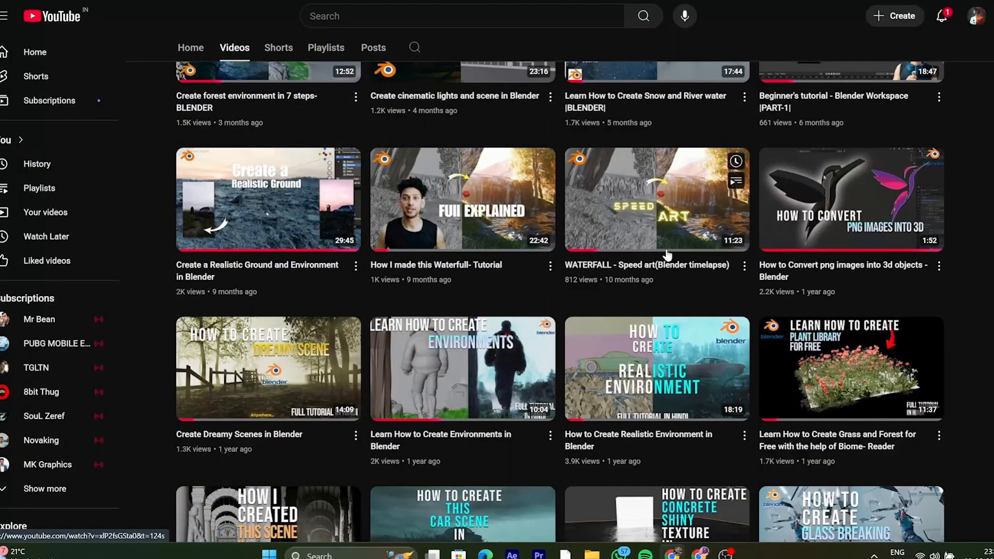
Look through the channel's list of uploaded Blender tutorial videos on YouTube
scroll(667, 258, "down", 3)
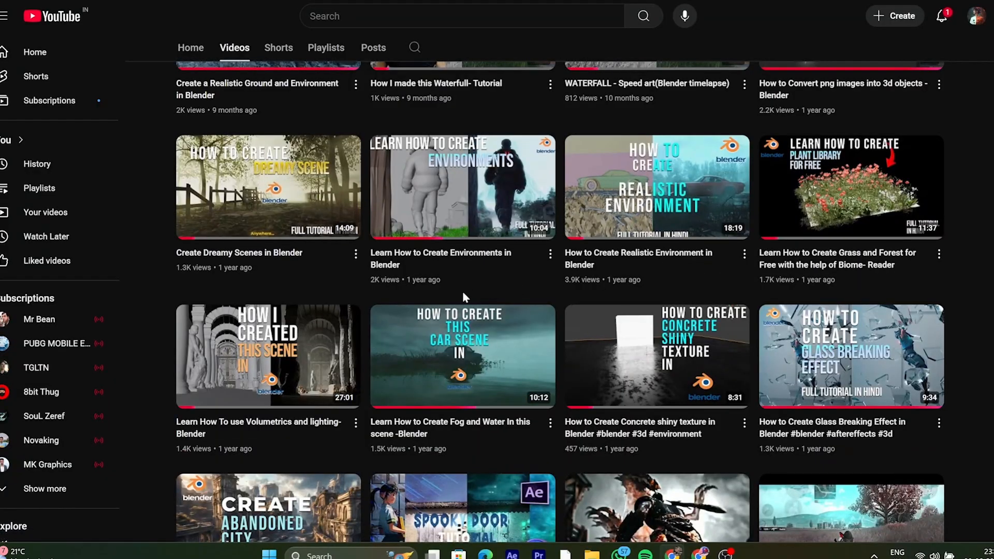
scroll(802, 218, "up", 9)
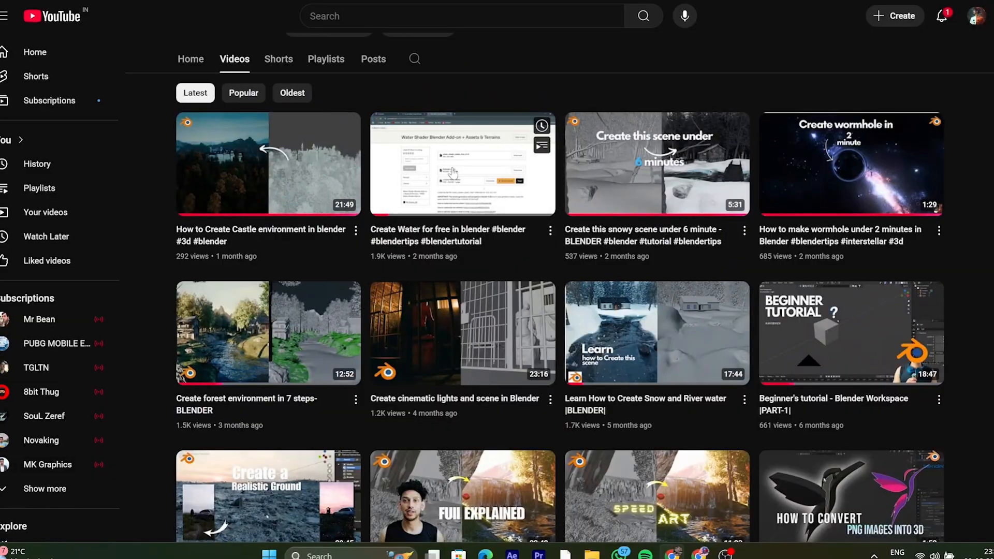
scroll(482, 185, "down", 2)
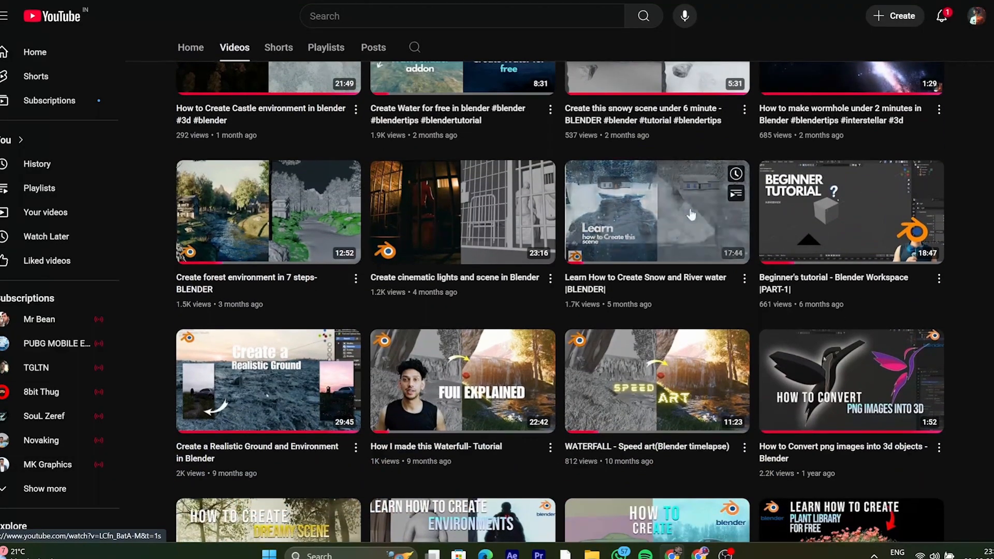
scroll(441, 270, "up", 3)
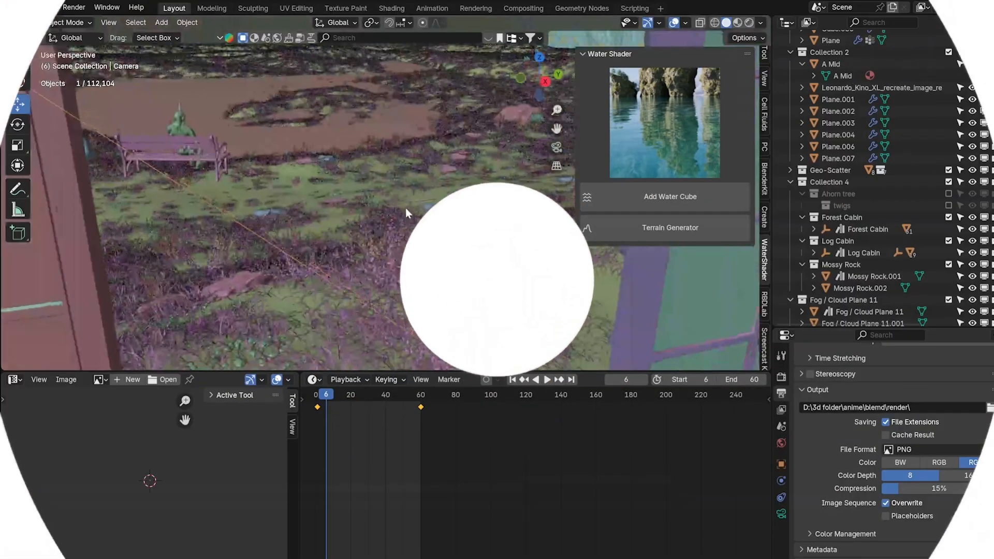
Switch to Blender, exclude the Geo-Scatter collection from the view layer, and narrow the Water Shader sidebar
scroll(408, 197, "up", 3)
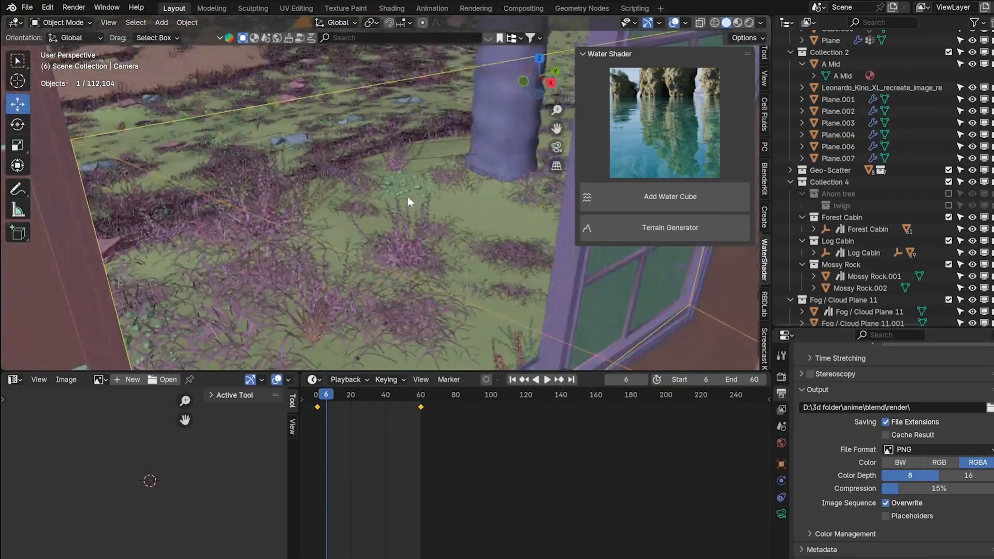
scroll(387, 173, "down", 5)
scroll(359, 187, "down", 8)
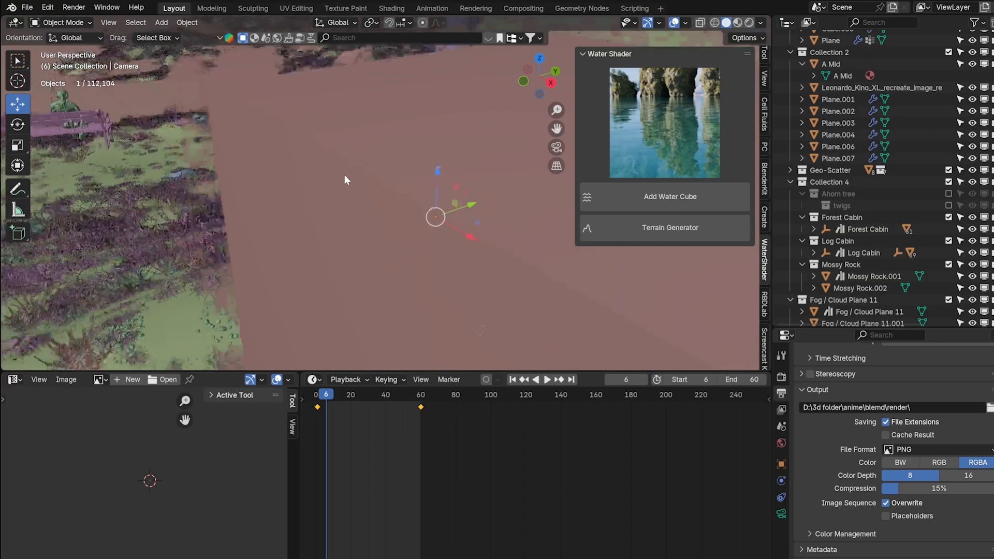
scroll(323, 162, "down", 6)
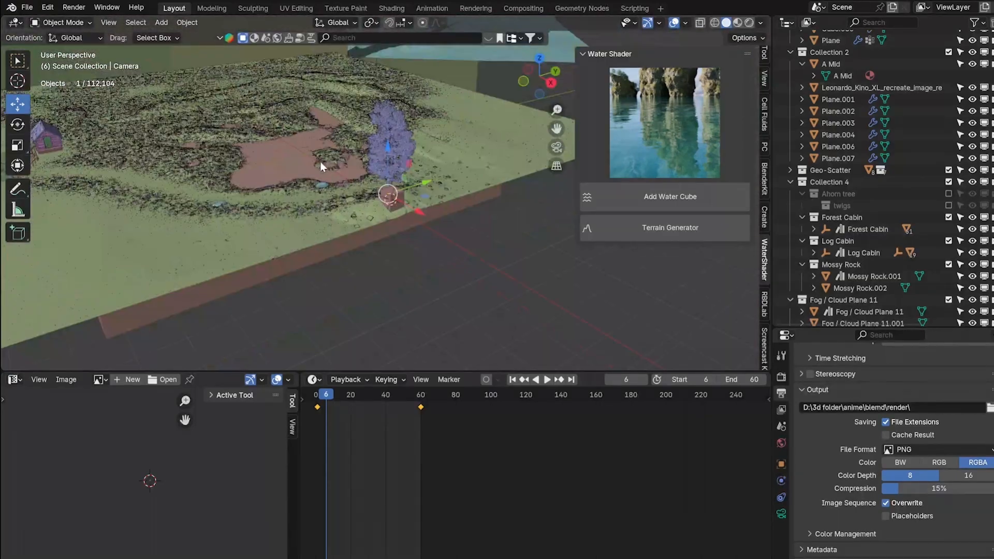
middle_click_drag(290, 159, 311, 139)
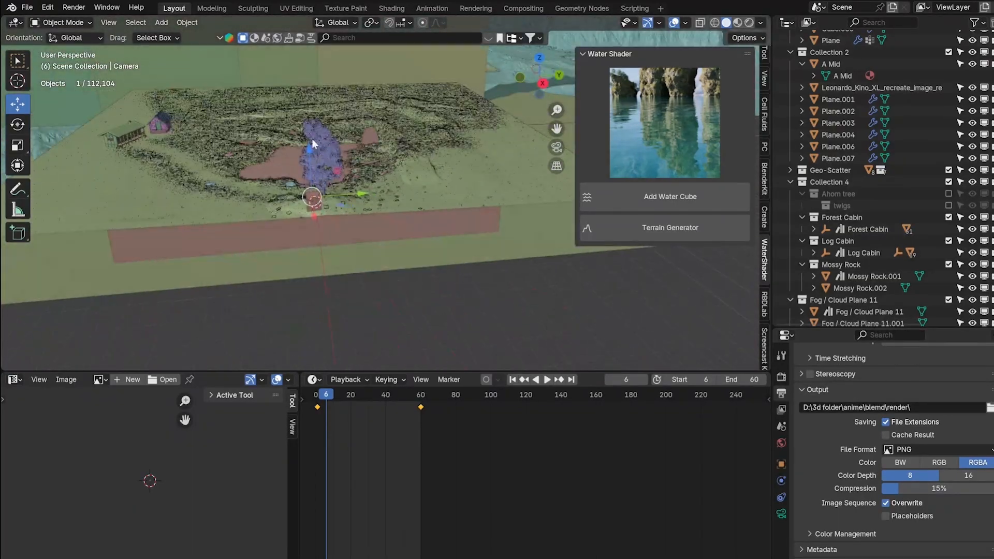
scroll(466, 138, "up", 4)
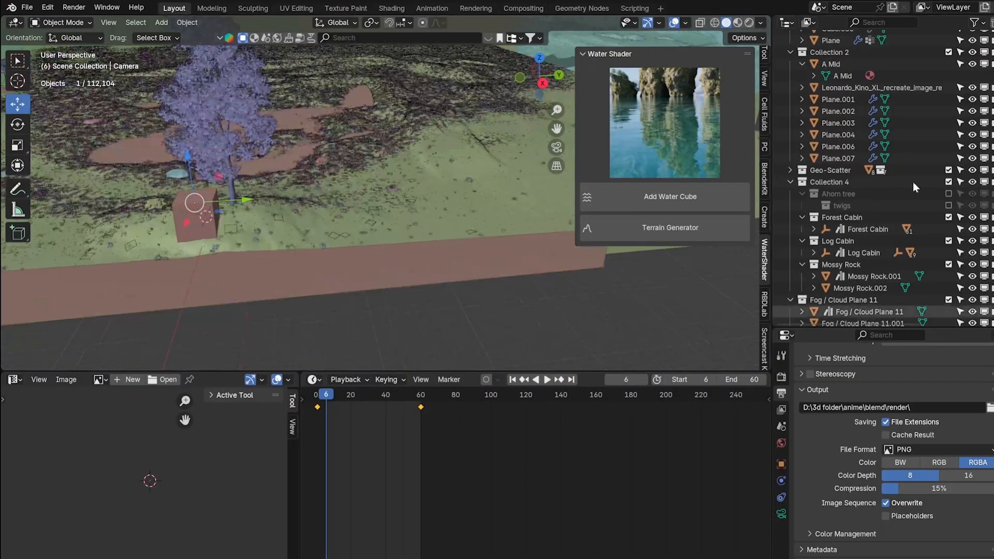
left_click(948, 169)
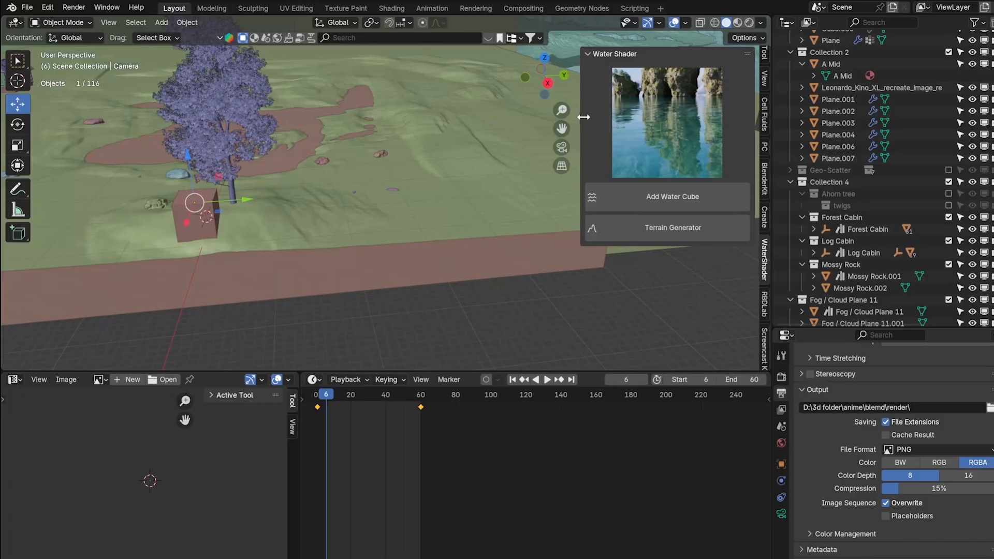
left_click_drag(576, 127, 719, 127)
Examine the terrain, cabins, backdrop planes and distant mountains that make up the finished scene
middle_click_drag(700, 128, 156, 191, "shift")
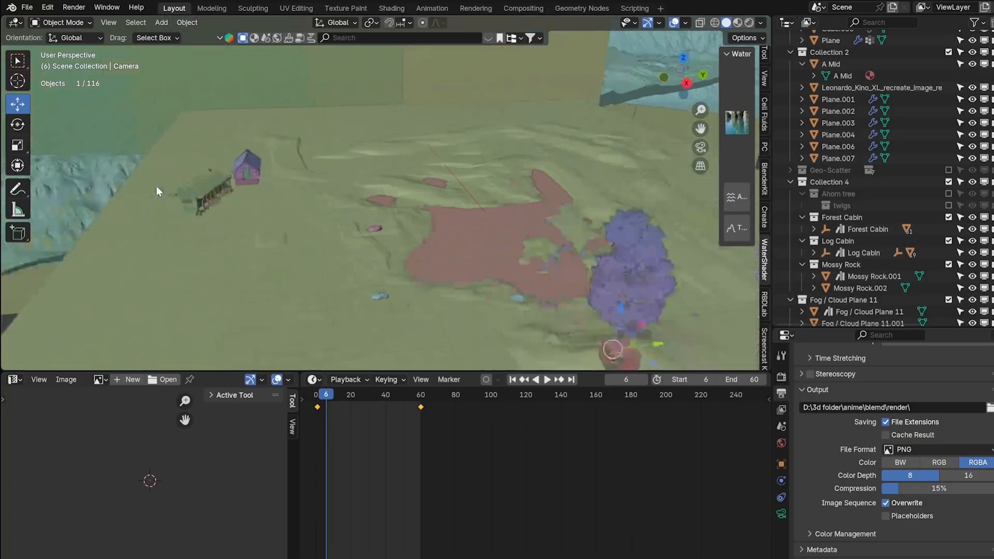
scroll(157, 190, "down", 4)
middle_click_drag(420, 73, 353, 71)
scroll(393, 84, "down", 4)
middle_click_drag(67, 101, 184, 273, "shift")
scroll(505, 81, "down", 2)
scroll(230, 231, "up", 4)
middle_click_drag(230, 231, 250, 129)
scroll(275, 204, "up", 3)
left_click(249, 129)
middle_click_drag(398, 104, 415, 141)
scroll(252, 105, "down", 5)
scroll(495, 169, "up", 3)
Rotate the distant mountain Plane.007 by -27.5° about the Z axis and enlarge the 3D viewport
left_click(472, 195)
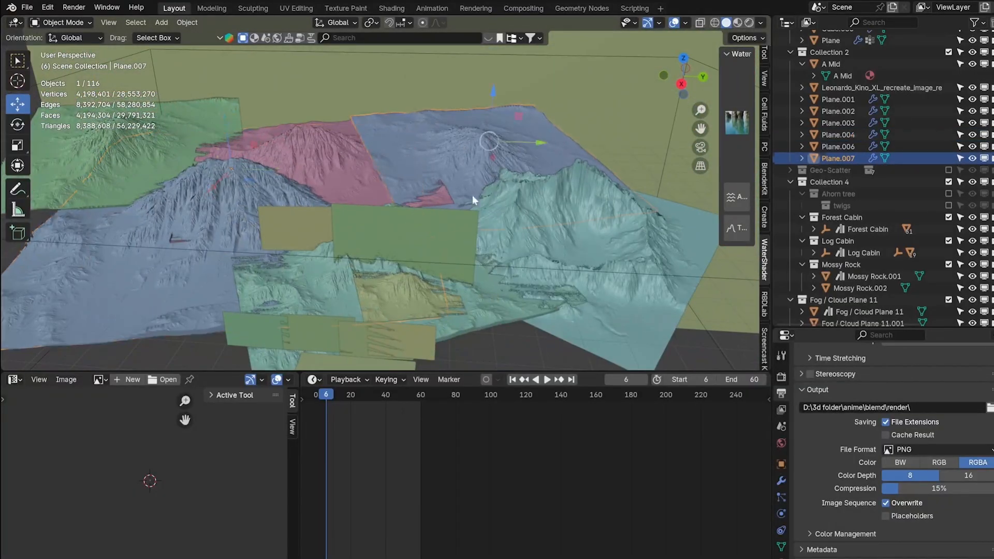
left_click(17, 124)
mouse_move(509, 151)
left_mouse_down()
mouse_move(493, 152)
mouse_move(500, 158)
left_mouse_up()
left_click_drag(487, 371, 486, 491)
left_click_drag(700, 129, 776, 46)
View the installed add-ons in the Preferences and close the window
left_click(48, 7)
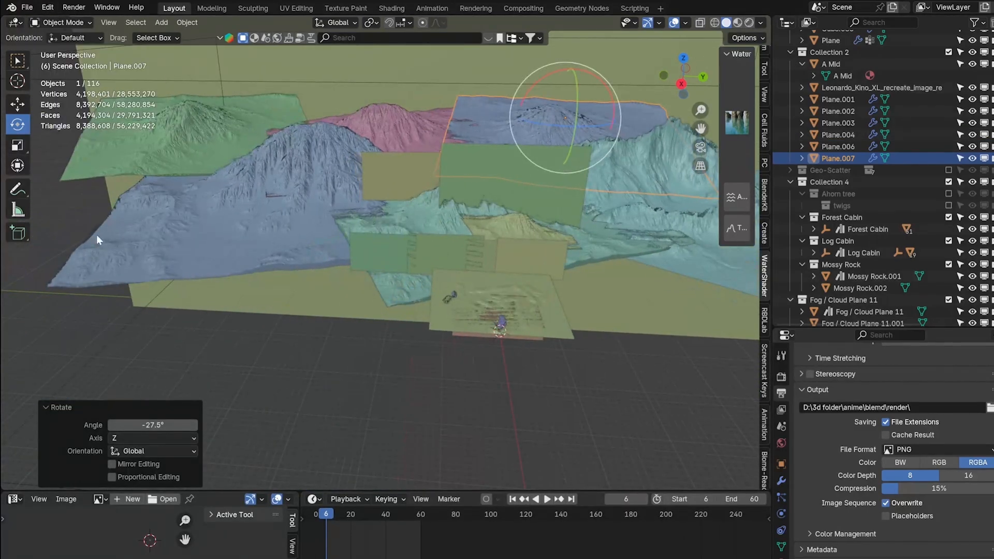
left_click(48, 8)
left_click(78, 162)
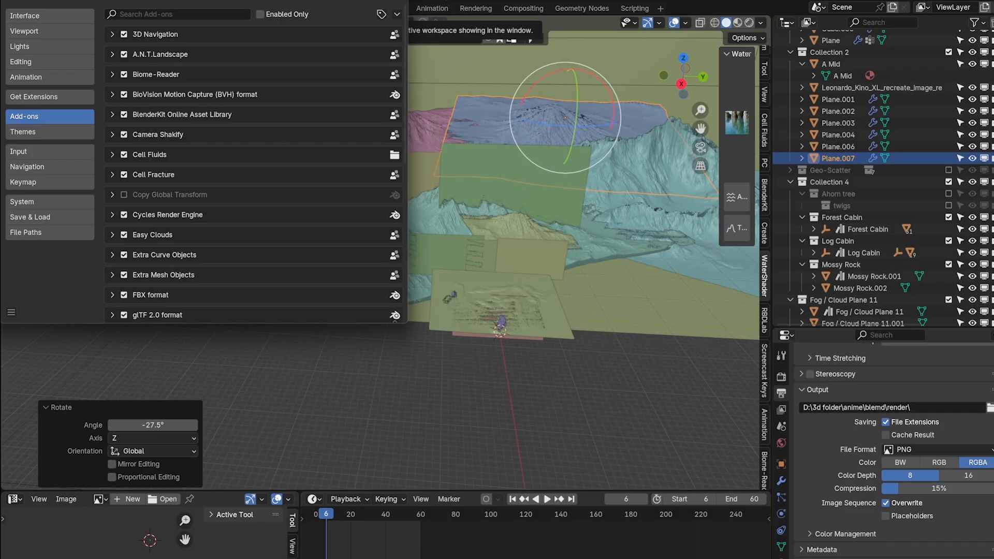
left_click(404, 1)
Inspect the ground terrain and backdrop planes, and read the comments on the finished scene's Instagram reel
middle_click_drag(438, 324, 550, 343)
left_click_drag(701, 126, 644, 91)
scroll(222, 176, "up", 3)
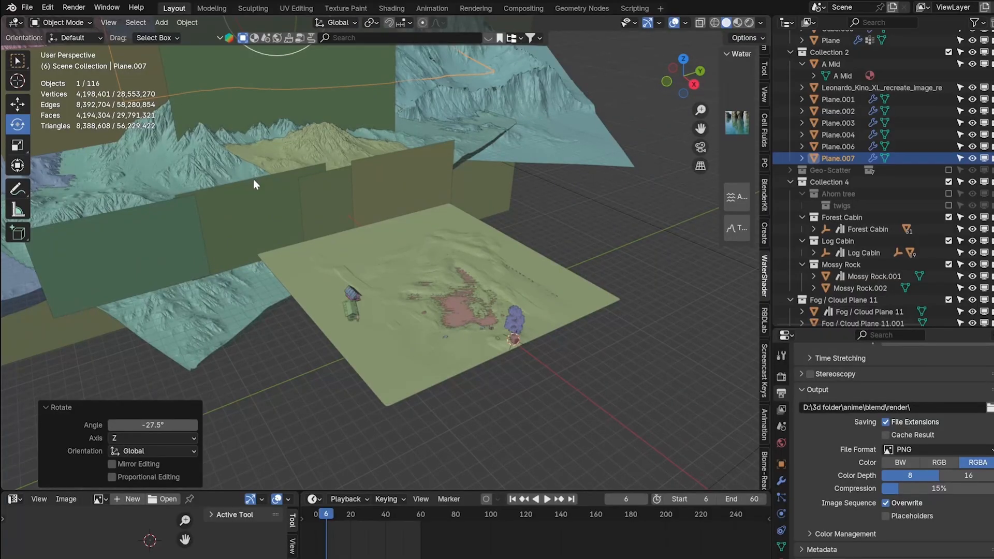
left_click(485, 306)
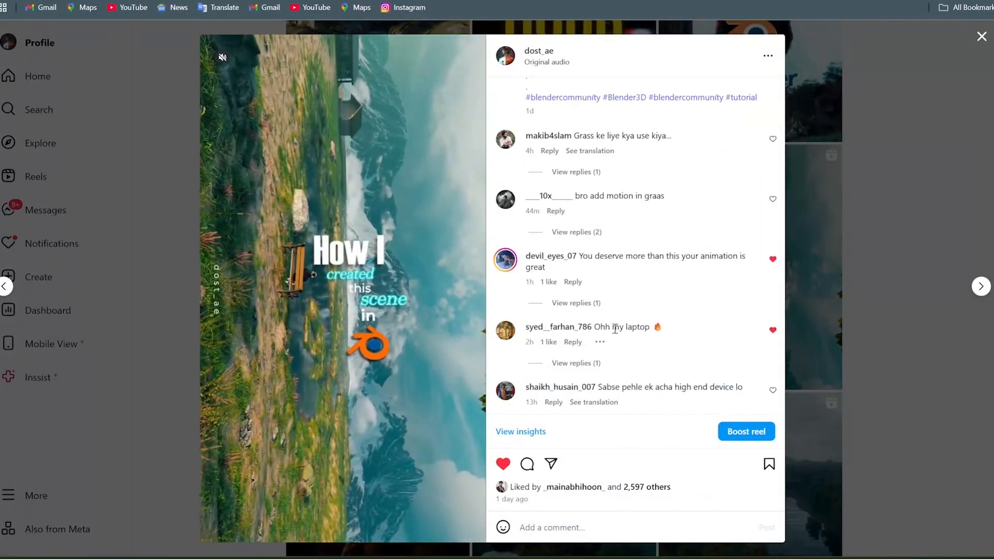
scroll(615, 330, "down", 15)
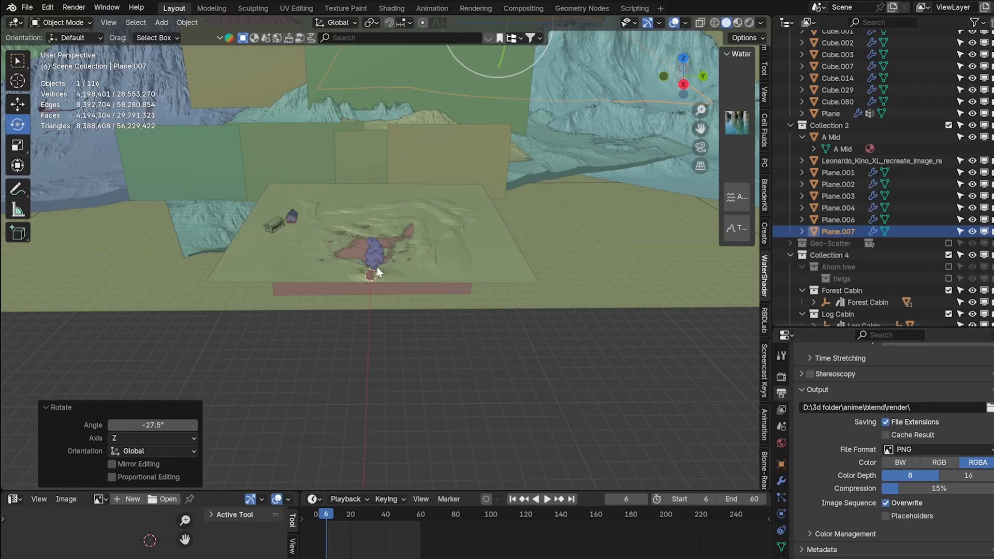
Add a new mesh plane to the scene and scale it up by a factor of 74.594
key("shift+a")
mouse_move(388, 266)
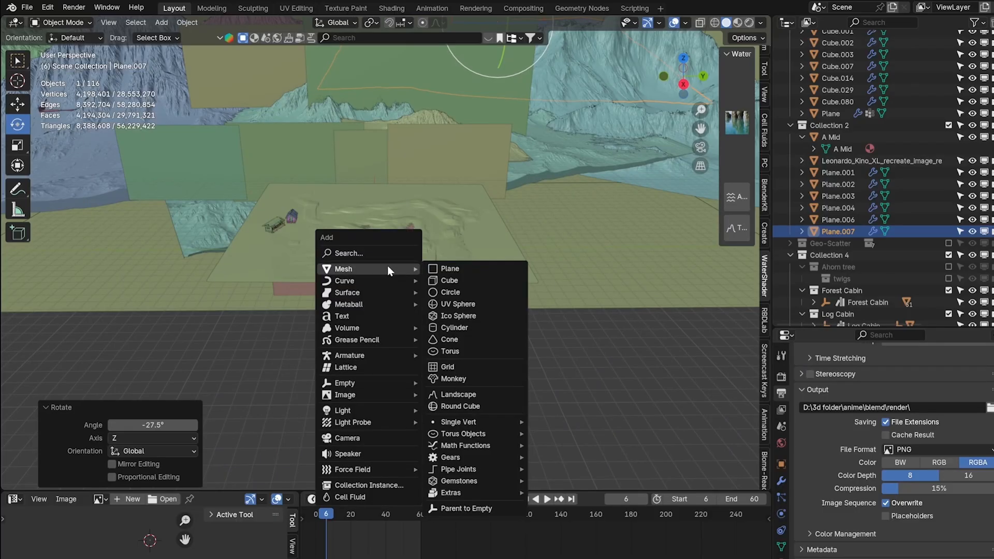
left_click(469, 268)
key("s")
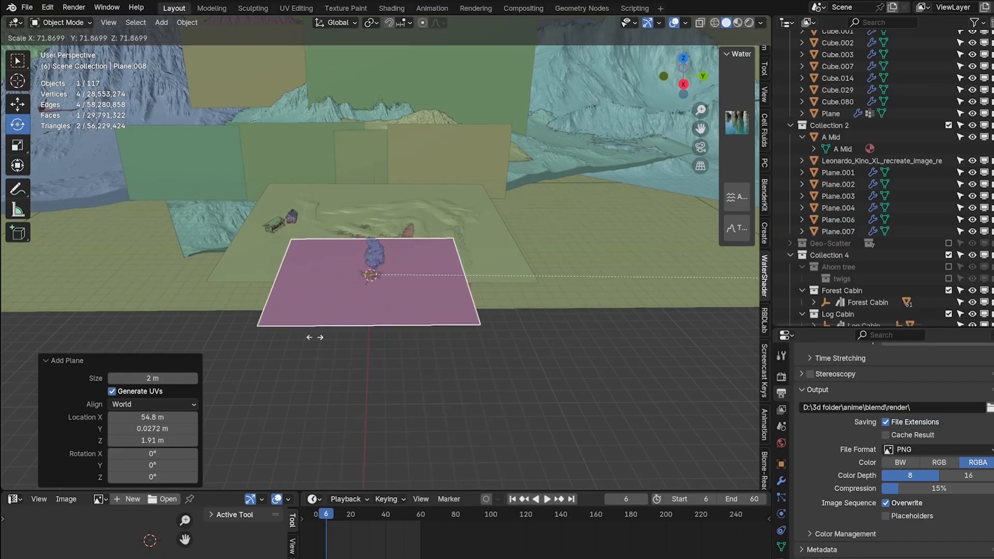
left_click(337, 337)
Move the new plane 264.57 m along the Y axis, beside the existing terrain
left_click(17, 103)
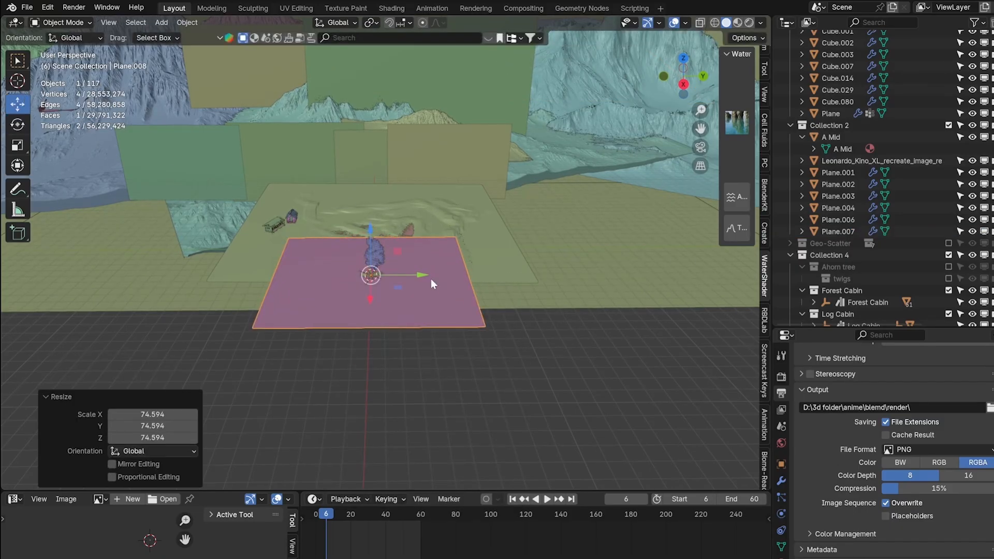
left_click_drag(405, 276, 751, 275)
scroll(490, 282, "up", 10)
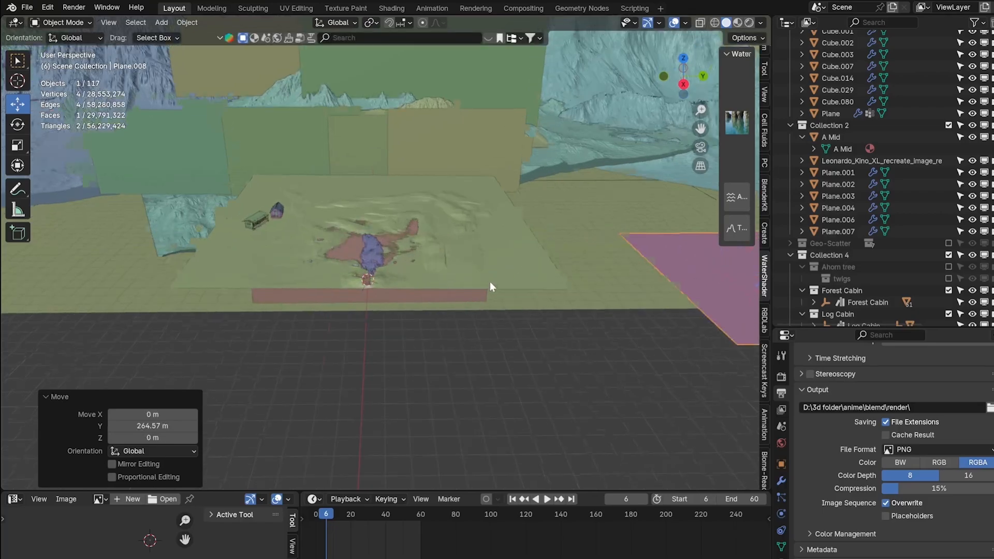
scroll(571, 196, "down", 10)
left_click_drag(699, 129, 351, 284)
scroll(358, 280, "down", 8)
scroll(530, 219, "up", 8)
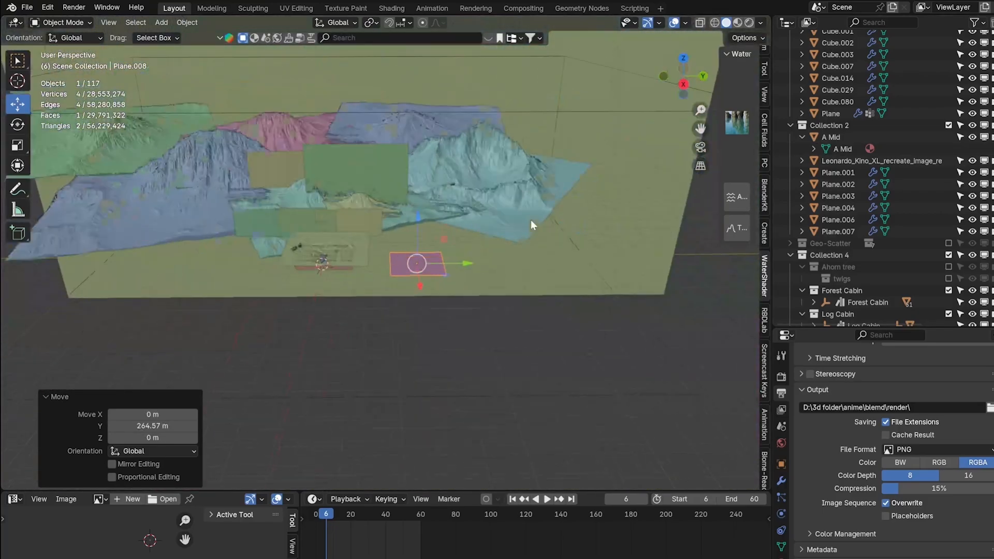
scroll(497, 213, "down", 5)
scroll(455, 240, "up", 5)
scroll(618, 239, "down", 5)
Scale the new plane up further by a factor of 2.131
key("s")
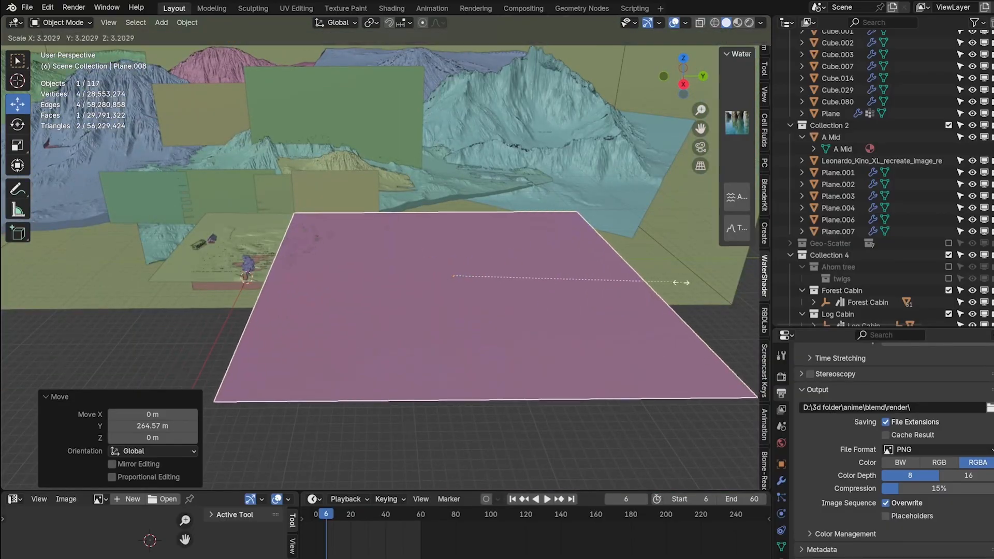
left_click(294, 189)
middle_click_drag(294, 188, 549, 110)
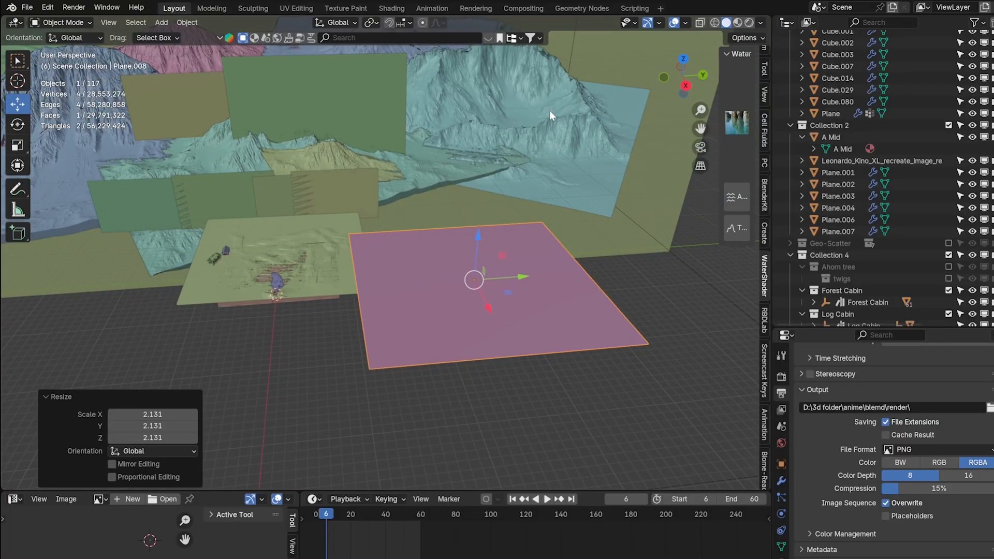
Enter Edit Mode on the new plane and subdivide its faces six times with one cut each
scroll(420, 350, "up", 2)
key("Tab")
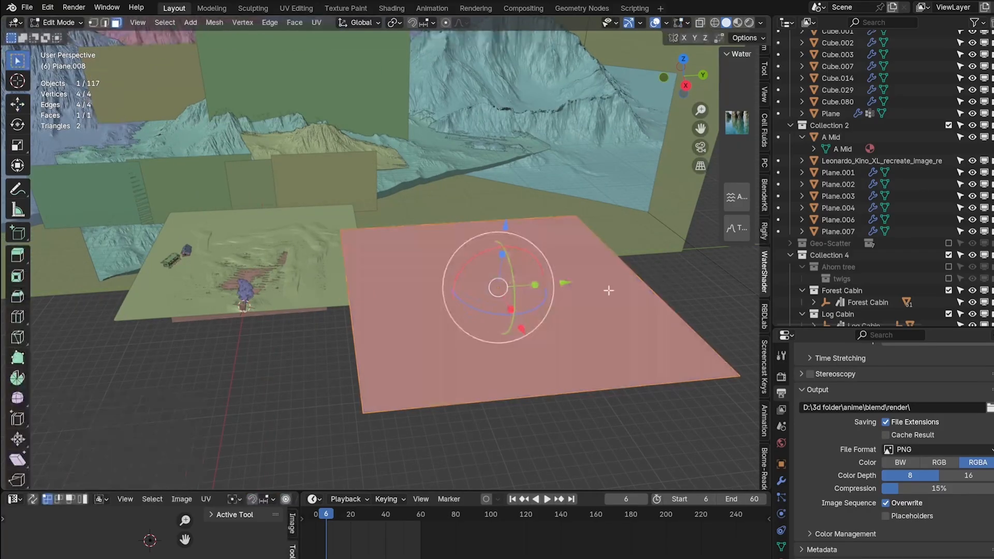
key("ctrl+f")
left_click(399, 295)
key("ctrl+f")
left_click(459, 286)
key("ctrl+f")
left_click(458, 287)
key("ctrl+f")
left_click(458, 287)
key("ctrl+f")
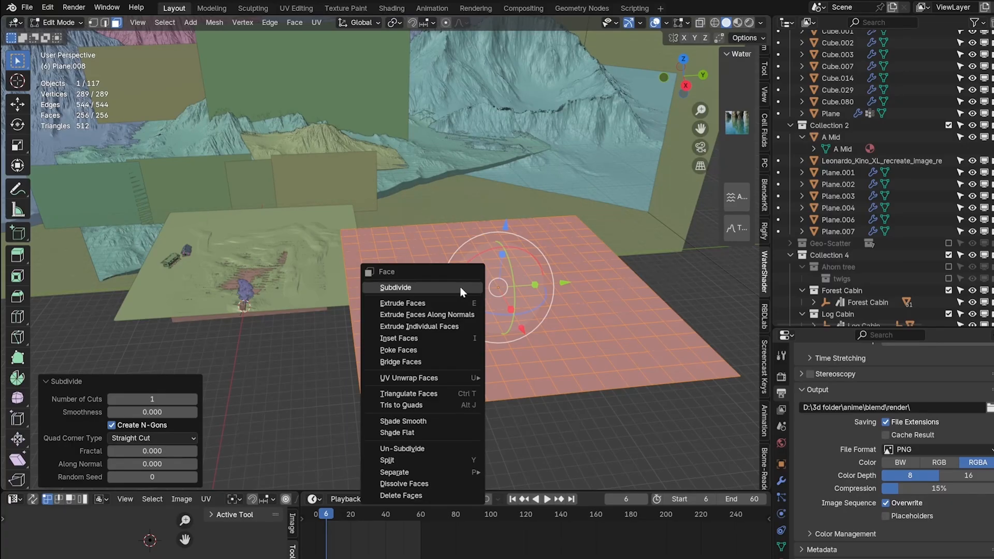
left_click(460, 287)
scroll(491, 305, "up", 1)
key("ctrl+f")
left_click(490, 303)
Return the subdivided plane to Object Mode
middle_click_drag(491, 305, 580, 282)
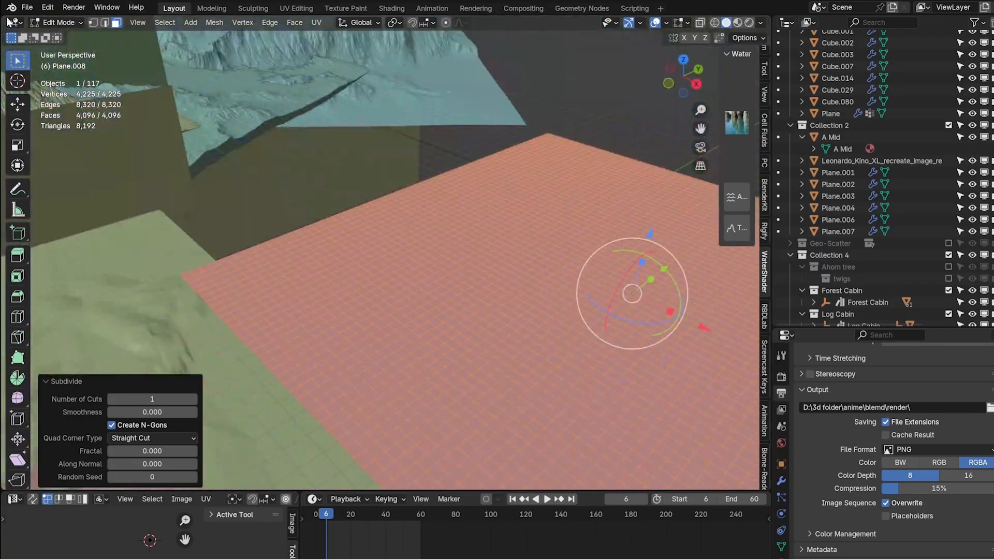
left_click(96, 23)
left_click(72, 25)
left_click(51, 32)
left_click_drag(702, 127, 437, 25)
scroll(438, 226, "down", 3)
scroll(439, 227, "up", 2)
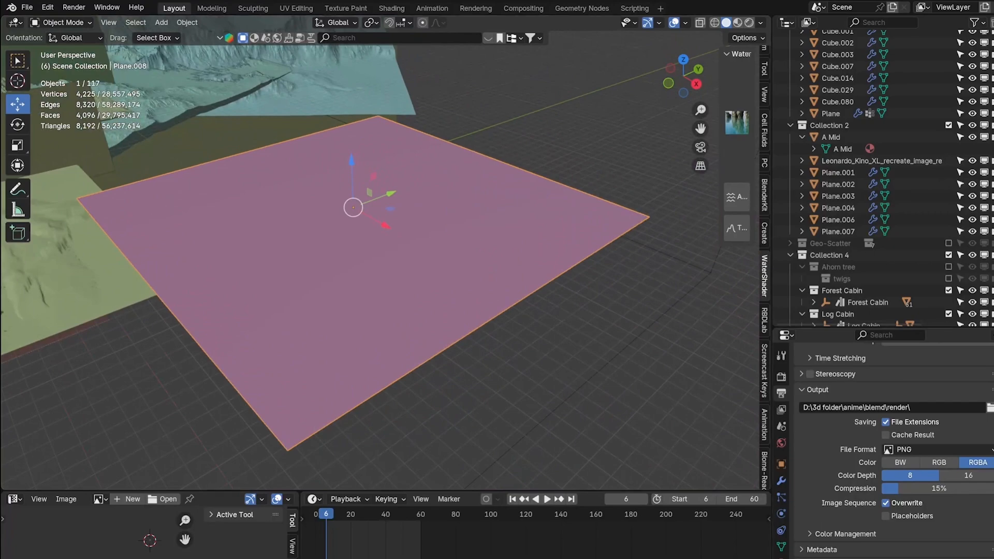
Add a Subdivision Surface modifier to the plane, set its viewport level to 2, and apply it
left_click(783, 378)
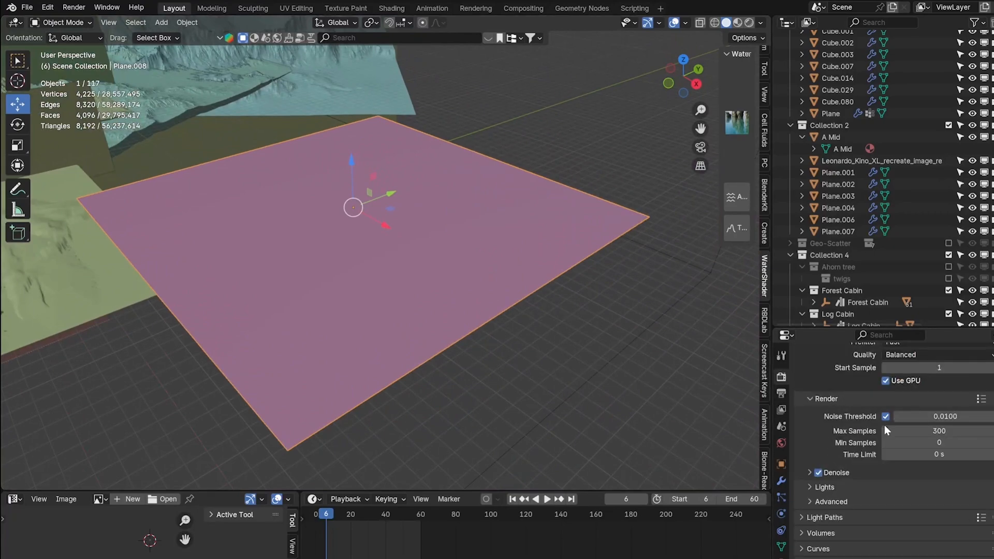
left_click(781, 480)
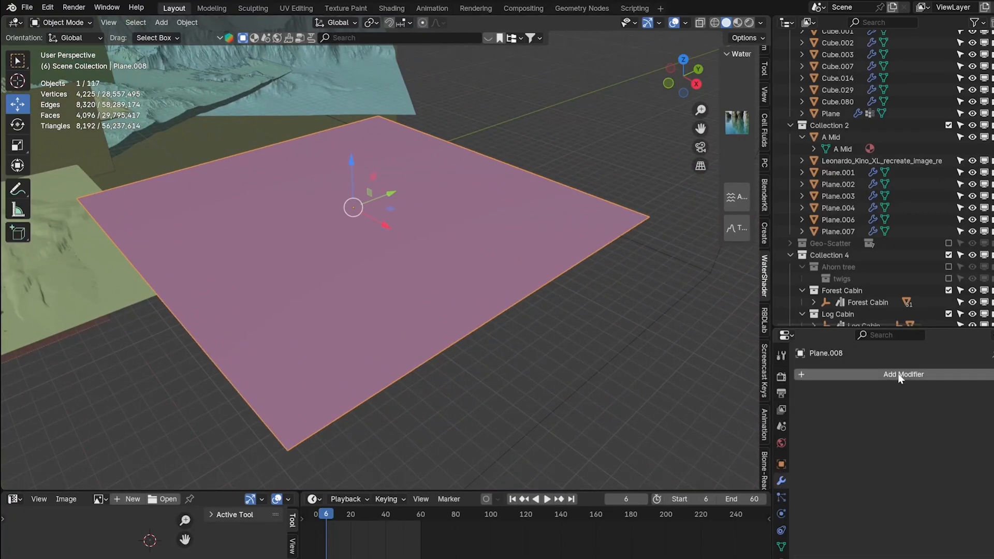
left_click(883, 376)
mouse_move(842, 417)
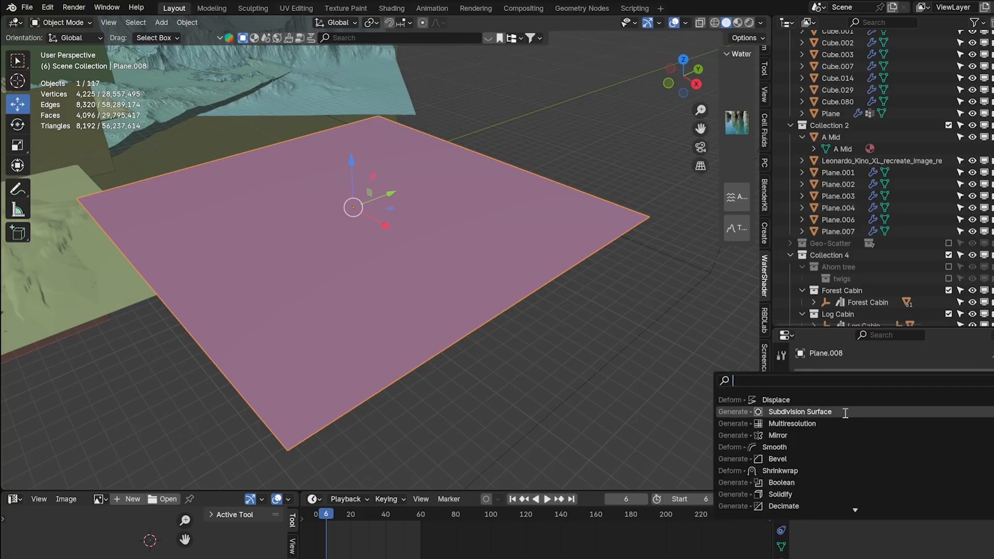
left_click(880, 411)
left_click(983, 426)
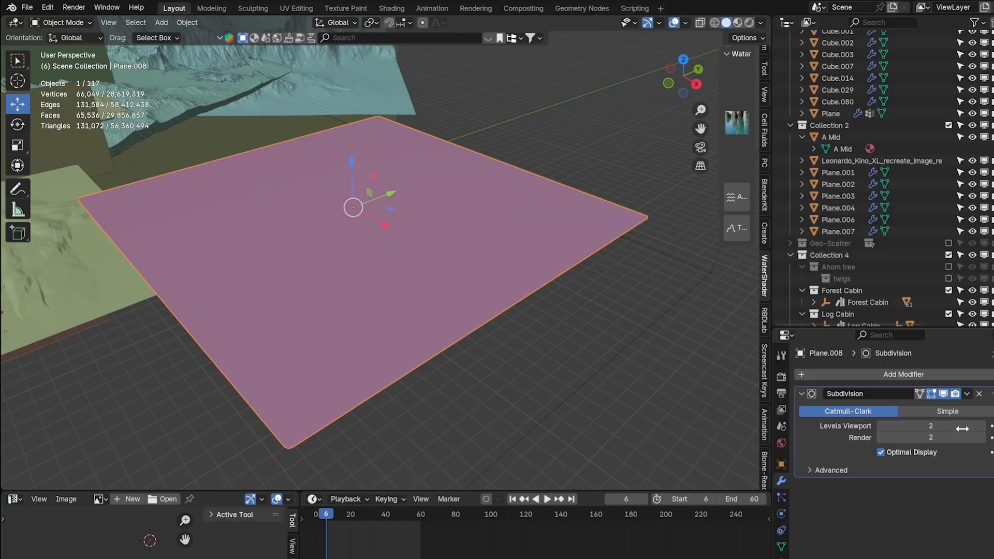
left_click(967, 395)
left_click(919, 409)
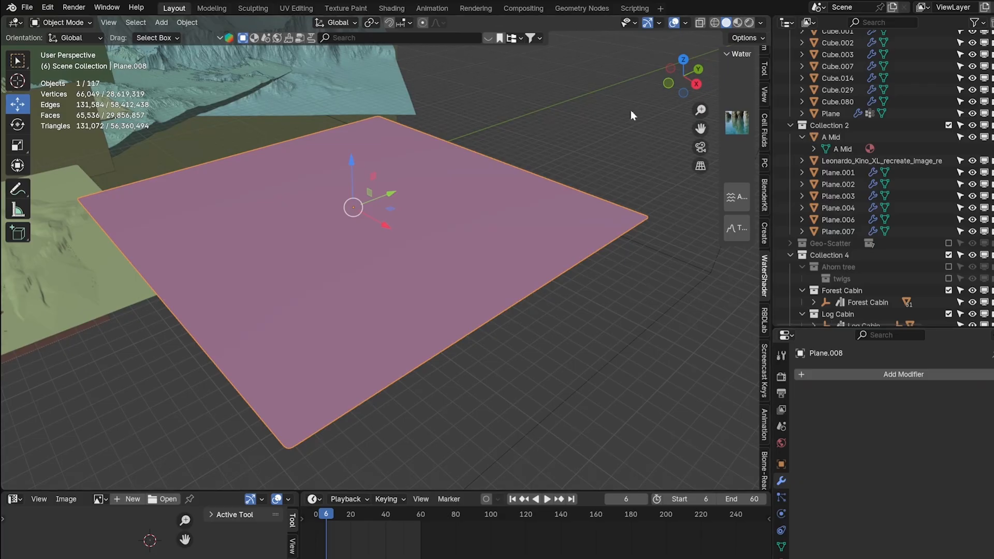
scroll(648, 204, "up", 1)
scroll(507, 223, "up", 3)
scroll(507, 224, "down", 5)
middle_click_drag(508, 242, 532, 320)
middle_click_drag(308, 187, 441, 213)
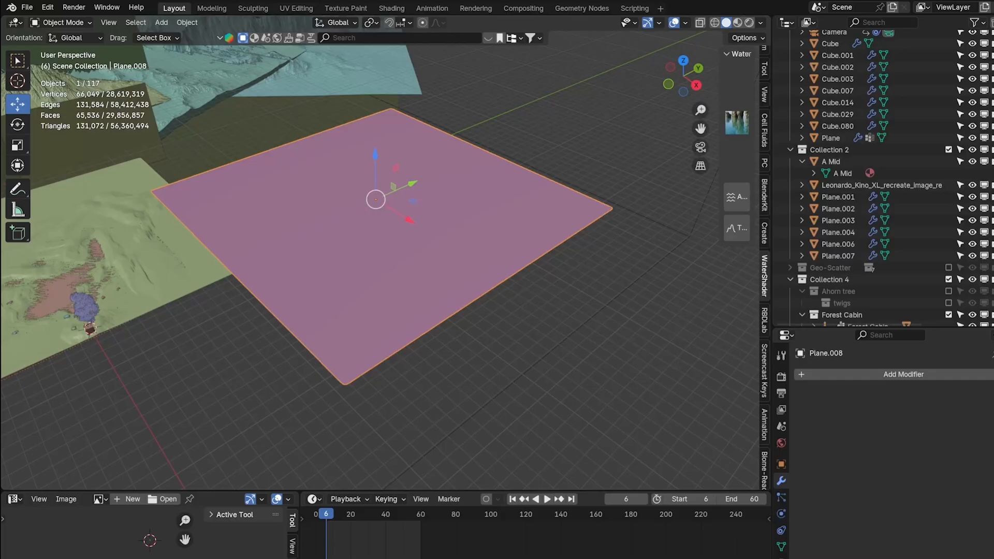
Switch to Google Chrome and maximize its window
key("super")
type("chrome")
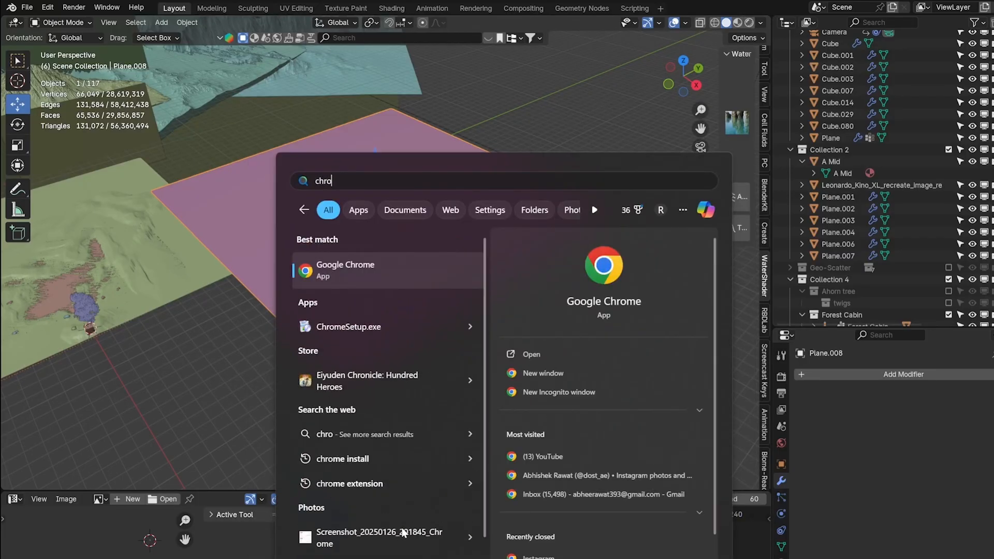
key("Return")
left_click(346, 269)
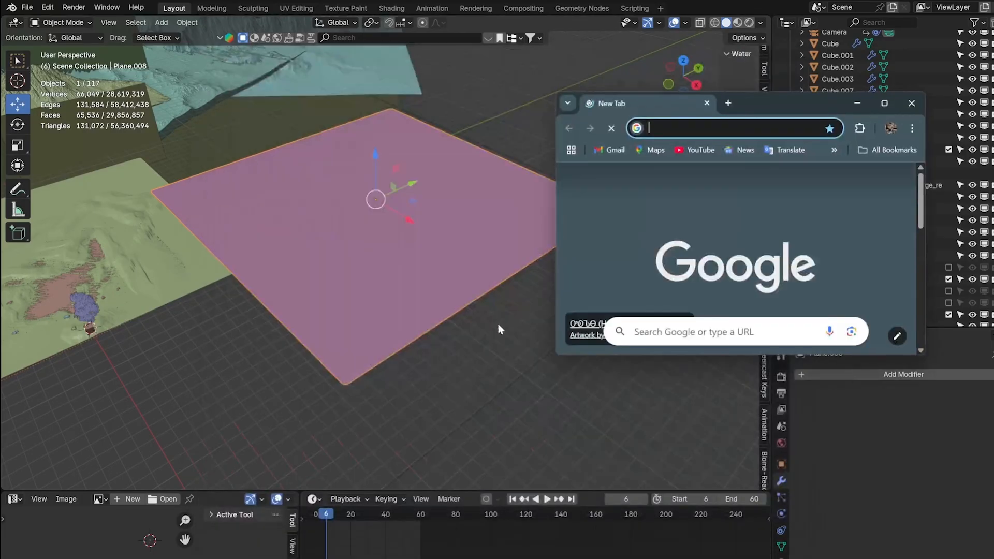
left_click(886, 104)
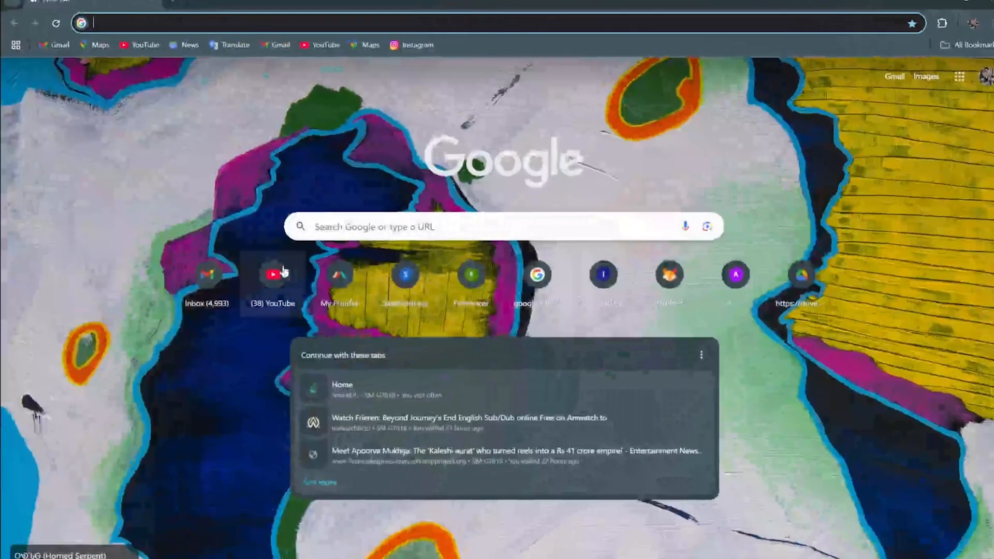
Search Google for "mountain height maps fee"
left_click(372, 227)
type("mou")
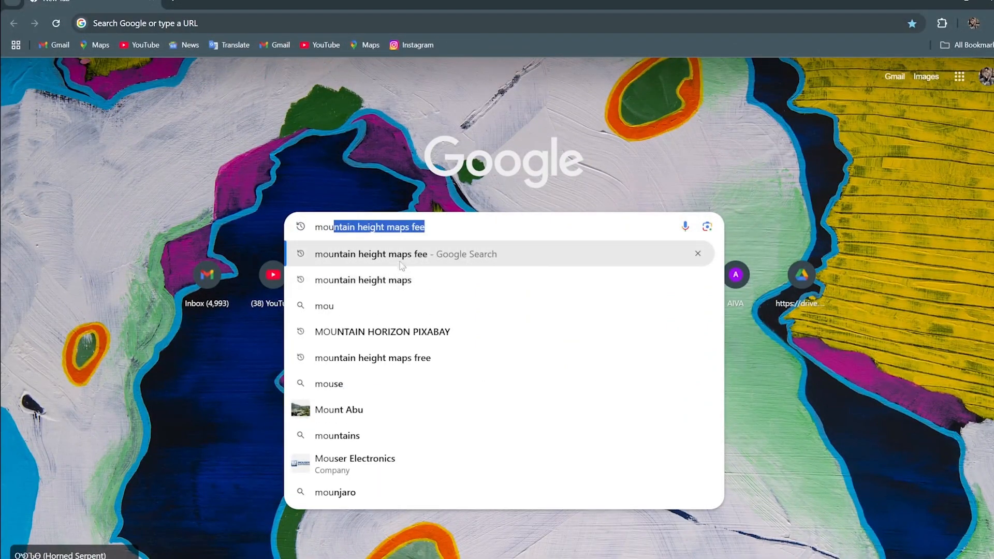
key("Return")
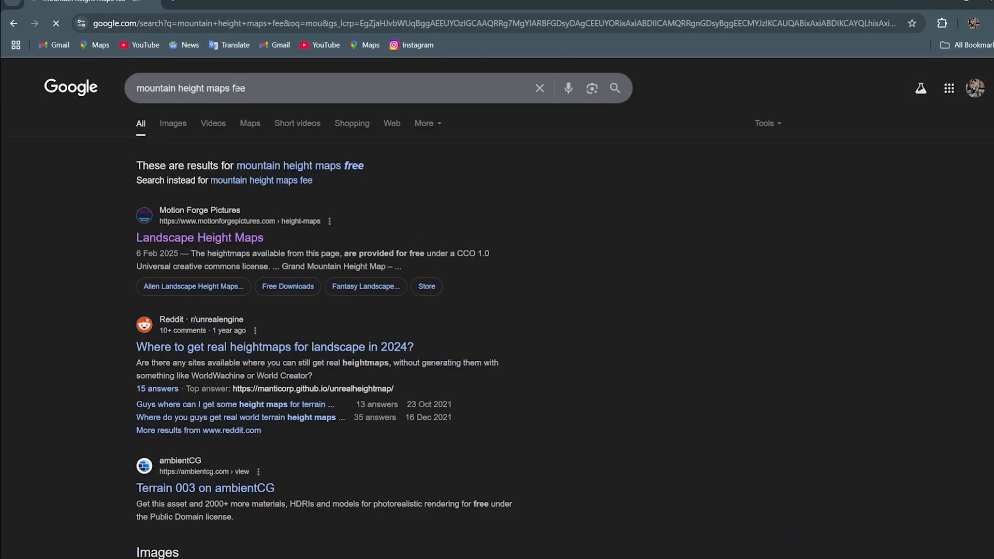
Open the Motion Forge Pictures Landscape Height Maps page and find the Rugged Terrain with Rocky Peaks height map
left_click(237, 90)
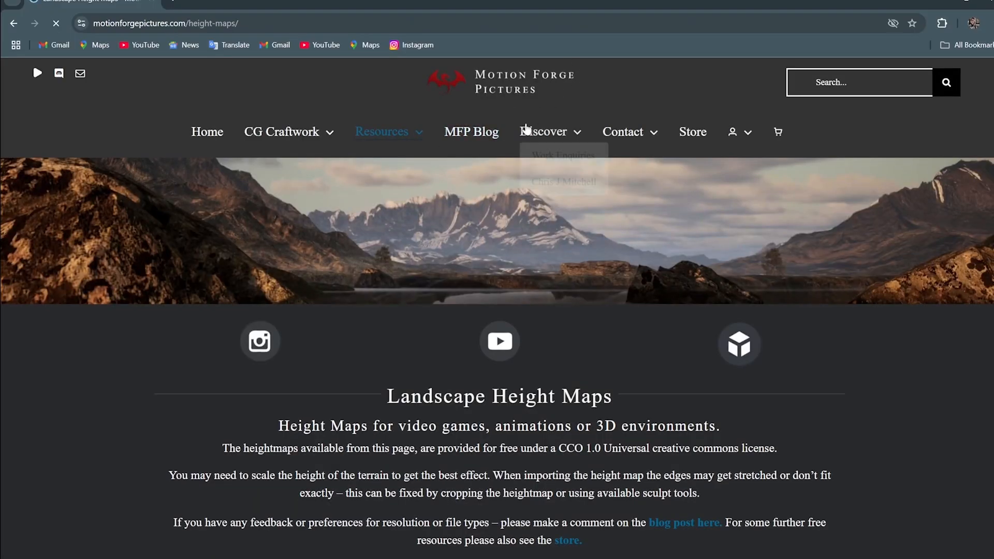
scroll(511, 285, "down", 5)
scroll(744, 240, "up", 3)
scroll(600, 312, "down", 13)
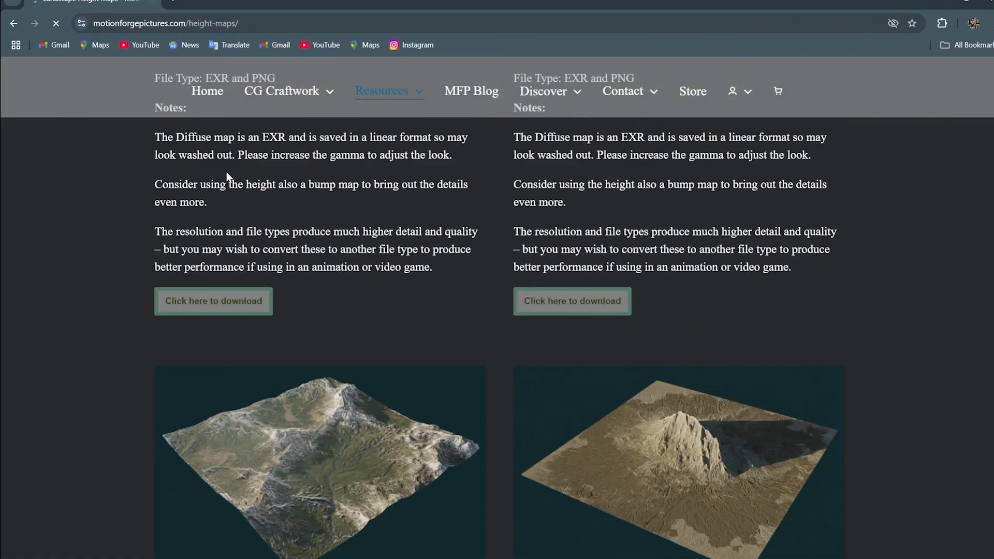
scroll(294, 136, "down", 3)
scroll(720, 280, "up", 3)
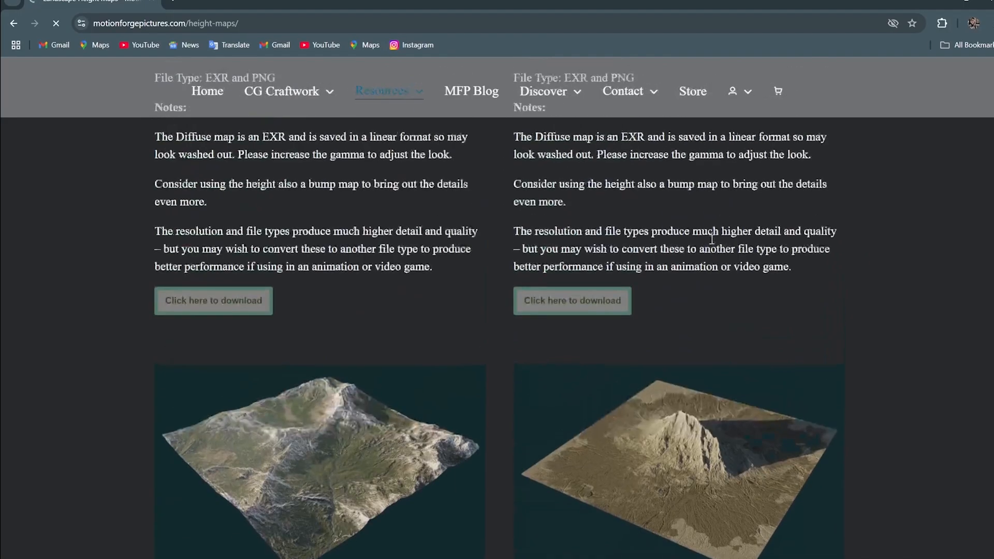
scroll(647, 217, "down", 4)
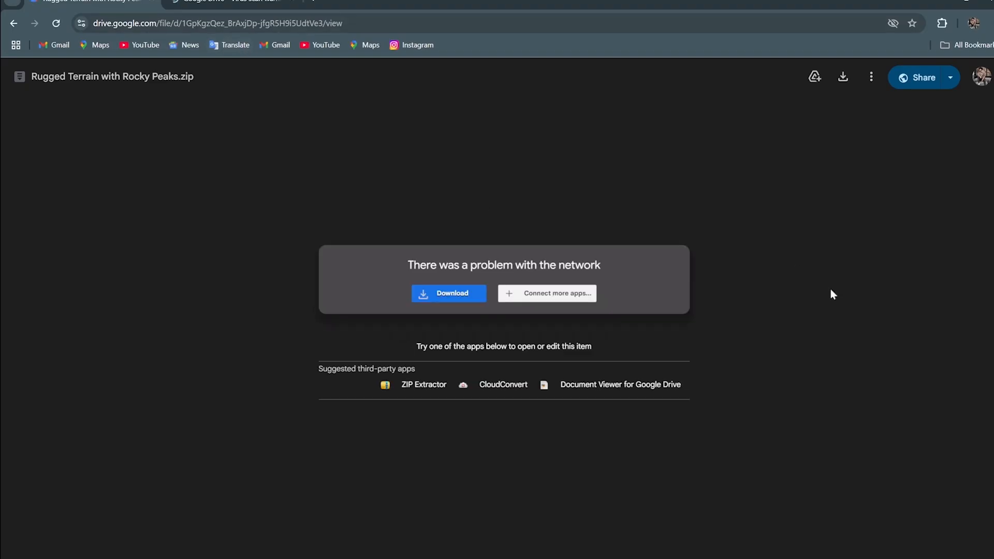
Download Rugged Terrain with Rocky Peaks.zip without a virus scan and show it in the Downloads folder
left_click(230, 2)
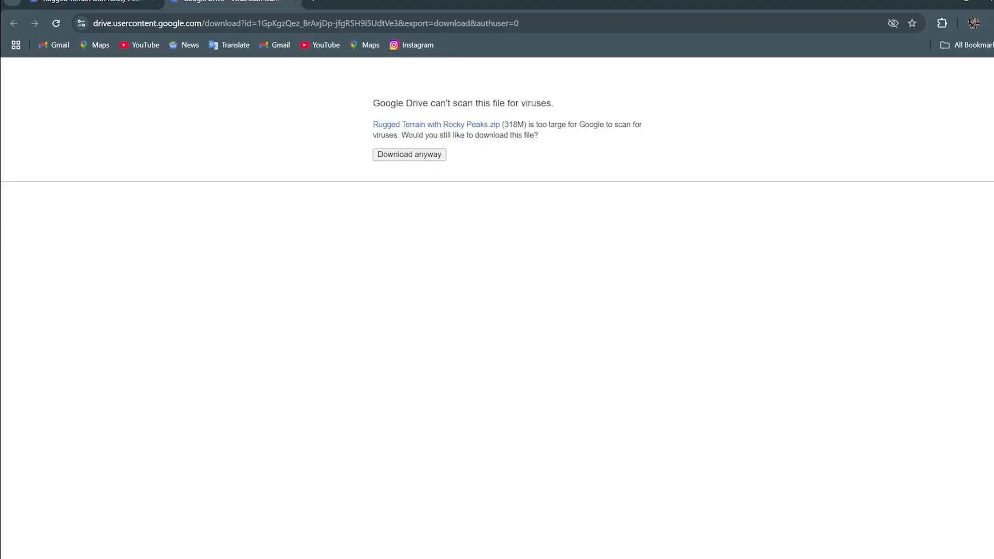
left_click(406, 155)
left_click(920, 74)
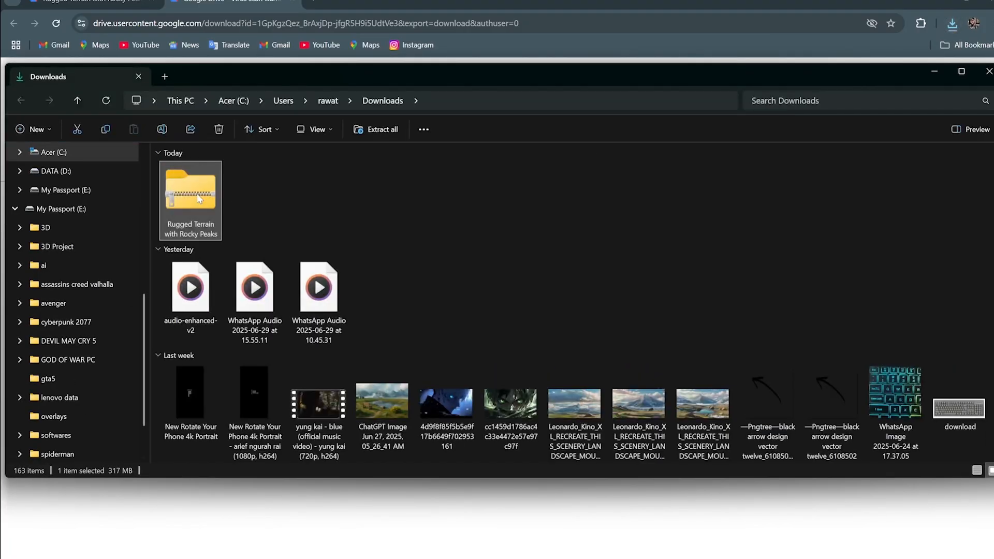
Extract the downloaded archive with WinRAR into its own "Rugged Terrain with Rocky Peaks" folder
right_click(197, 194)
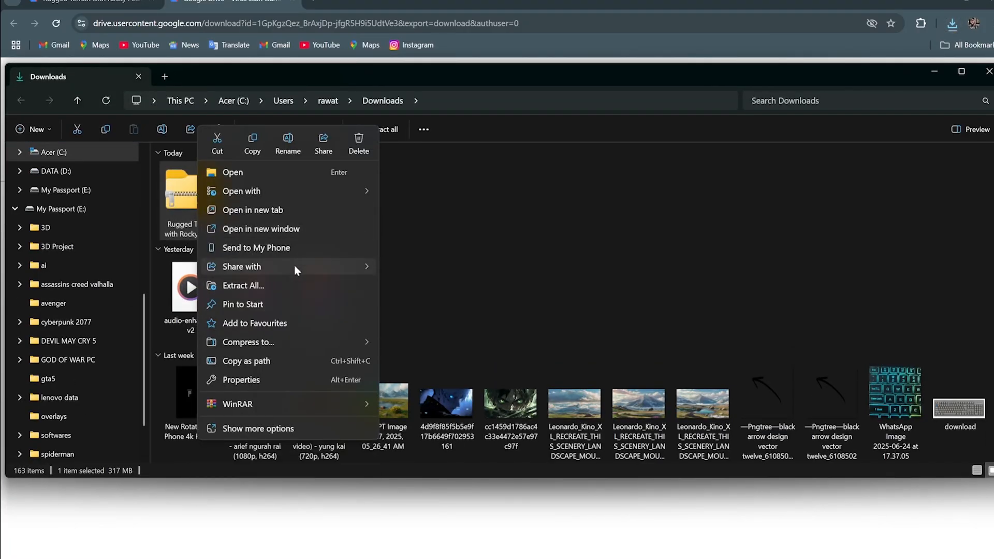
mouse_move(312, 404)
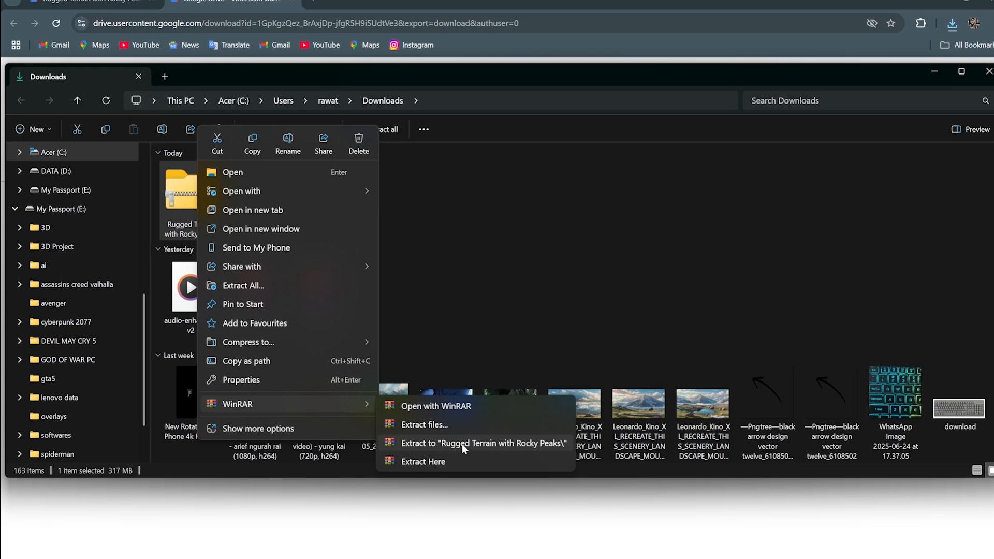
left_click(464, 446)
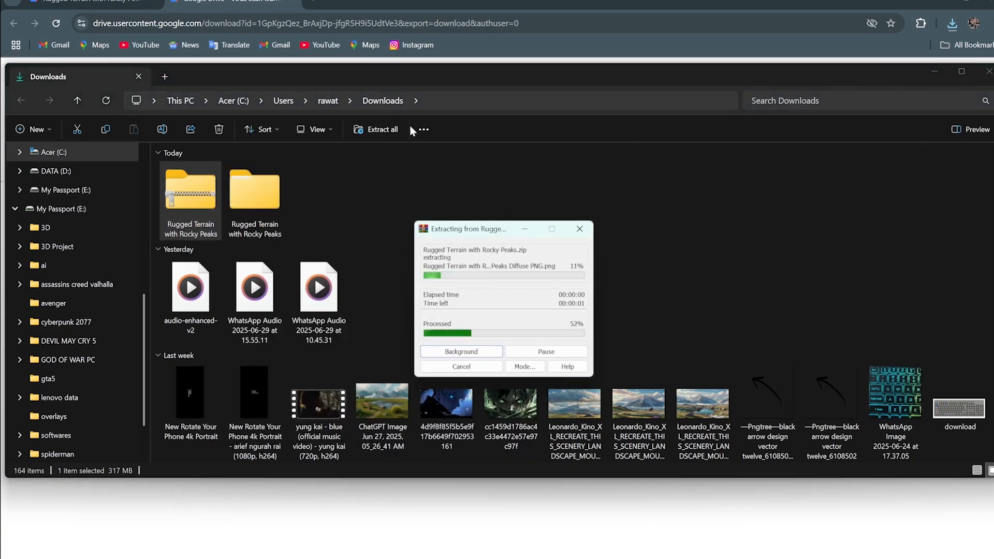
Open the inner folder of the extracted Rugged Terrain with Rocky Peaks files and display its contents as large icons
left_click(257, 213)
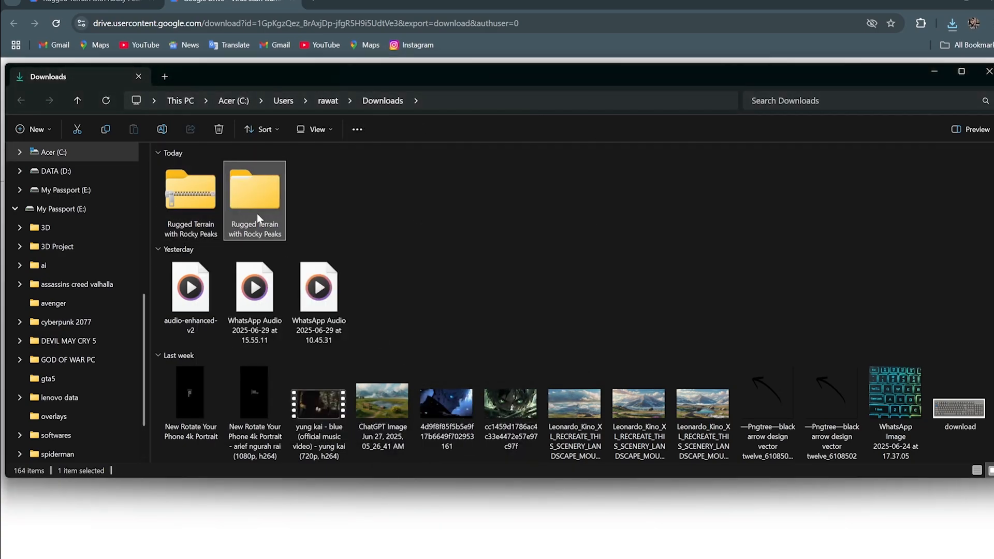
double_click(257, 214)
left_click(212, 190)
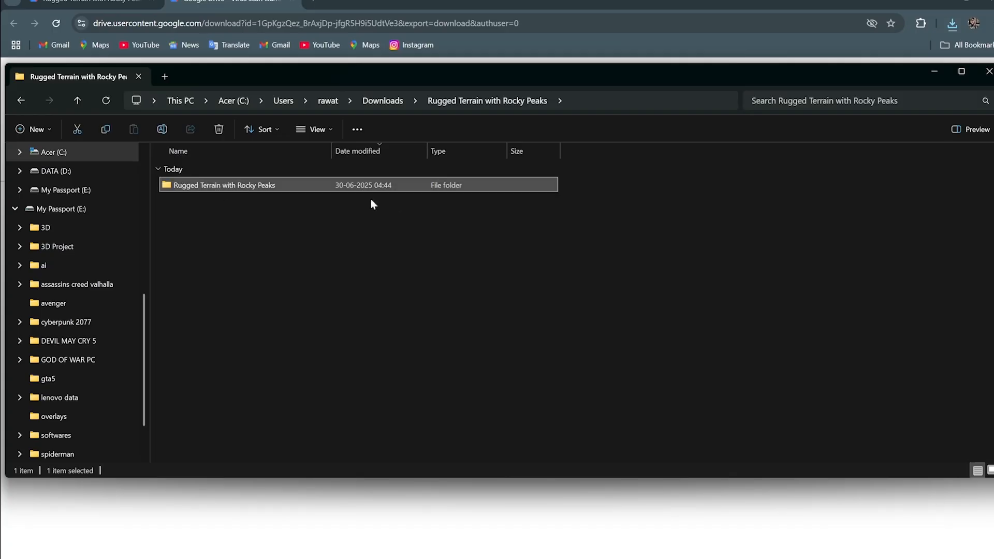
double_click(357, 185)
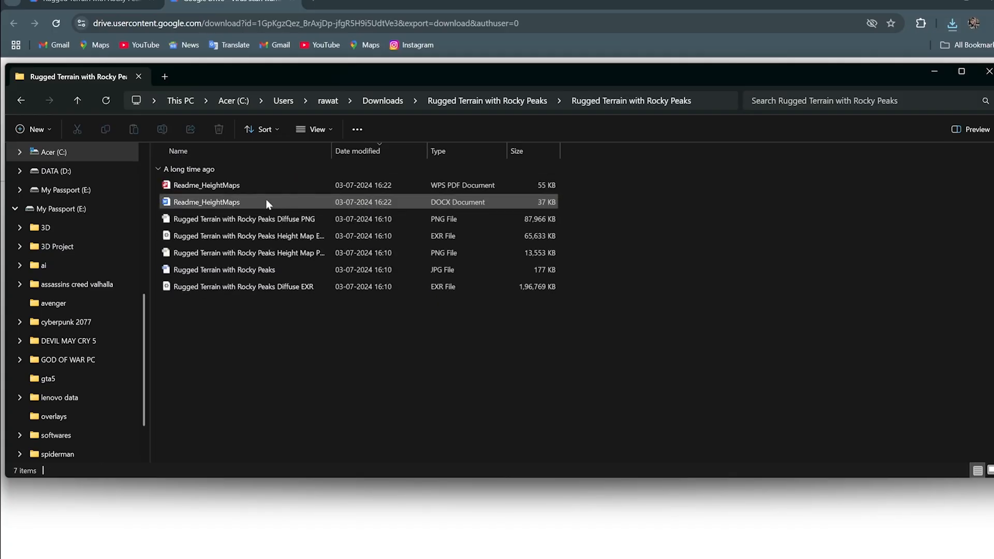
left_click(324, 130)
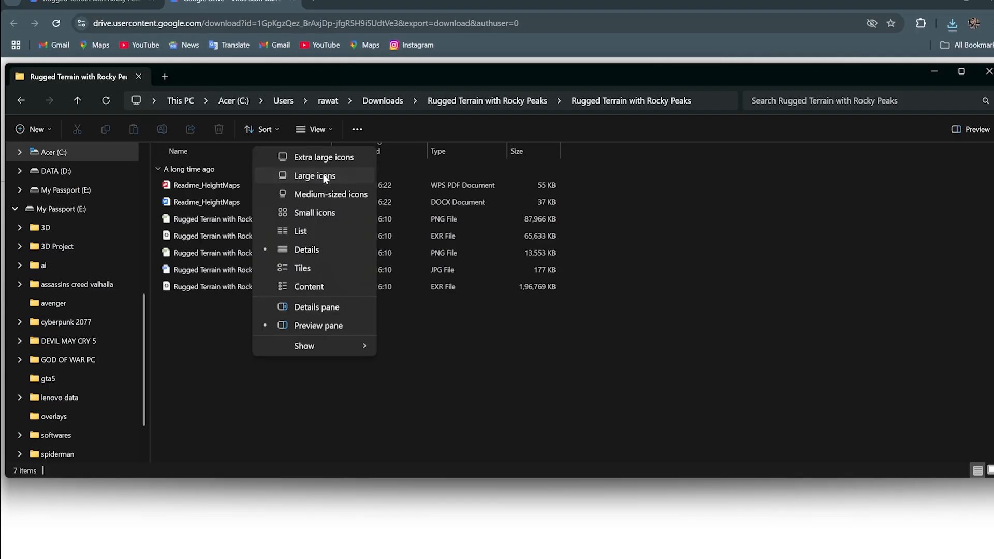
left_click(327, 174)
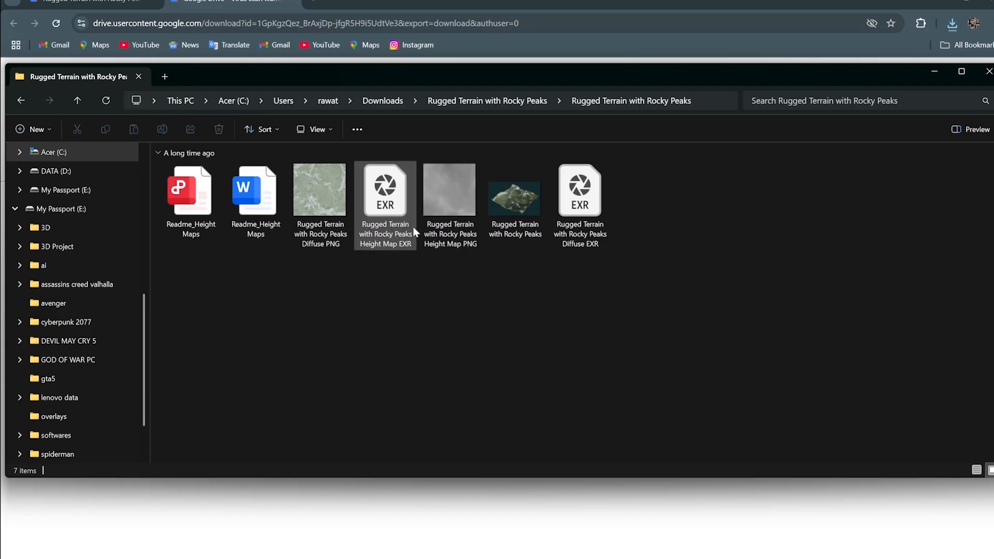
left_click(386, 202)
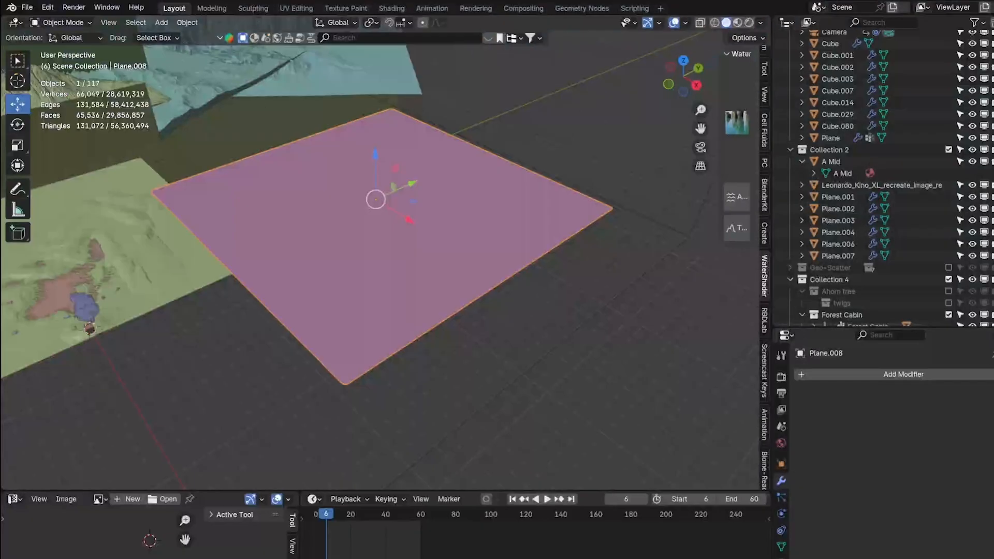
Back in Blender, add a Displace modifier to the subdivided plane
scroll(402, 234, "up", 3)
scroll(402, 235, "down", 3)
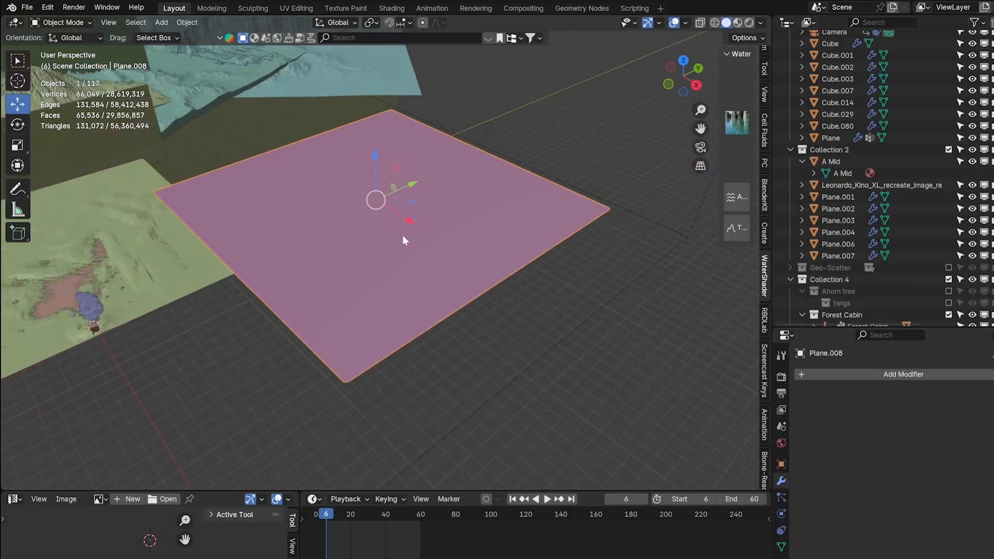
left_click(862, 373)
type("d")
left_click(832, 405)
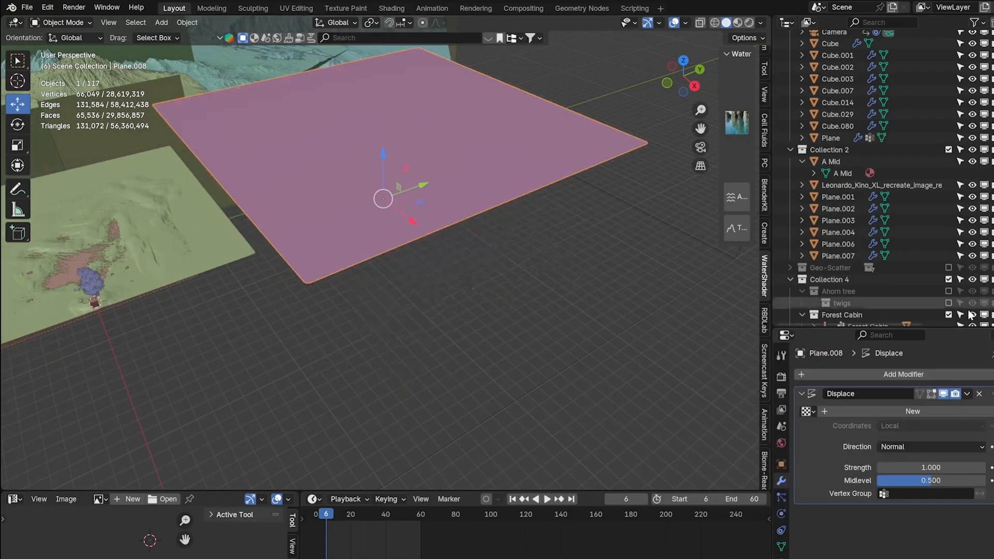
Create a new texture for the Displace modifier and open the texture's settings
scroll(305, 201, "down", 3)
middle_click_drag(306, 199, 332, 191)
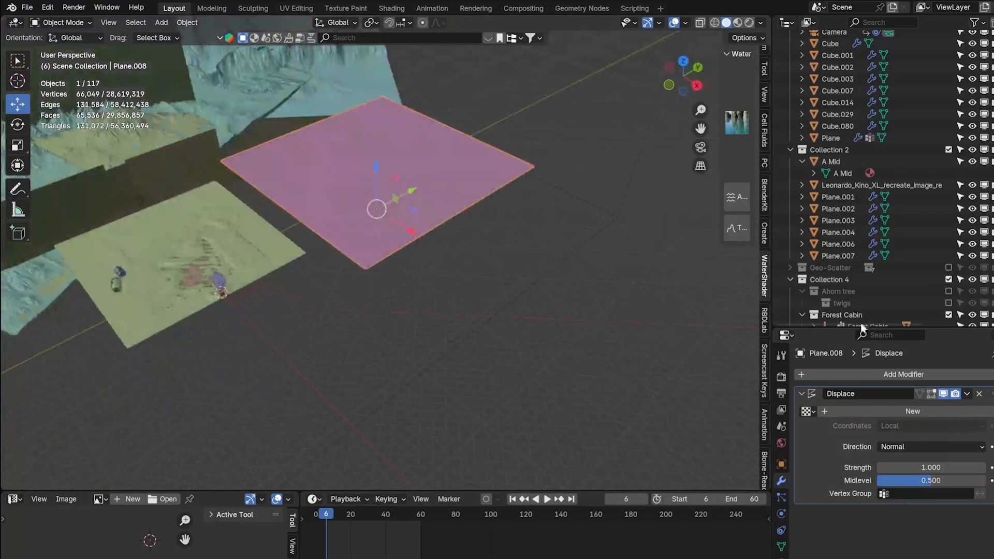
left_click(910, 410)
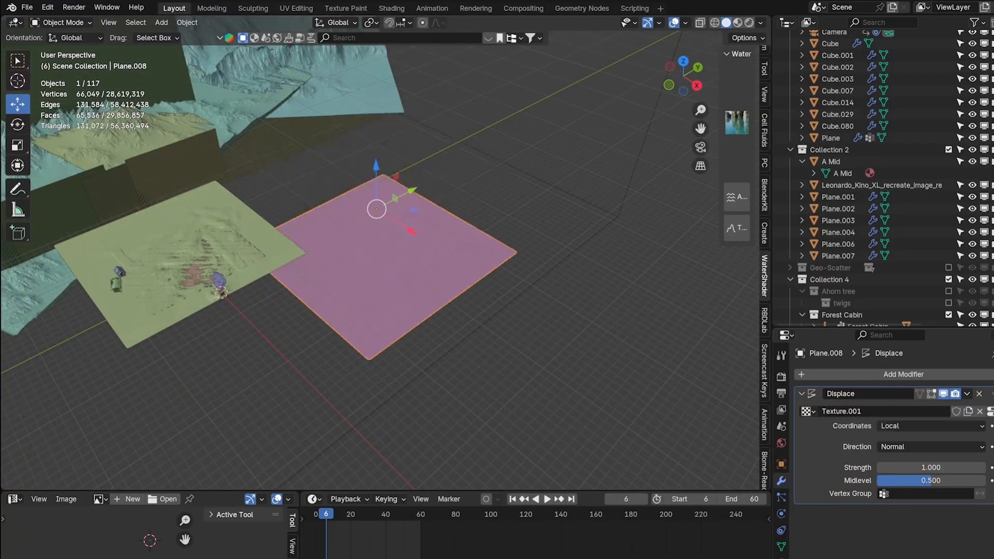
left_click(990, 411)
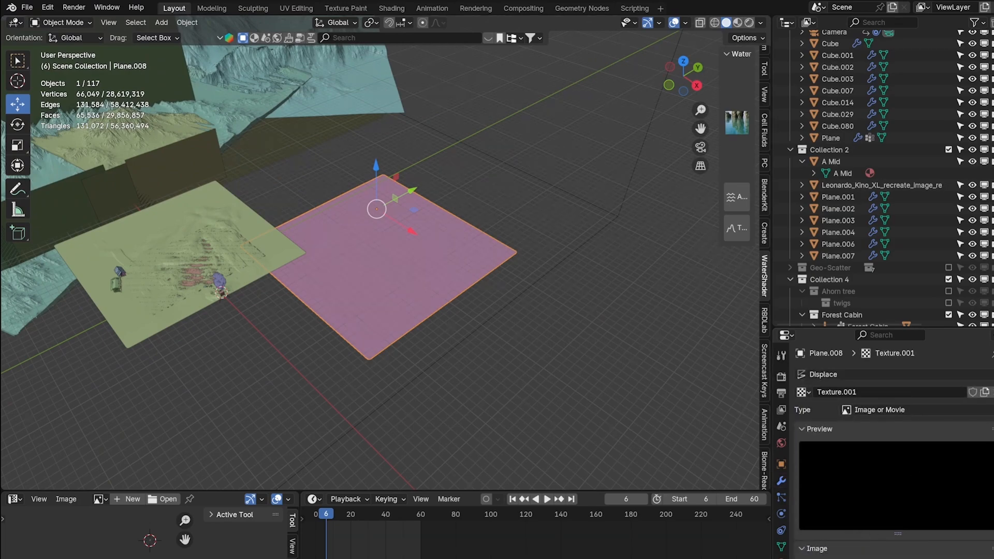
Choose Image or Movie as the type of the displacement texture
scroll(773, 549, "down", 2)
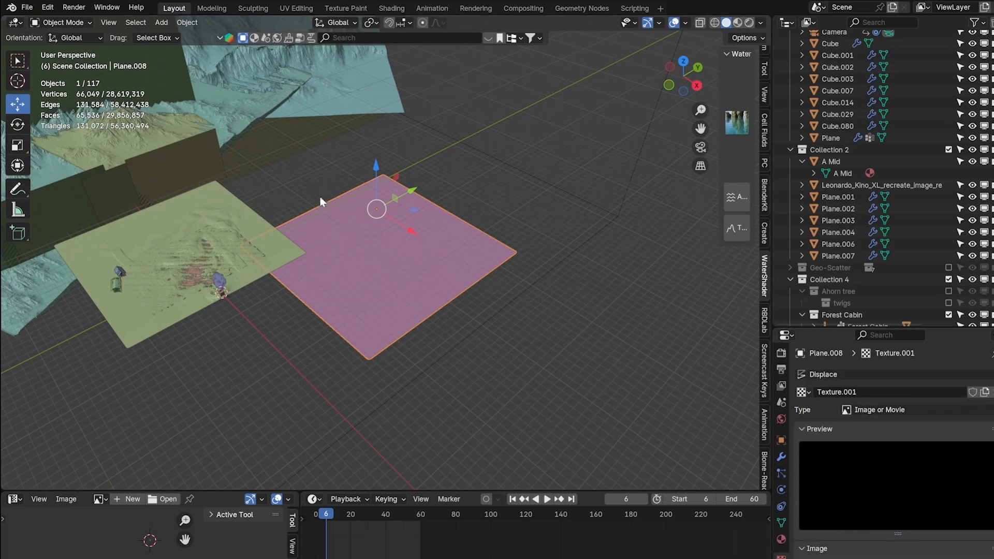
scroll(388, 232, "up", 5)
middle_click_drag(477, 245, 450, 230)
scroll(340, 134, "down", 5)
scroll(339, 129, "down", 3)
left_click(945, 410)
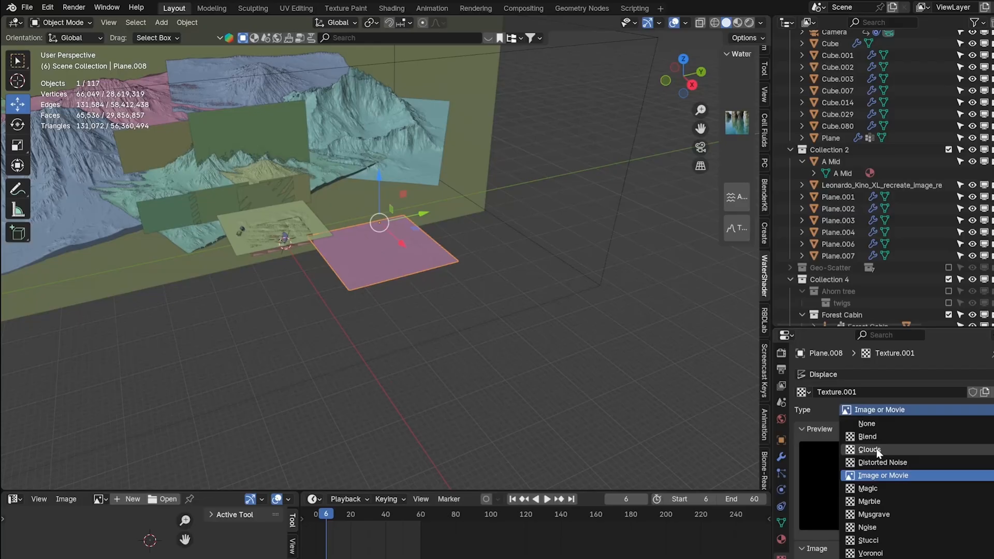
left_click(968, 468)
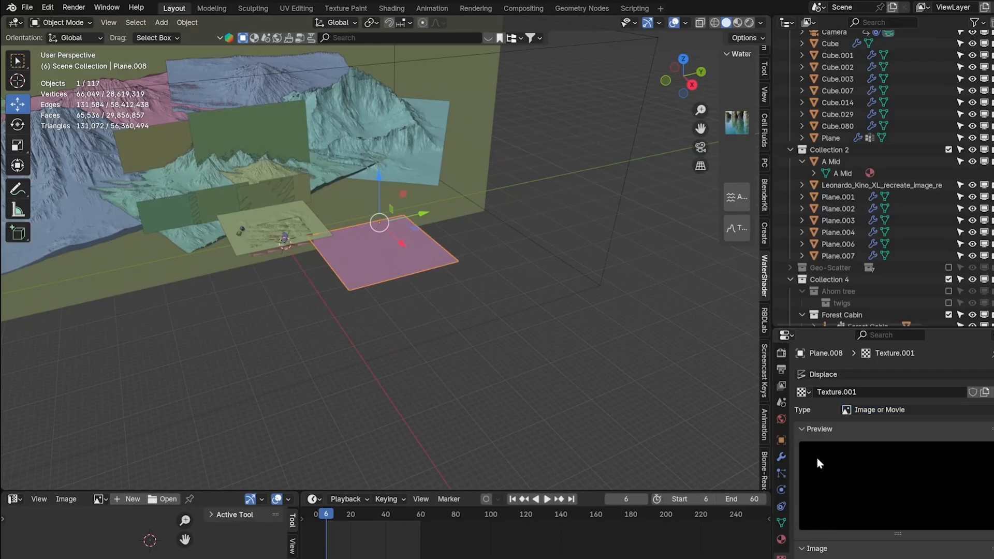
left_click(906, 406)
left_click(927, 473)
Load Rugged Terrain with Rocky Peaks Height Map EXR.exr from the extracted Downloads folder as the displacement texture's image
scroll(949, 492, "down", 2)
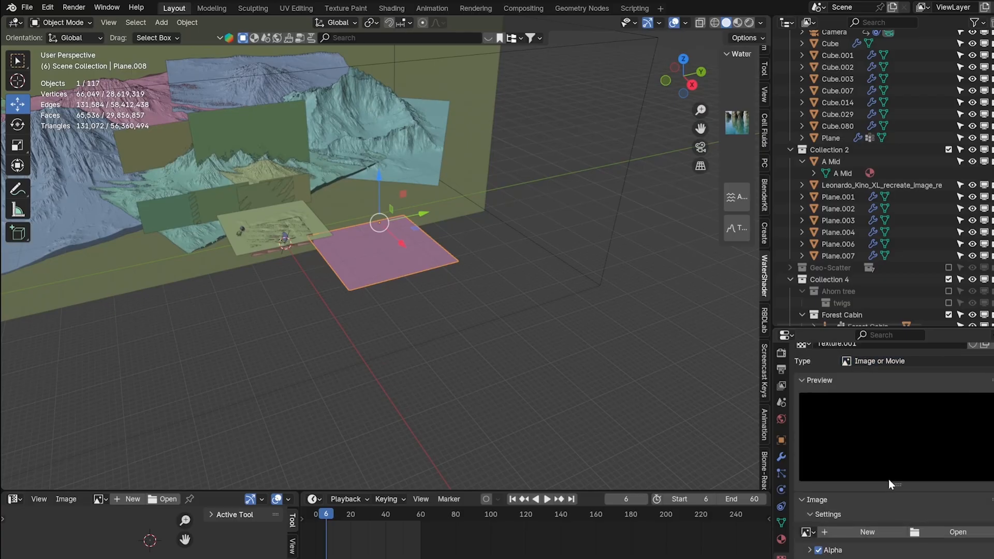
left_click(948, 532)
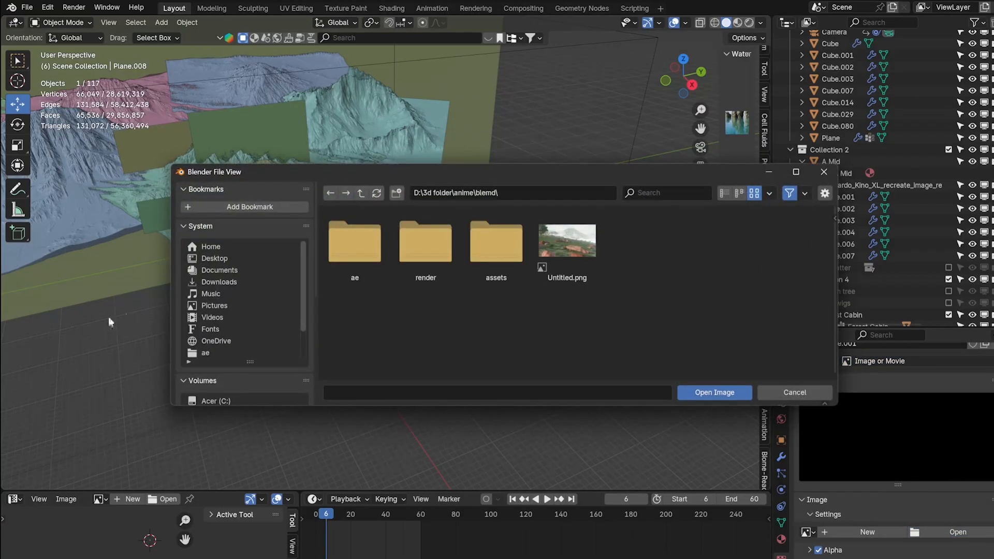
left_click(232, 283)
left_click(362, 248)
left_click(355, 243)
left_click(352, 246)
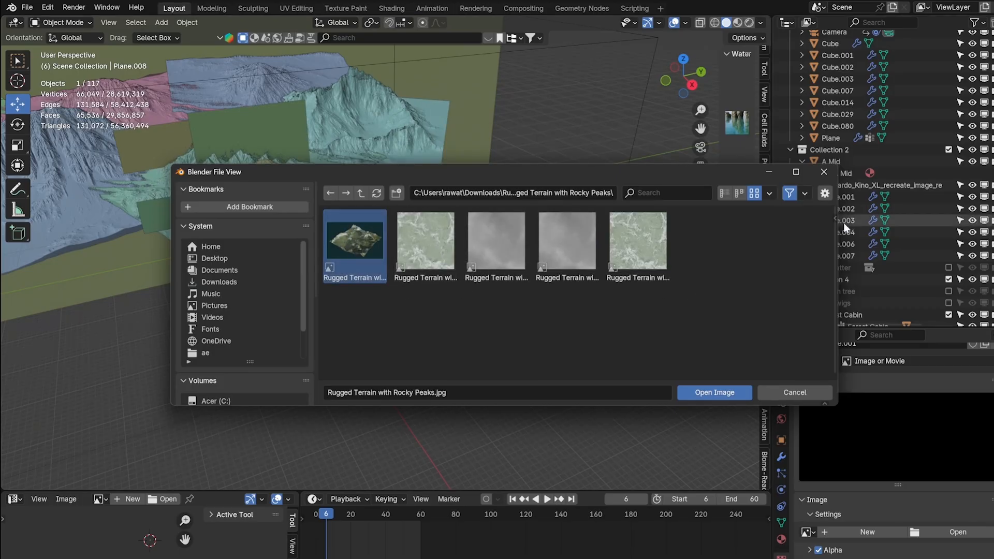
left_click_drag(566, 166, 565, 36)
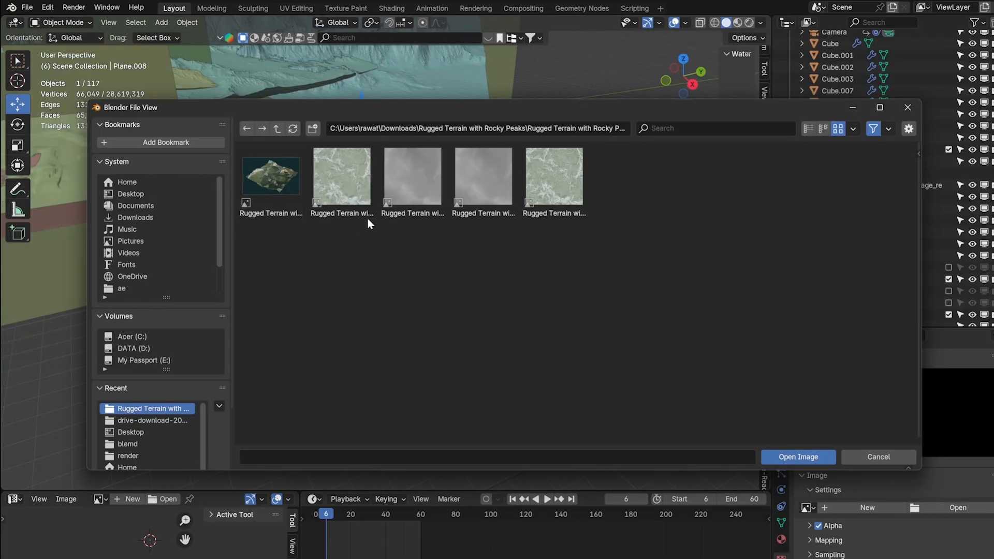
double_click(423, 201)
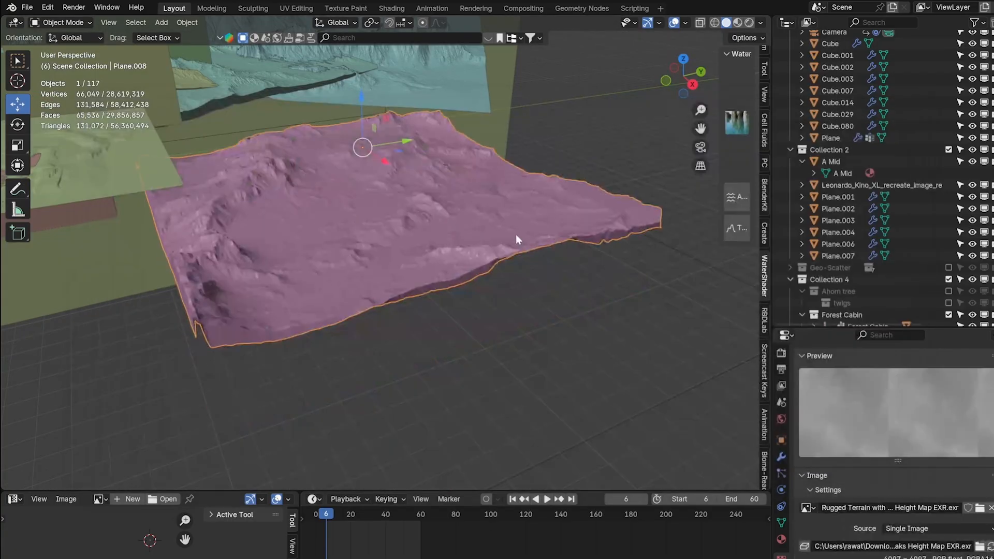
Move the displaced terrain plane up about 13.443 m along the Z axis
scroll(358, 212, "up", 3)
middle_click_drag(359, 212, 315, 191)
left_click_drag(367, 118, 376, 124)
middle_click_drag(376, 125, 343, 78)
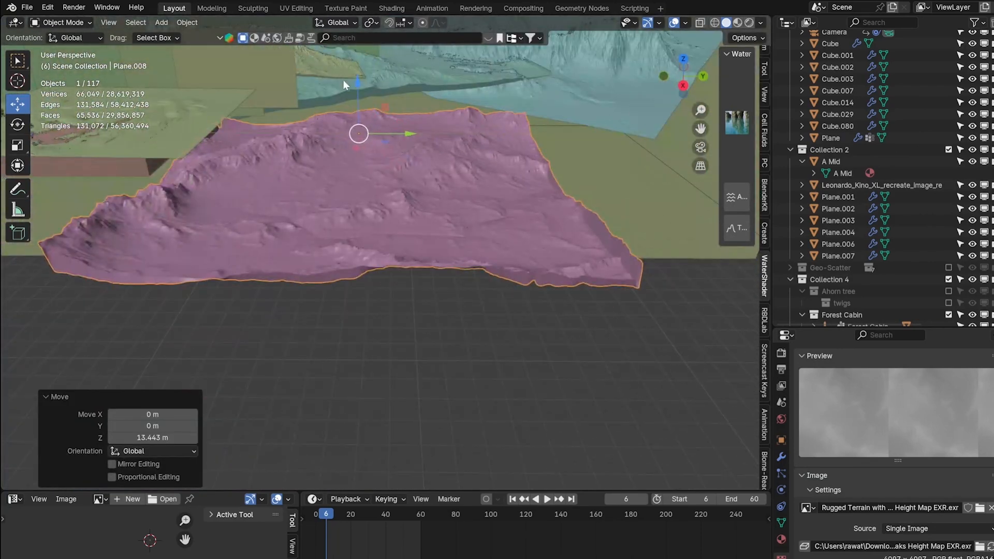
scroll(412, 114, "down", 6)
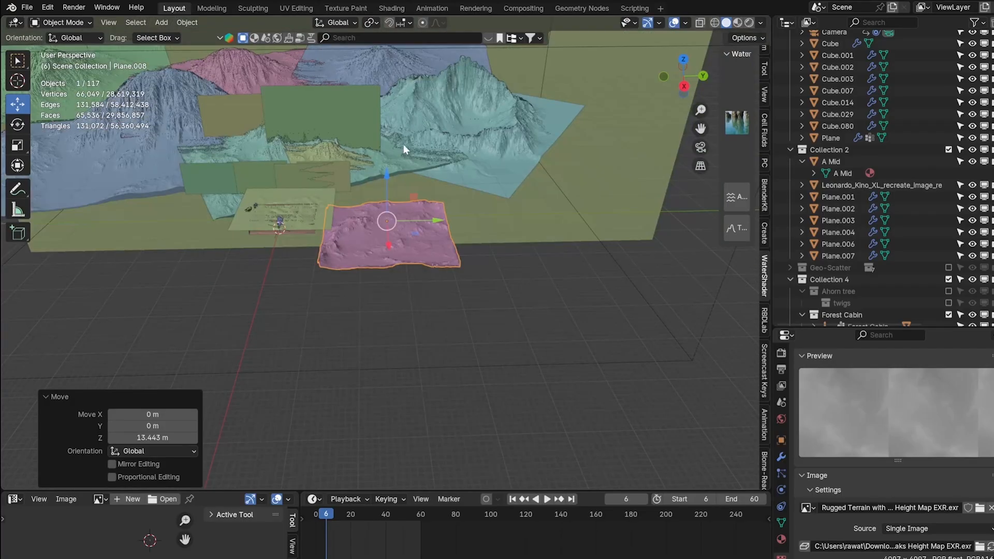
Select the A Mid mountain and move it about -3.167 m along the Y axis
scroll(405, 146, "up", 3)
scroll(482, 77, "down", 2)
scroll(483, 77, "down", 3)
middle_click_drag(421, 154, 549, 136)
scroll(536, 105, "up", 5)
left_click_drag(700, 129, 678, 248)
left_click(467, 95)
scroll(479, 78, "down", 2)
middle_click_drag(480, 77, 455, 74)
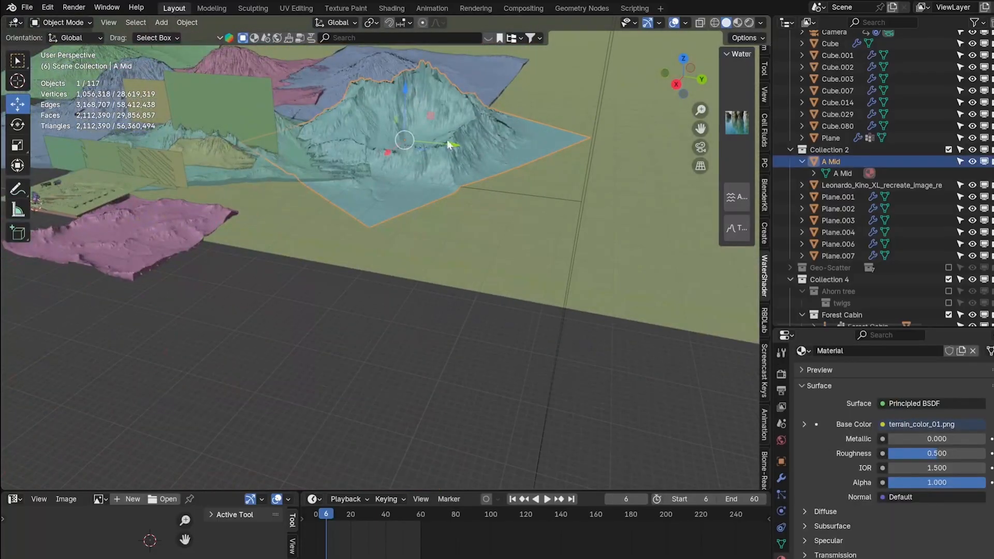
mouse_move(449, 146)
left_mouse_down()
mouse_move(530, 155)
mouse_move(456, 153)
mouse_move(466, 150)
left_mouse_up()
middle_click_drag(430, 137, 442, 120)
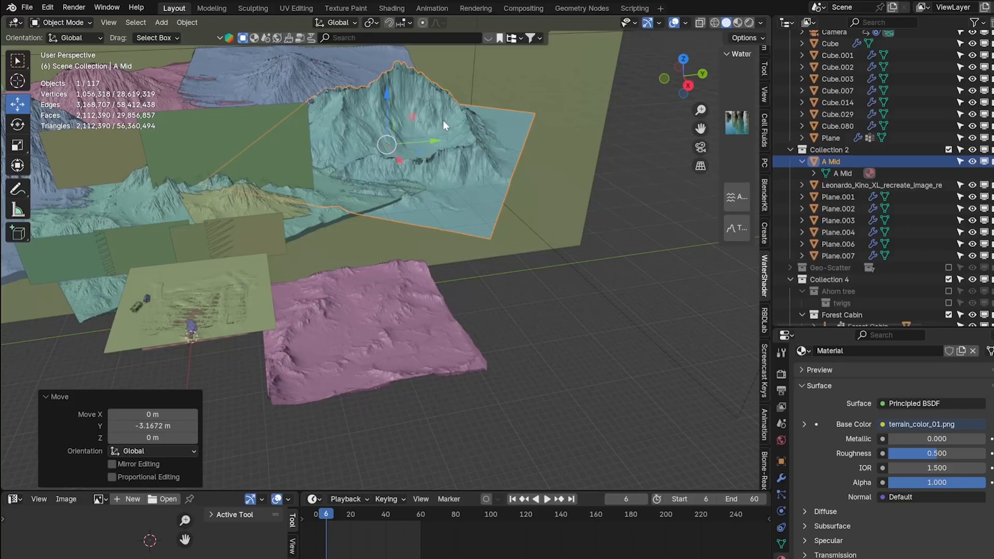
Reselect the displaced terrain plane and examine its surface relief up close
scroll(445, 115, "up", 3)
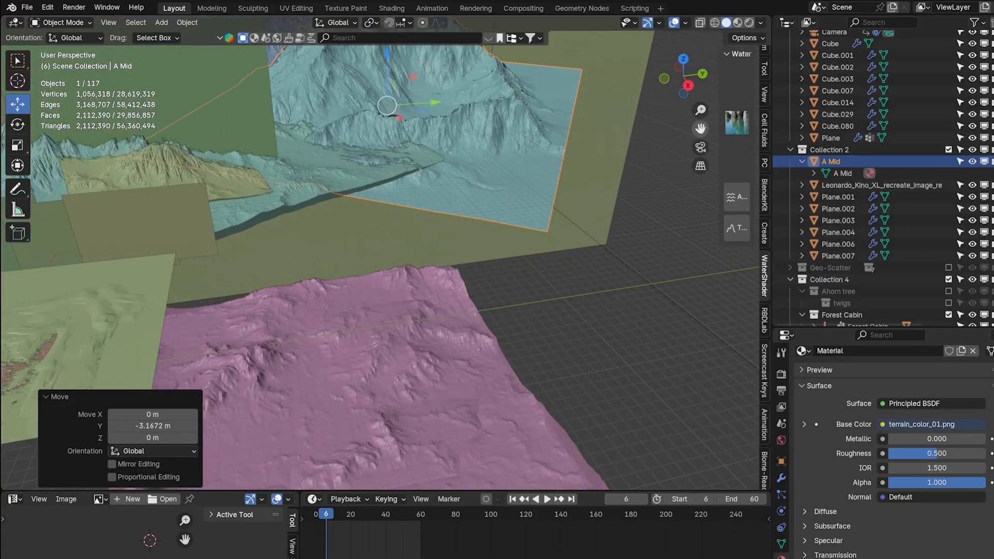
middle_click_drag(365, 365, 424, 238, "shift")
scroll(424, 237, "down", 1)
left_click(372, 266)
middle_click_drag(371, 265, 360, 263)
scroll(372, 266, "up", 2)
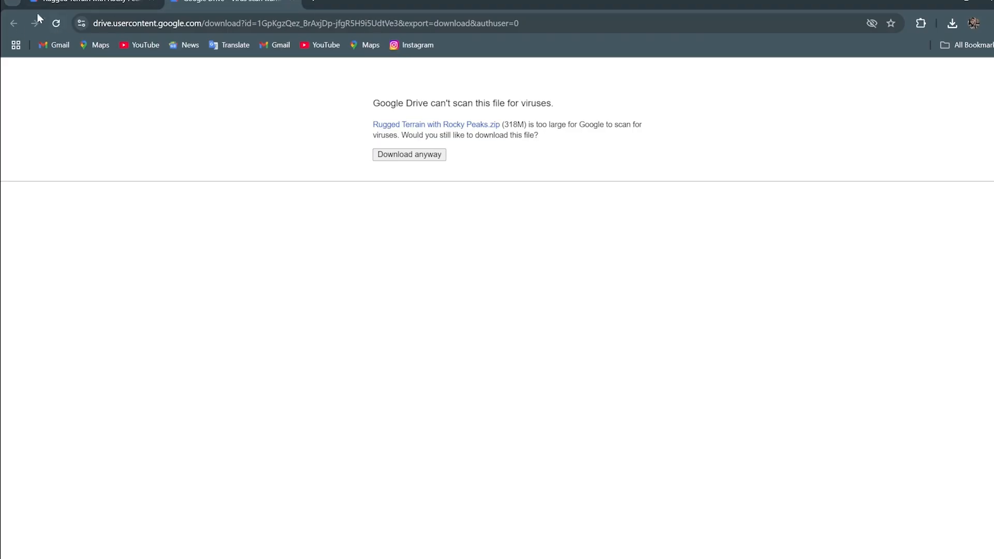
Switch to the browser, go back to the Motion Forge Pictures height maps page and look over the terrains offered there
left_click(35, 21)
left_click(14, 23)
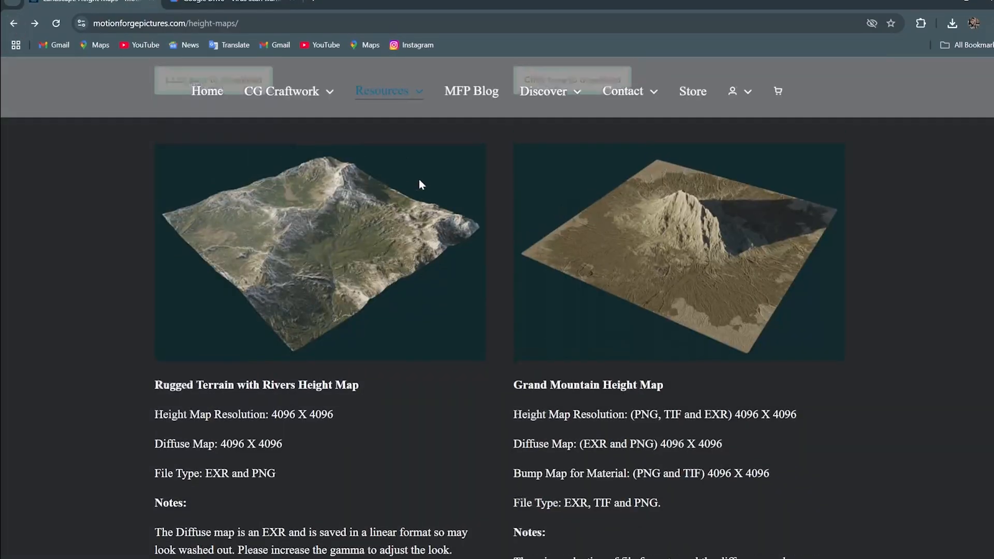
scroll(672, 459, "down", 7)
scroll(646, 385, "up", 9)
scroll(621, 288, "down", 4)
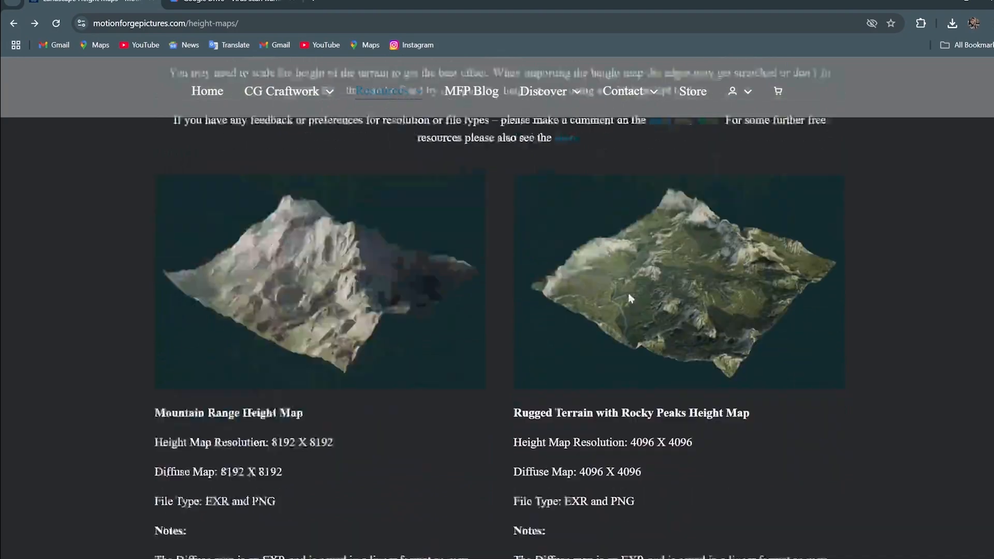
scroll(562, 318, "down", 4)
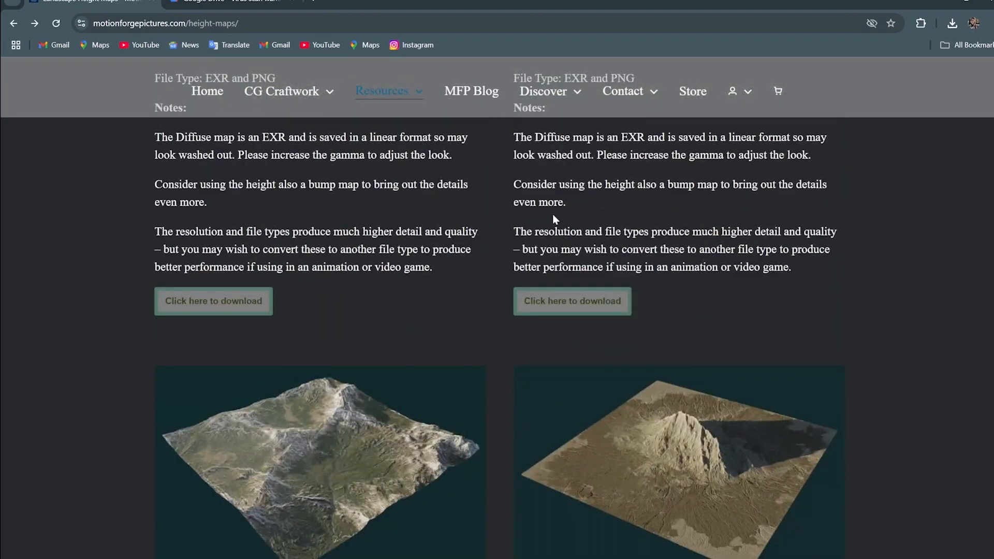
scroll(420, 234, "down", 4)
scroll(726, 199, "down", 10)
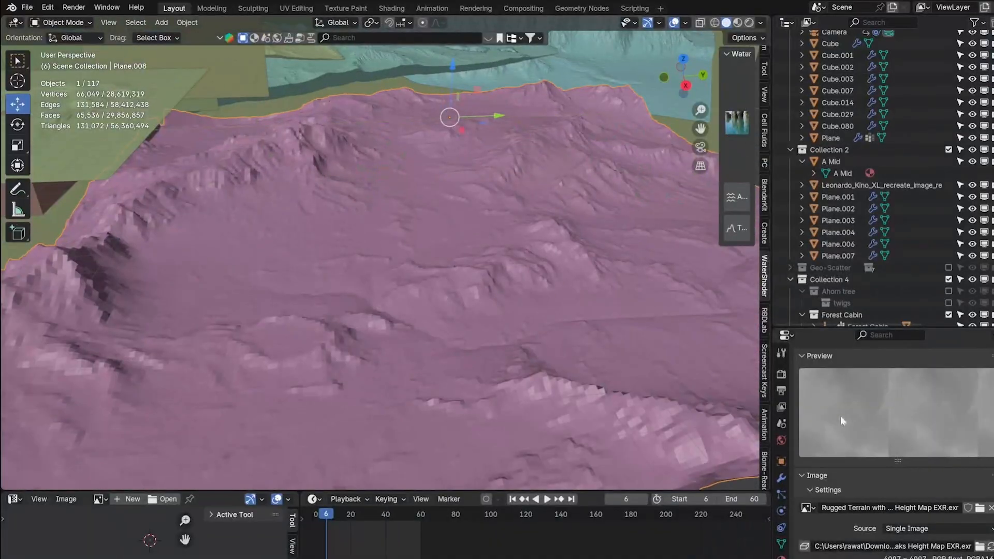
Set the strength of the terrain plane's Displace modifier to 2.400
left_click(783, 480)
left_click_drag(910, 467, 966, 468)
scroll(508, 315, "down", 7)
middle_click_drag(211, 148, 209, 138)
scroll(300, 138, "up", 7)
left_click_drag(320, 143, 363, 261)
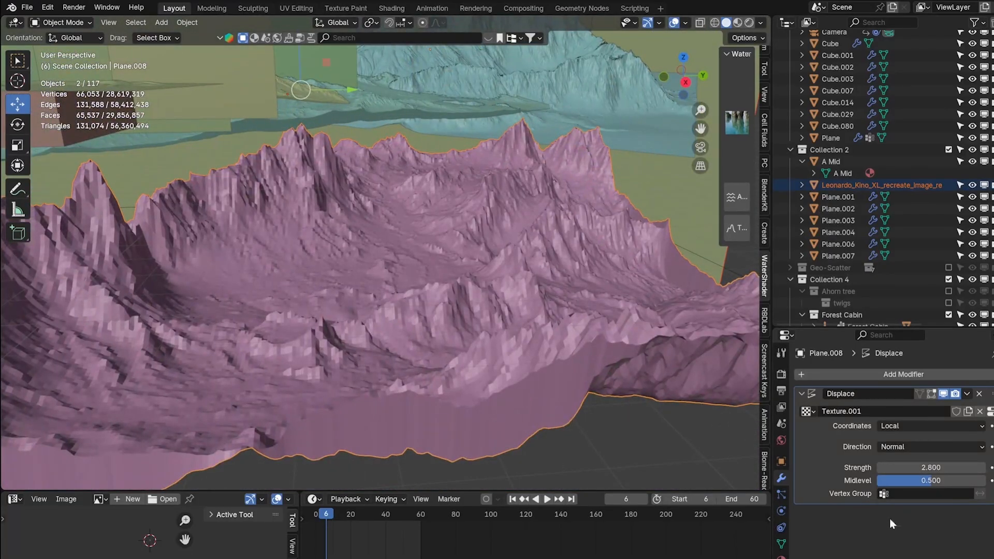
left_click_drag(932, 468, 911, 467)
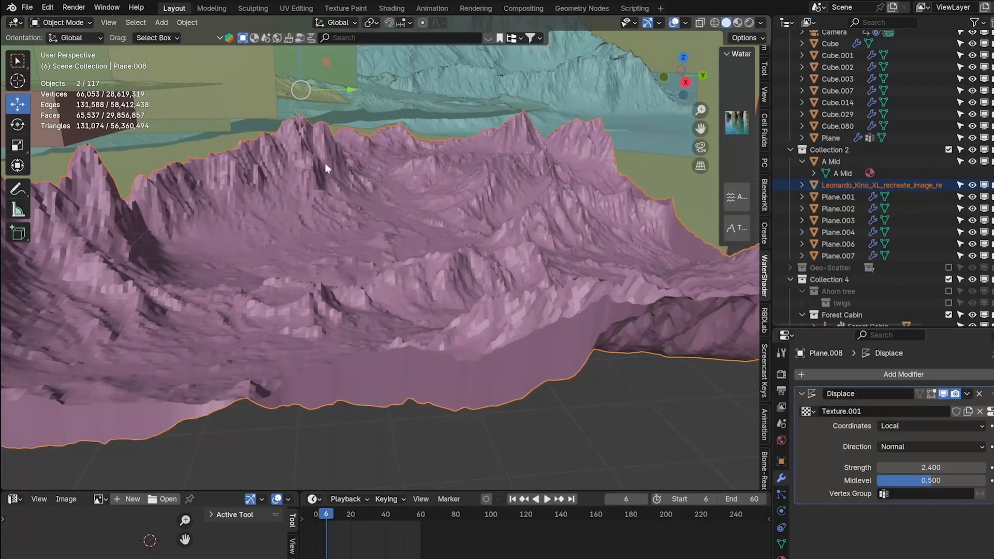
scroll(328, 165, "down", 3)
mouse_move(333, 167)
middle_mouse_down()
mouse_move(421, 183)
mouse_move(333, 180)
middle_mouse_up()
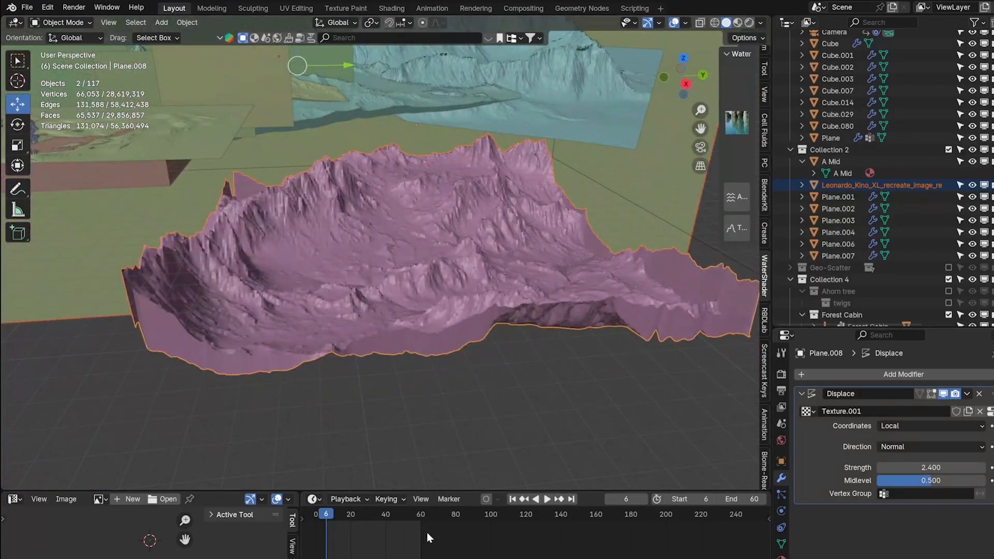
Enlarge the area below the viewport, change the timeline into a Shader Editor and widen it
left_click_drag(441, 492, 445, 342)
left_click(312, 351)
left_click(315, 351)
left_click(317, 351)
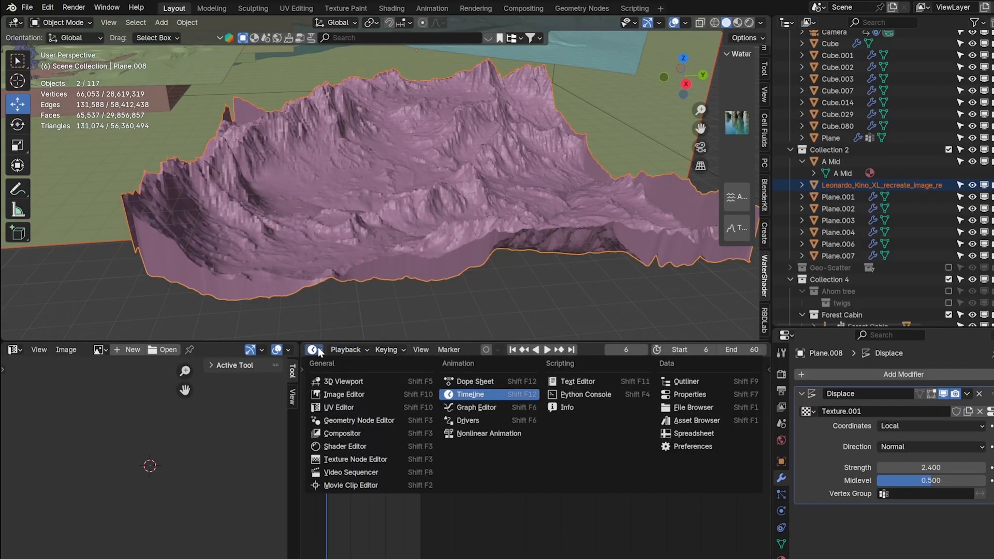
left_click(345, 446)
left_click_drag(298, 411, 72, 411)
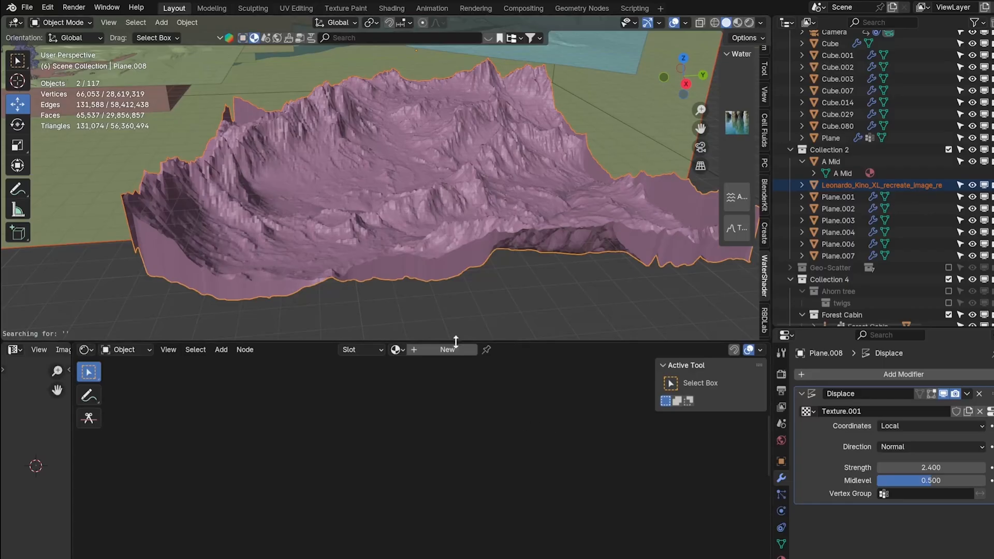
Search the online material library for mountain materials and for snow materials, previewing the offered surfaces
left_click(367, 39)
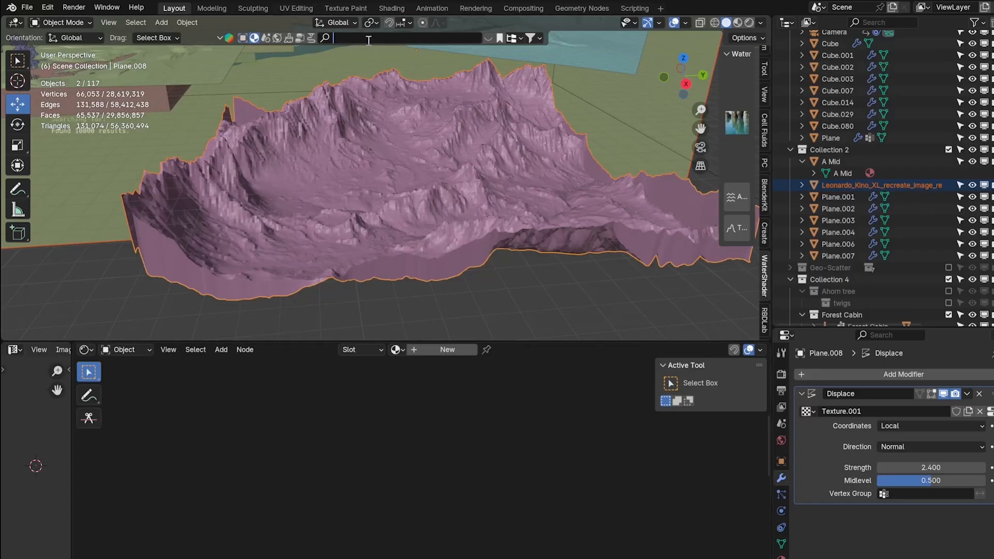
type("mountain")
key("Return")
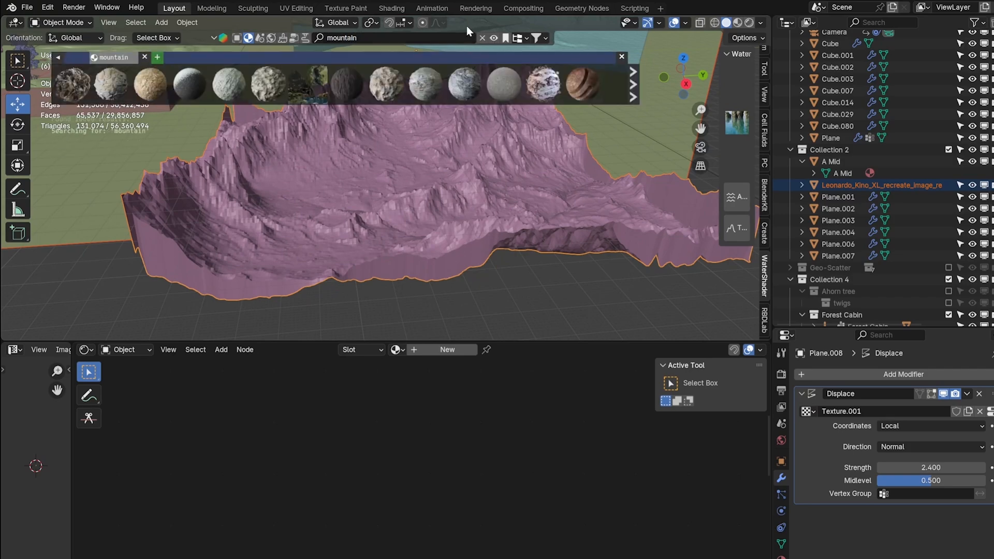
mouse_move(311, 73)
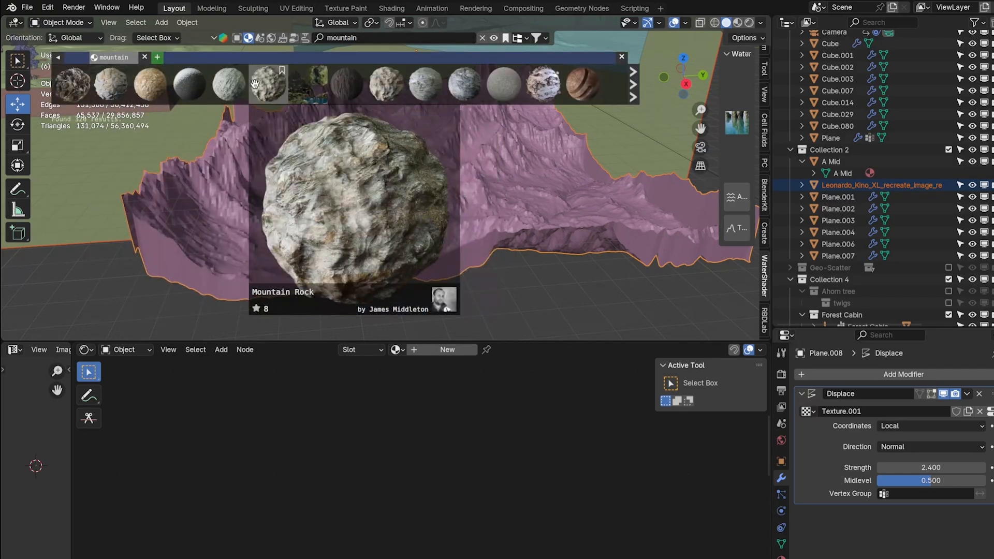
left_click(385, 37)
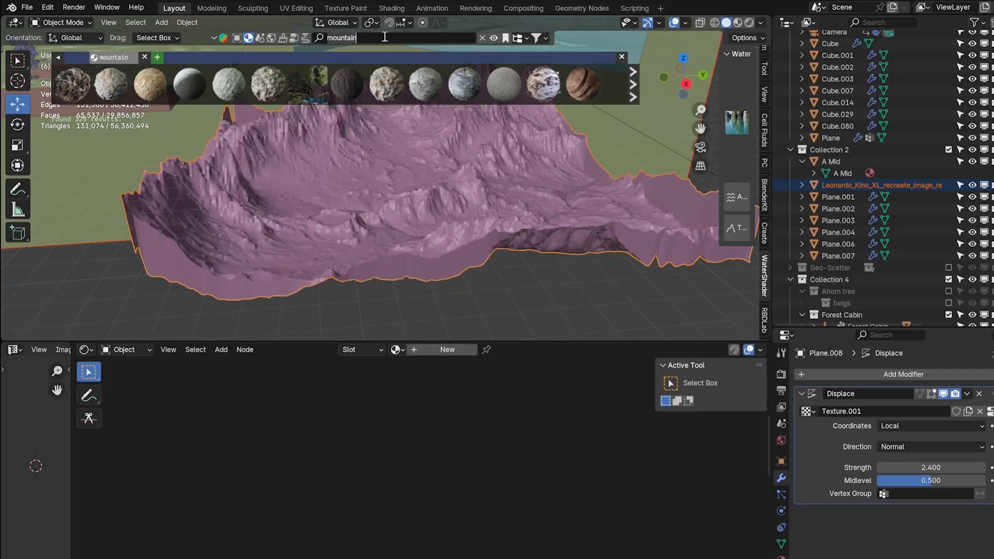
type("snow")
key("Return")
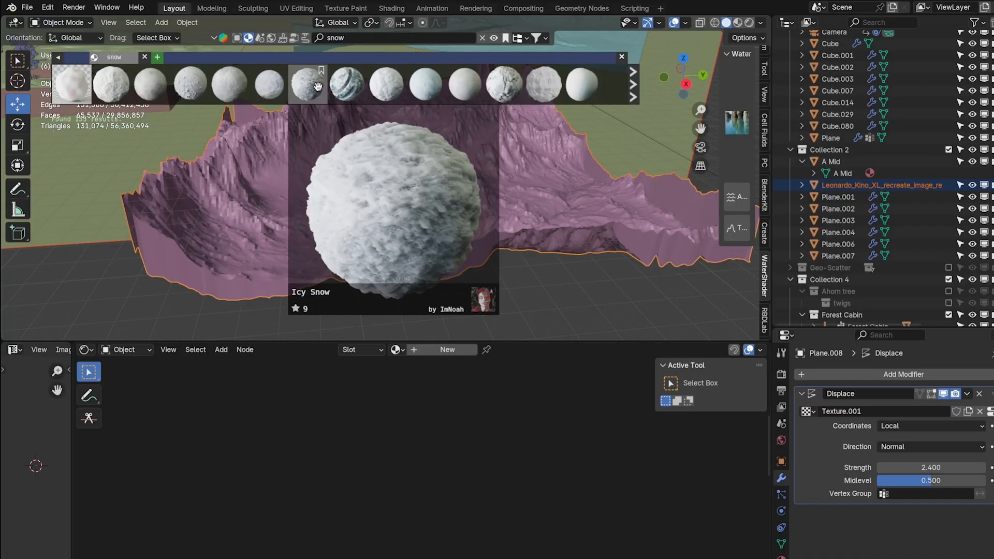
Create a new material for the displaced terrain plane
middle_click_drag(281, 216, 322, 232)
left_click(448, 349)
middle_click_drag(306, 146, 298, 178)
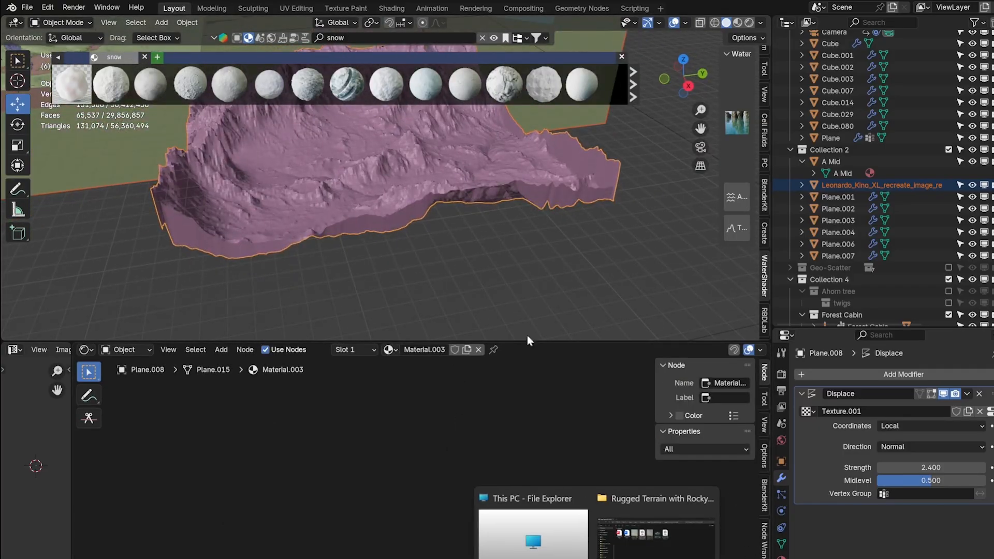
Add Rugged Terrain with Rocky Peaks Diffuse PNG from the downloaded terrain folder to the terrain's material as an image texture node
left_click(656, 517)
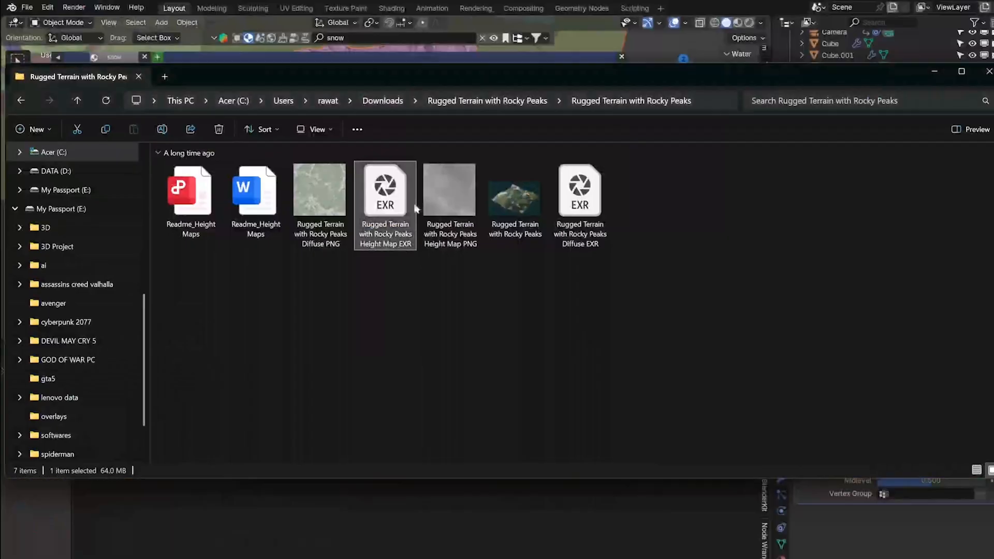
left_click(327, 213)
left_click_drag(360, 89, 341, 414)
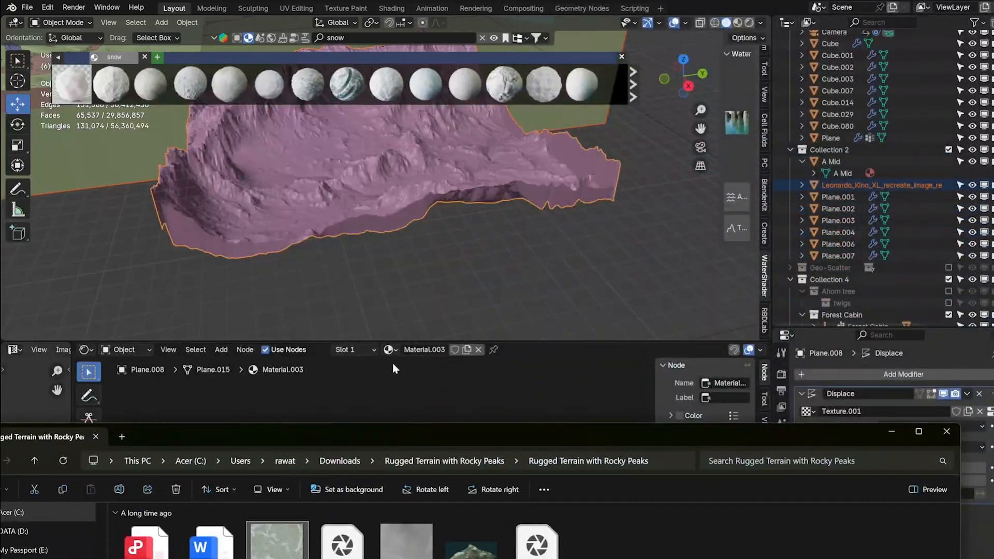
left_click(393, 165)
key("Home")
key("alt+Tab")
left_click_drag(425, 426, 487, 493)
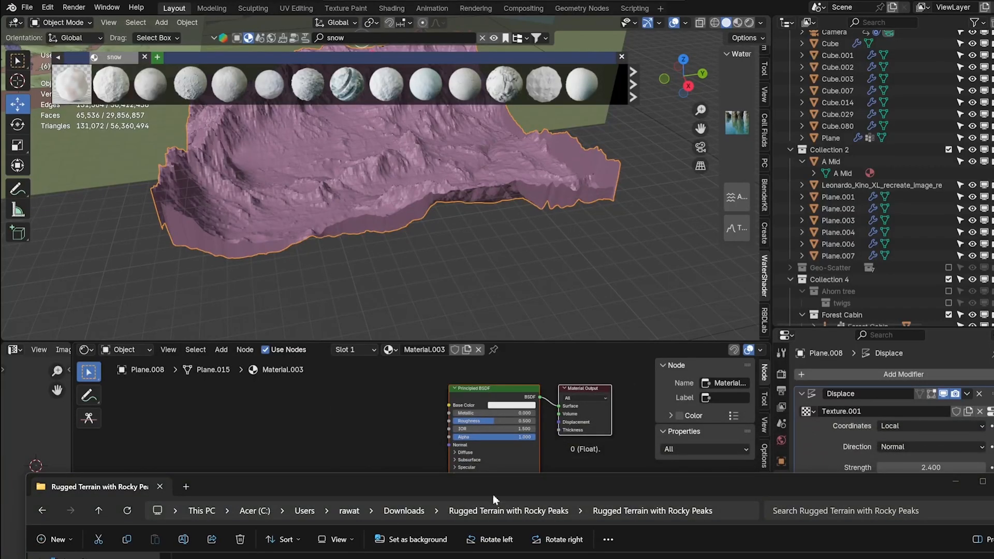
left_click_drag(441, 555, 327, 398)
left_click_drag(433, 489, 343, 490)
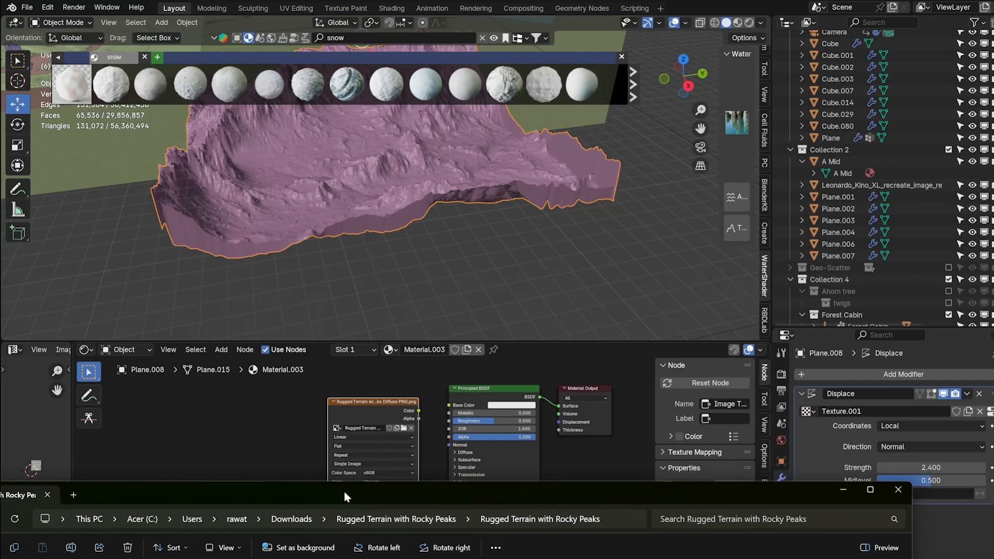
left_click(854, 486)
Connect the diffuse image texture's Color output to the Base Color of the Principled BSDF
scroll(419, 430, "up", 3)
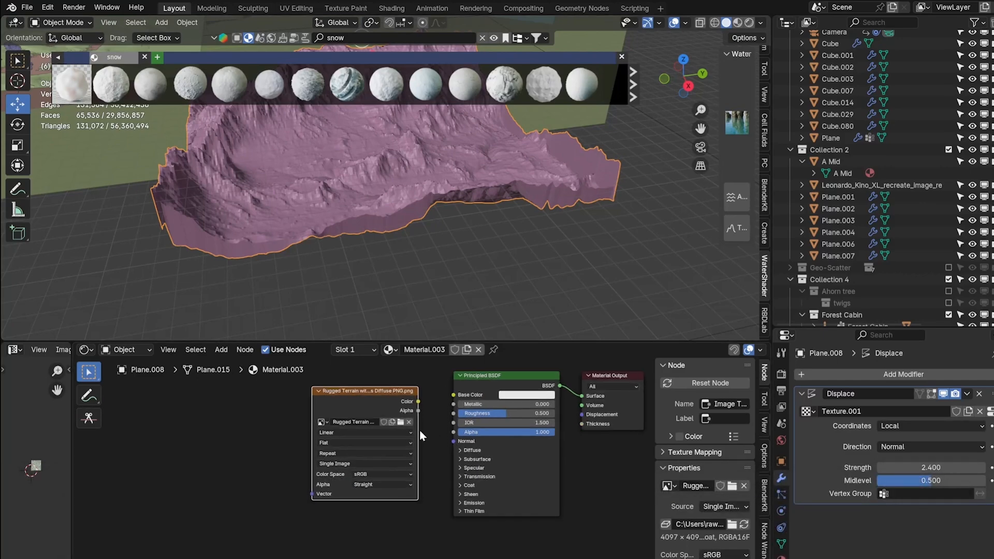
left_click_drag(450, 392, 456, 389)
scroll(440, 171, "down", 2)
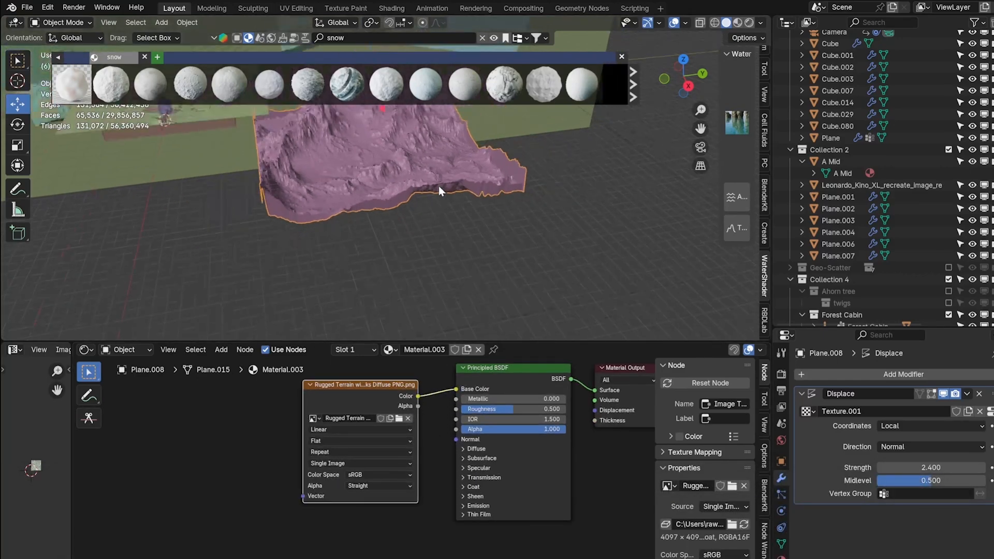
scroll(887, 169, "up", 2)
Collapse and exclude Collection, Collection 2 and Collection 4 from the view layer
left_click(791, 178)
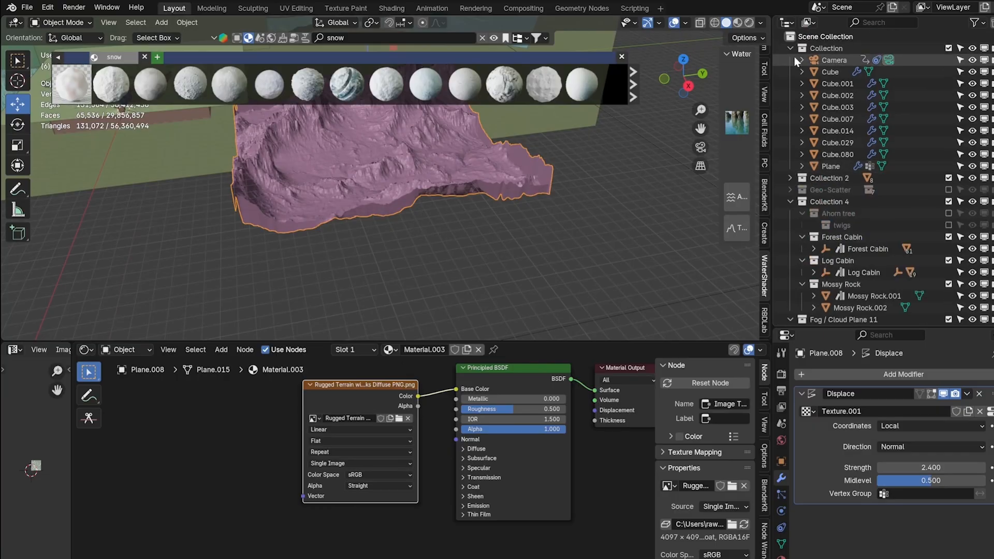
left_click(790, 49)
left_click_drag(949, 48, 949, 60)
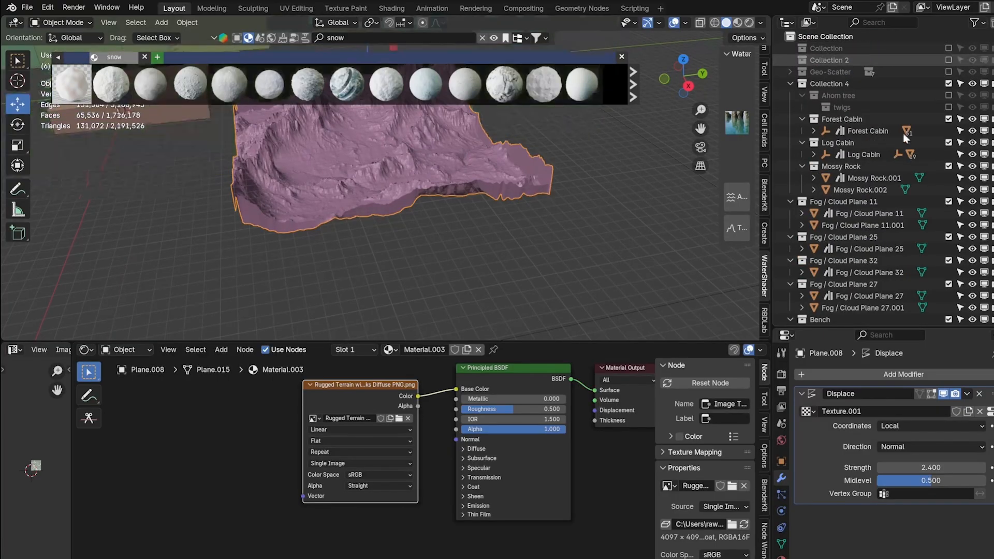
left_click(791, 84)
left_click(949, 83)
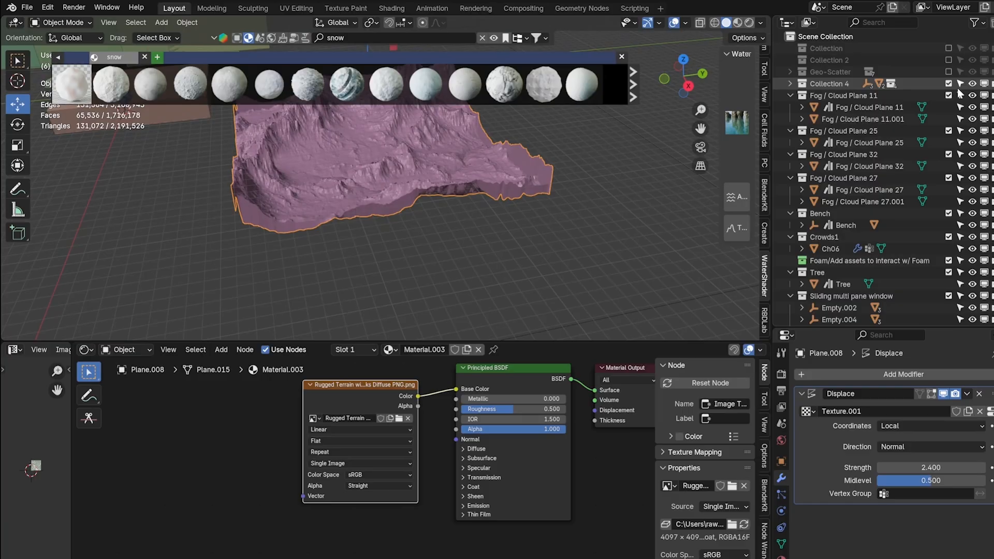
Exclude the Fog / Cloud Plane, Bench, Crowds1, Tree, Sliding multi pane window and Foam collections from the view layer
left_click(948, 96)
left_click(949, 107)
left_click(949, 119)
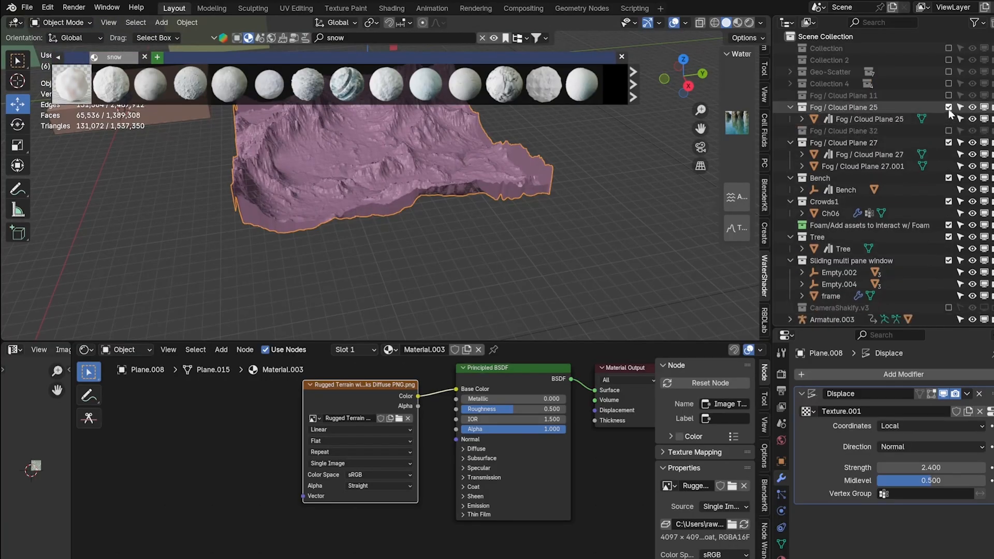
left_click(949, 131)
left_click(949, 142)
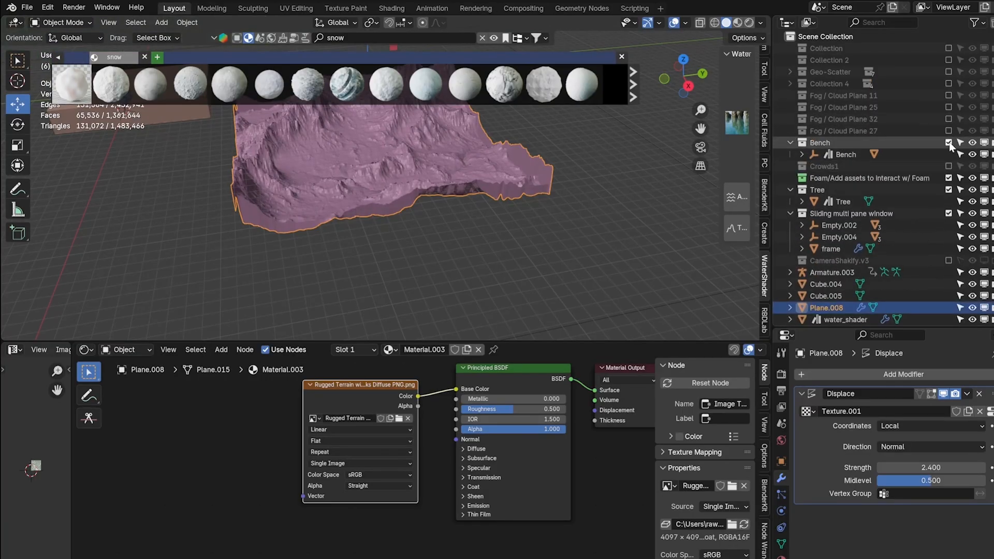
left_click(948, 155)
left_click(949, 178)
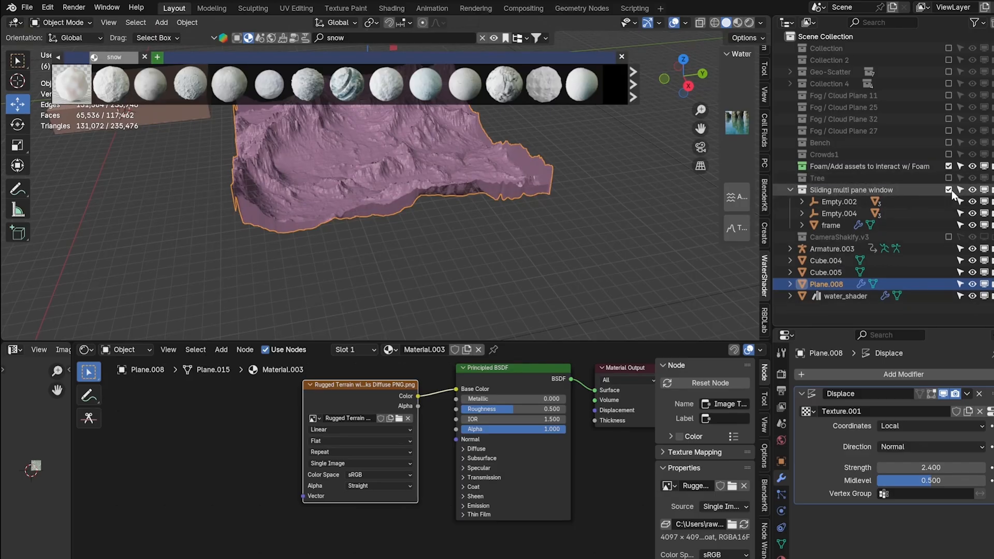
left_click(948, 189)
left_click(949, 166)
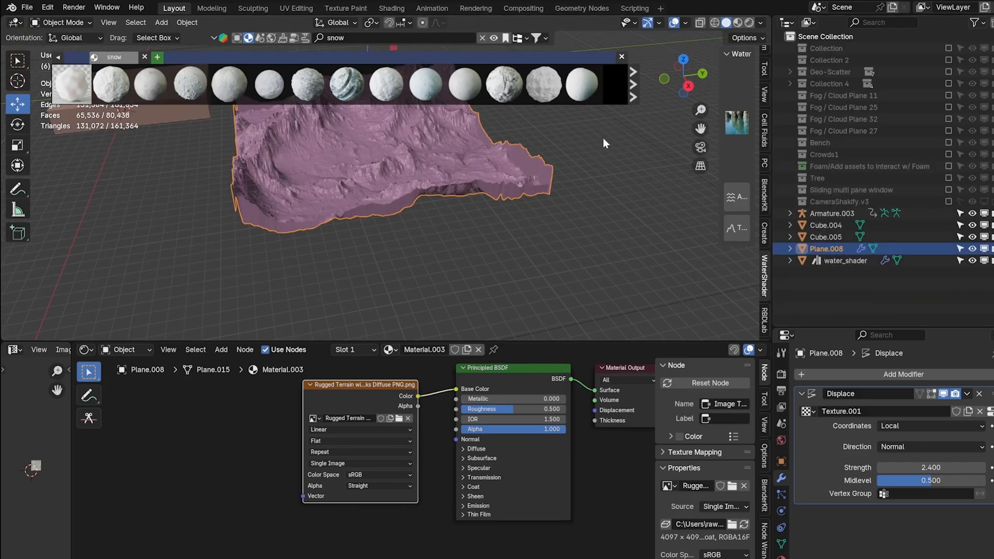
Show the terrain with rendered viewport shading and open the scene's render settings
key("z")
key("8")
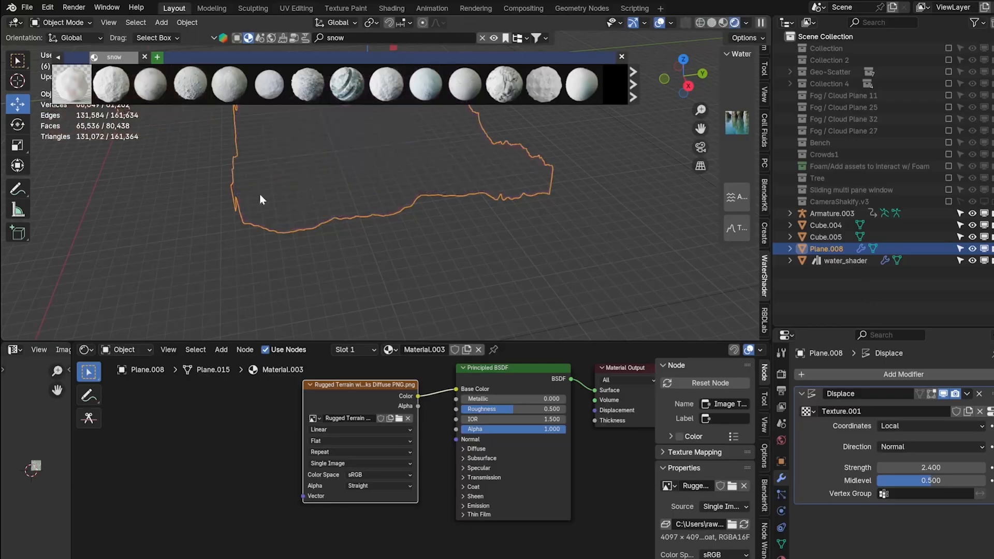
left_click_drag(787, 374, 772, 357)
left_click(780, 375)
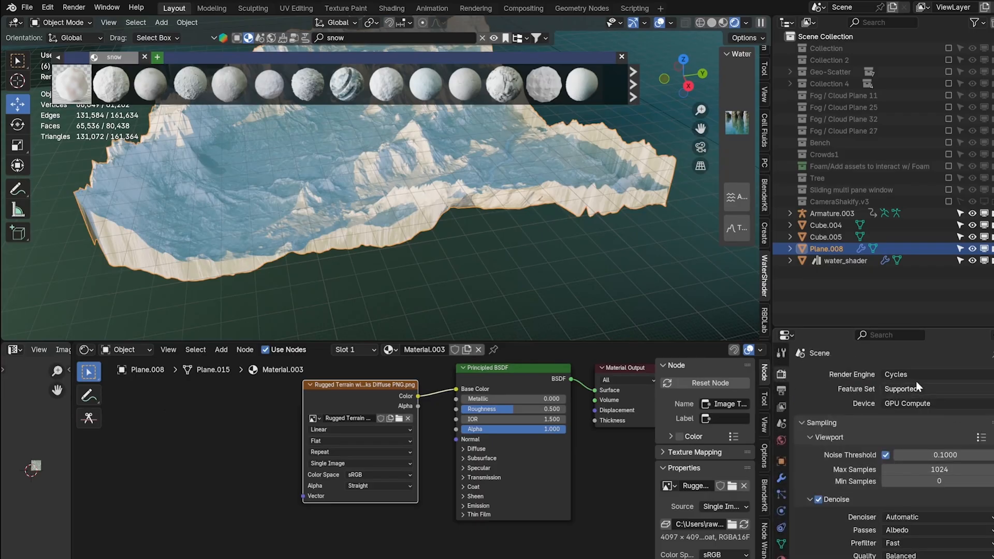
scroll(156, 111, "down", 3)
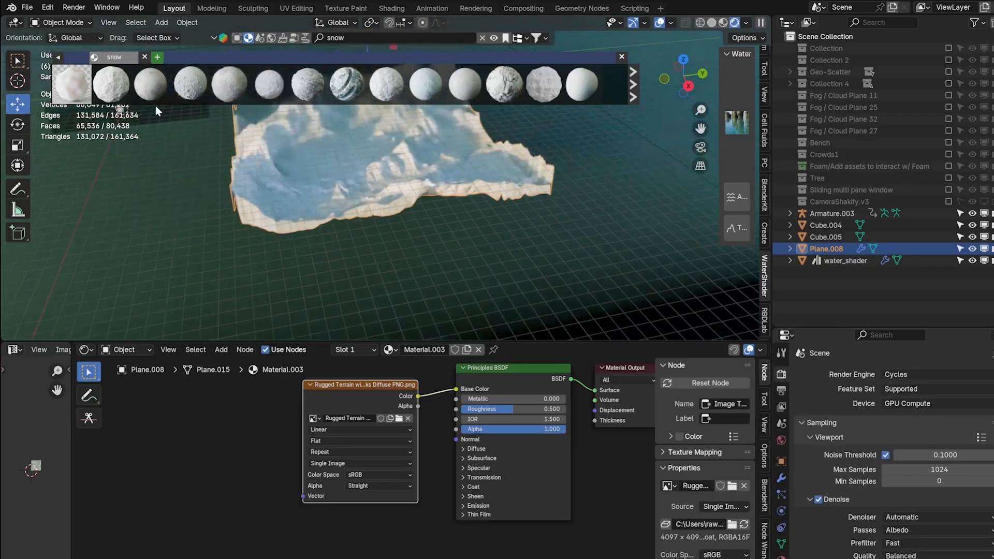
Isolate the terrain plane in local view, without the asset bar, and open the world settings
left_click(621, 57)
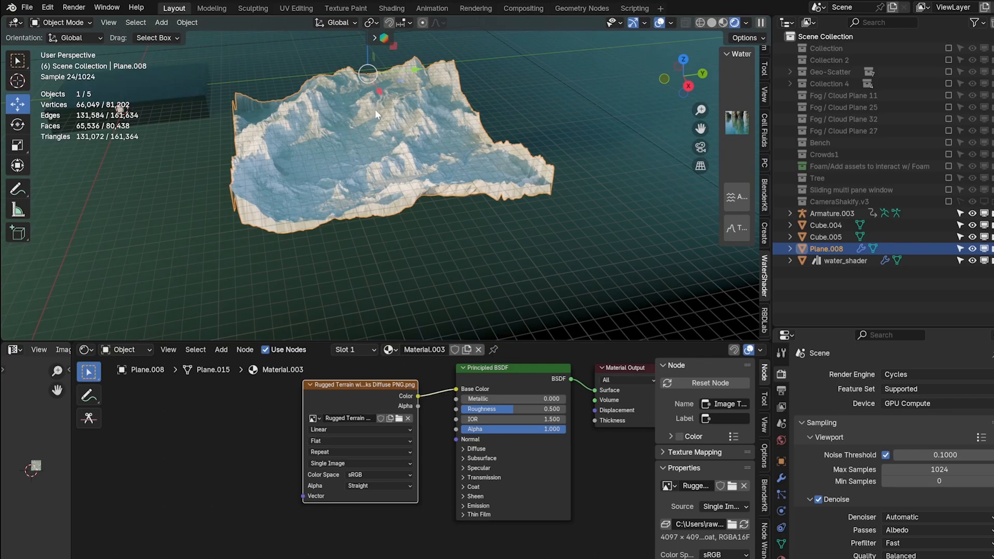
key("KP_Divide")
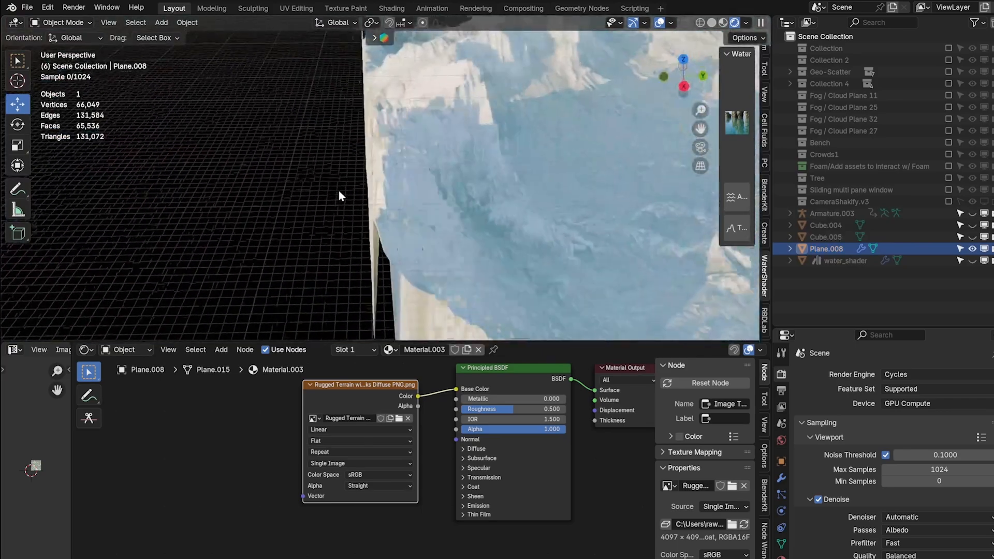
left_click_drag(701, 128, 207, 119)
scroll(501, 145, "down", 2)
scroll(422, 151, "down", 3)
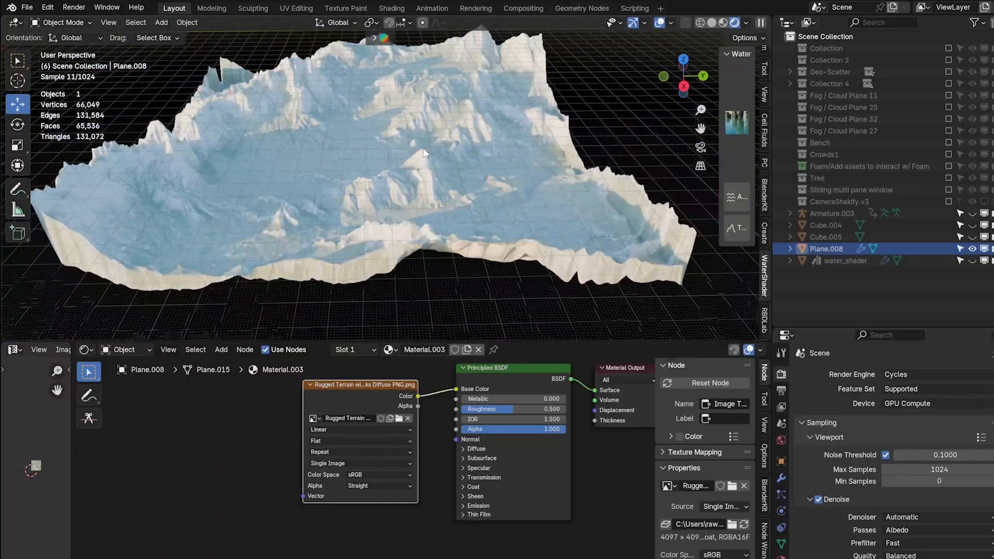
middle_click_drag(424, 148, 432, 148)
left_click(781, 440)
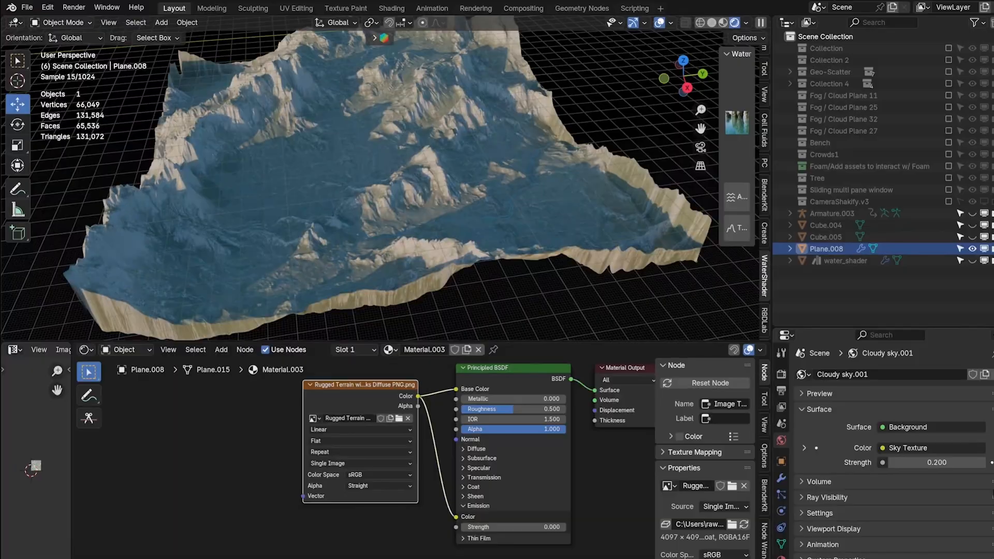
Examine the isolated terrain's rendered surface up close and from several sides
scroll(411, 130, "up", 7)
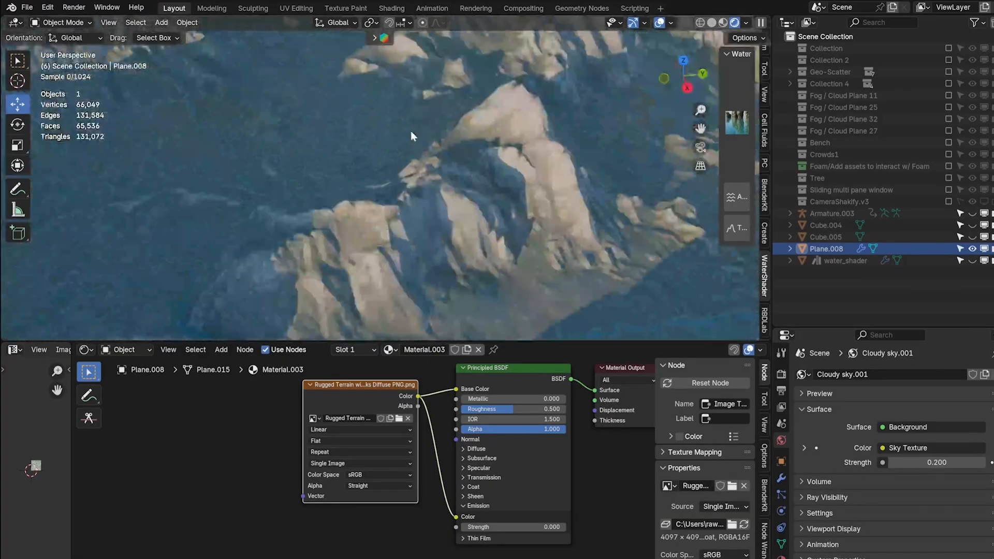
middle_click_drag(402, 138, 437, 119)
scroll(477, 75, "down", 9)
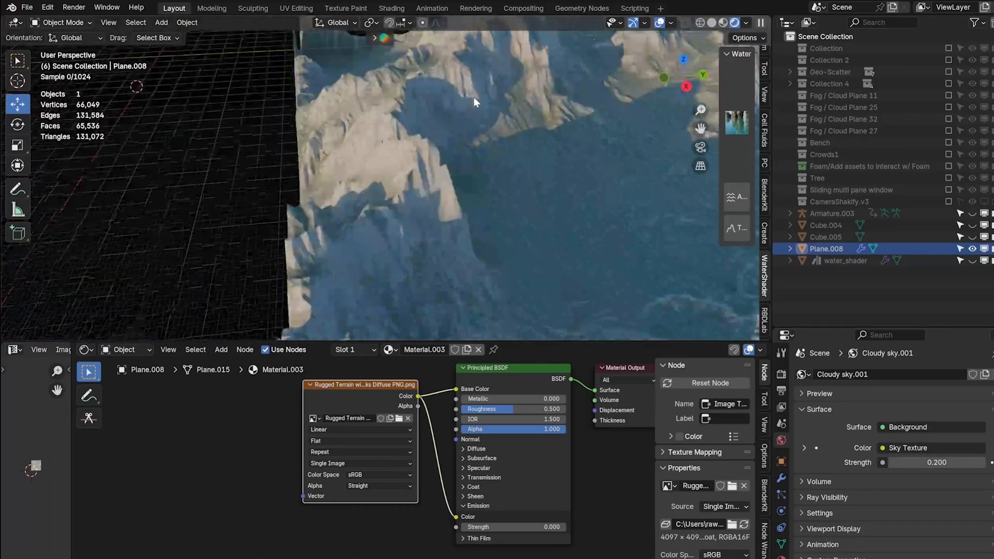
left_click_drag(700, 128, 598, 61)
scroll(431, 70, "down", 3)
mouse_move(432, 69)
middle_mouse_down()
mouse_move(337, 26)
mouse_move(333, 38)
mouse_move(434, 67)
middle_mouse_up()
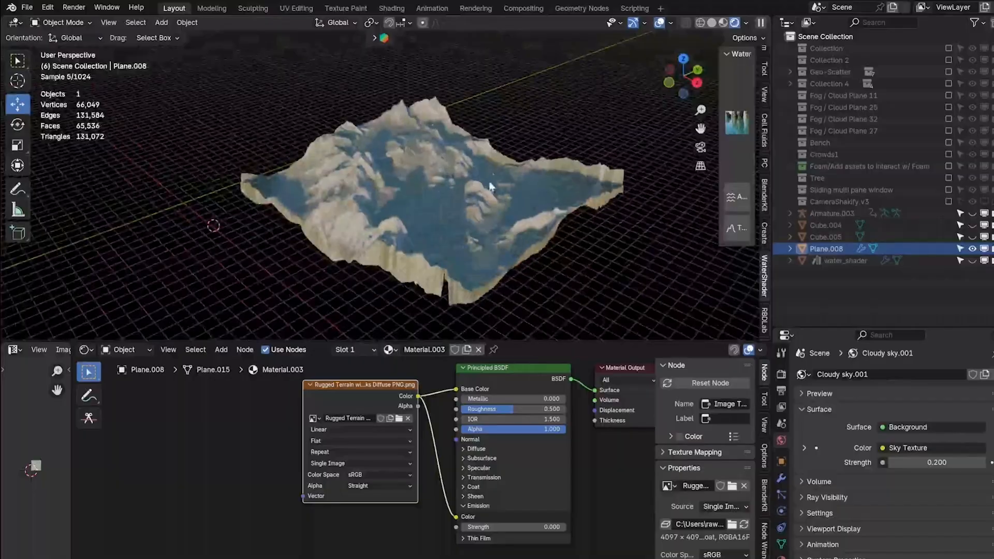
scroll(492, 173, "up", 5)
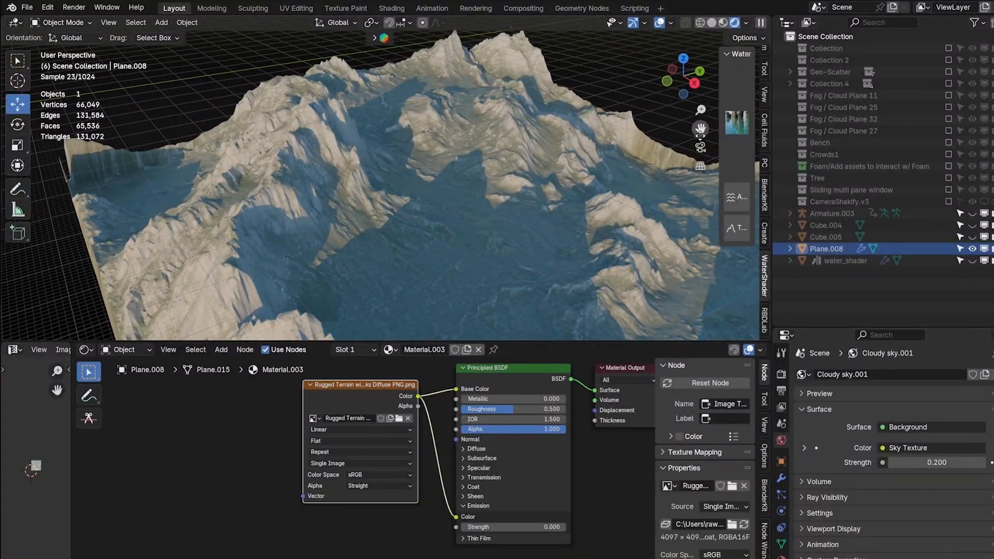
scroll(390, 224, "up", 6)
middle_click_drag(408, 228, 322, 213)
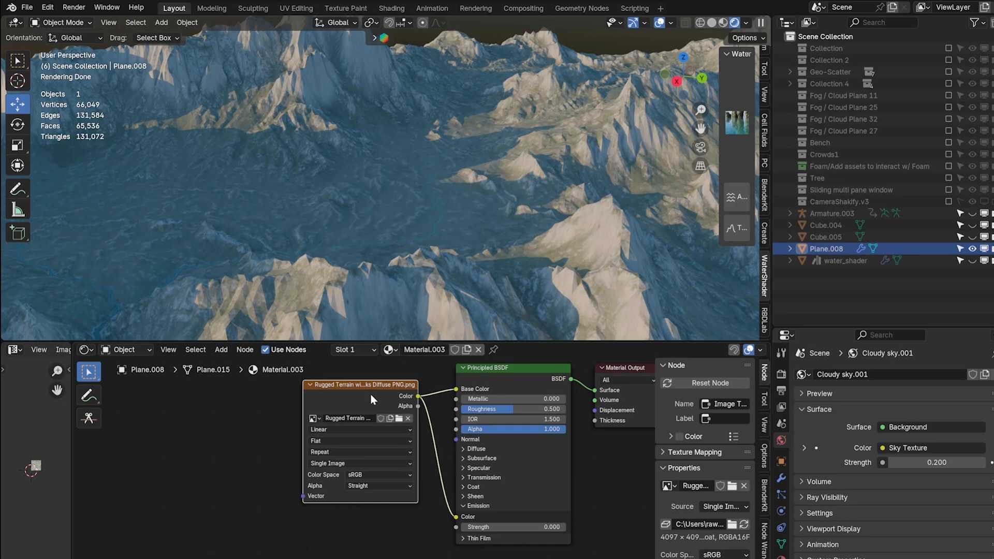
Move the diffuse texture node aside and add a Normal Map node connected to the Principled BSDF's Normal input
scroll(371, 394, "up", 1)
left_click_drag(365, 389, 215, 374)
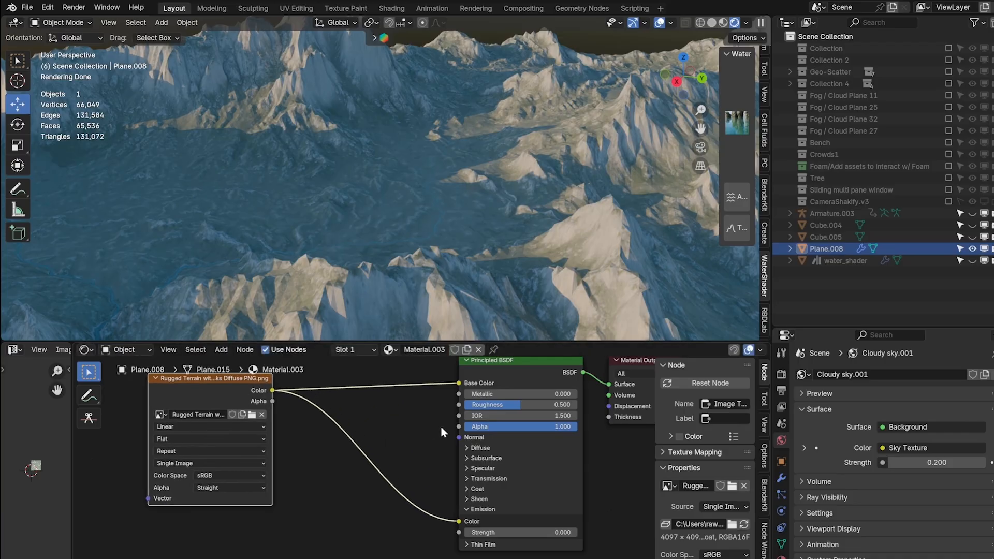
left_click_drag(459, 437, 259, 544)
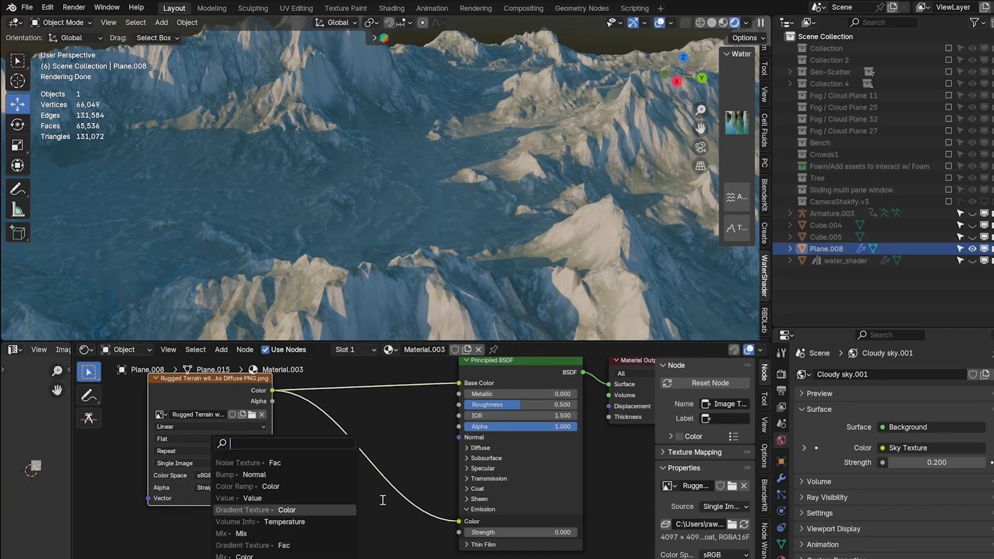
type("mnormal")
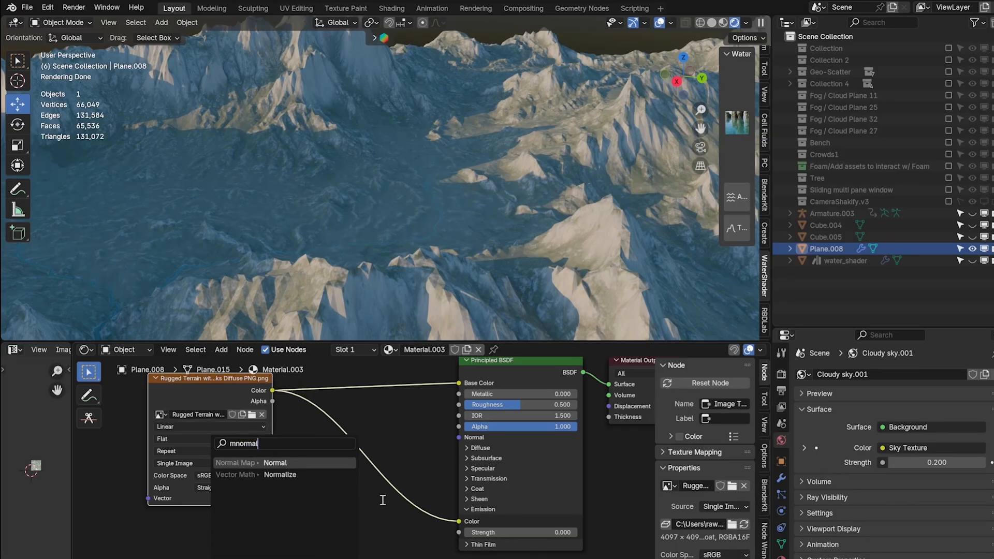
key("Return")
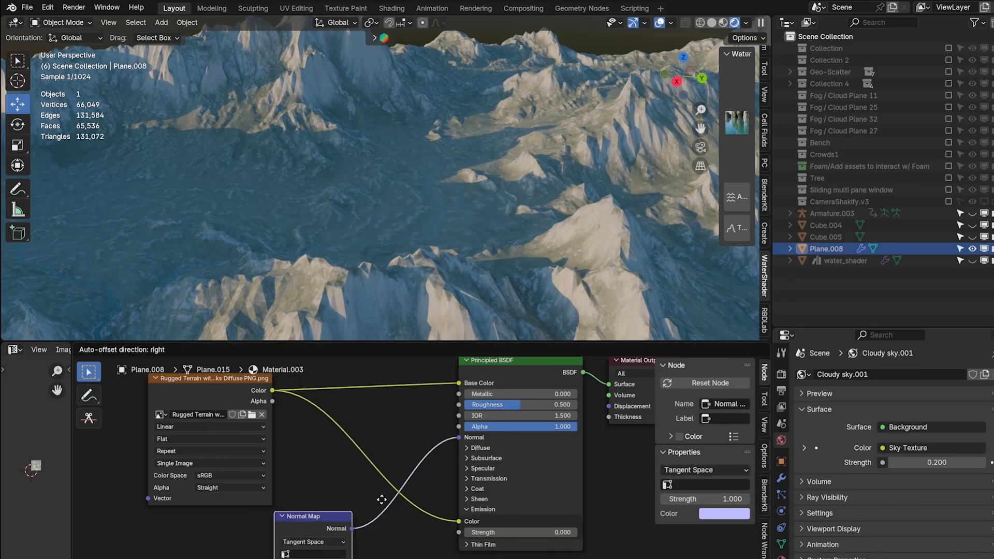
left_click(409, 495)
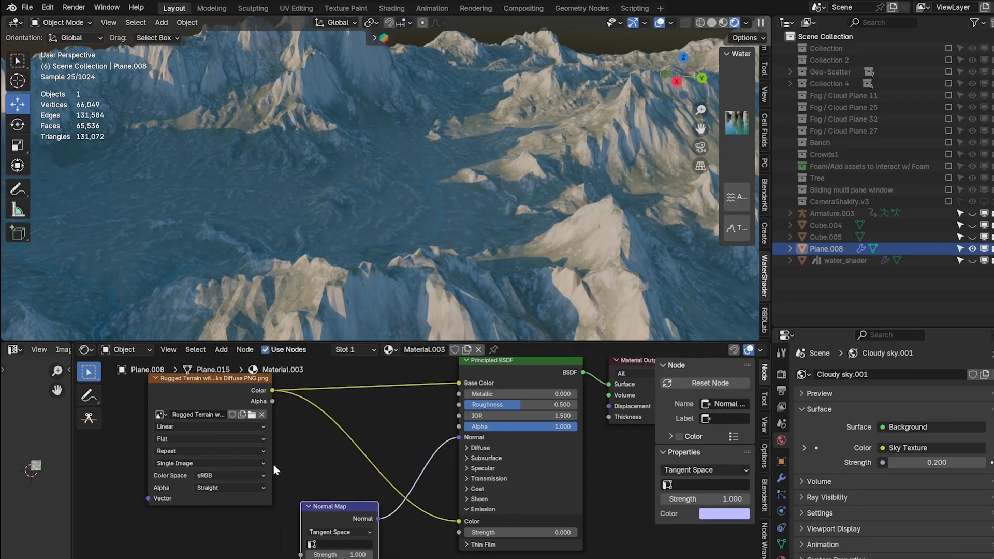
Set the Normal Map node's strength to 7.8
middle_click_drag(365, 553, 398, 494)
mouse_move(388, 497)
left_mouse_down()
mouse_move(424, 496)
mouse_move(365, 496)
left_mouse_up()
key("Home")
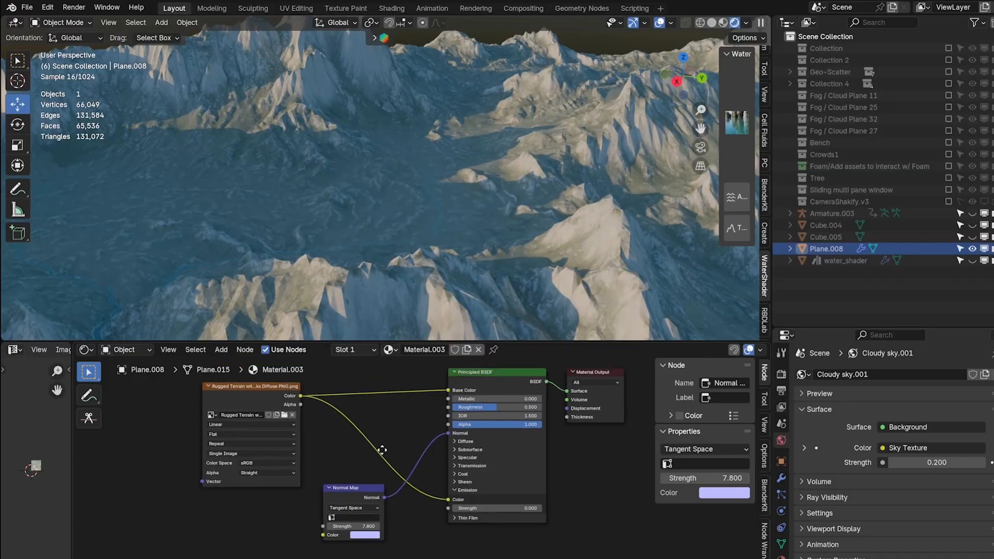
Add a Noise Texture node with its Fac output connected to the Principled BSDF's Roughness
left_click_drag(244, 392, 150, 374)
left_click(449, 438)
left_click_drag(427, 433, 249, 433)
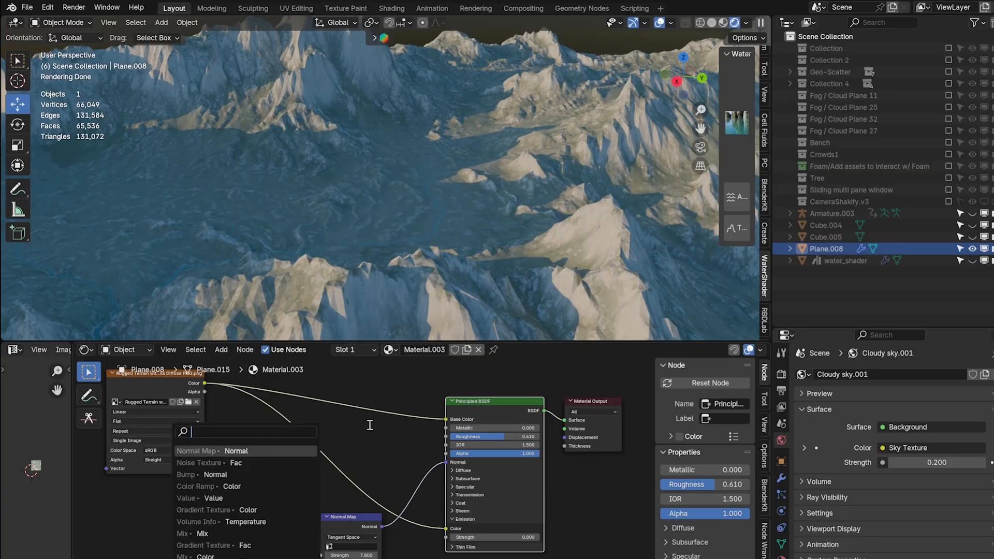
type("nise")
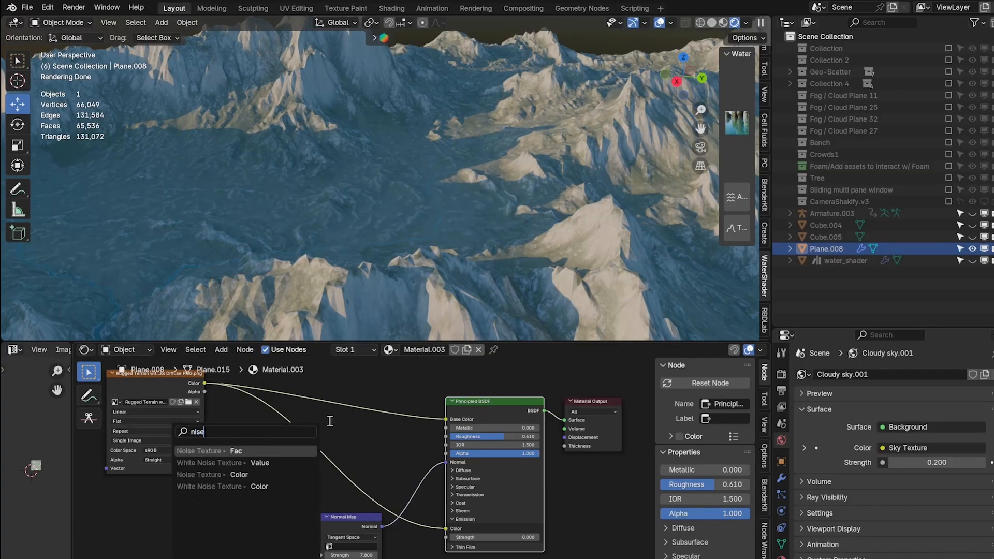
left_click(268, 451)
left_click(288, 453)
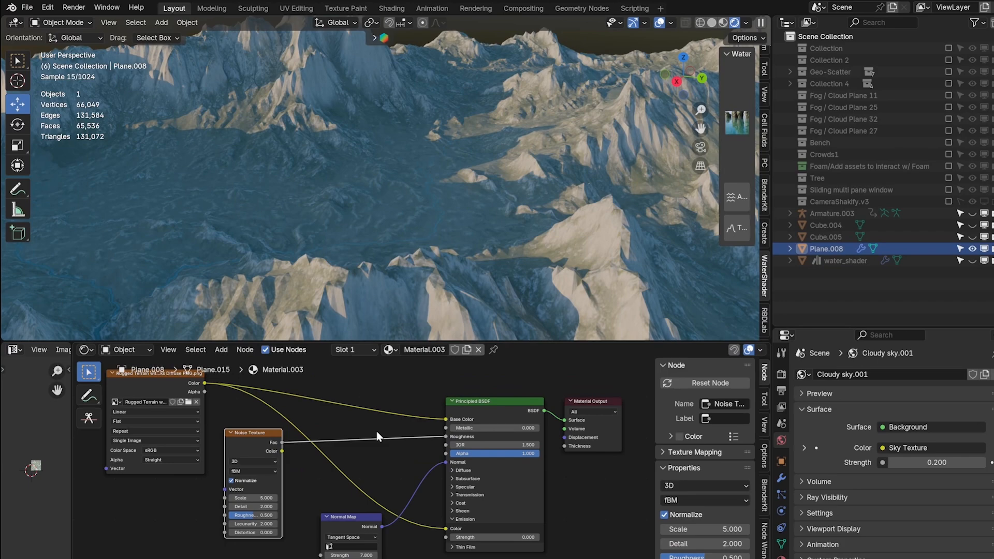
Add a Color Ramp node between the Noise Texture and the Principled BSDF
key("shift+a")
left_click(340, 414)
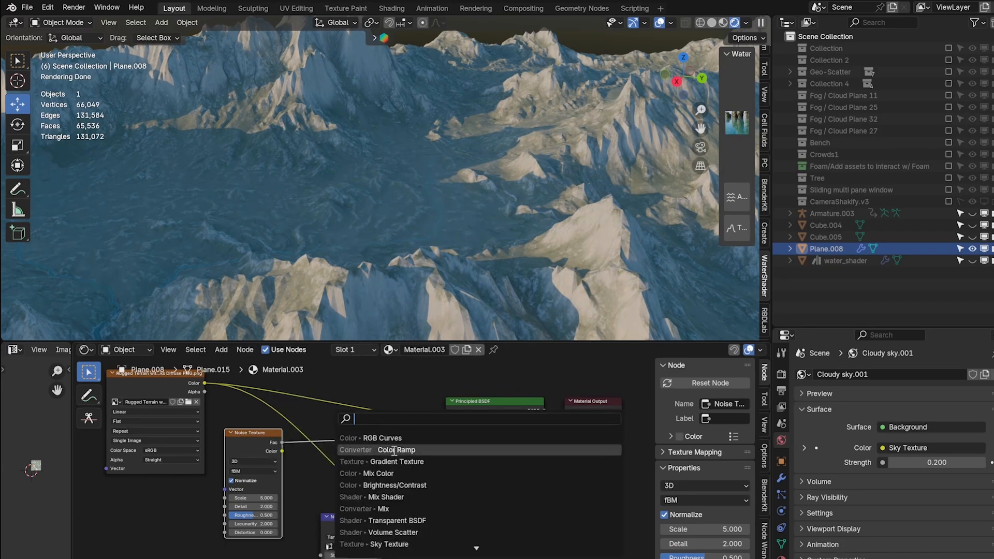
left_click(358, 449)
left_click(312, 424)
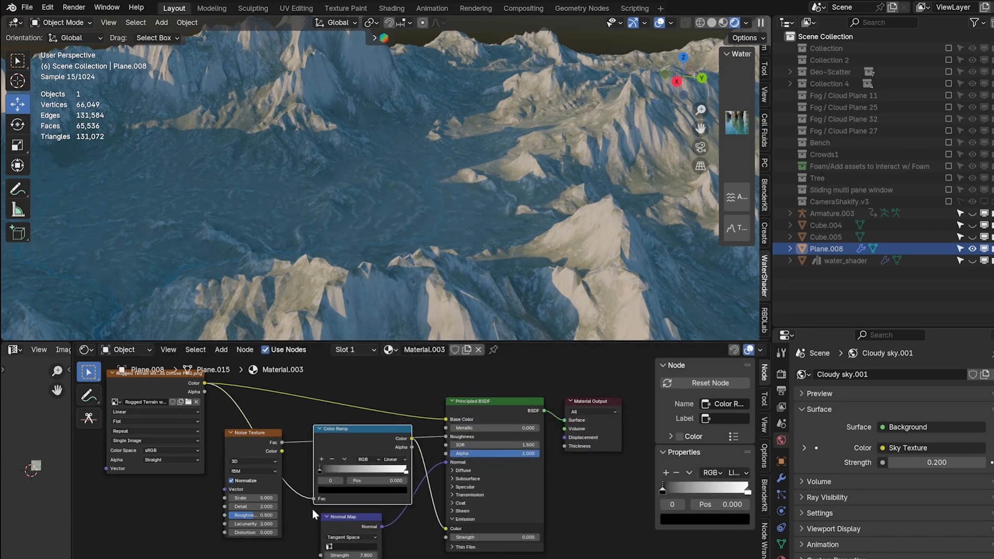
left_click_drag(368, 431, 355, 431)
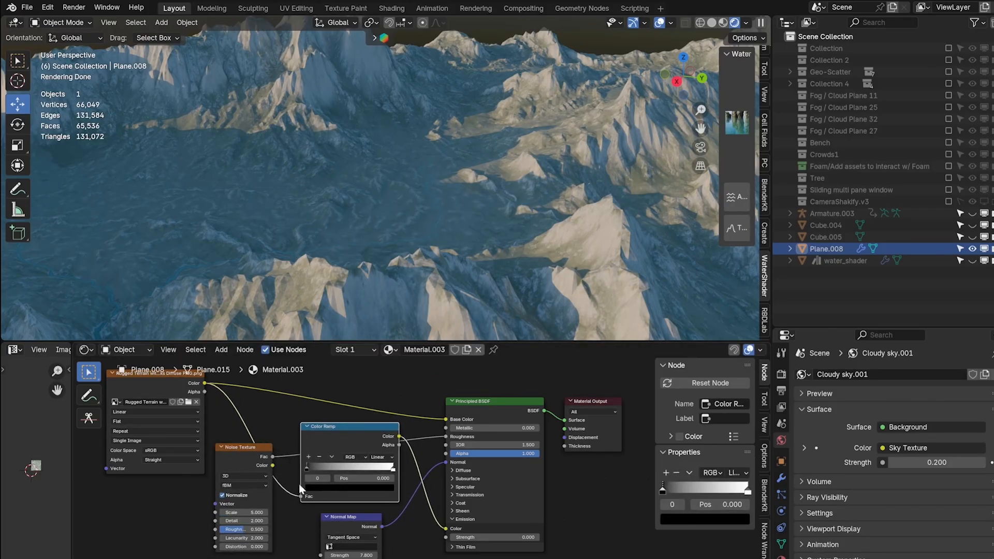
Unlink the diffuse texture from Emission Color and route the noise's Fac through the Color Ramp into Roughness
left_click_drag(300, 497, 303, 383)
left_click_drag(444, 538, 367, 480)
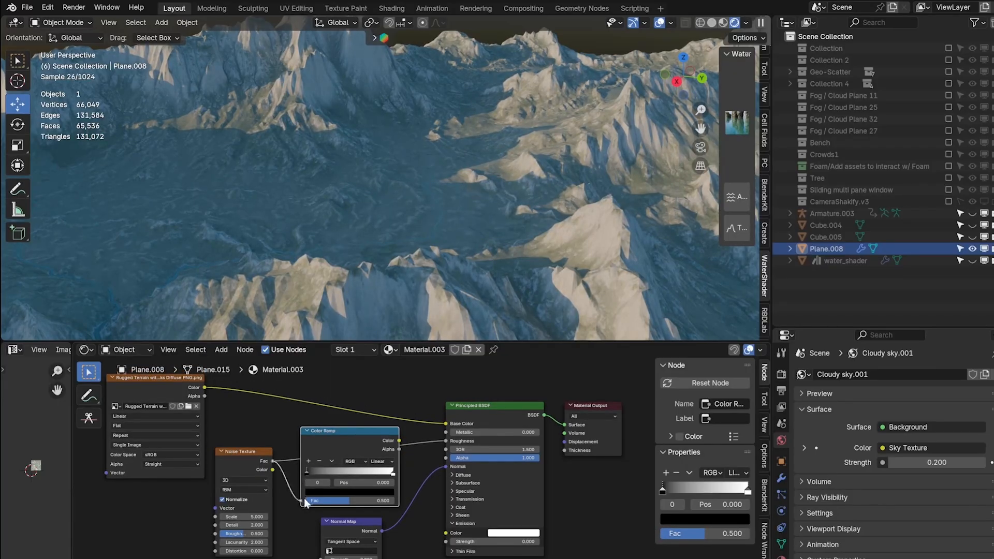
left_click_drag(304, 499, 303, 500)
left_click_drag(402, 439, 355, 431)
Set the Color Ramp's black stop to position 0.396 and preview the ramp's output on the terrain
left_click_drag(306, 468, 353, 471)
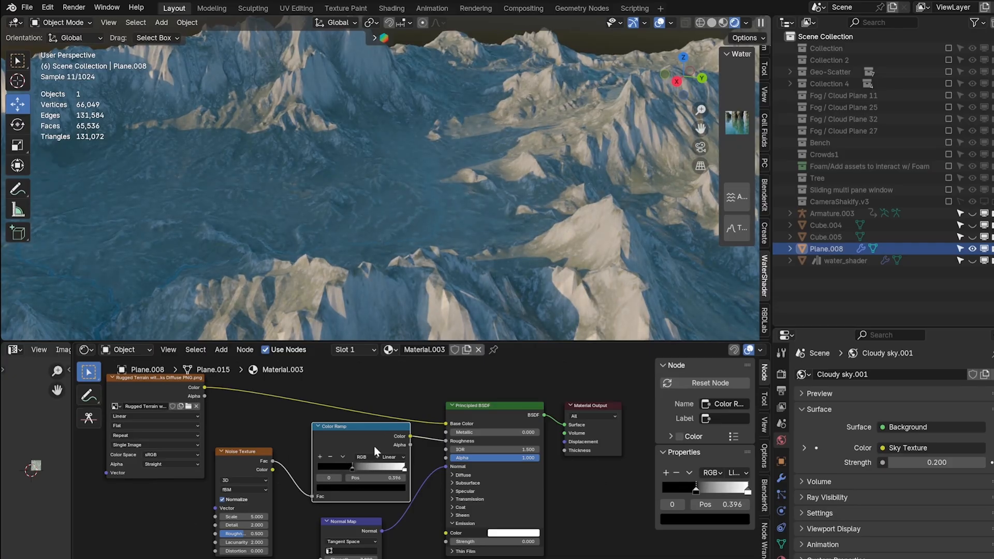
left_click(366, 432, "ctrl+shift")
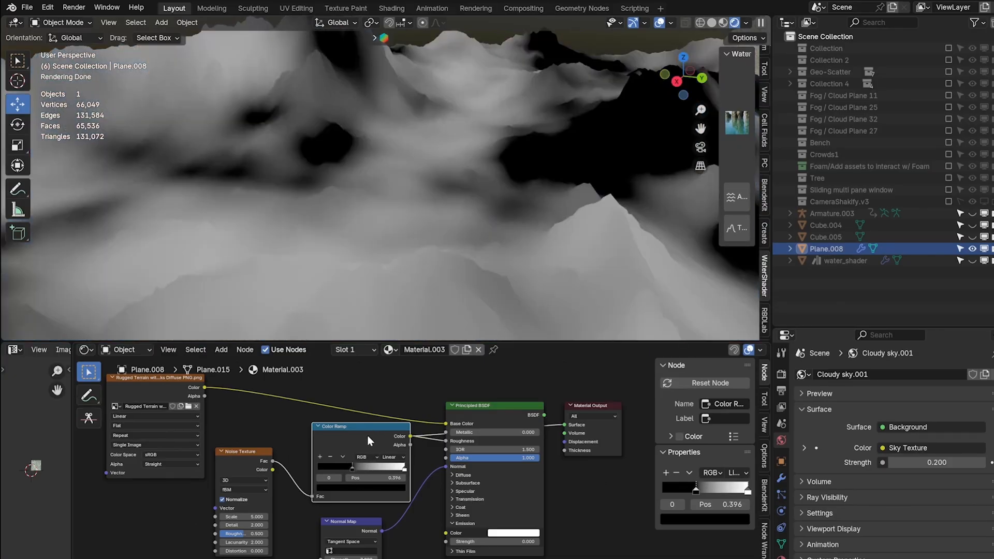
scroll(349, 141, "down", 5)
scroll(393, 187, "up", 4)
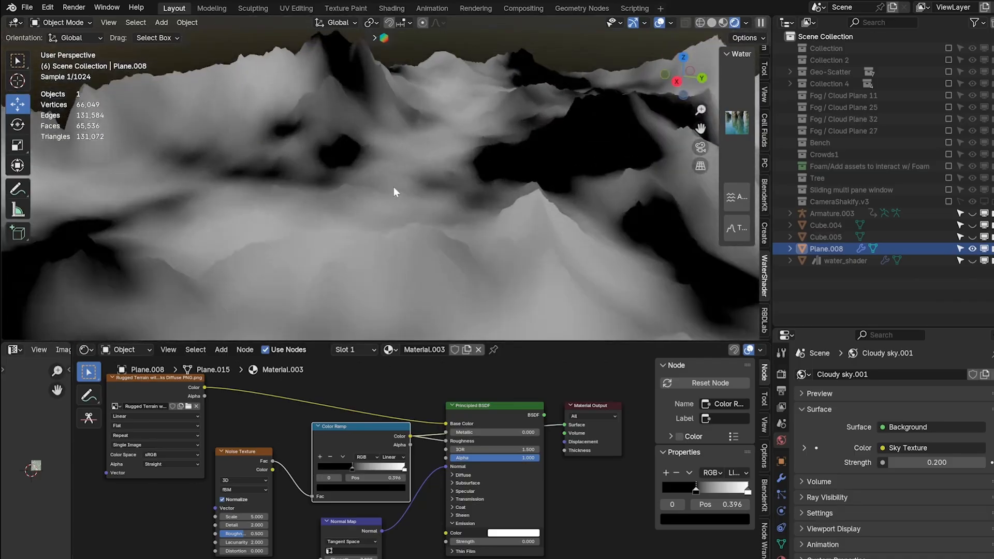
scroll(398, 189, "down", 3)
middle_click_drag(402, 189, 414, 192)
Set the Noise Texture's scale to 14.9 and reconnect the Principled BSDF to the Material Output
left_click_drag(243, 517, 297, 517)
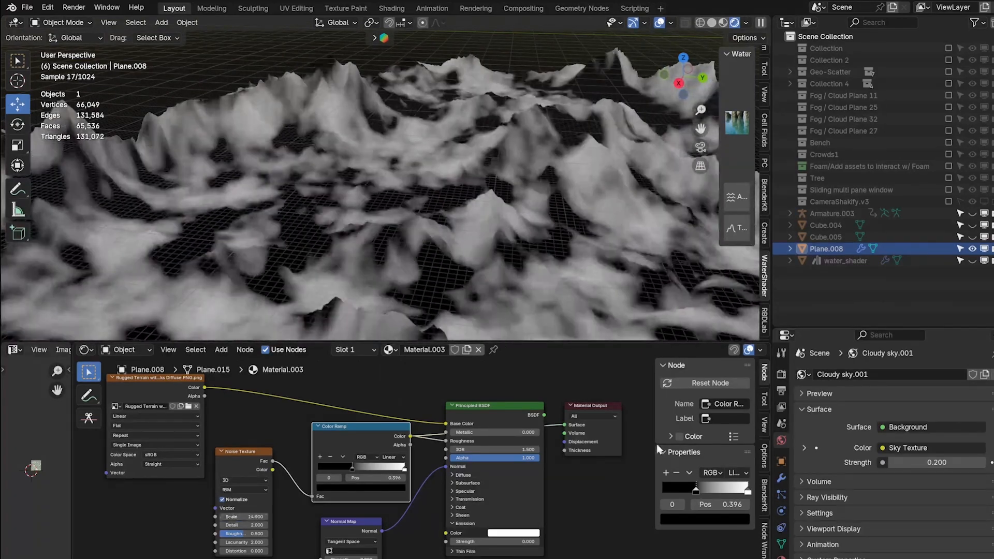
scroll(515, 432, "up", 1)
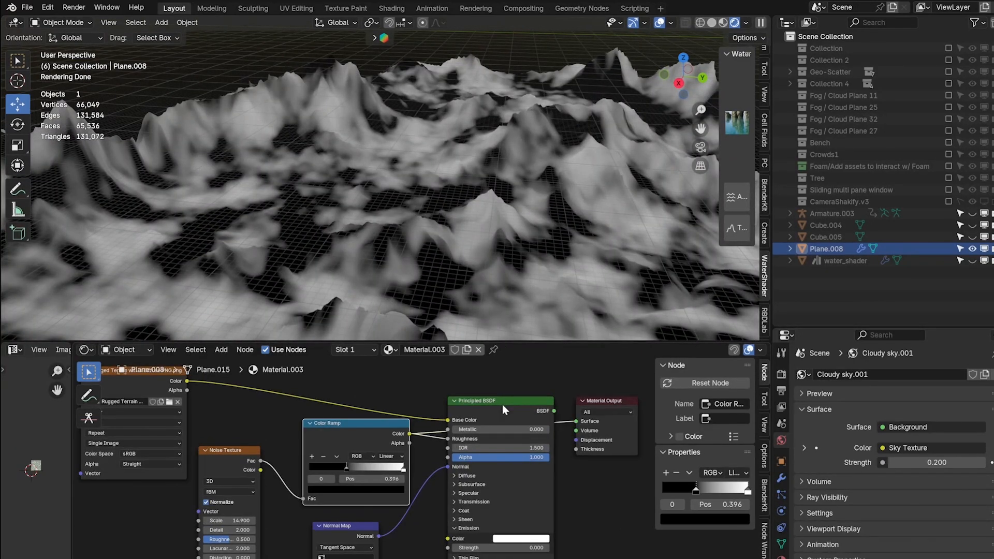
left_click(502, 405)
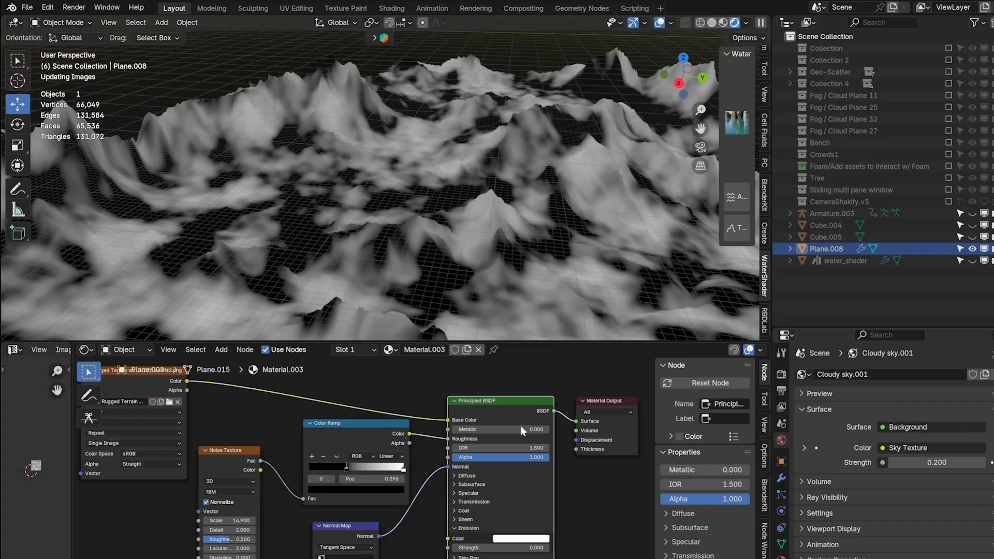
Set the Color Ramp's black stop to position 0.436 and move the ramp node lower to make room above it
scroll(444, 113, "up", 6)
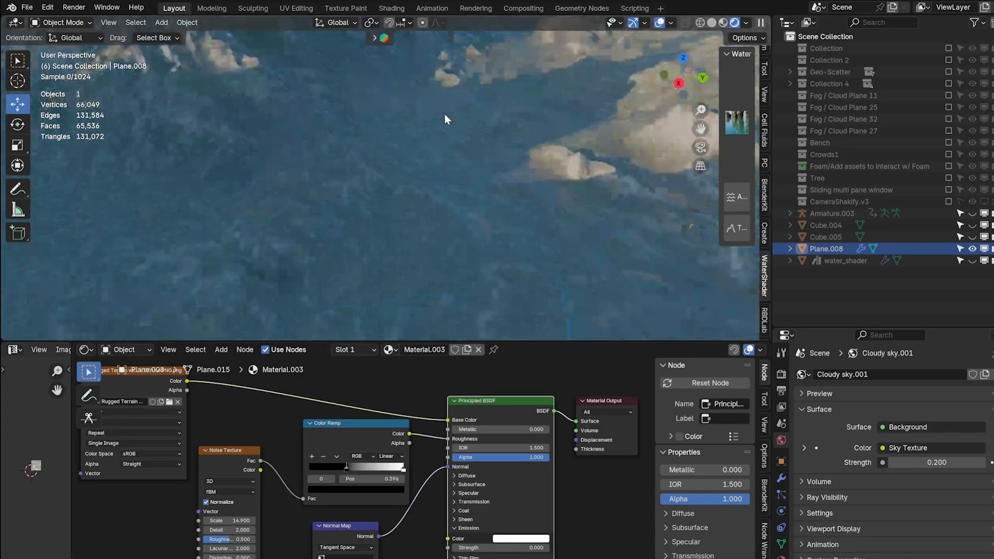
middle_click_drag(356, 153, 437, 177)
scroll(425, 182, "up", 2)
scroll(427, 188, "up", 3)
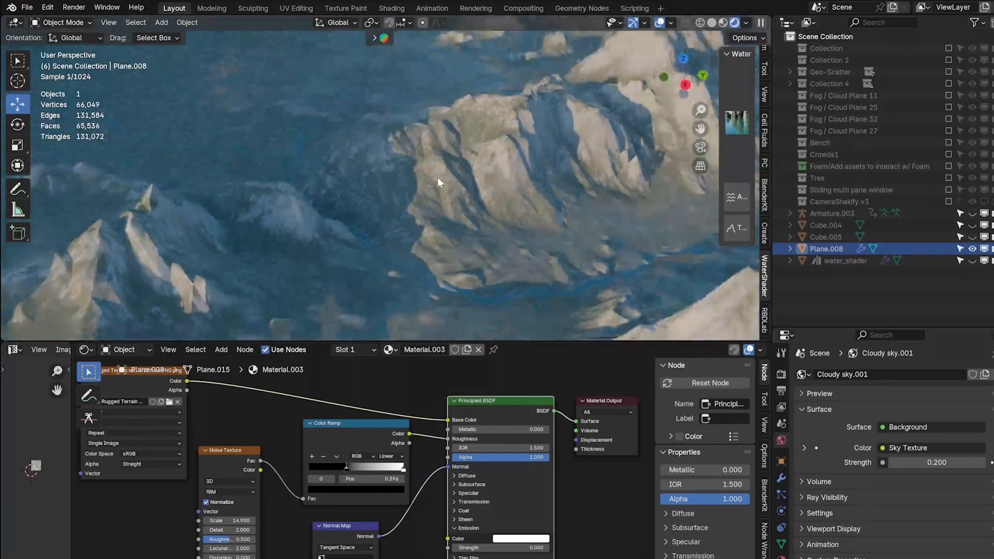
scroll(437, 177, "up", 3)
left_click_drag(347, 469, 351, 468)
scroll(352, 429, "down", 1)
left_click_drag(351, 428, 348, 452)
Insert a Mix node between the diffuse texture and Base Color and set its data type to Color
key("shift+a")
left_click(308, 393)
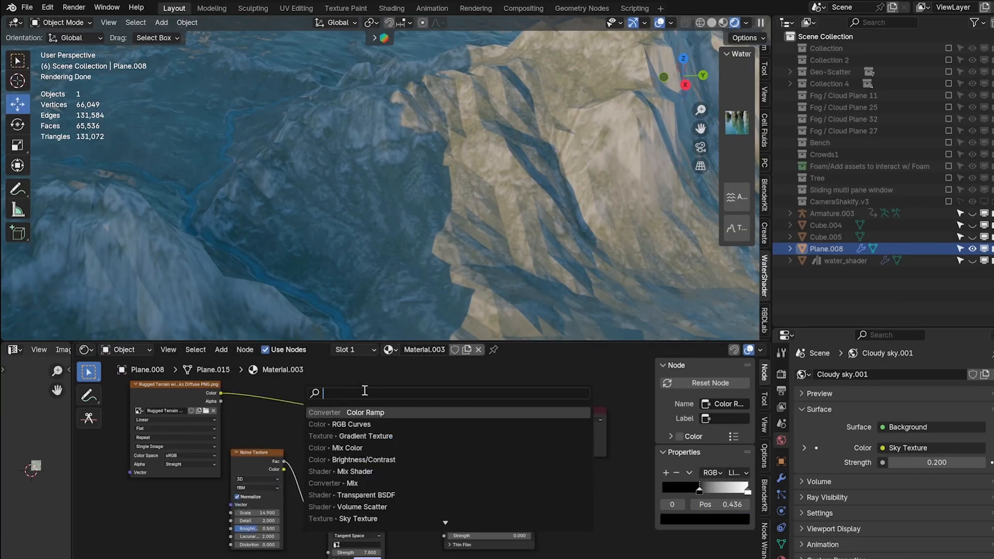
type("mix")
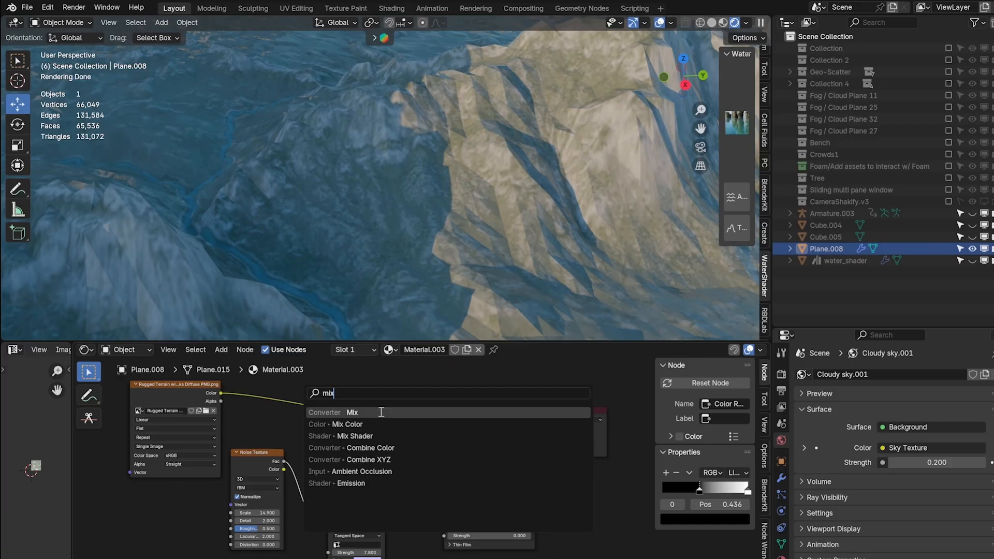
left_click(381, 412)
left_click(357, 409)
left_click(350, 399)
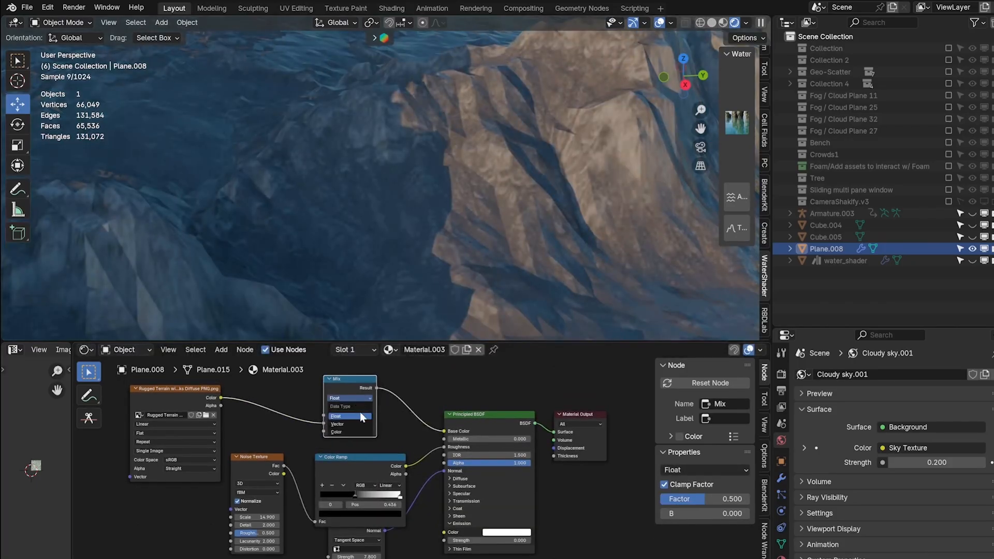
left_click(336, 432)
Connect the diffuse texture's Color to the Mix node's A input and the Mix Result to Base Color
left_click_drag(350, 379, 361, 367)
left_click_drag(220, 433, 337, 431)
left_click_drag(374, 365, 373, 392)
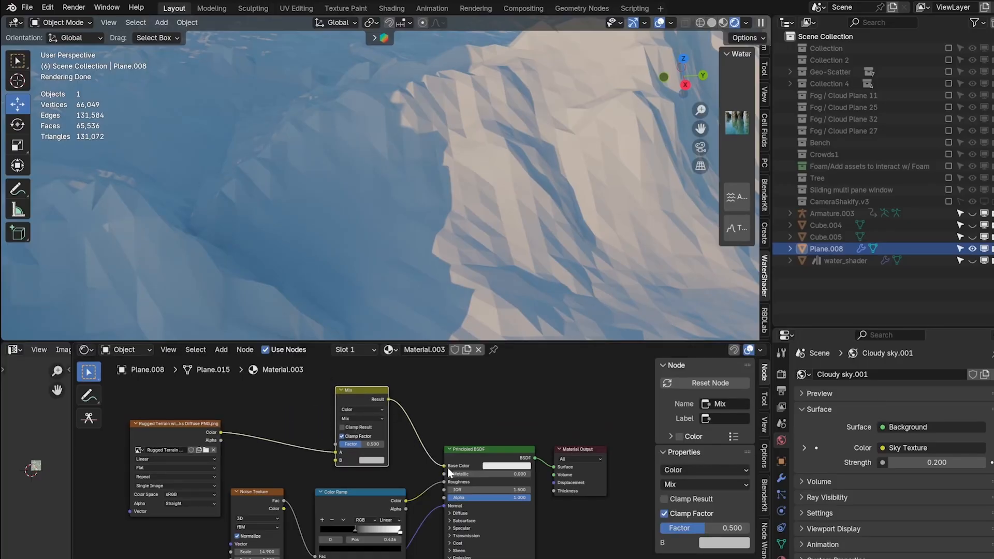
left_click_drag(448, 471, 446, 469)
Add an Ambient Occlusion node above the diffuse texture with its Color output connected to the Mix node's B input
left_click_drag(337, 460, 234, 389)
type("ambie")
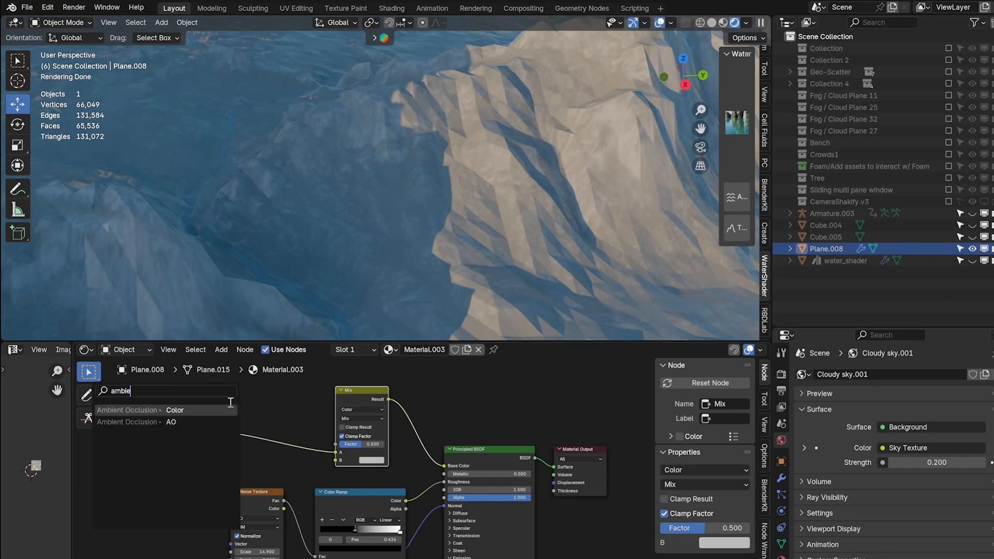
left_click(234, 414)
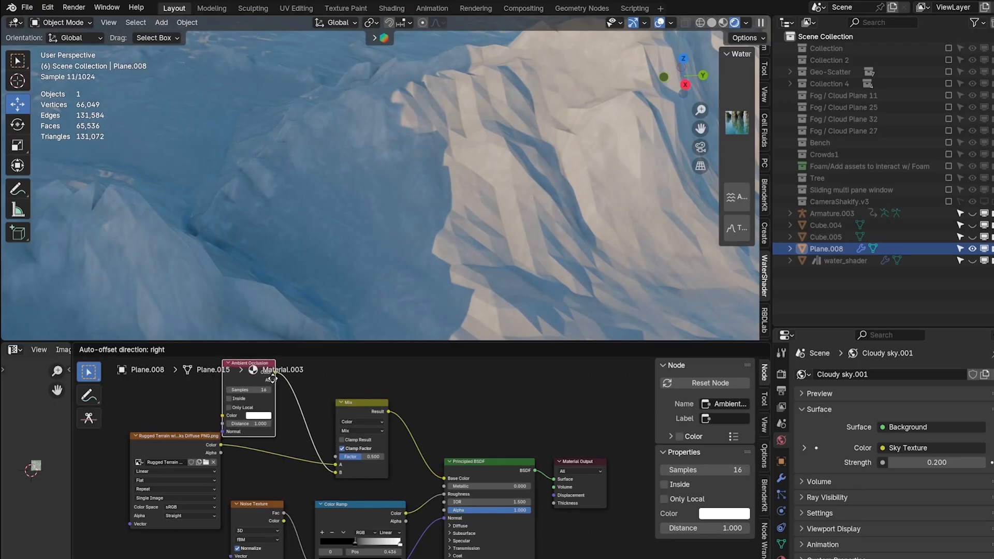
left_click(274, 373)
Set the Mix node to Multiply with factor 0.394 and the Ambient Occlusion distance to 4.6, checking the shading across the terrain
left_click(342, 403)
left_click(363, 431)
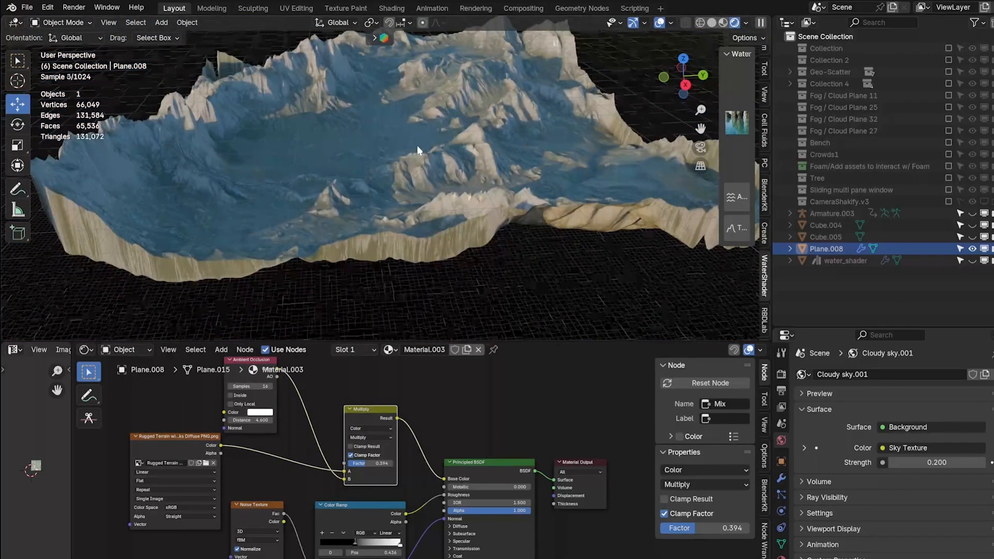
scroll(417, 144, "up", 3)
middle_click_drag(417, 145, 451, 151)
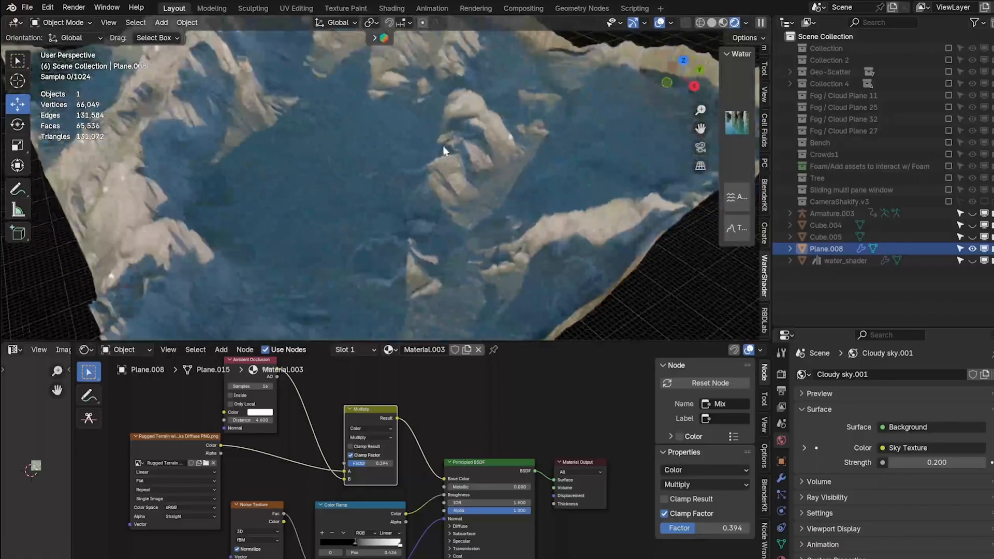
scroll(432, 142, "down", 4)
scroll(246, 135, "up", 4)
middle_click_drag(247, 137, 328, 146)
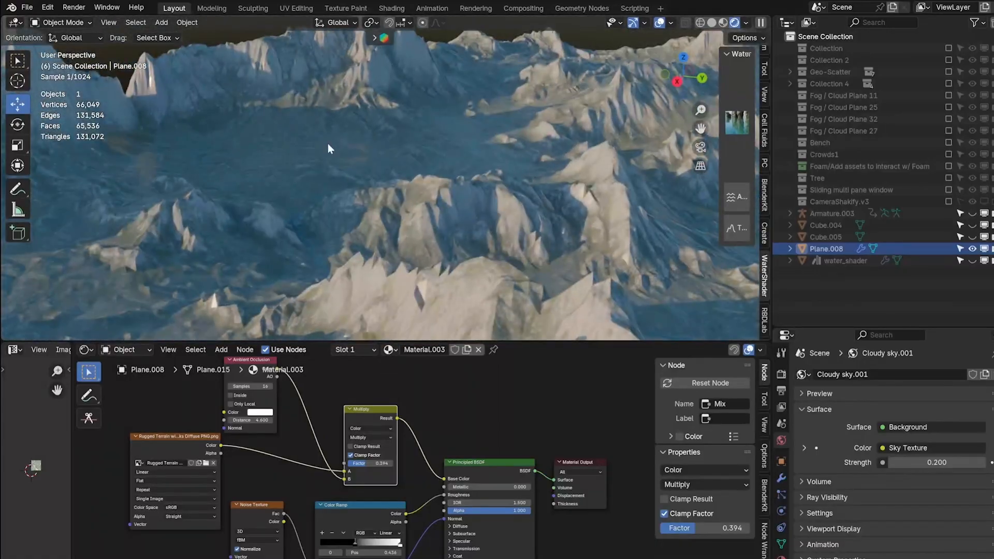
Try feeding the Color Ramp's Color into the Normal Map at strength 6.3, and set the ramp's black stop to position 0.457
middle_click_drag(359, 516, 348, 400)
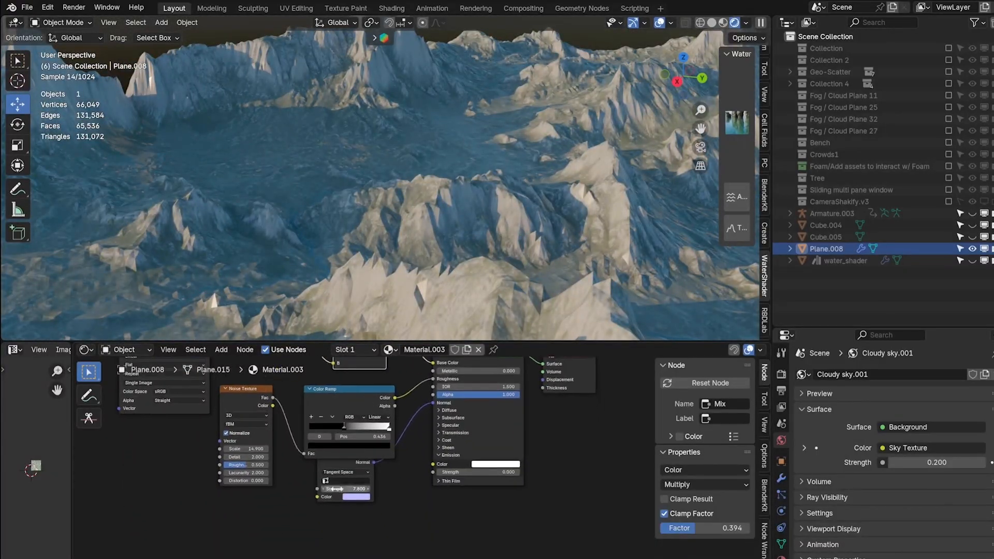
left_click_drag(341, 466, 387, 471)
left_click_drag(373, 403, 362, 512)
left_click_drag(383, 471, 402, 444)
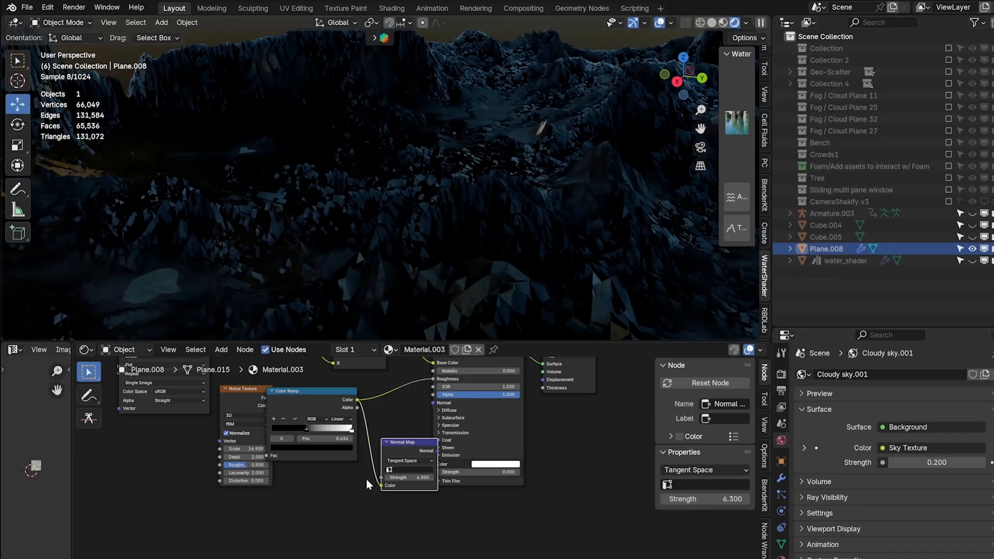
mouse_move(306, 429)
left_mouse_down()
mouse_move(265, 428)
mouse_move(292, 428)
left_mouse_up()
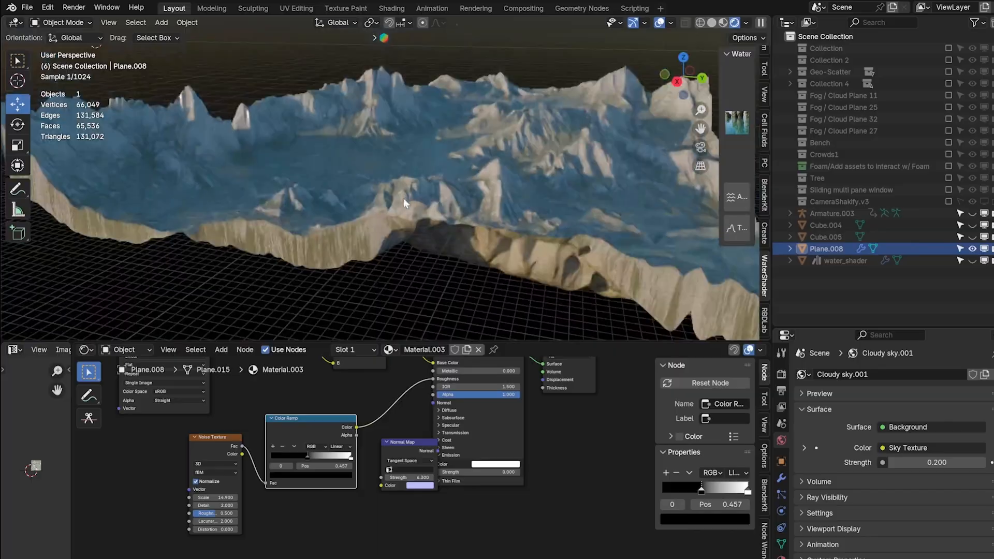
Change the viewport to solid shading and switch to the BeeRef reference board with all images in view
middle_click_drag(403, 198, 446, 237)
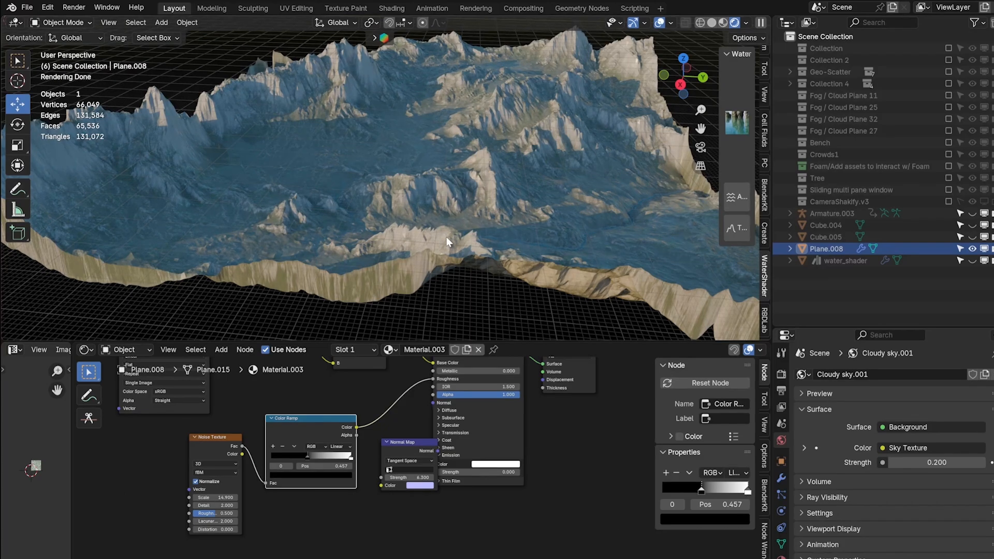
scroll(414, 72, "down", 6)
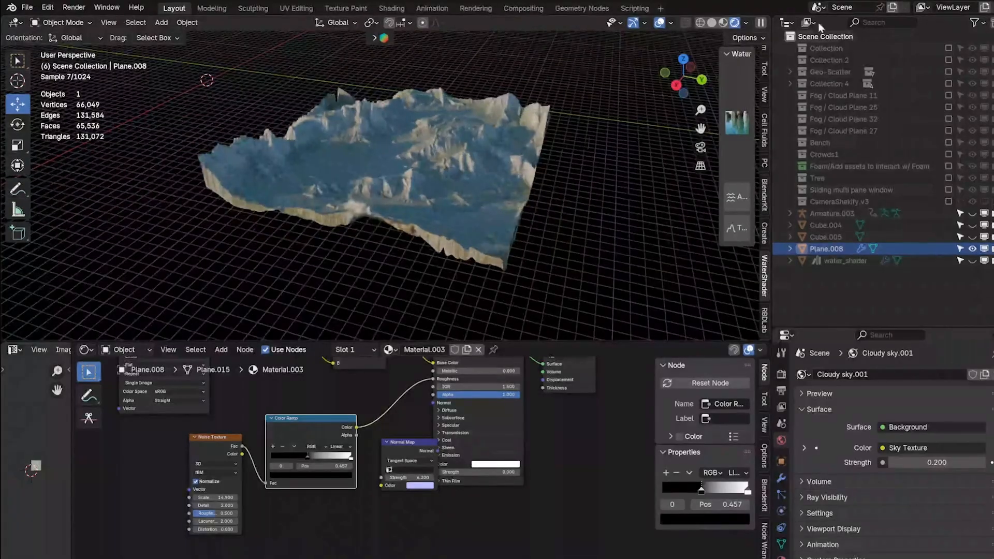
left_click(712, 22)
key("alt+Tab")
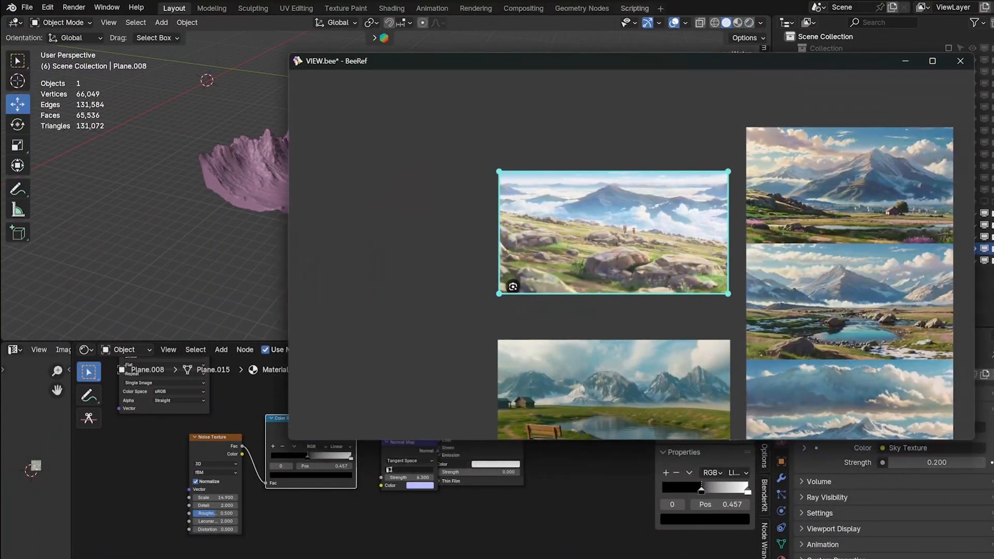
middle_click_drag(716, 166, 606, 123)
scroll(580, 166, "down", 2)
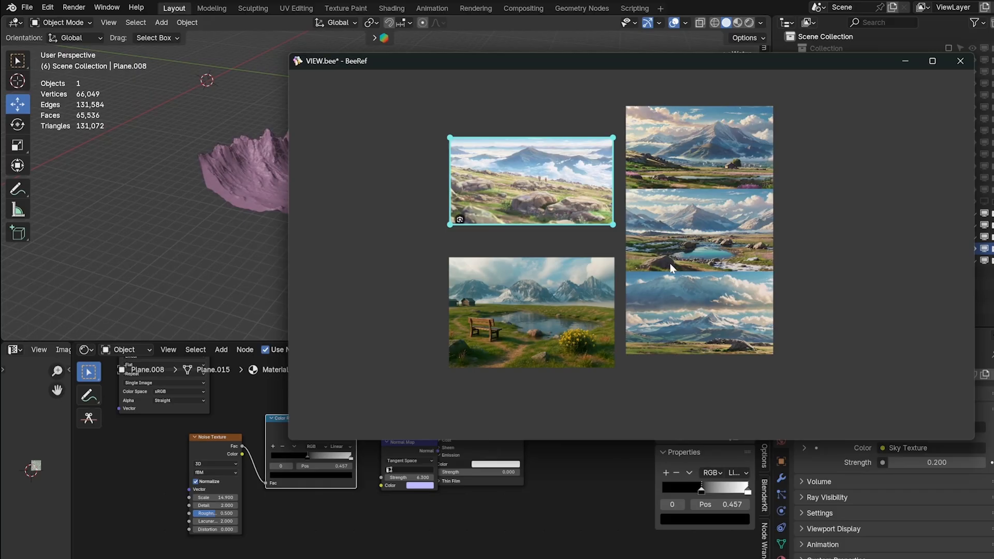
Enlarge the rocky hillside reference image from its lower-left corner
left_click(367, 231)
left_click(527, 218)
left_click_drag(450, 226, 410, 247)
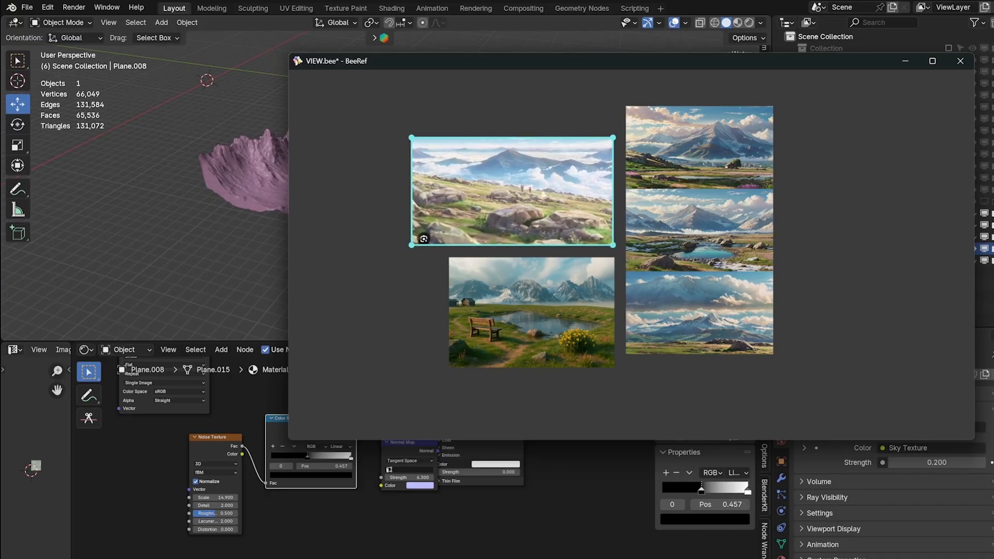
Align the bench-and-pond image beneath the rocky hillside image and enlarge it to nearly the same width
left_click(494, 320)
left_click_drag(467, 280, 457, 284)
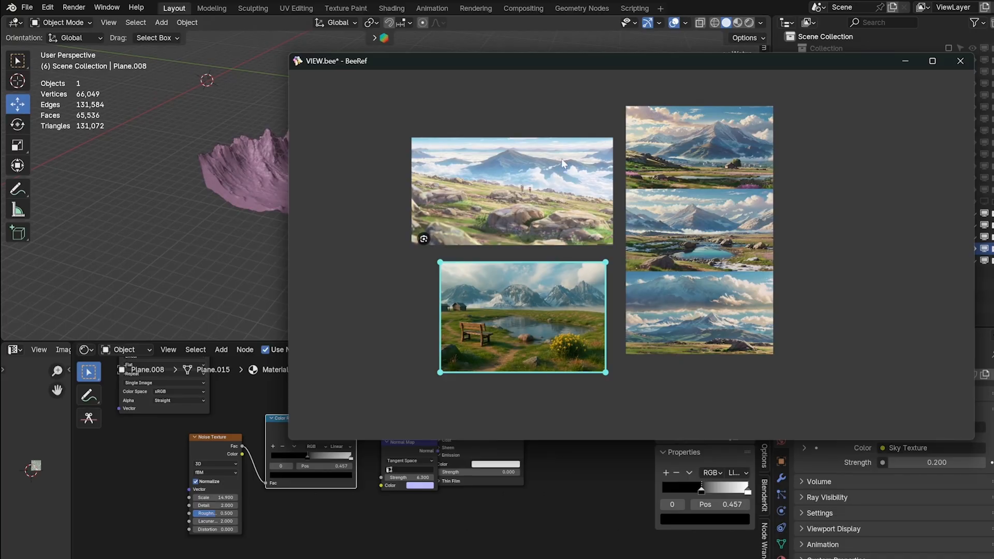
left_click_drag(581, 284, 515, 306)
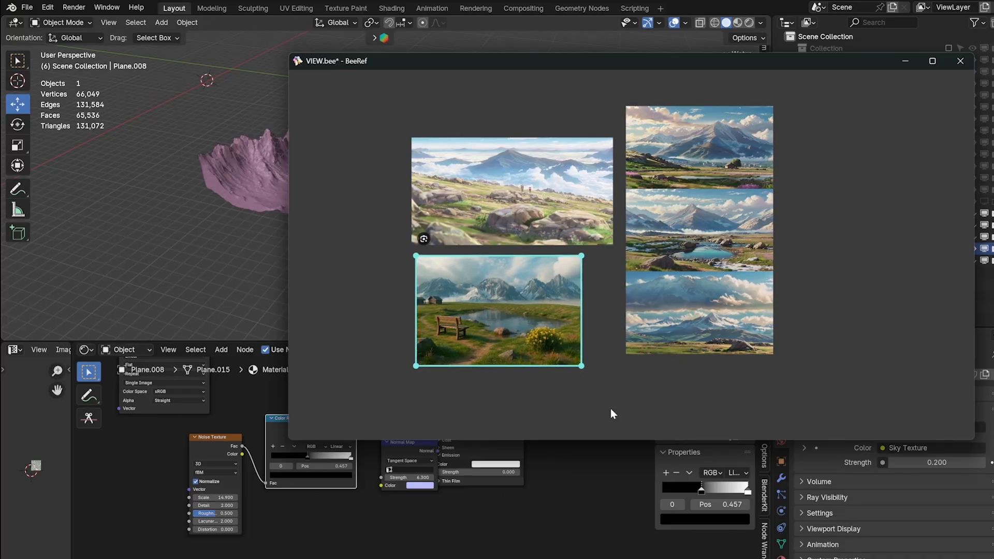
left_click_drag(582, 366, 611, 386)
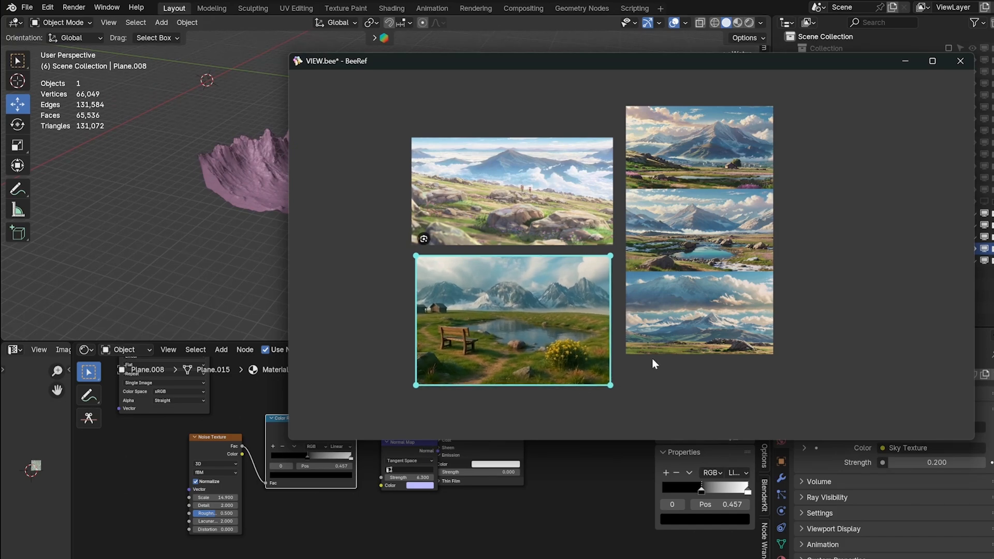
left_click_drag(572, 339, 570, 338)
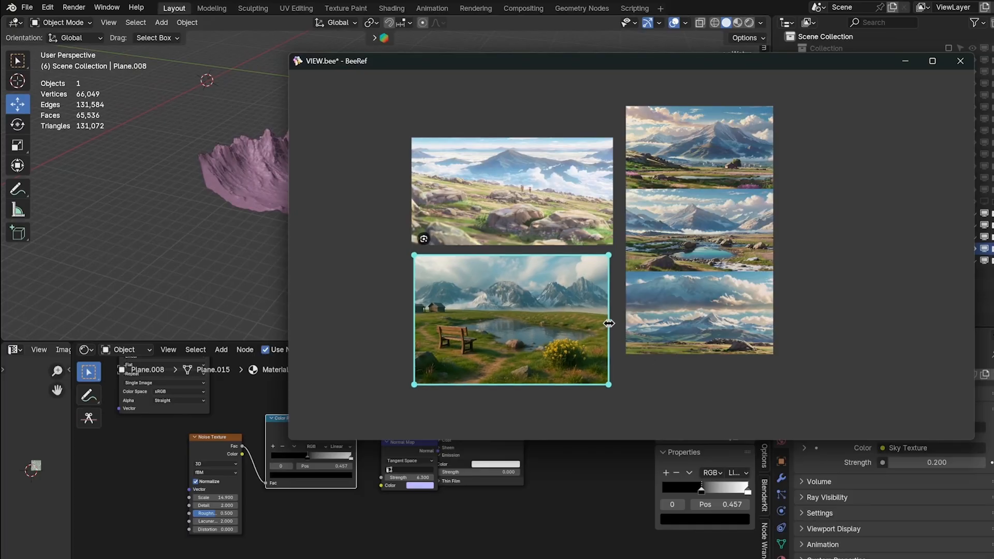
Space the three stacked mountain images apart and enlarge the lowest one
left_click(656, 311)
left_click_drag(684, 299, 687, 325)
left_click_drag(701, 232, 703, 240)
left_click_drag(693, 177, 699, 167)
left_click_drag(703, 214, 704, 203)
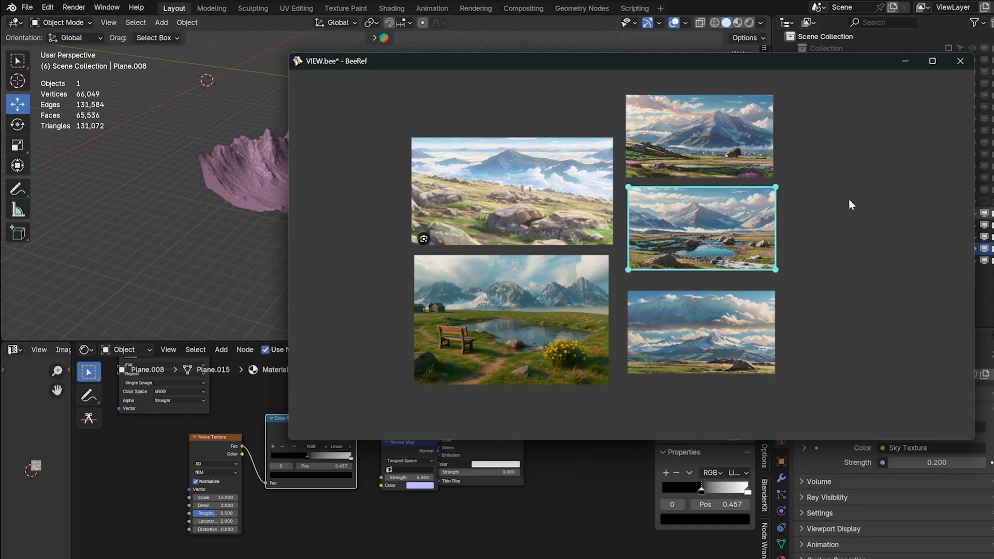
left_click(653, 331)
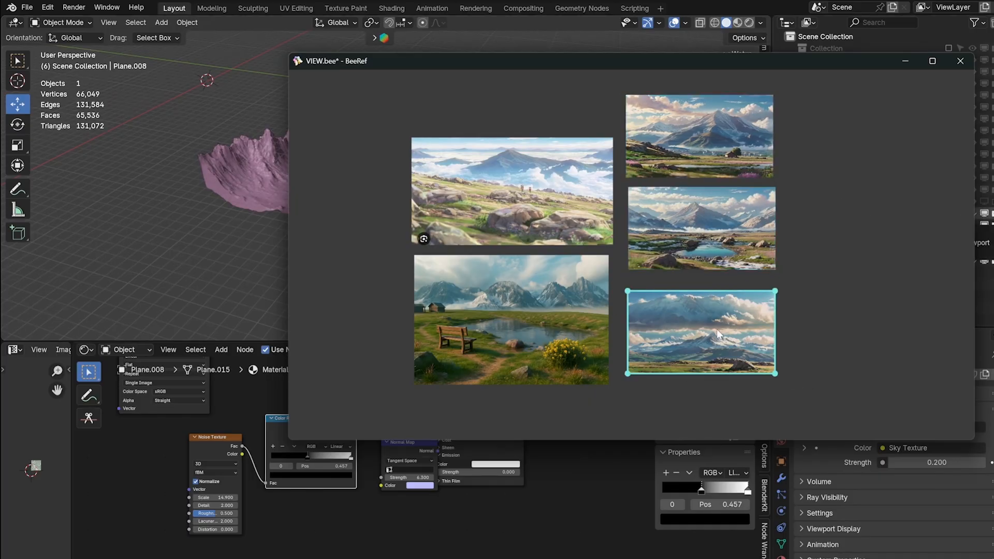
left_click_drag(778, 374, 806, 390)
Examine the reference images up close, comparing their mountains, ponds, rocks, grass and clouds
left_click(744, 228)
scroll(744, 228, "up", 3)
middle_click_drag(736, 266, 772, 315)
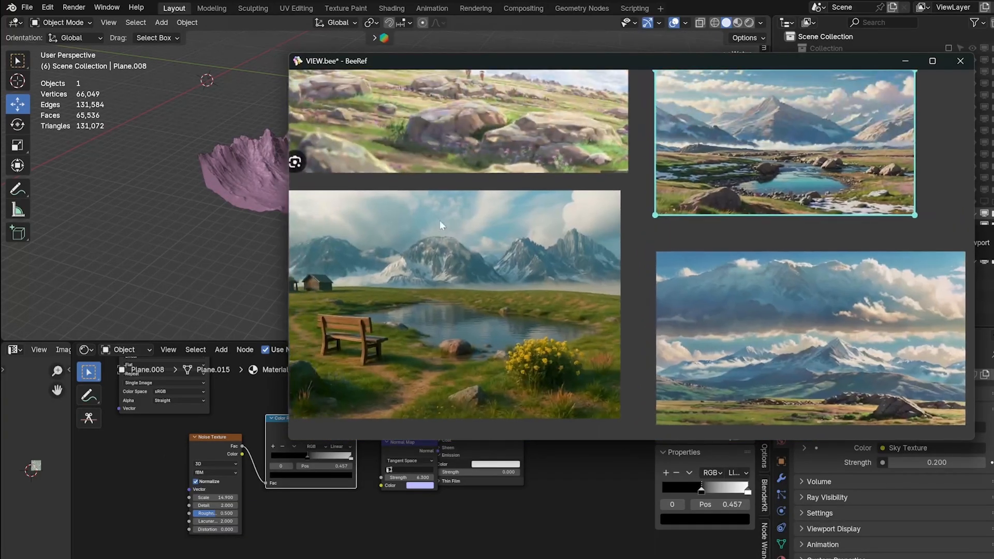
middle_click_drag(418, 245, 517, 218)
middle_click_drag(695, 244, 562, 277)
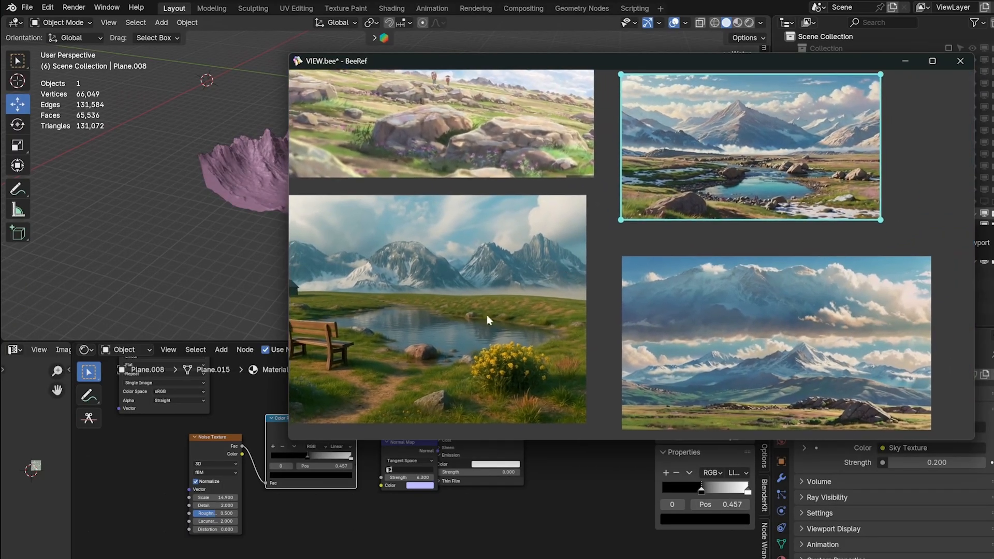
scroll(500, 356, "down", 1)
middle_click_drag(735, 222, 663, 318)
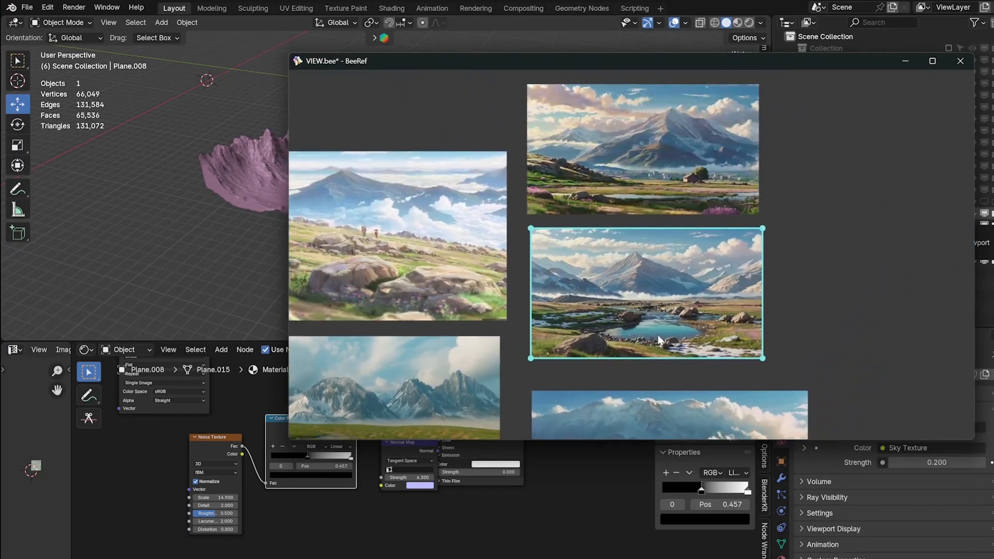
scroll(651, 275, "down", 2)
middle_click_drag(651, 275, 712, 150)
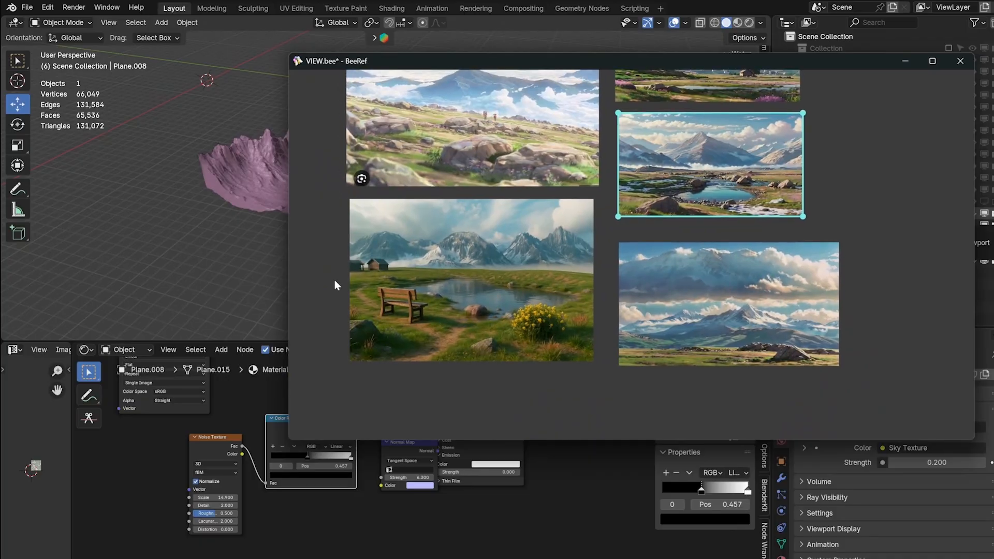
middle_click_drag(713, 225, 670, 278)
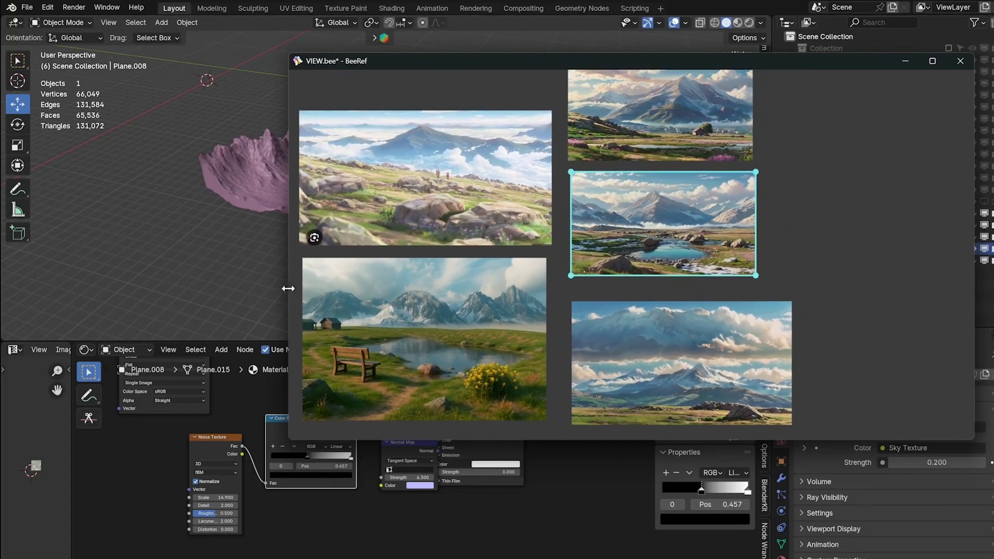
scroll(685, 338, "down", 2)
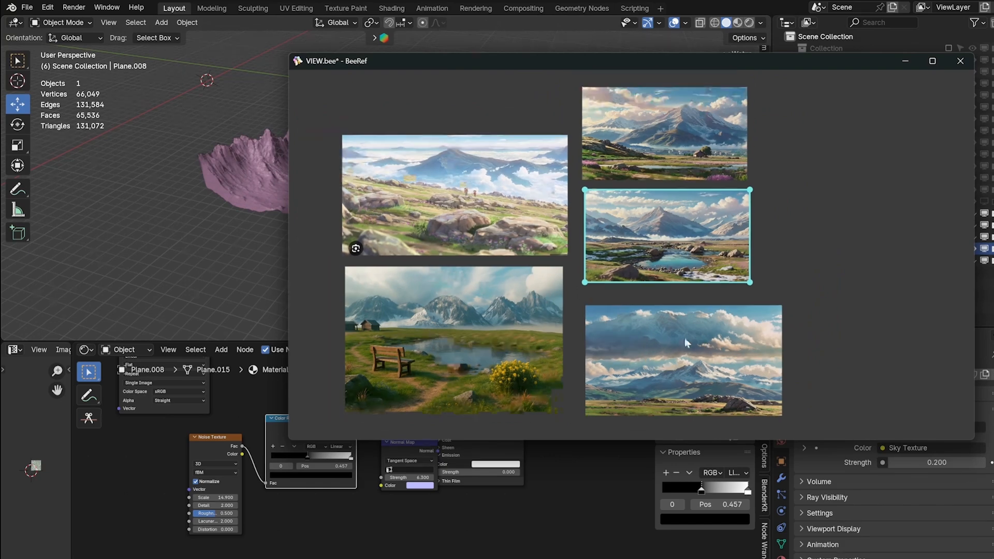
middle_click_drag(571, 254, 633, 243)
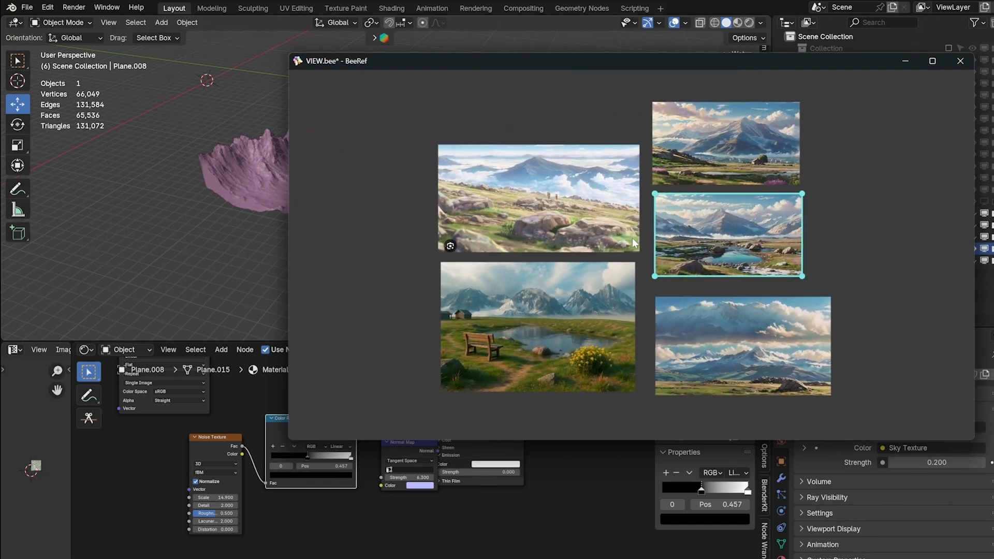
scroll(640, 232, "up", 1)
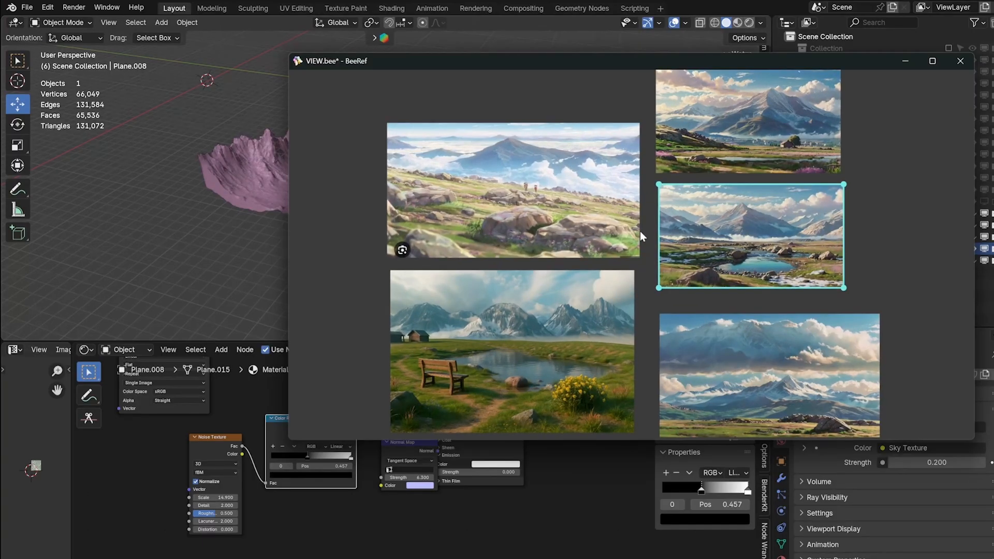
Move the lowest mountain image up close beneath the middle one and minimize the reference board
left_click_drag(676, 343, 682, 325)
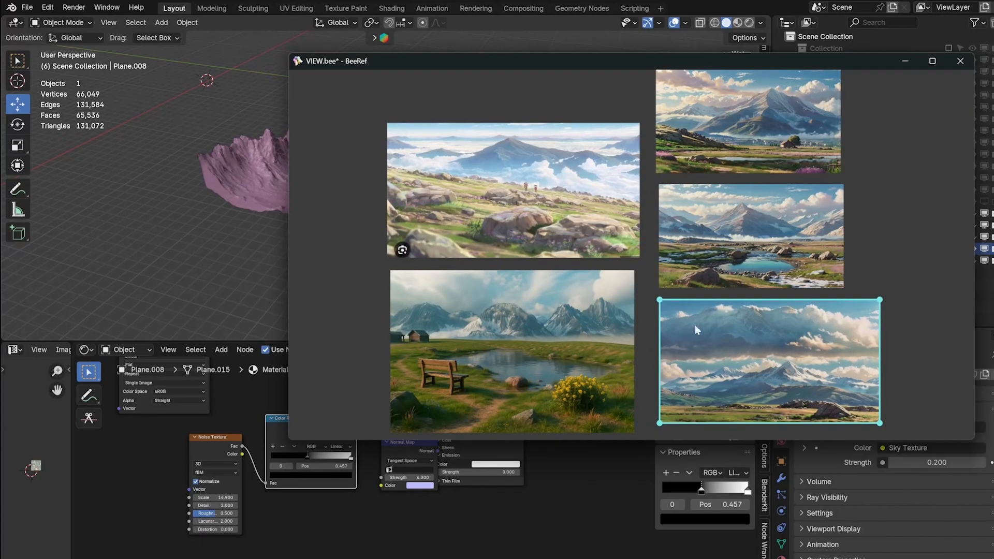
scroll(693, 250, "down", 1)
scroll(693, 250, "down", 1)
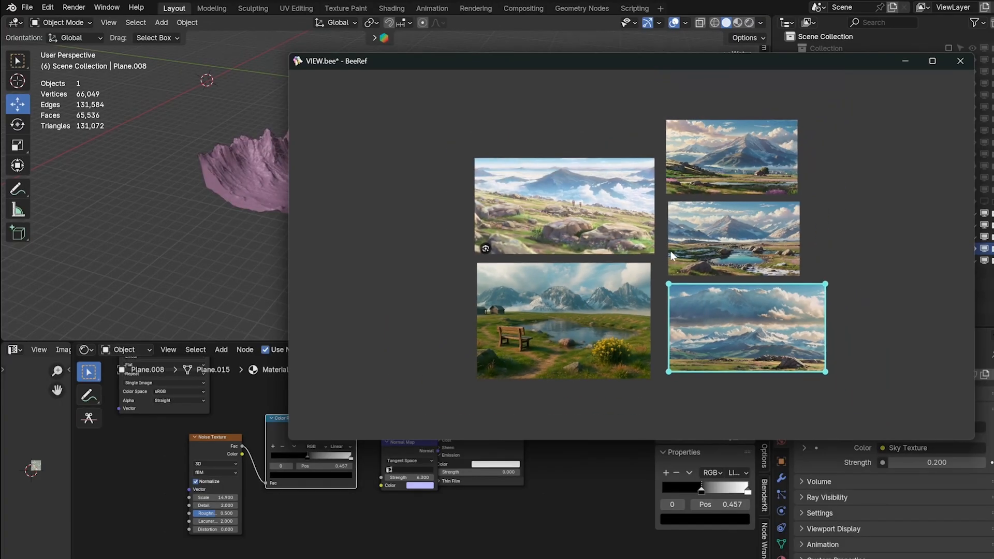
left_click(905, 61)
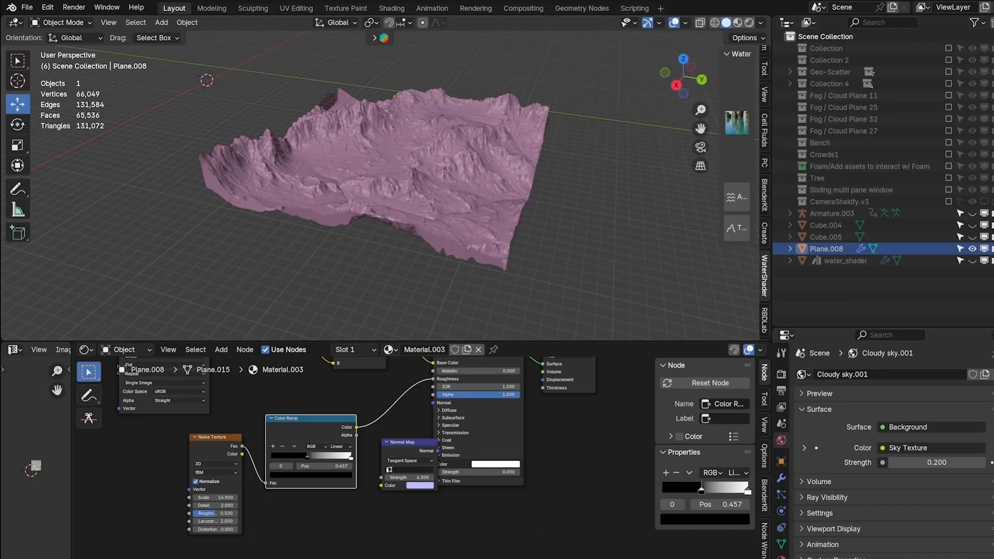
Reopen the BeeRef board, shrink its window, review the reference images once more and minimize it
mouse_move(710, 557)
left_click(707, 518)
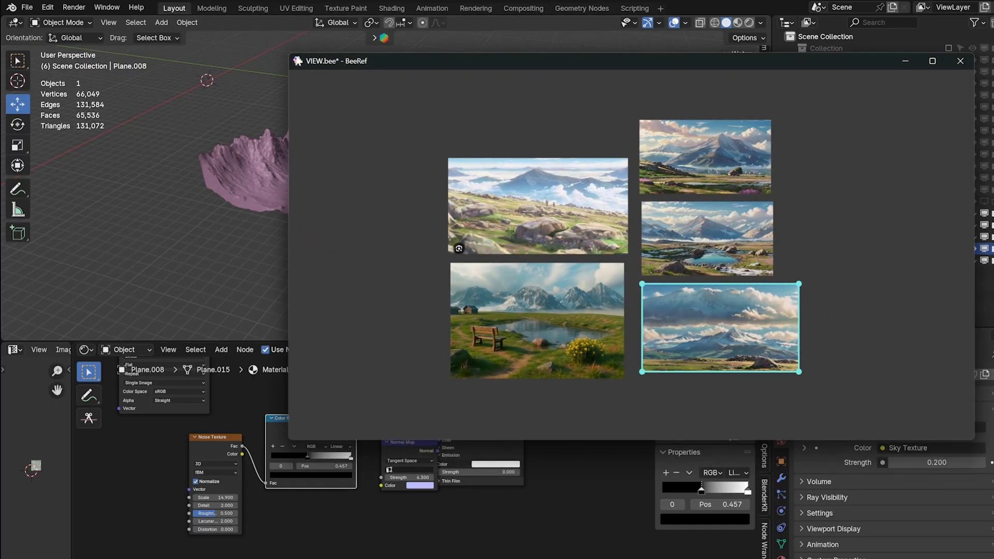
left_click_drag(289, 54, 384, 74)
middle_click_drag(611, 166, 581, 158)
scroll(526, 125, "up", 1)
scroll(788, 176, "down", 2)
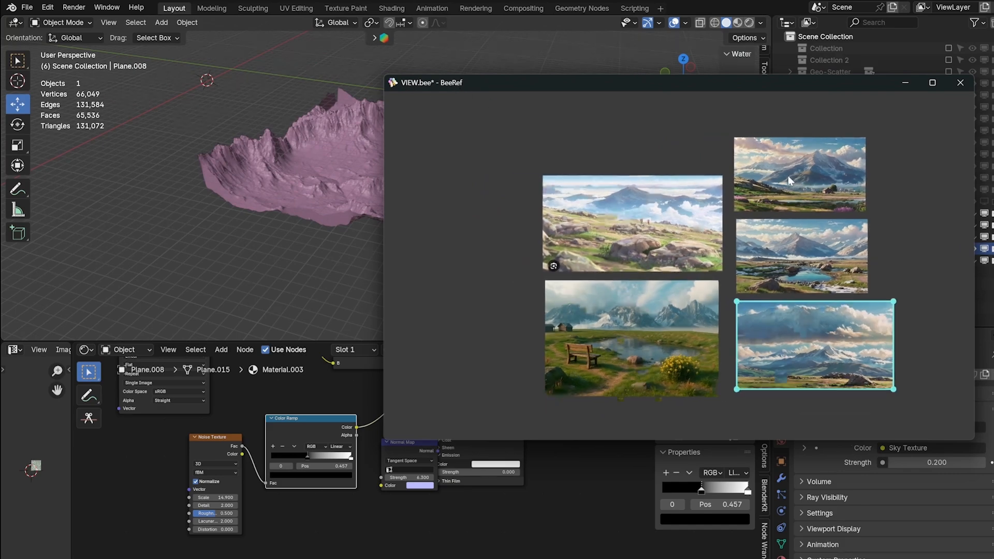
middle_click_drag(788, 219, 732, 215)
left_click(905, 83)
Hide the displaced terrain Plane.008 and enable the collection named Collection in the view layer
middle_click_drag(430, 96, 370, 96)
scroll(384, 89, "down", 3)
scroll(438, 150, "up", 1)
scroll(262, 272, "up", 4)
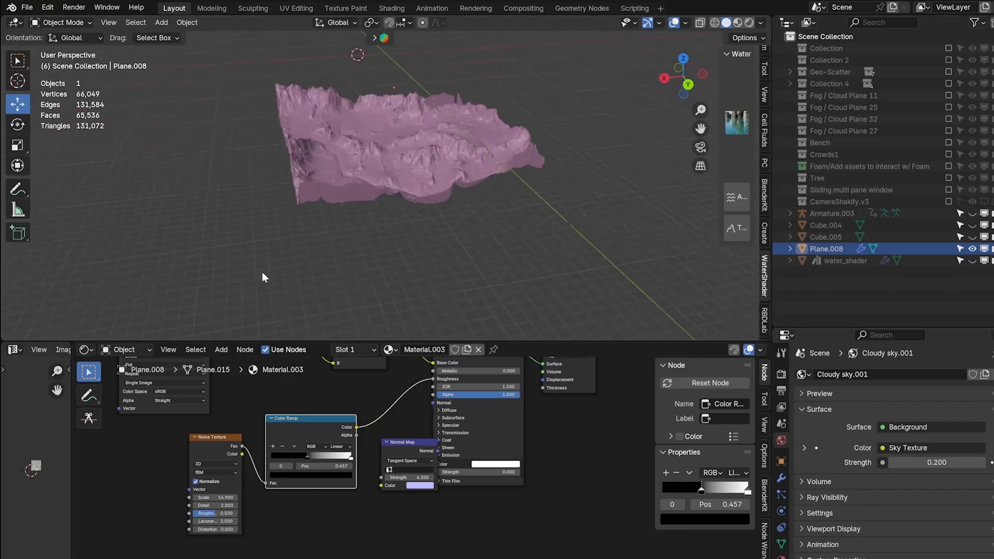
scroll(381, 142, "down", 5)
key("h")
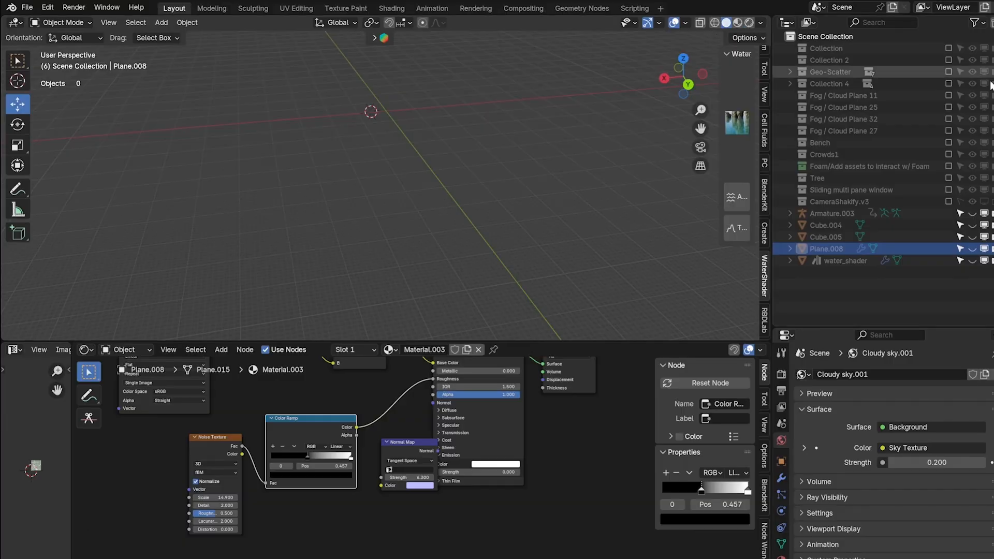
left_click(948, 48)
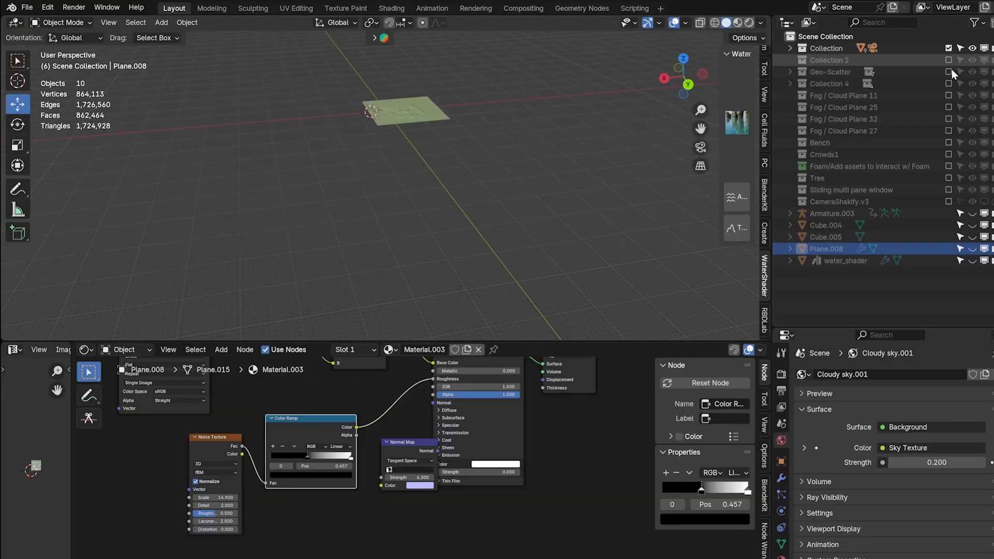
Enable Collection 2 and the Fog / Cloud Plane 11, 25, 32 and 27 collections in the view layer
left_click(949, 60)
left_click(948, 95)
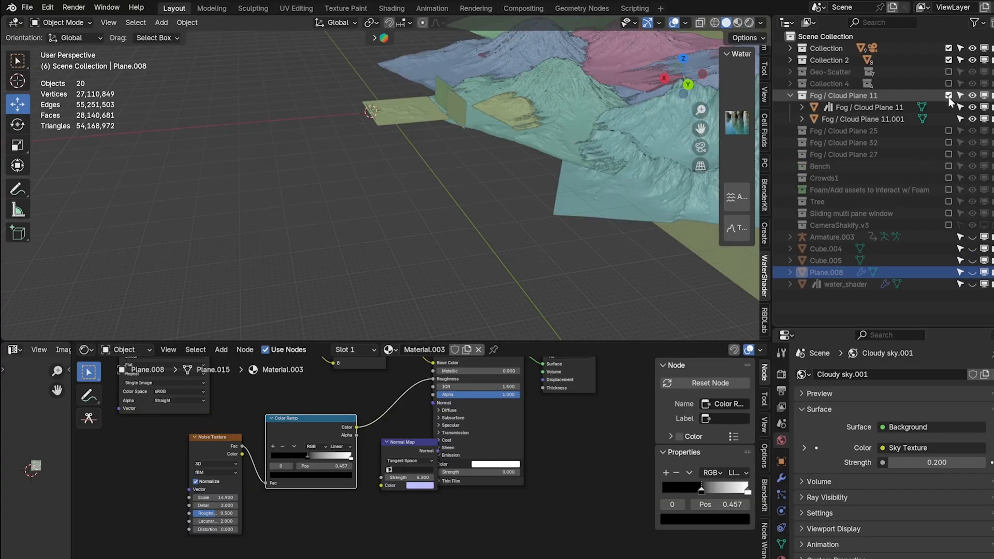
left_click(949, 131)
left_click(949, 155)
left_click(948, 178)
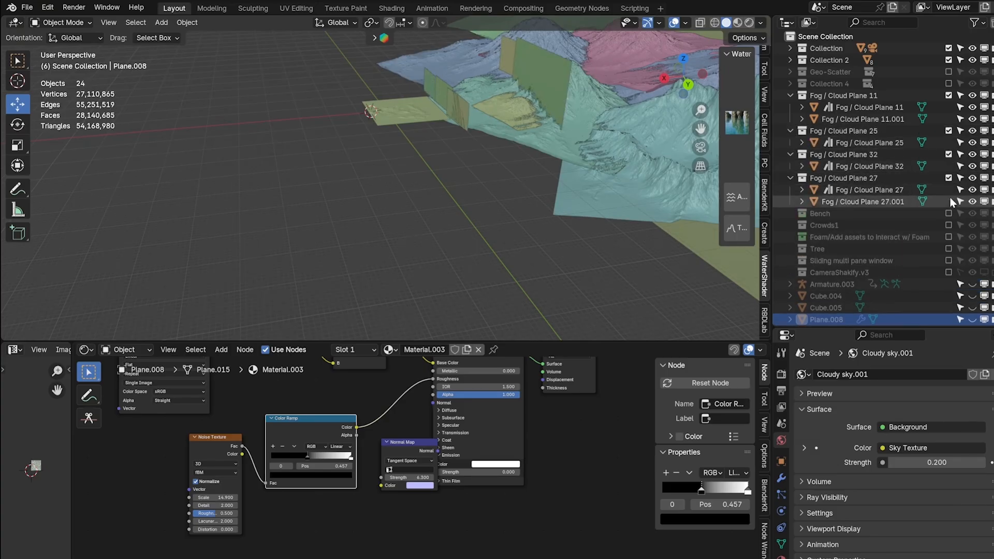
Enable the Bench, Crowds1, Foam, Tree, Sliding multi pane window and CameraShakify.v3 collections in the view layer
left_click(949, 213)
left_click(949, 237)
left_click(949, 261)
scroll(938, 262, "down", 3)
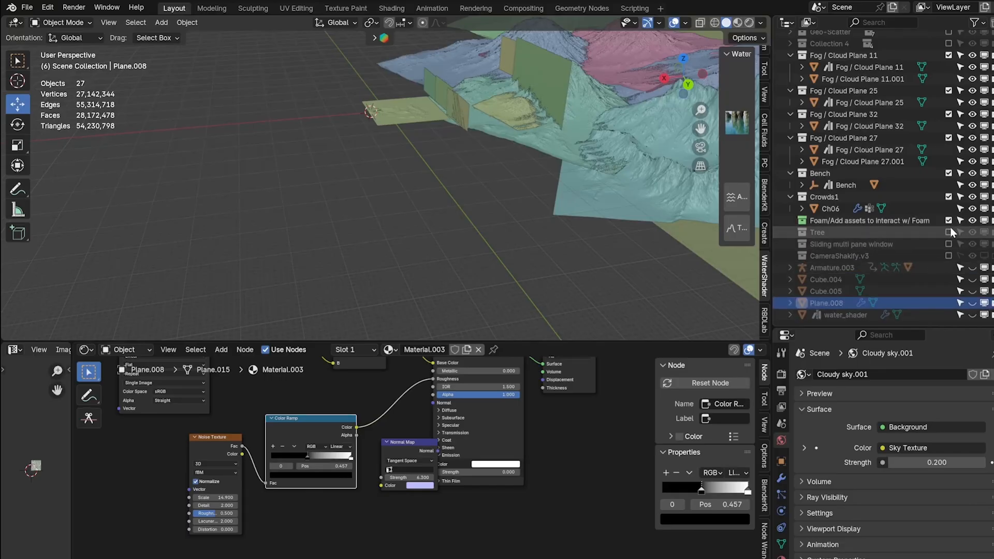
left_click(948, 232)
left_click(948, 256)
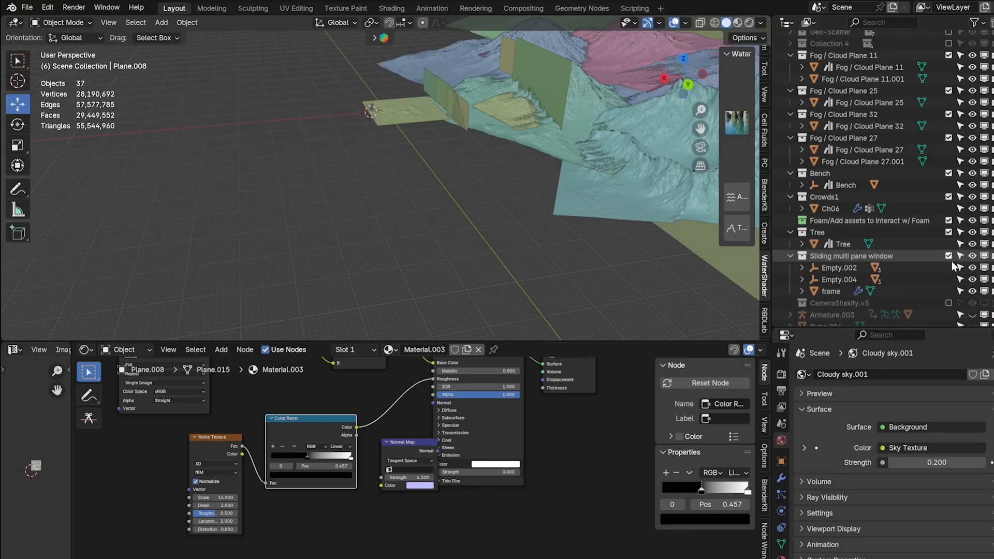
scroll(950, 259, "down", 4)
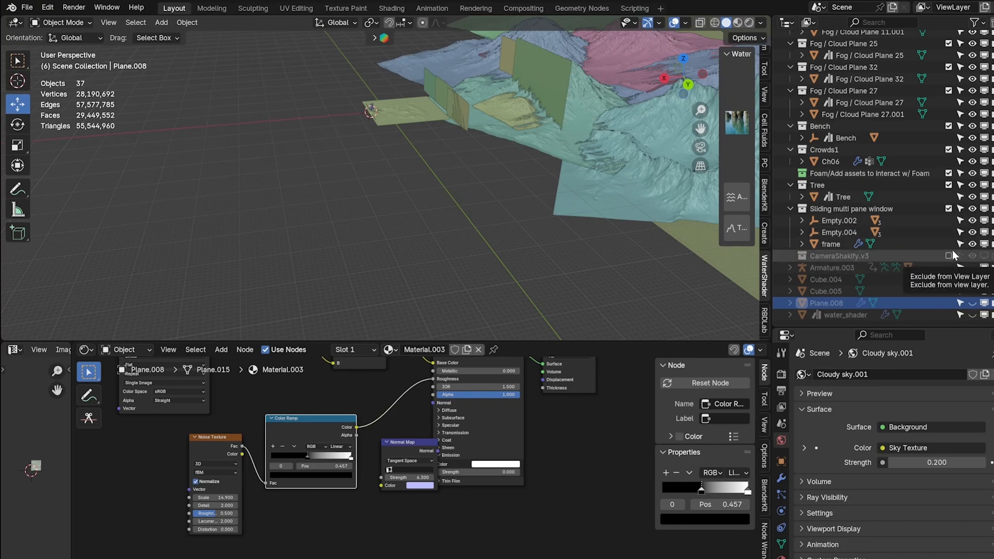
left_click(948, 256)
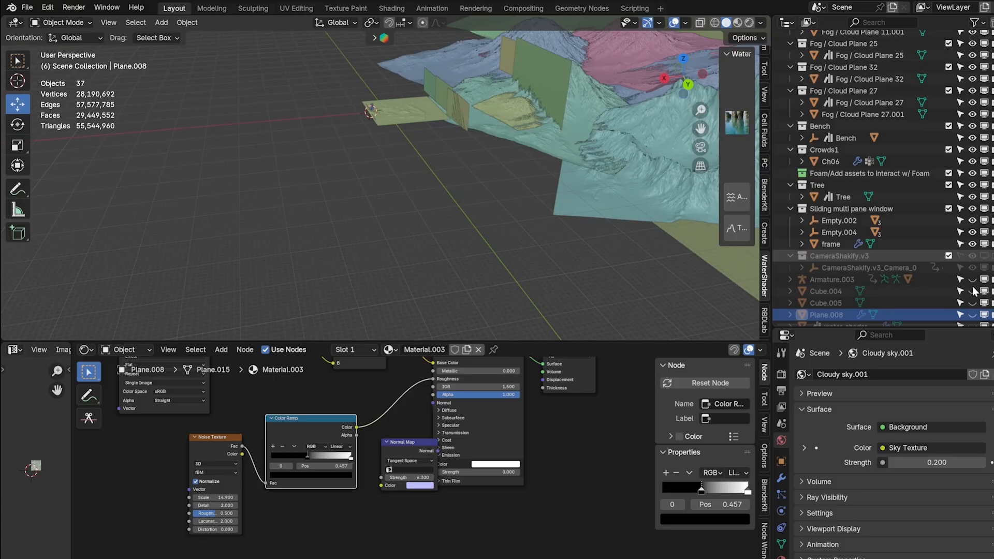
Unhide Armature.003, Cube.004, Cube.005, Plane.008 and water_shader in the viewport
scroll(927, 228, "up", 5)
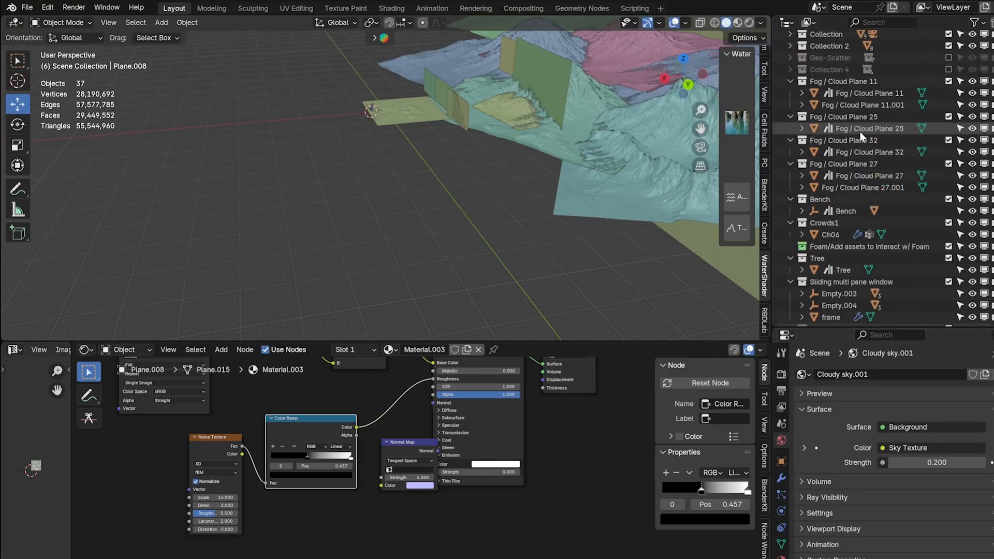
scroll(932, 238, "down", 6)
left_click(972, 281)
left_click(972, 293)
left_click(973, 316)
left_click(972, 305)
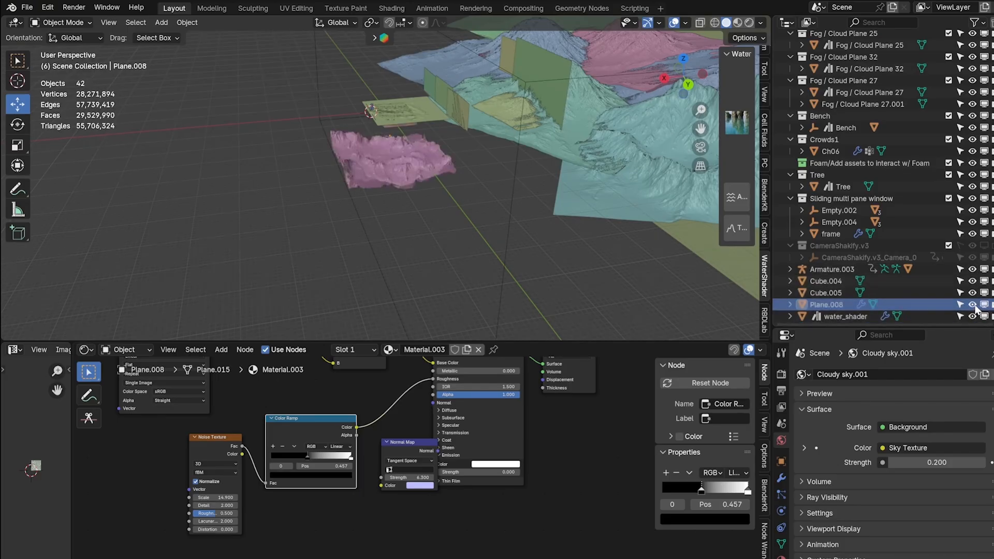
Select the displaced terrain Plane.008 beside the scene and hide it from the viewport
scroll(413, 182, "down", 1)
scroll(416, 111, "up", 2)
left_click(416, 111)
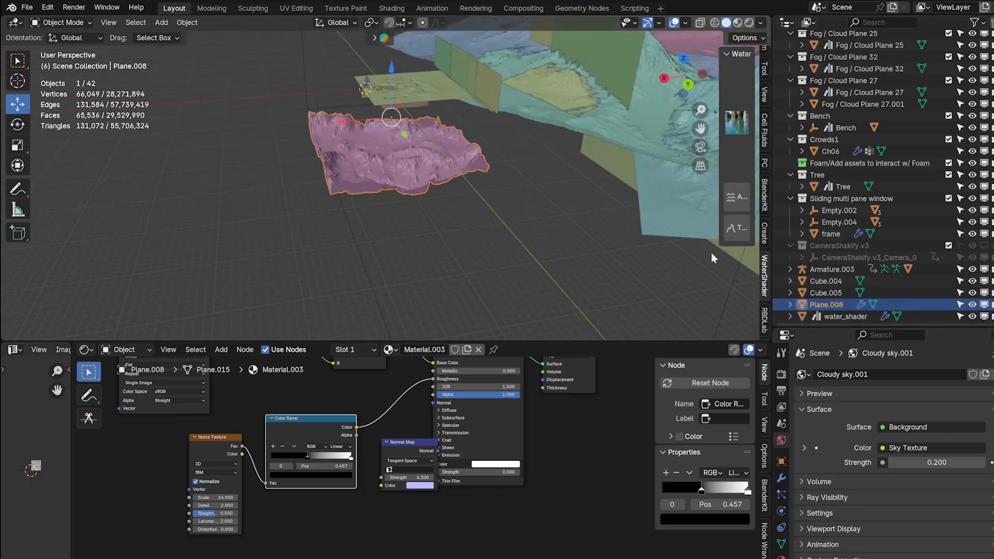
left_click(972, 306)
Examine the mountains and cloud planes, and view the rendered scene through the camera with Cube.004 selected
scroll(458, 149, "up", 3)
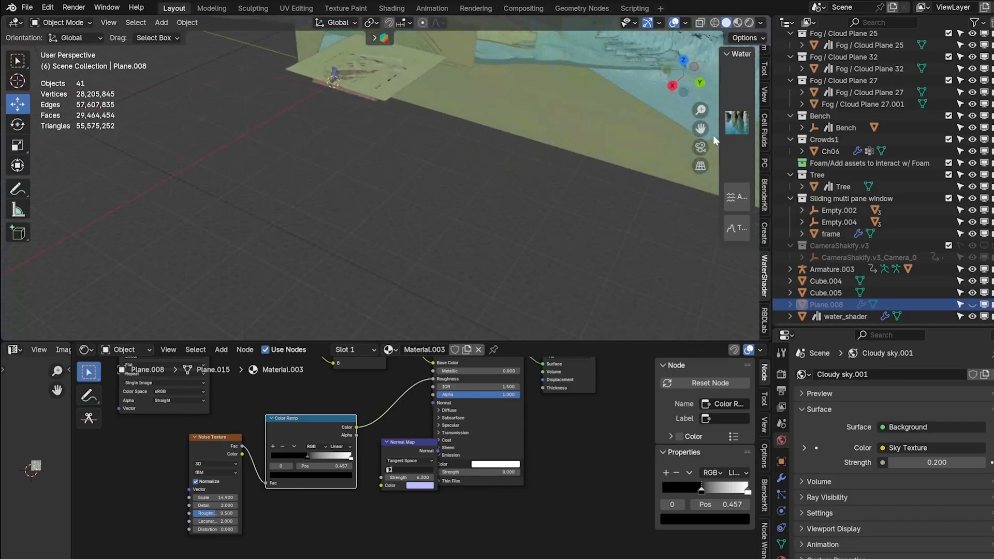
scroll(670, 116, "down", 5)
scroll(512, 132, "up", 8)
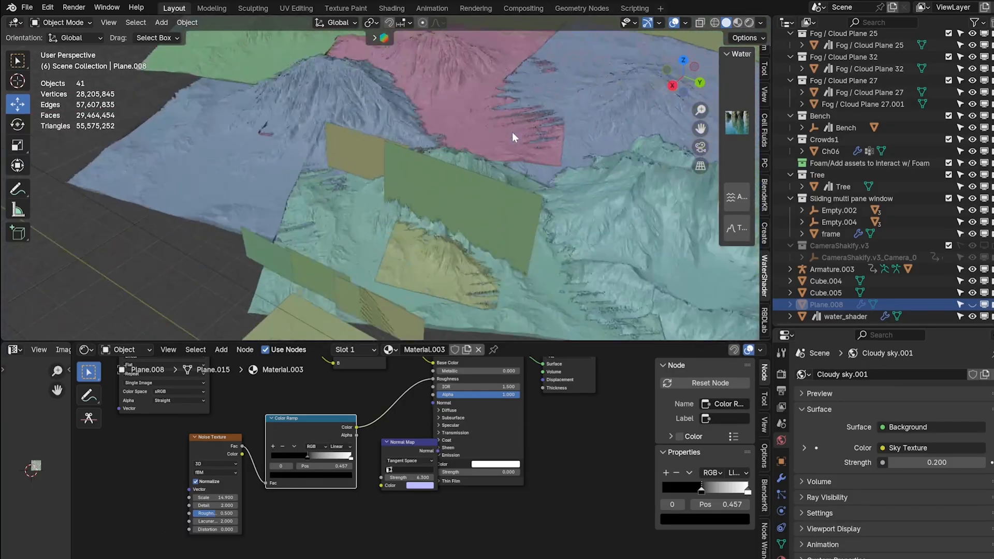
scroll(550, 120, "down", 8)
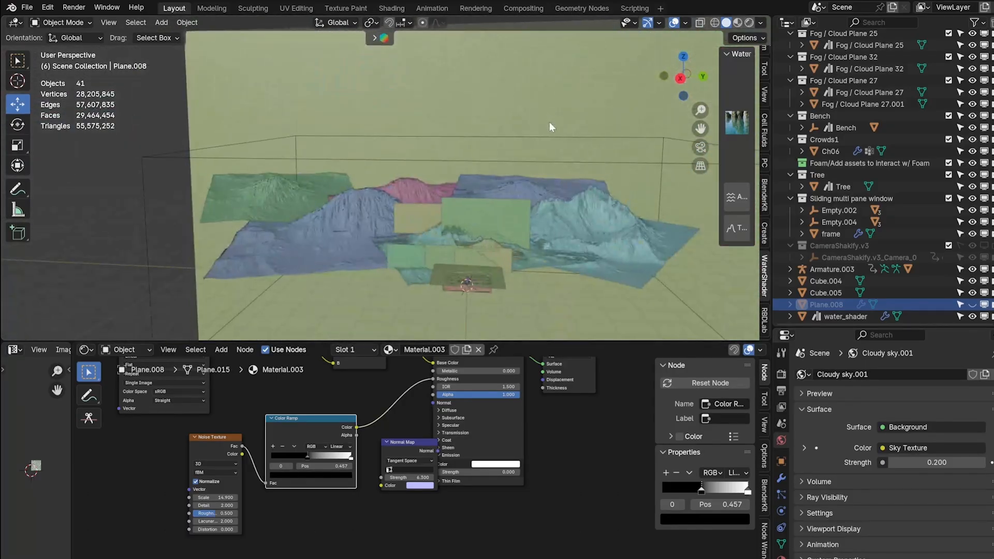
scroll(550, 128, "up", 6)
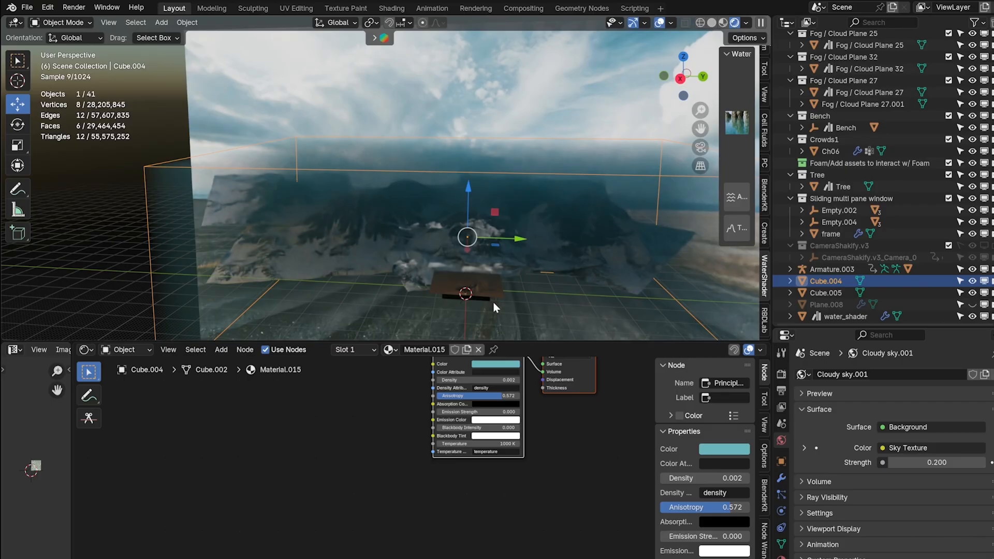
key("KP_0")
scroll(247, 216, "up", 5)
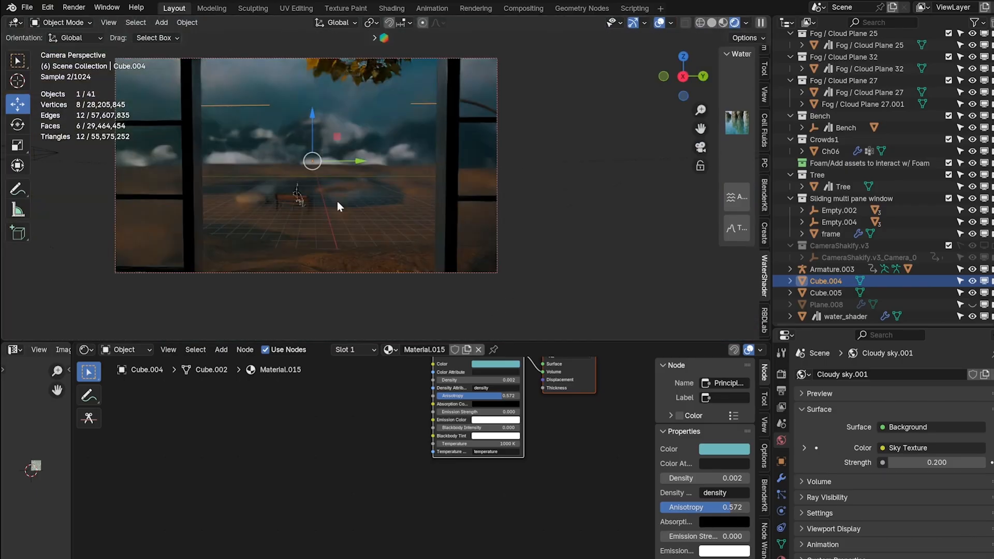
Hide the volume boxes Cube.004 and Cube.005, keeping Plane.008 hidden, and center the rendered camera view
left_click(977, 280)
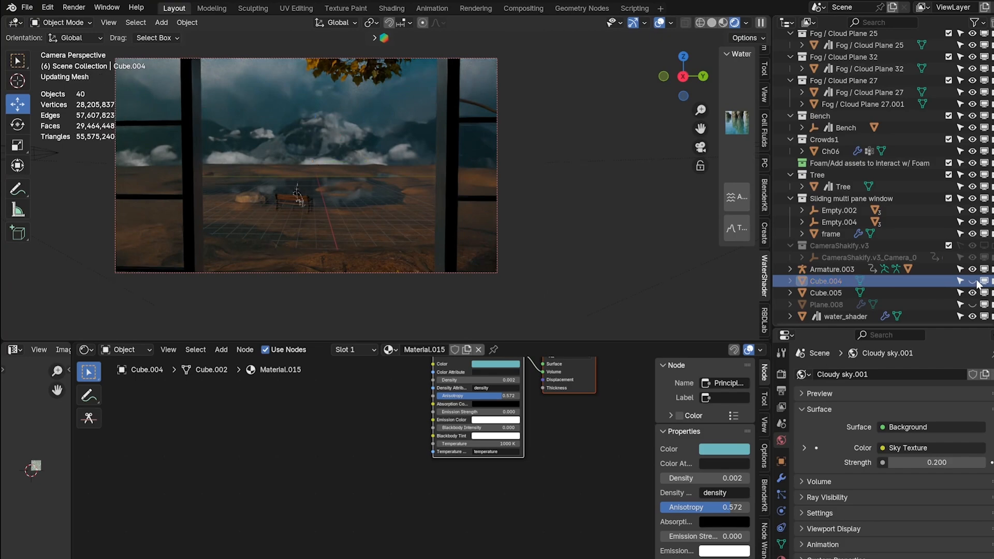
left_click(974, 293)
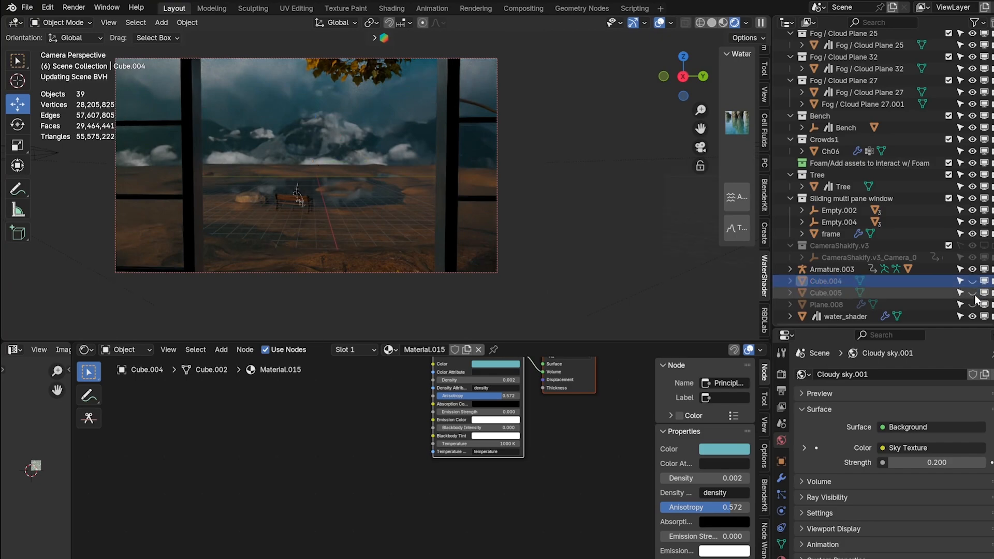
left_click(973, 304)
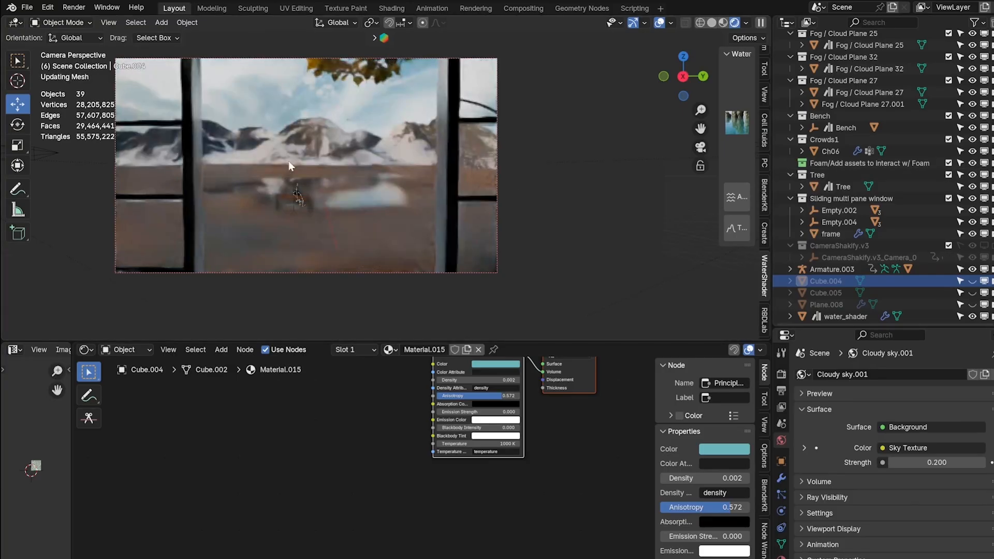
left_click_drag(701, 128, 753, 138)
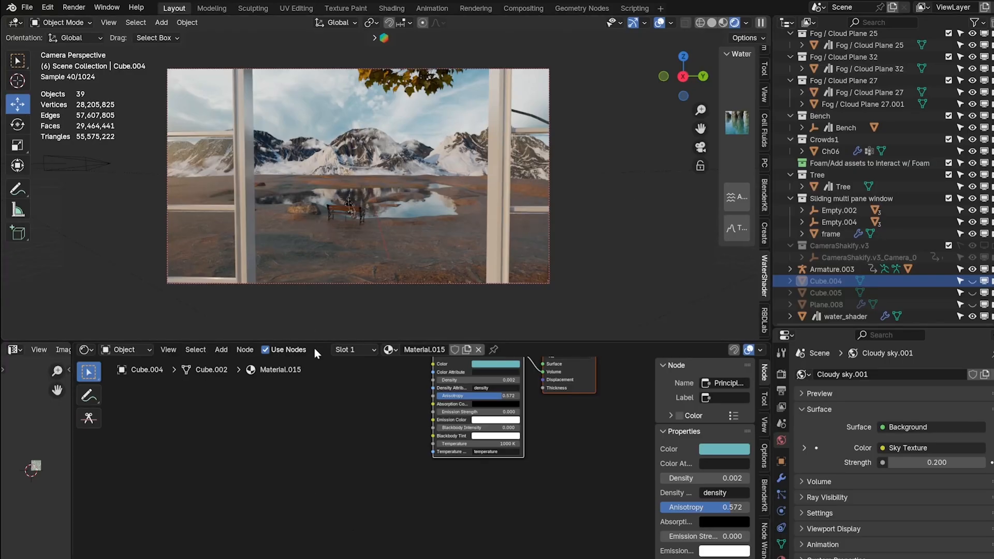
left_click(971, 294)
left_click(972, 305)
Leave the camera view and select the cloud image Fog / Cloud Plane 27 in front of the mountains
scroll(354, 203, "down", 3)
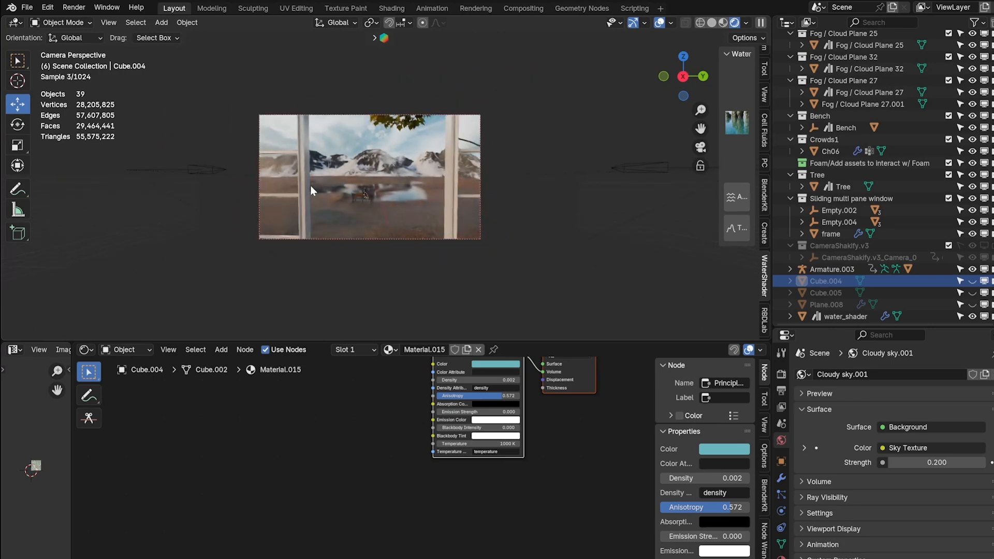
middle_click_drag(310, 186, 315, 186)
scroll(315, 187, "up", 5)
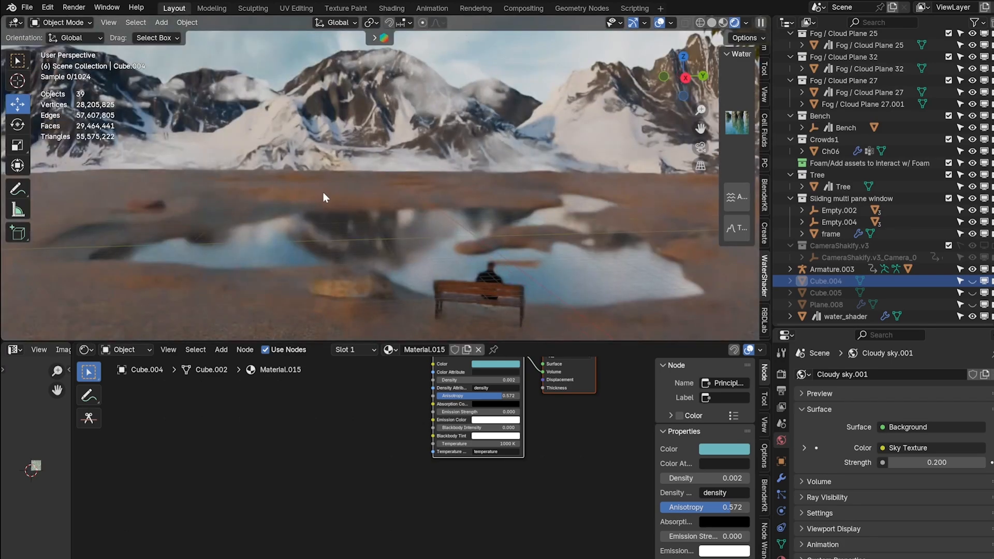
left_click(413, 63)
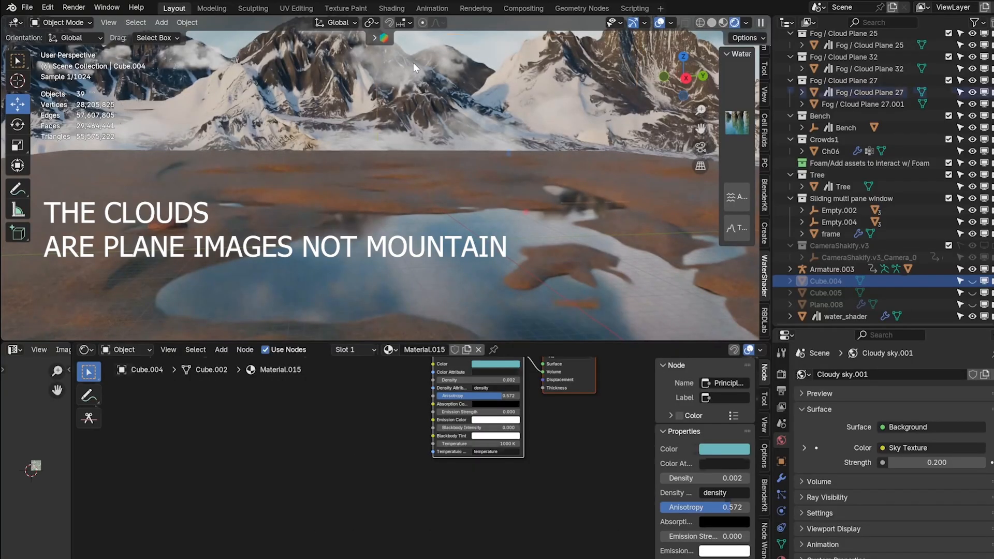
Search the BlenderKit models for clouds and preview the fog and cloud plane assets
left_click(377, 38)
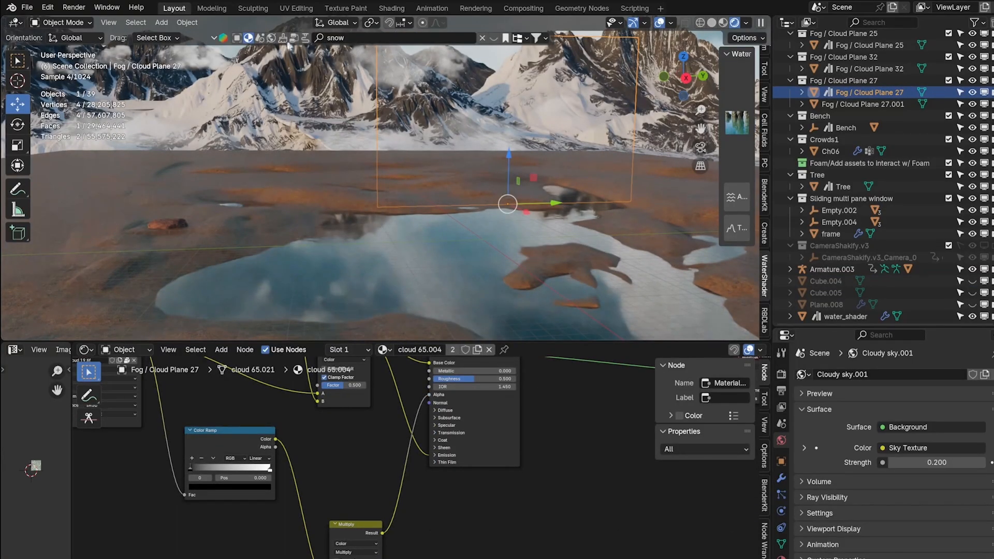
left_click(237, 39)
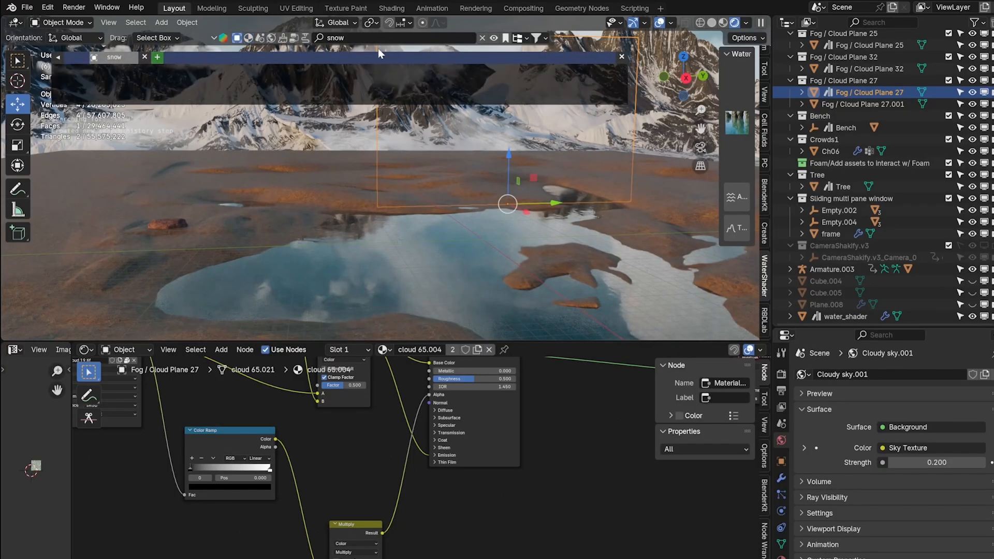
left_click(365, 38)
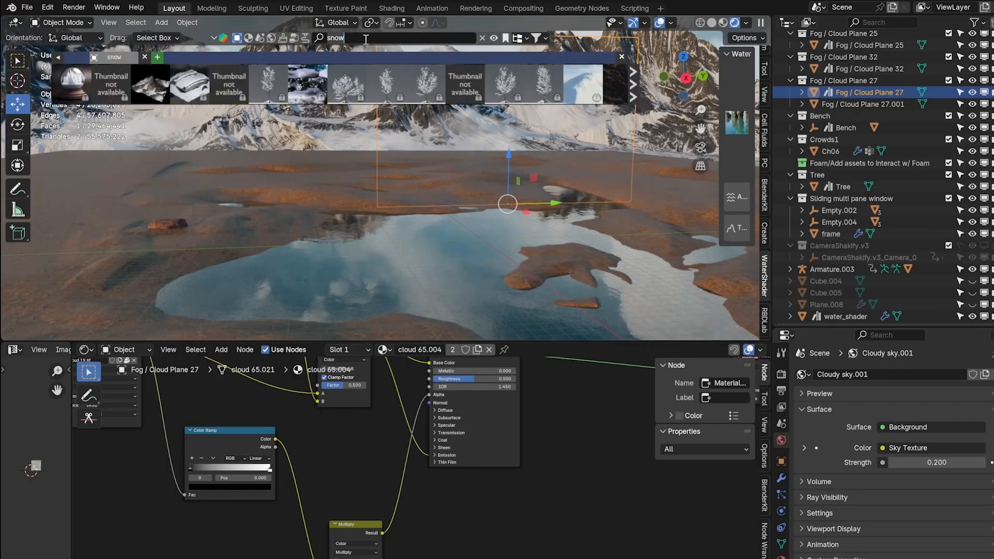
type("clouds")
key("Return")
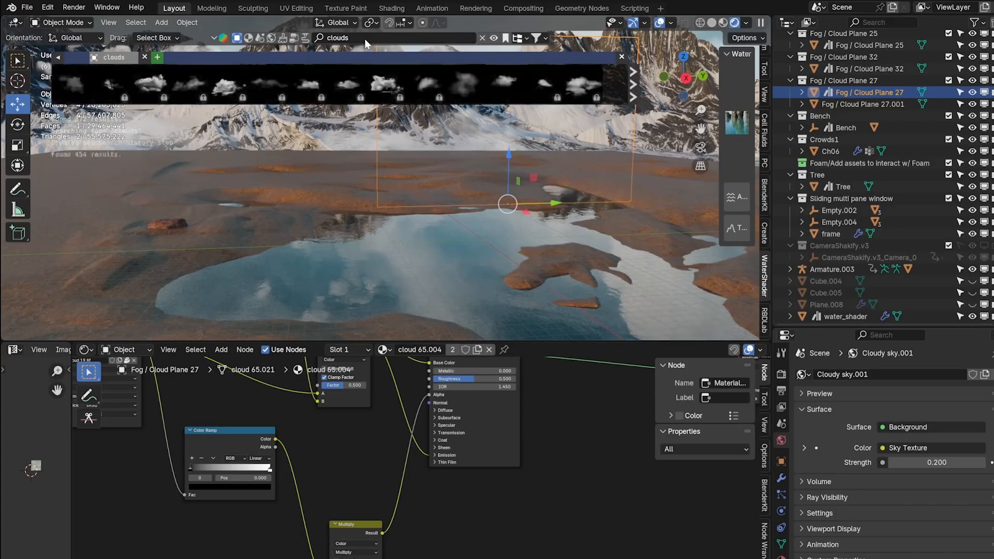
mouse_move(104, 98)
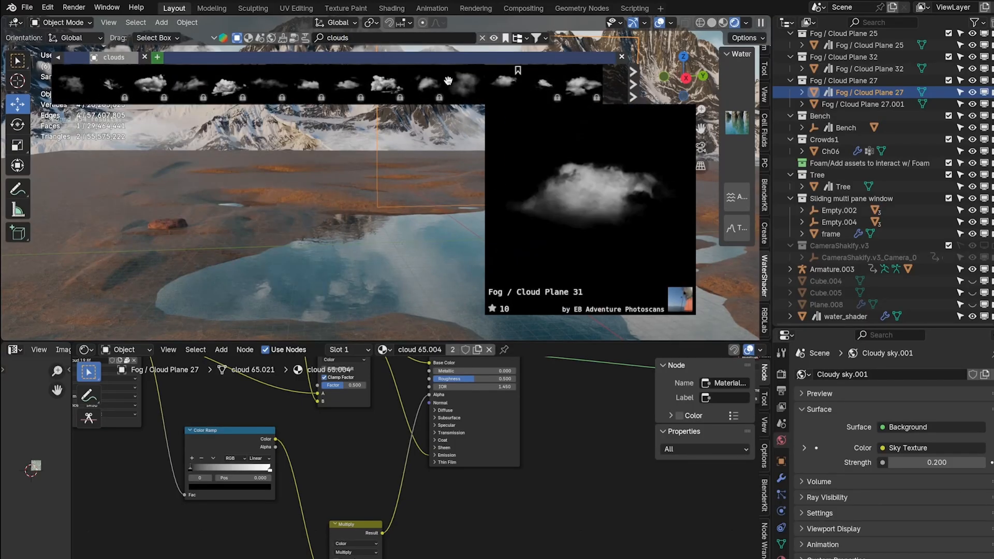
mouse_move(486, 92)
mouse_move(589, 98)
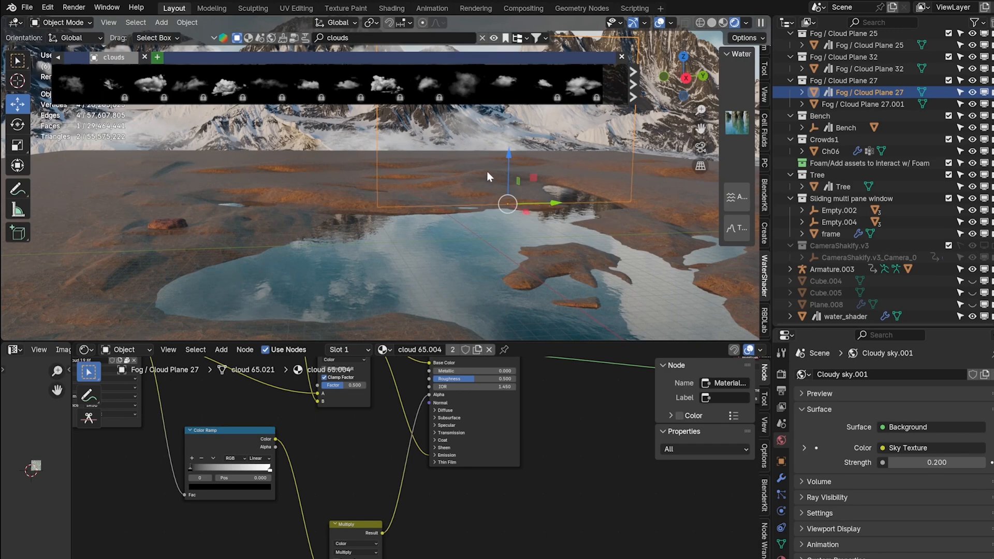
Set the viewport's clip end distance to 10000 m so the distant mountains and sky backdrop are not cut off
scroll(567, 164, "down", 3)
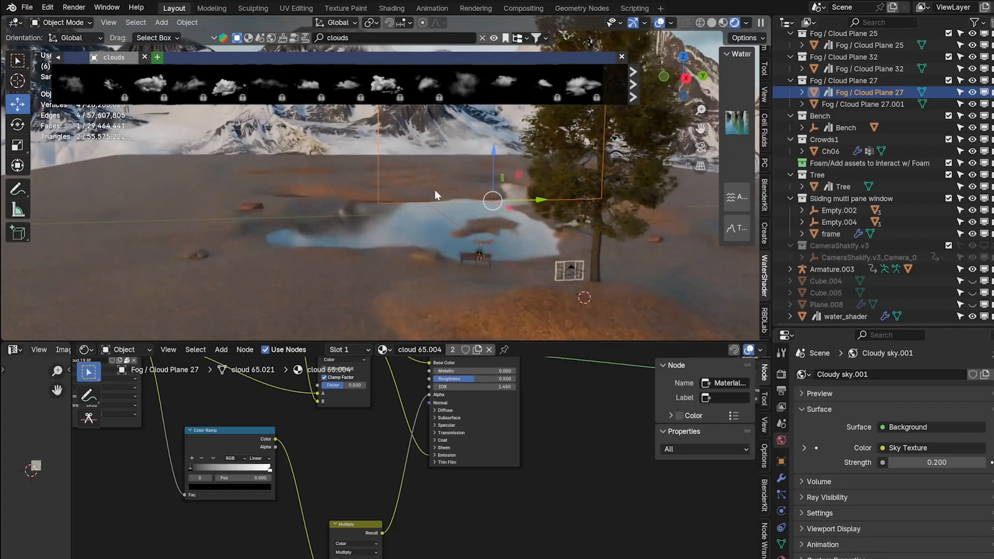
scroll(368, 202, "down", 5)
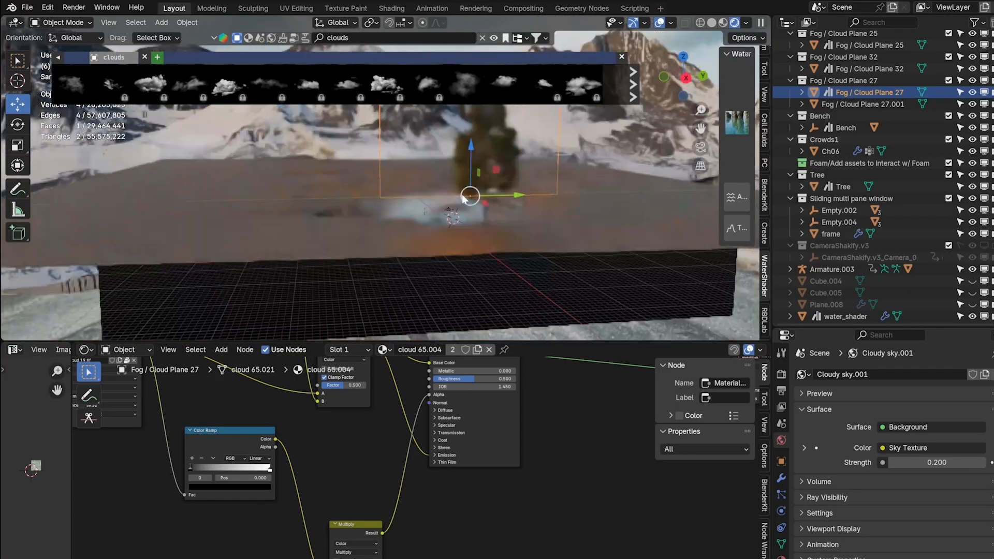
middle_click_drag(378, 224, 483, 208)
scroll(481, 207, "down", 6)
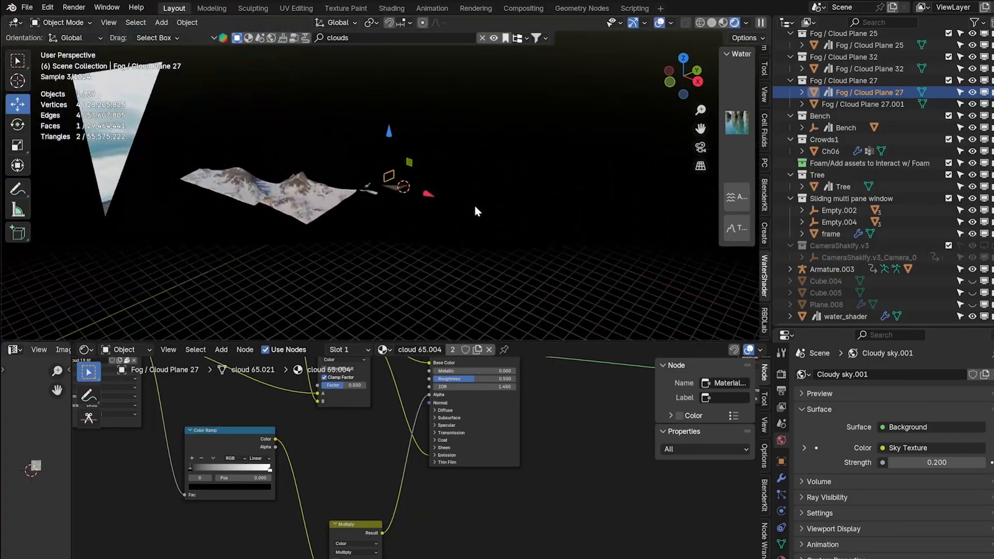
scroll(421, 185, "down", 2)
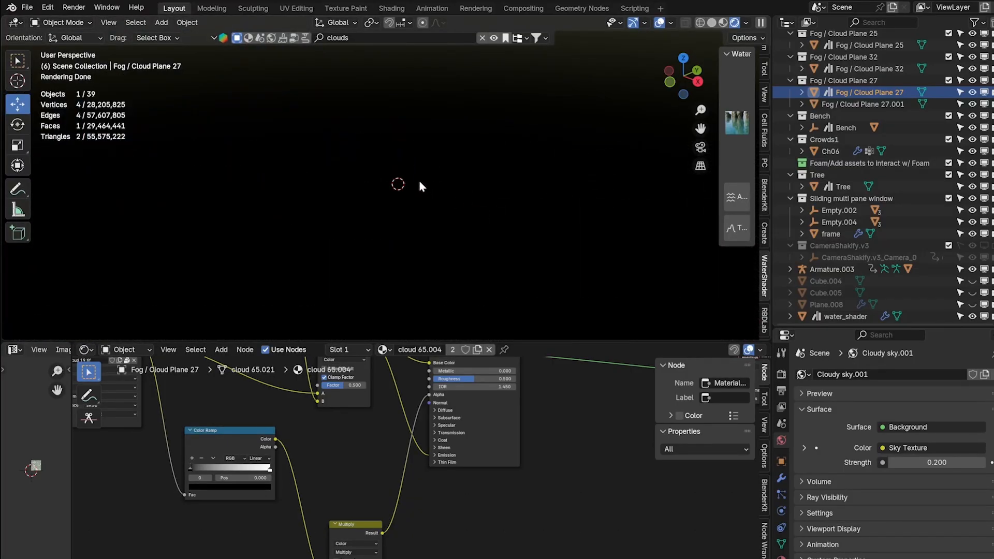
scroll(419, 181, "up", 4)
scroll(419, 181, "down", 5)
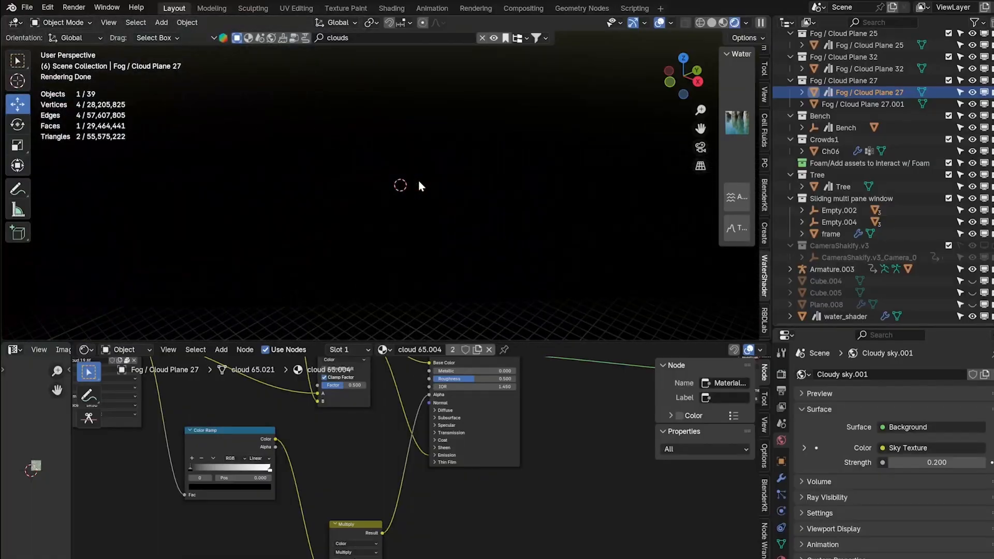
left_click(764, 96)
left_click_drag(718, 105, 569, 104)
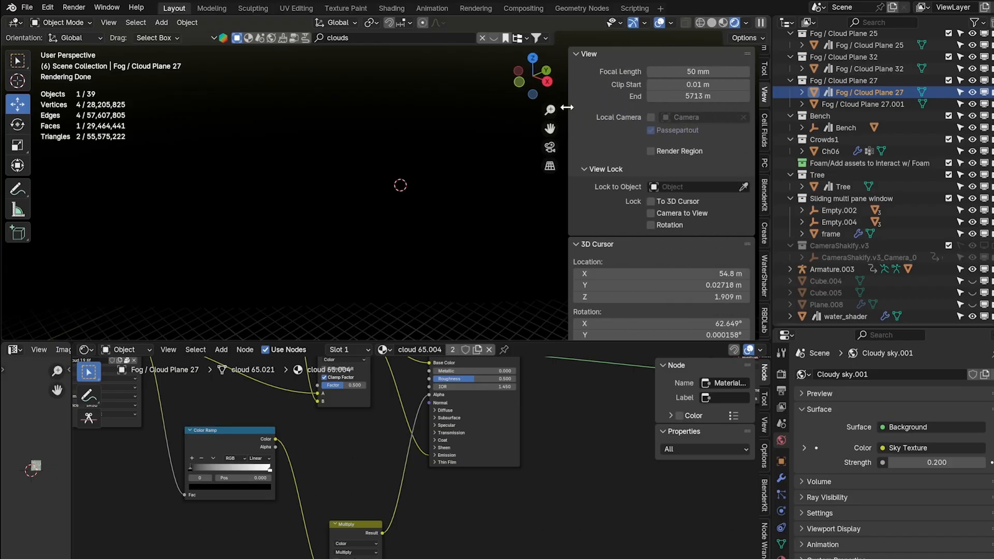
left_click(688, 96)
type("1000")
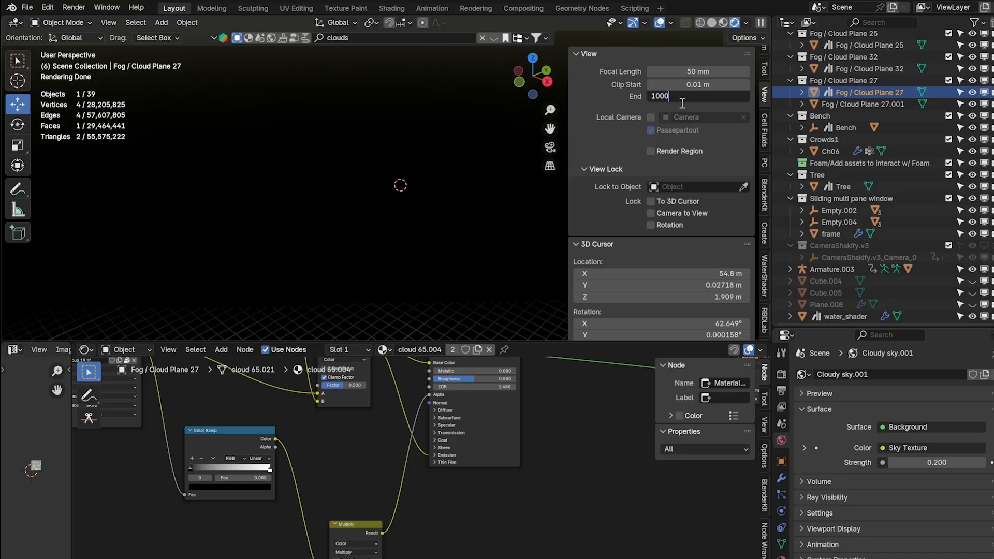
type("0")
key("Return")
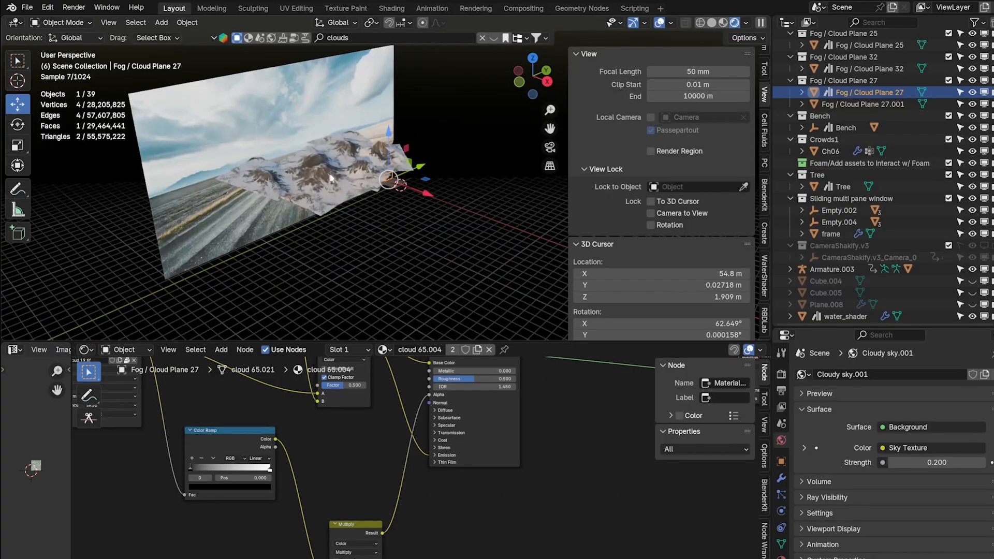
Examine the mountain terrain against the sky backdrop from several angles, comparing it with the framing seen through the camera
middle_click_drag(415, 200, 331, 185)
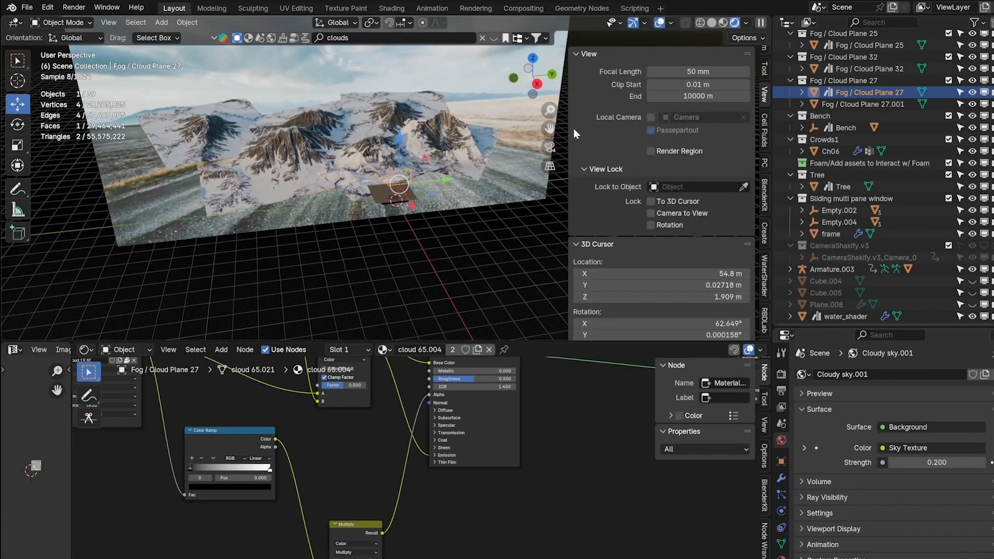
left_click_drag(569, 127, 681, 126)
middle_click_drag(404, 183, 504, 179)
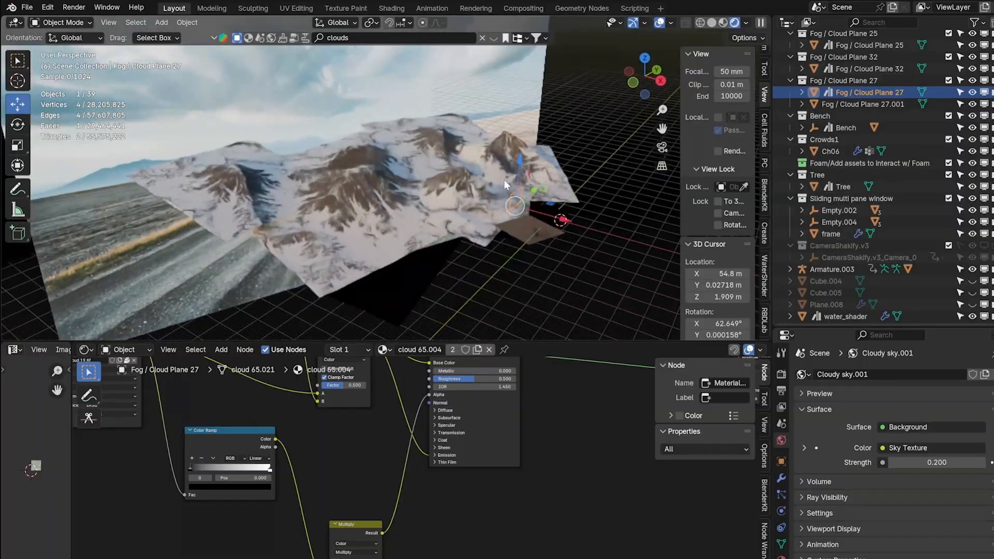
scroll(505, 179, "up", 2)
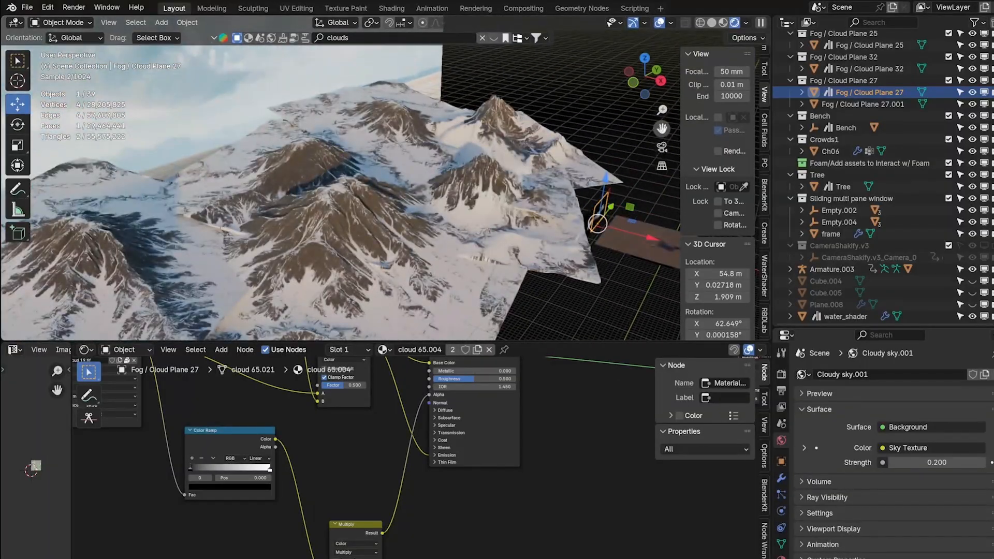
key("KP_0")
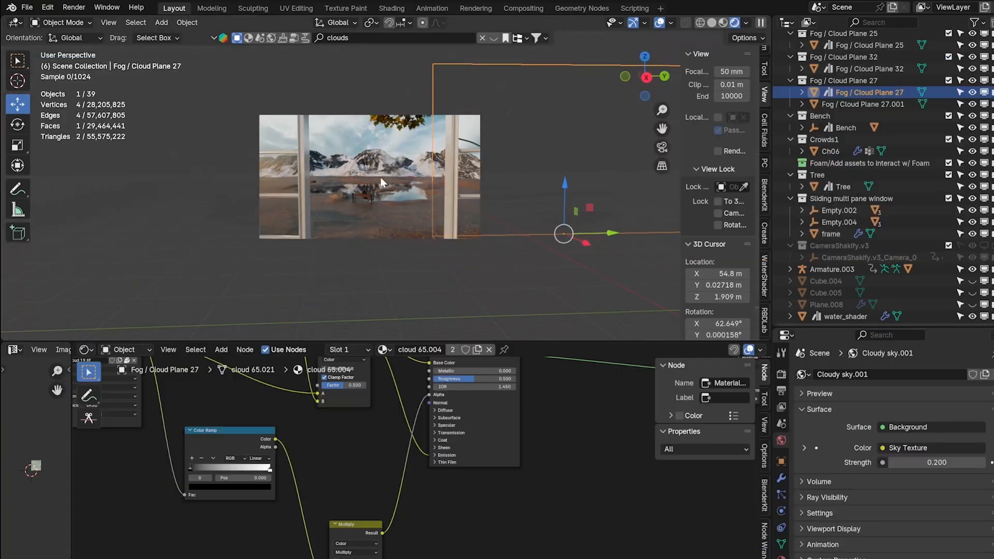
scroll(381, 177, "up", 5)
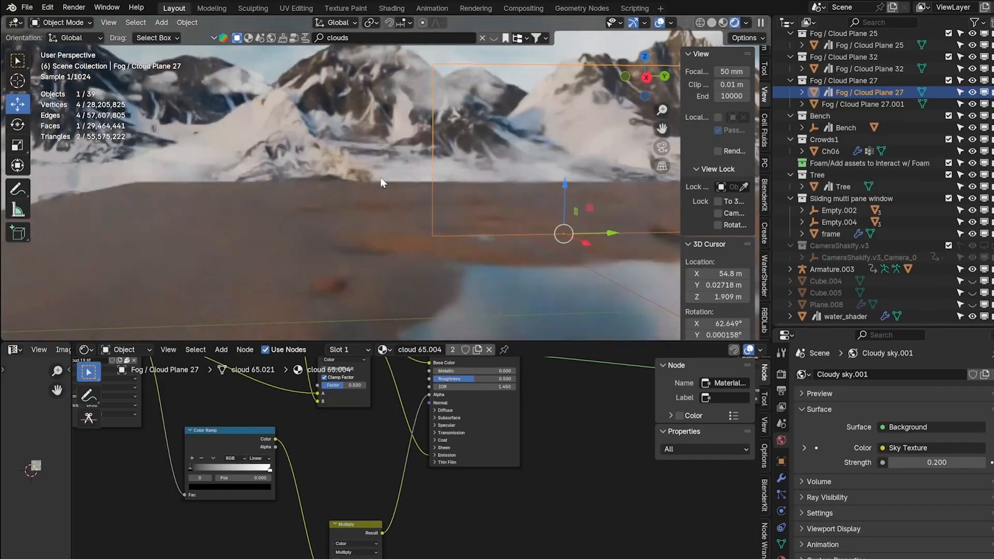
scroll(436, 186, "down", 4)
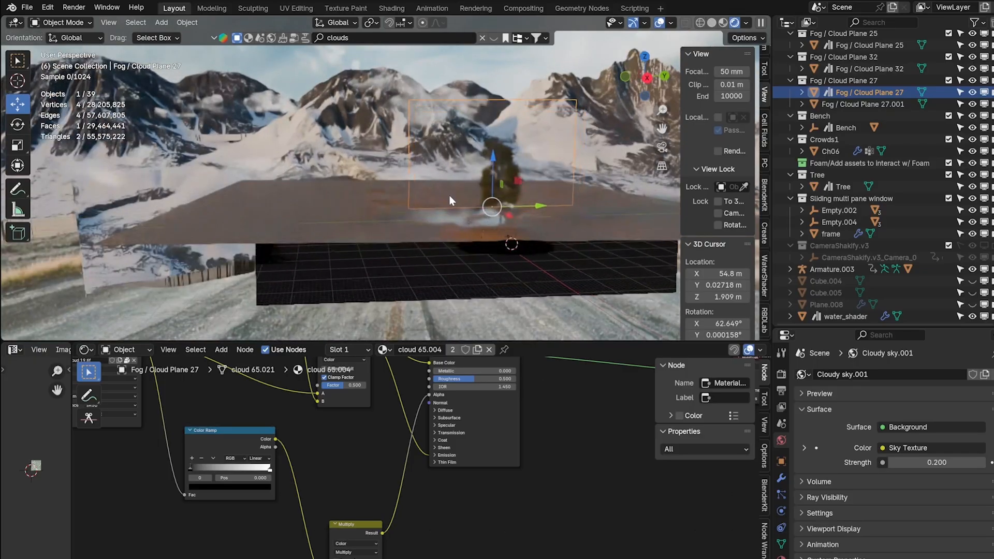
key("KP_0")
middle_click_drag(372, 211, 454, 262)
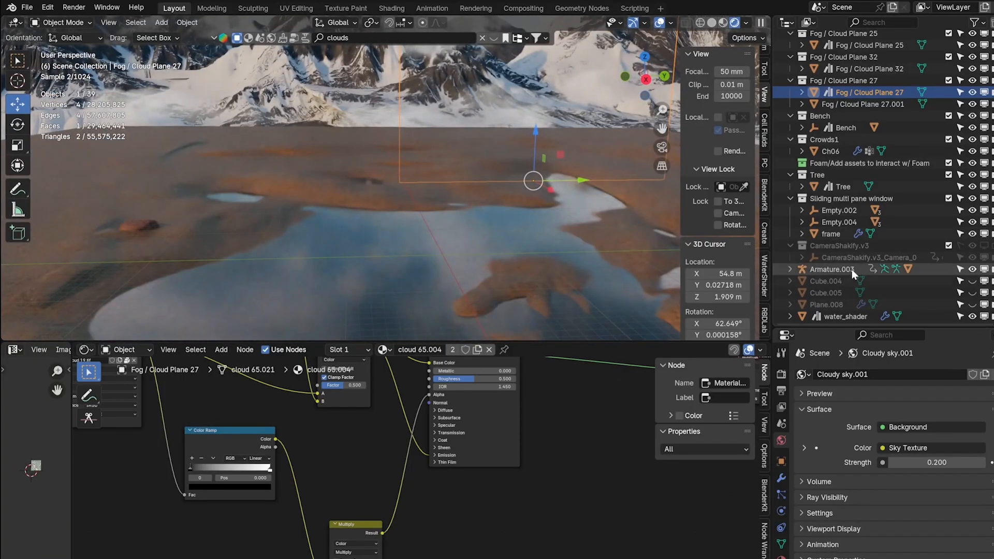
Select Armature.003 and frame the view on the seated character on the bench
scroll(412, 273, "down", 3)
key("grave")
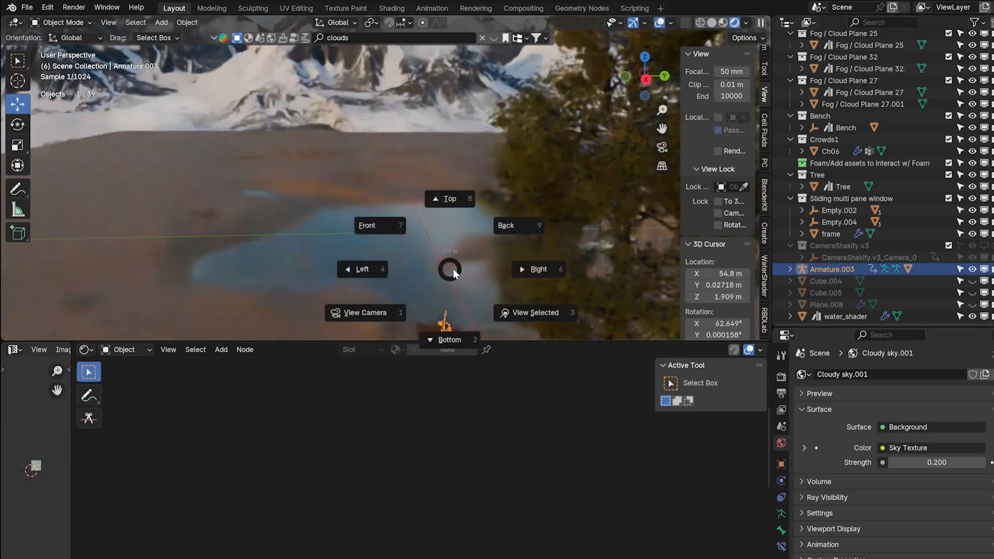
left_click(538, 314)
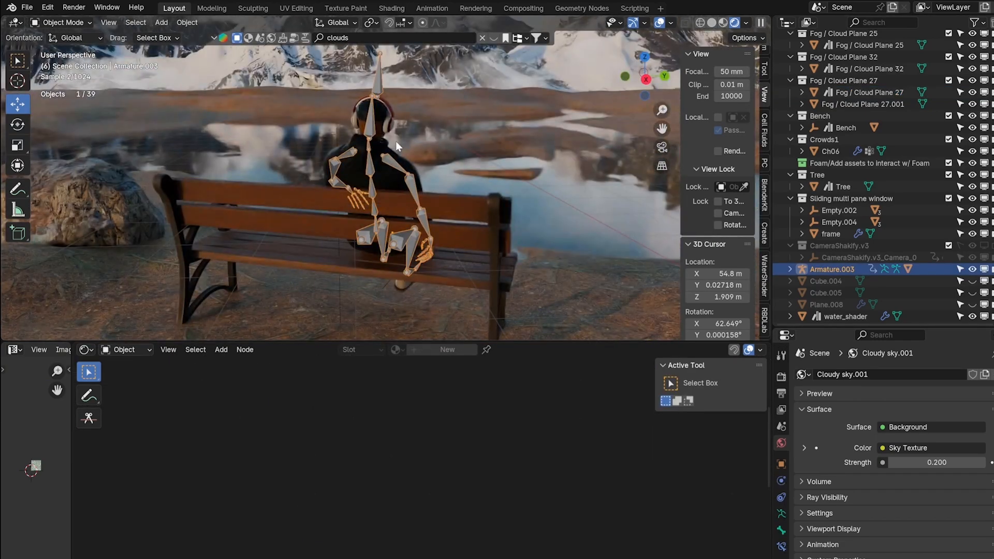
Examine how the bench, lake ground plane, snowy mountains and sky backdrop are arranged relative to one another
scroll(430, 141, "down", 5)
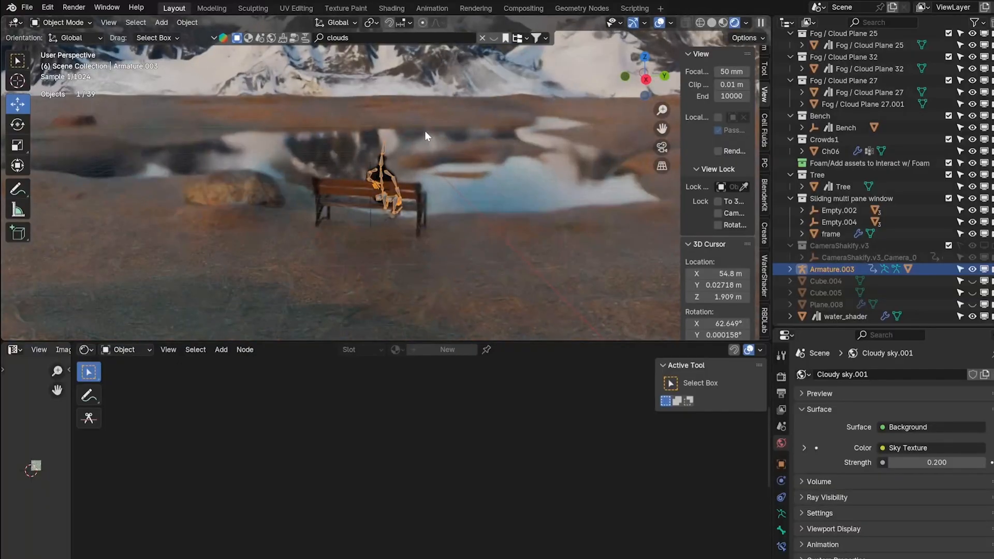
middle_click_drag(425, 130, 387, 173, "shift")
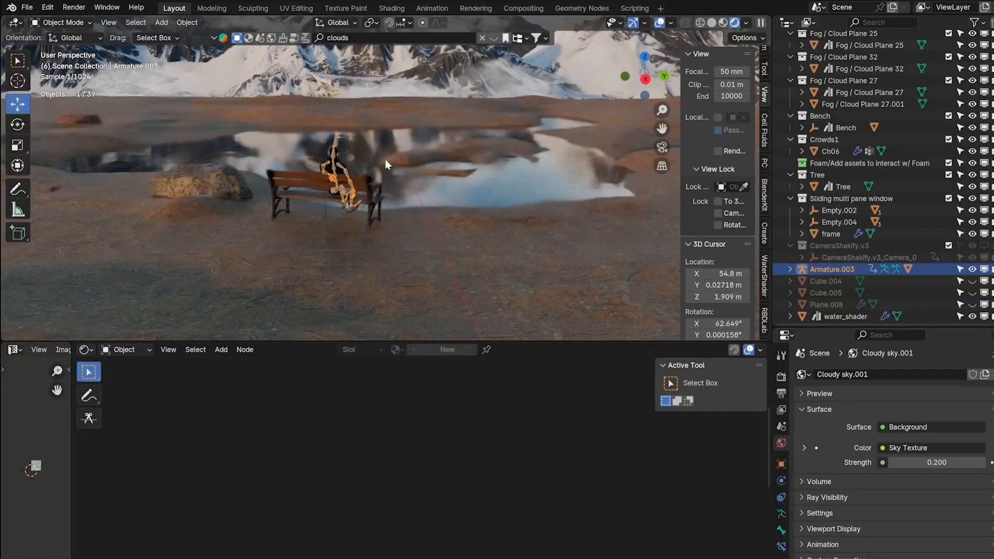
scroll(387, 101, "down", 6)
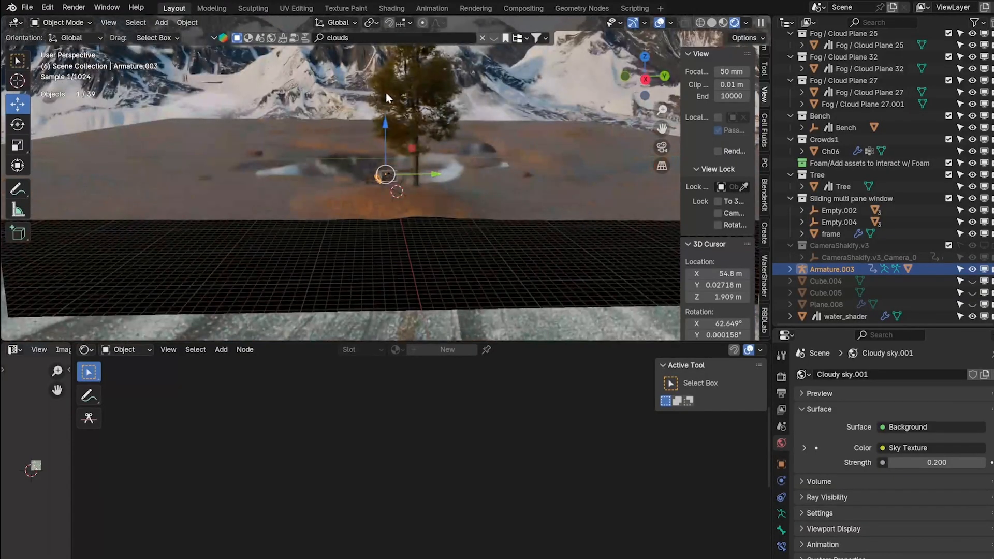
middle_click_drag(399, 104, 452, 145)
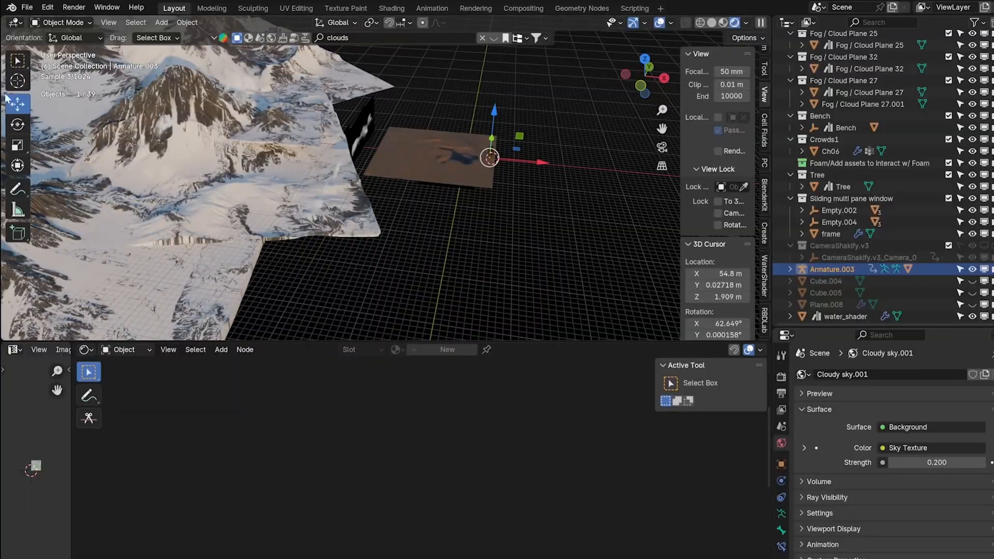
mouse_move(654, 129)
left_mouse_down()
mouse_move(688, 147)
mouse_move(644, 130)
left_mouse_up()
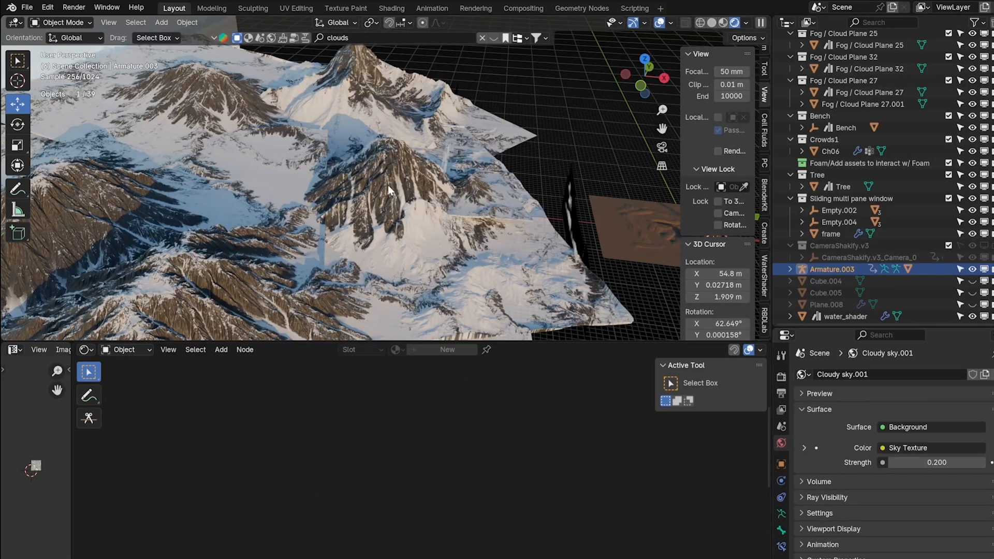
scroll(388, 185, "down", 2)
middle_click_drag(301, 162, 324, 156)
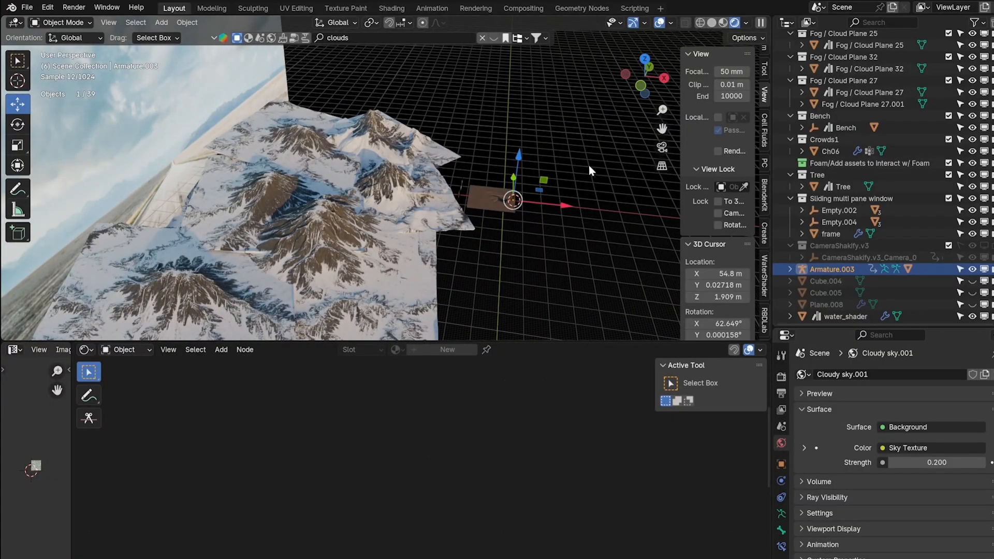
middle_click_drag(528, 197, 663, 161)
left_click_drag(662, 129, 513, 122)
scroll(571, 260, "up", 4)
left_click_drag(661, 129, 392, 55)
scroll(289, 191, "up", 5)
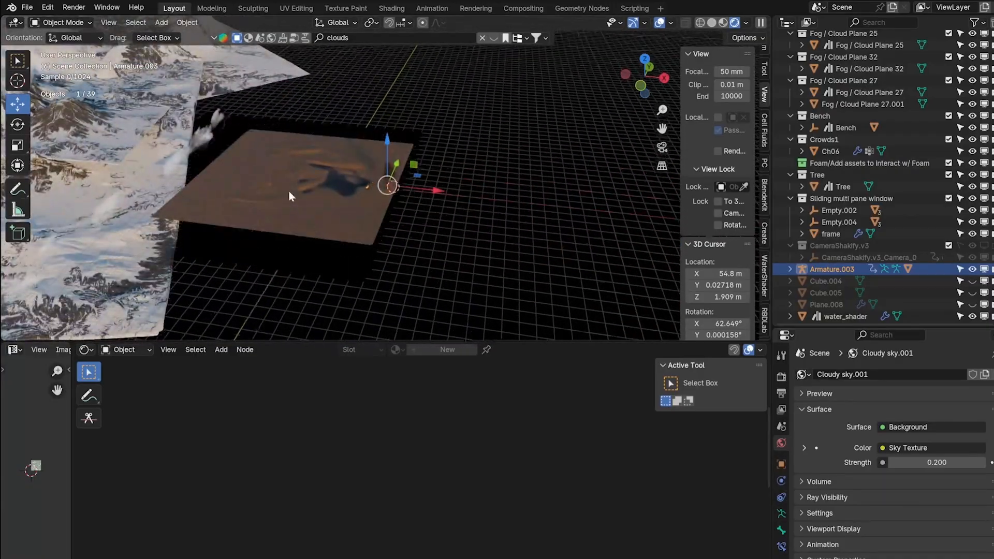
Search the BlenderKit models for "male" and close the asset results
left_click(343, 38)
type("male")
key("Return")
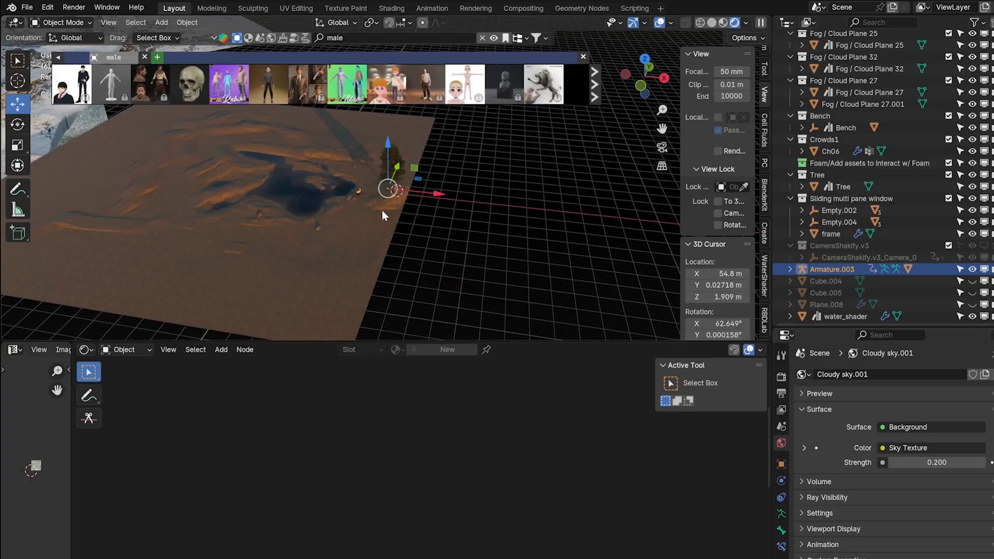
scroll(365, 198, "down", 4)
middle_click_drag(288, 144, 548, 158, "shift")
scroll(549, 160, "down", 6)
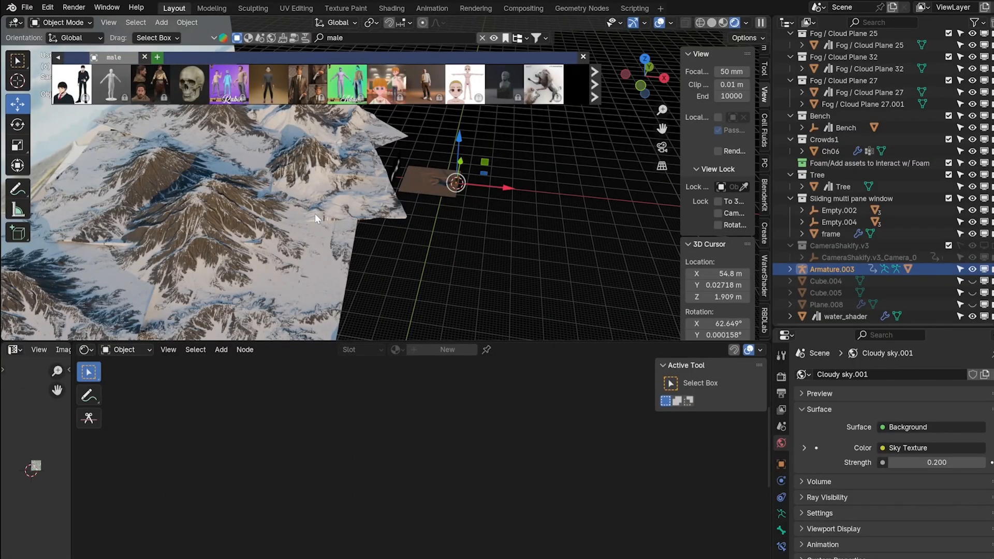
middle_click_drag(341, 249, 343, 234)
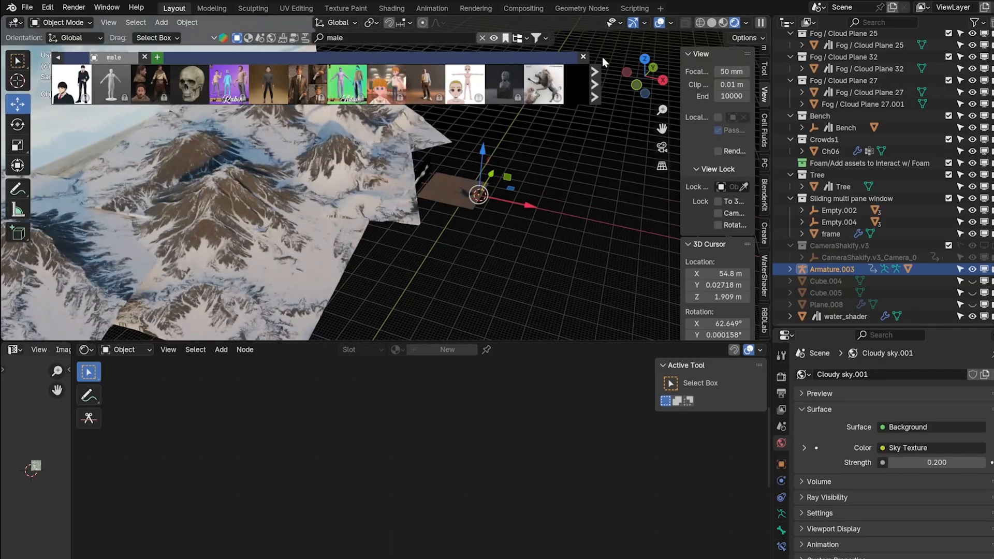
left_click(584, 57)
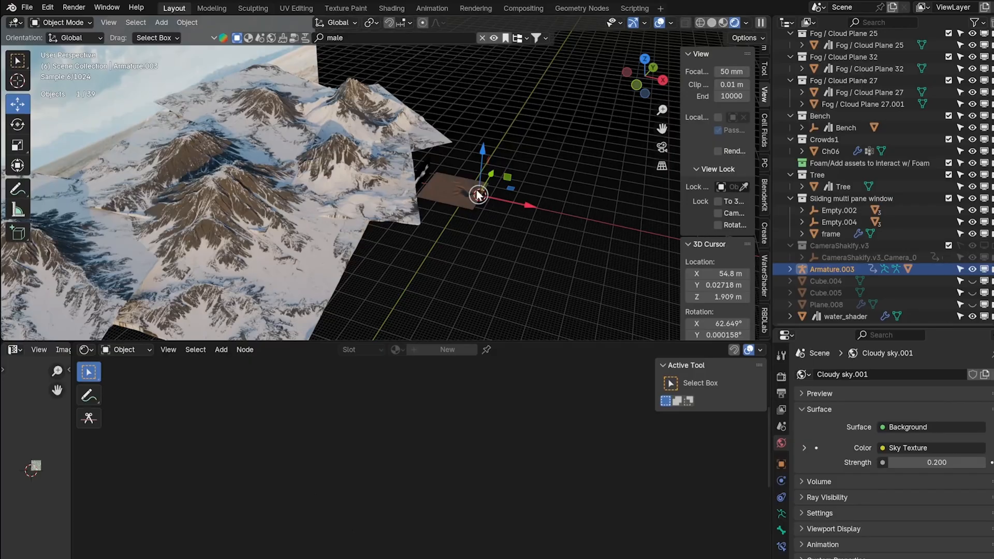
Unhide the volume boxes Cube.005 and Cube.004 around the mountains
scroll(480, 188, "up", 3)
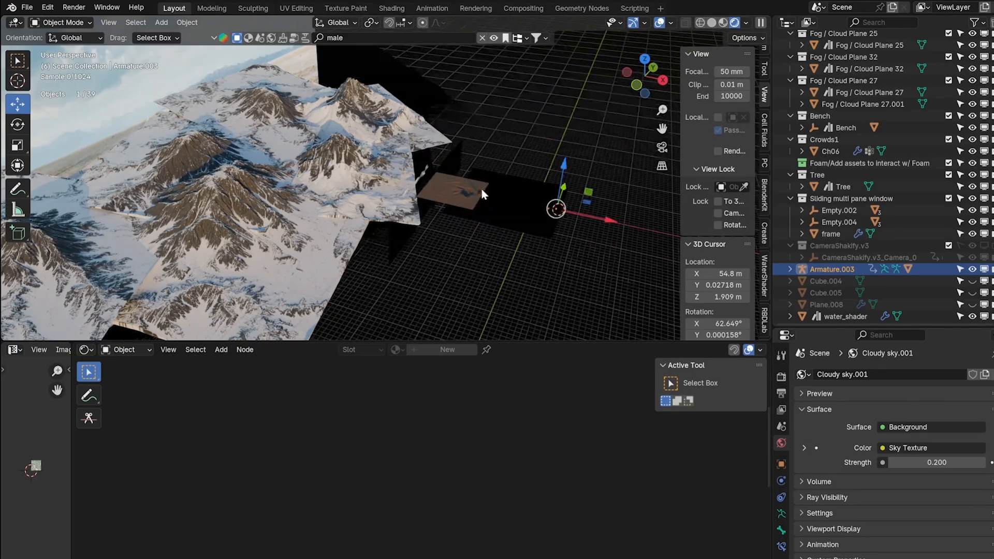
left_click(973, 293)
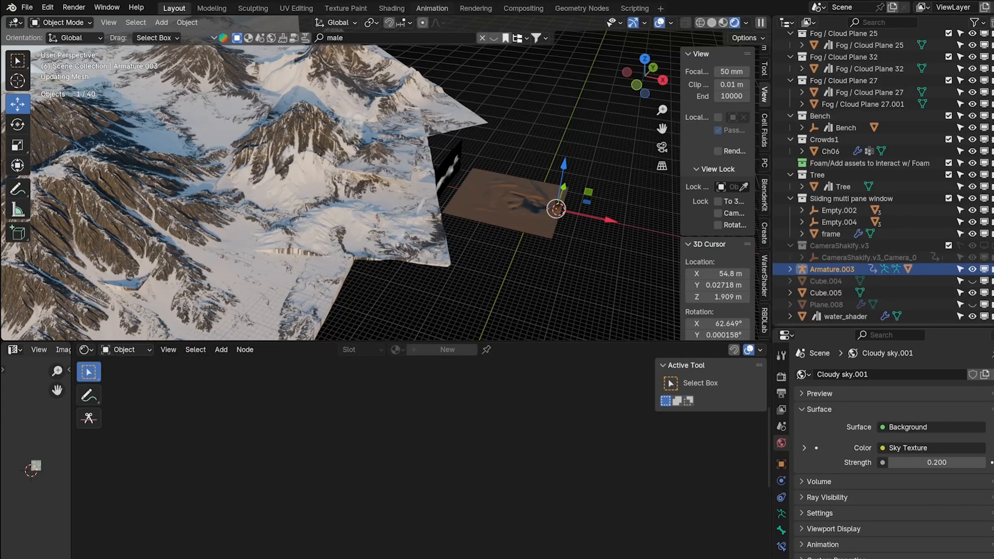
left_click(972, 281)
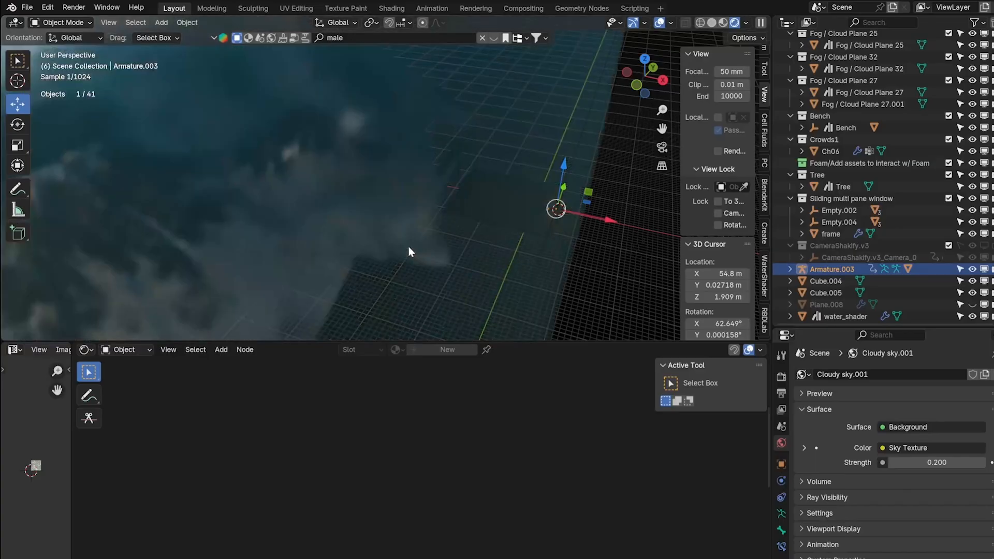
scroll(307, 213, "down", 4)
scroll(349, 198, "down", 3)
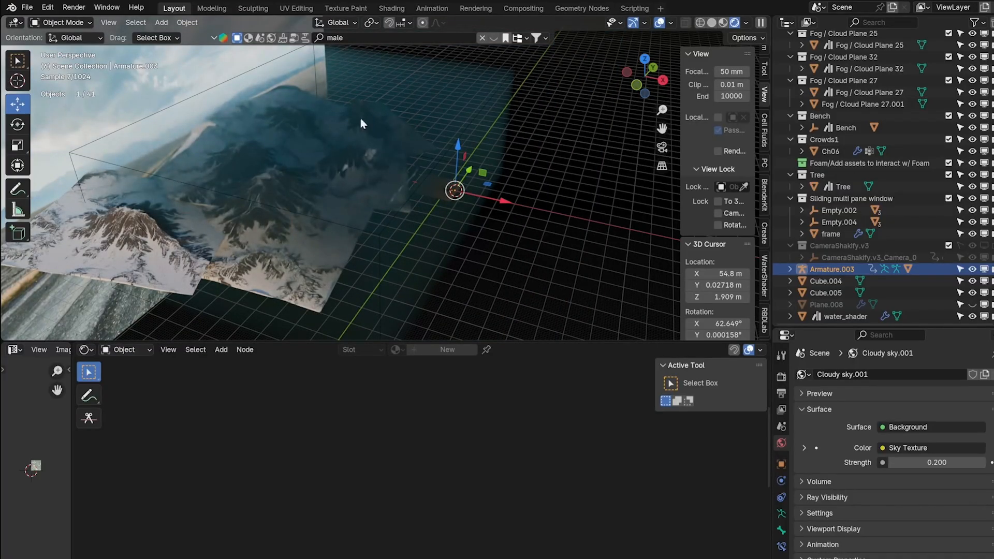
Select the volume box Cube.004 and scale it by 1.146 along the global X axis
left_click(349, 228)
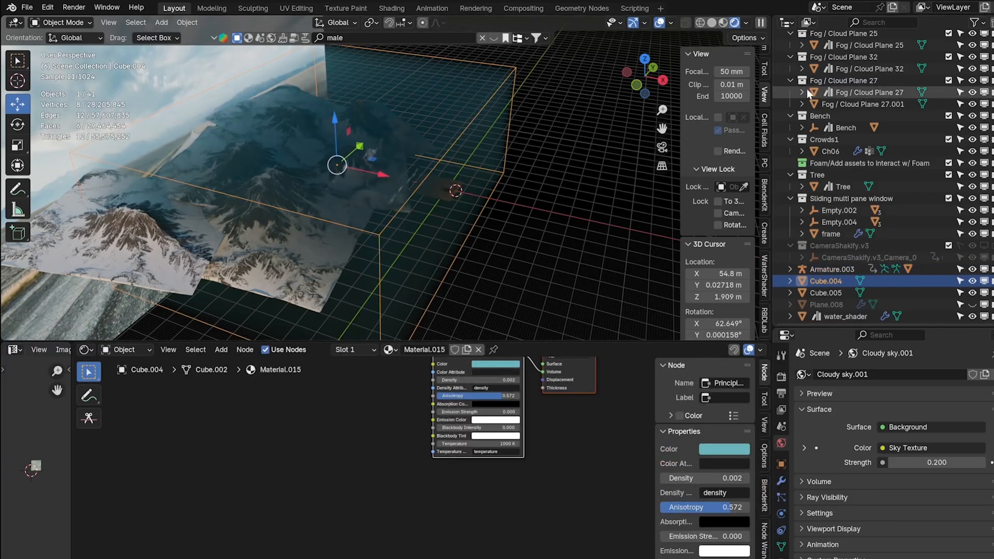
middle_click_drag(600, 122, 623, 128)
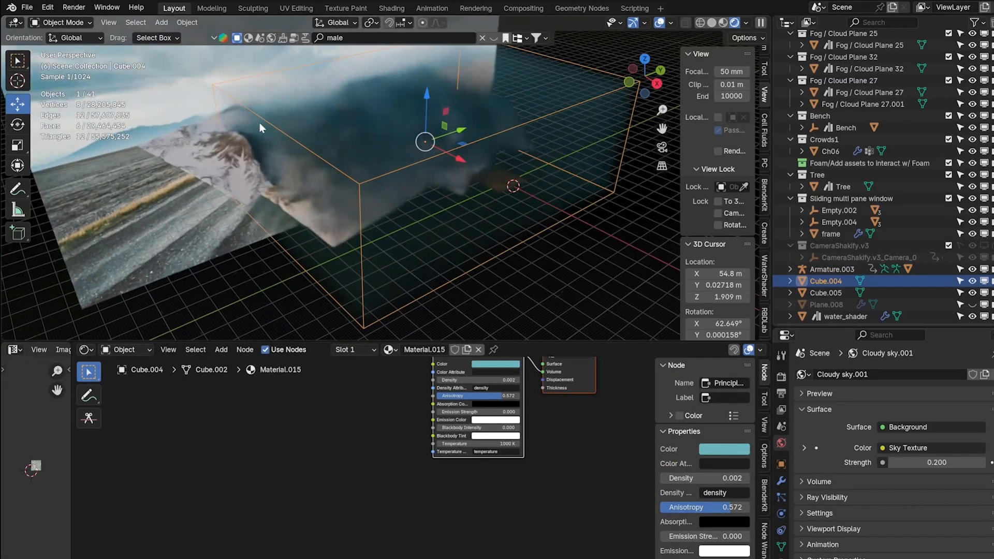
key("s")
key("x")
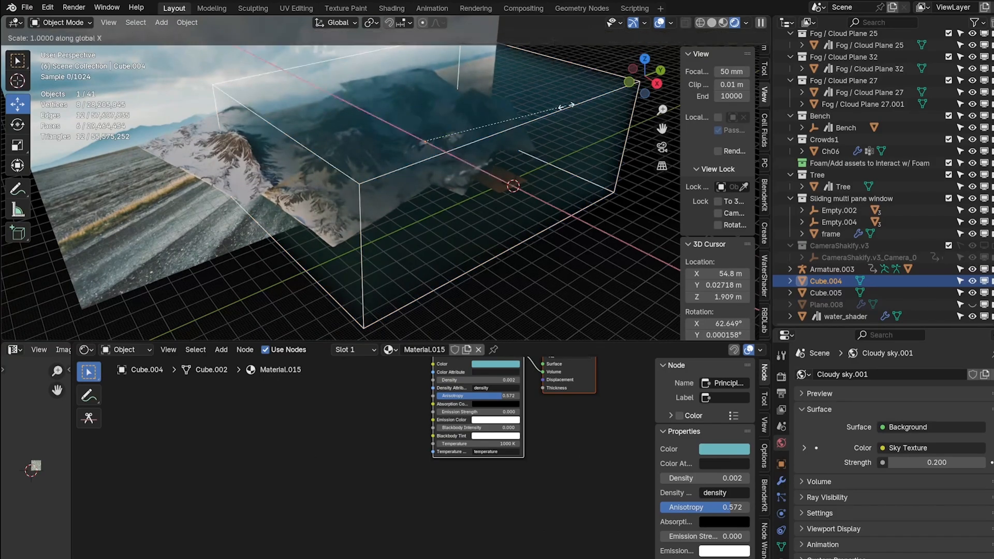
left_click(600, 112)
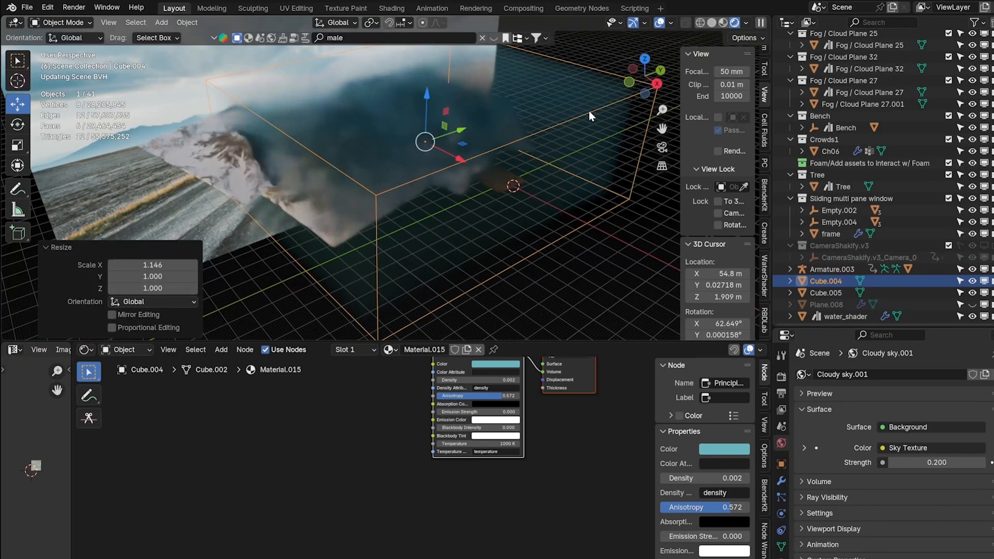
key("a")
key("s")
key("y")
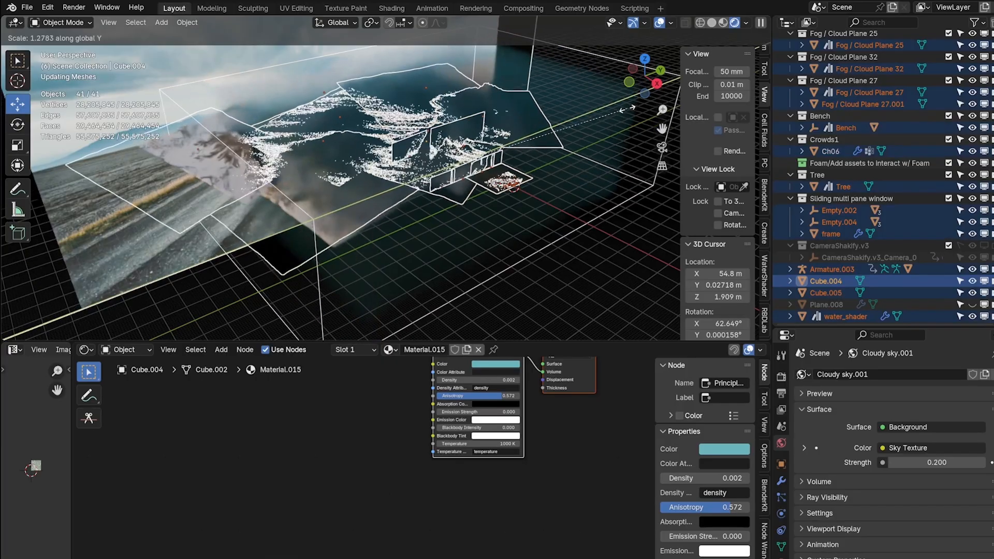
left_click(551, 174)
left_click(590, 206)
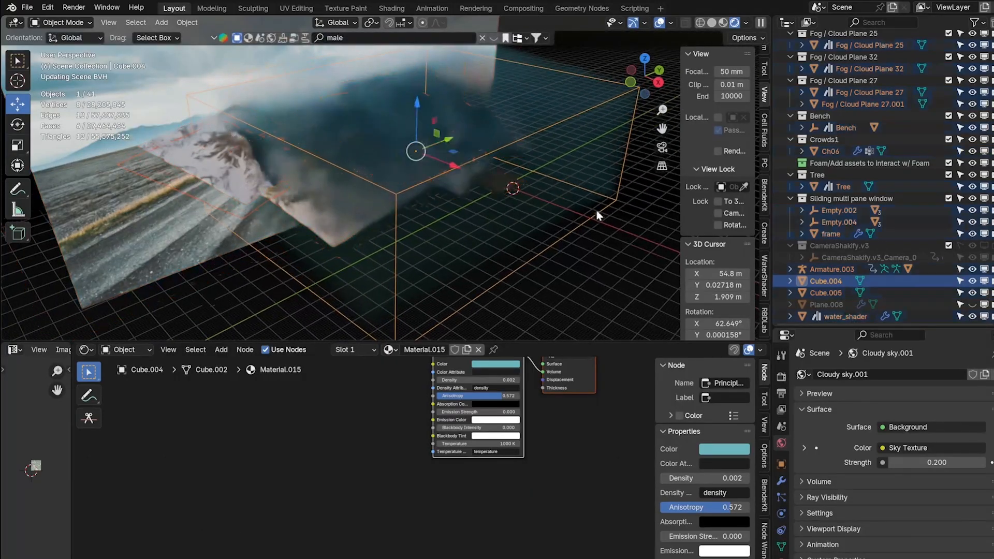
Examine the Principled Volume node of Cube.004's Material.015, open its material properties and collapse the Surface settings
middle_click_drag(522, 461, 461, 505)
scroll(496, 422, "up", 1)
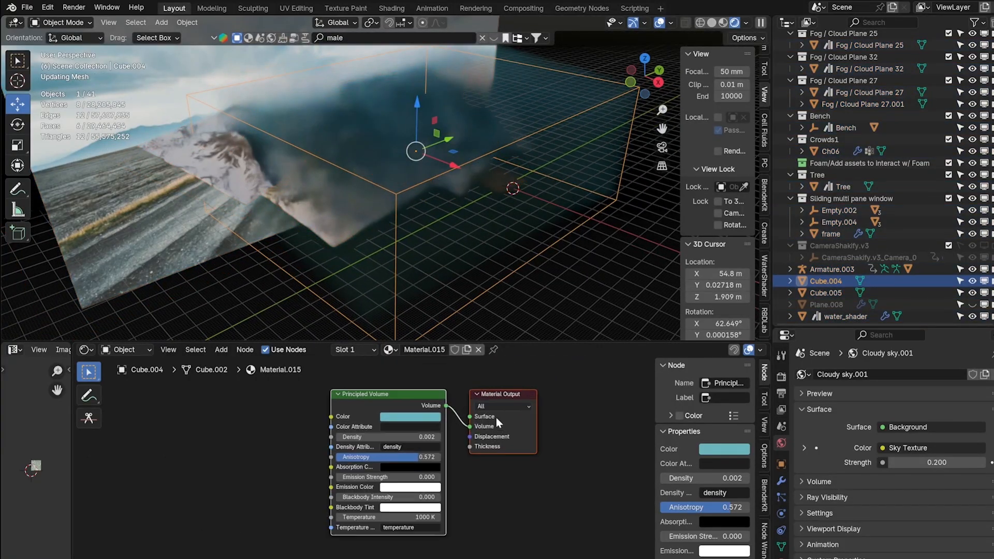
left_click(781, 558)
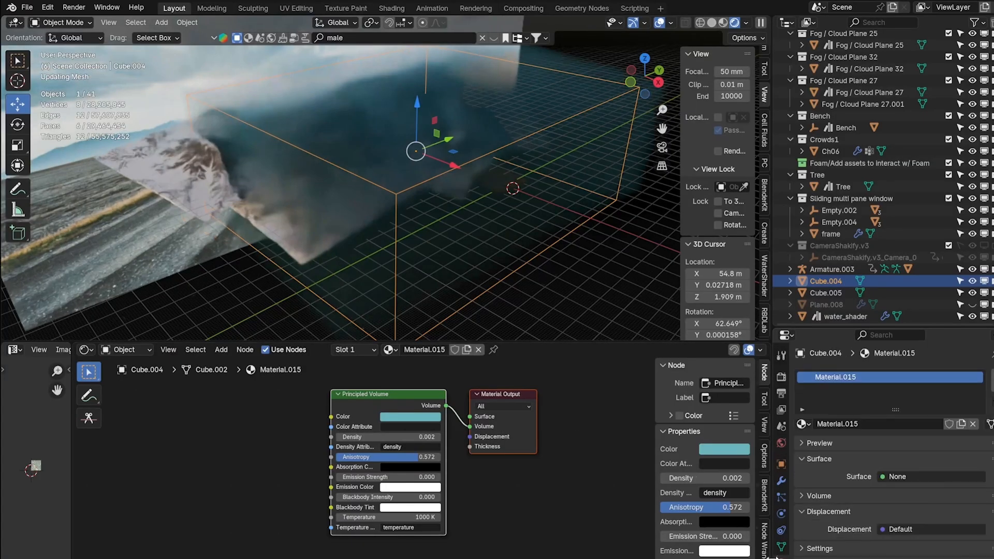
middle_click_drag(407, 411, 398, 418)
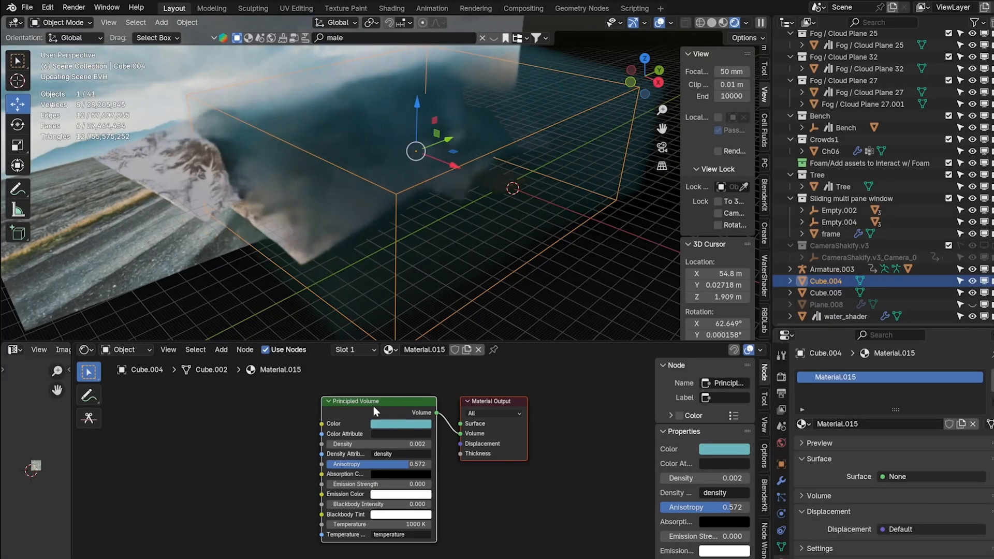
scroll(793, 524, "down", 1)
scroll(796, 497, "up", 1)
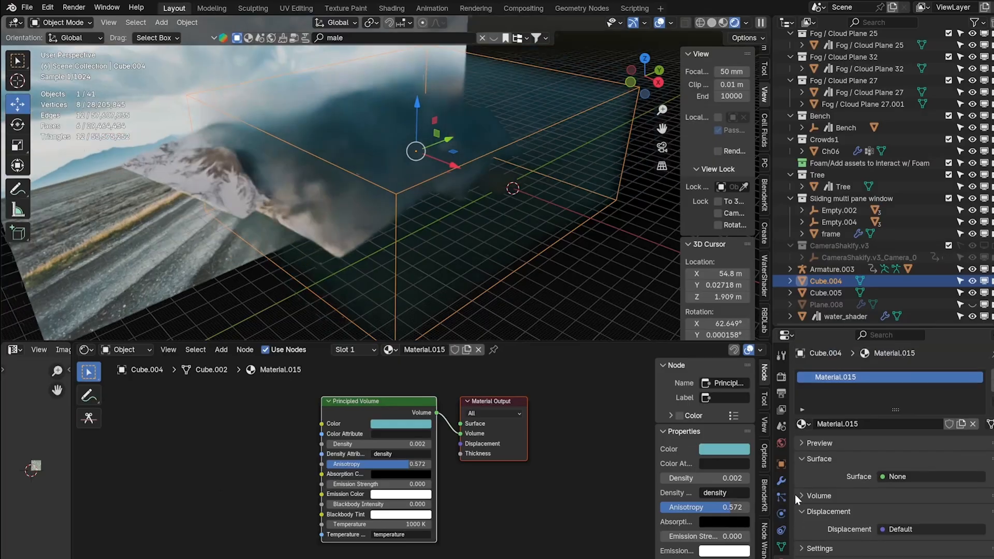
left_click(798, 458)
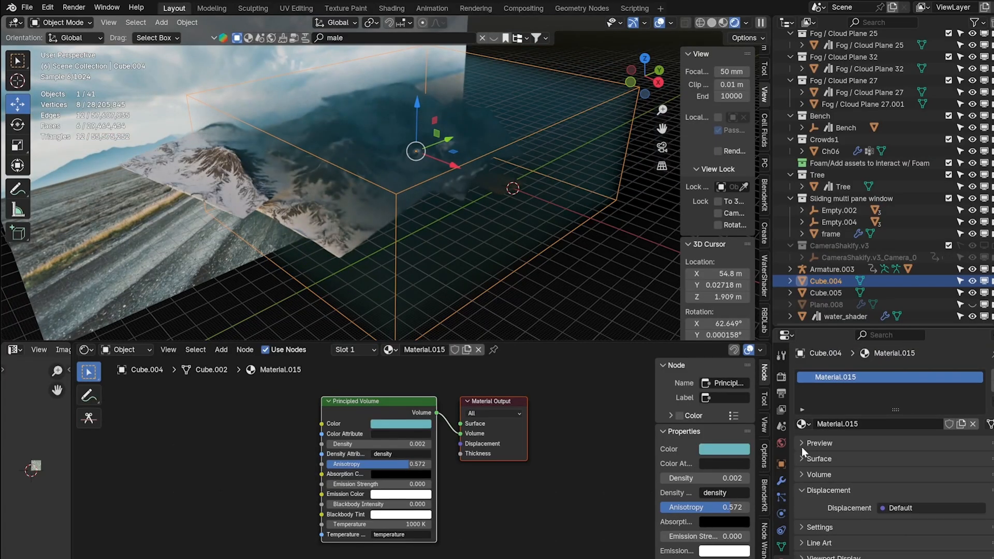
Expand the preview of Material.015 and search the shader nodes to add for "vol"
left_click(803, 443)
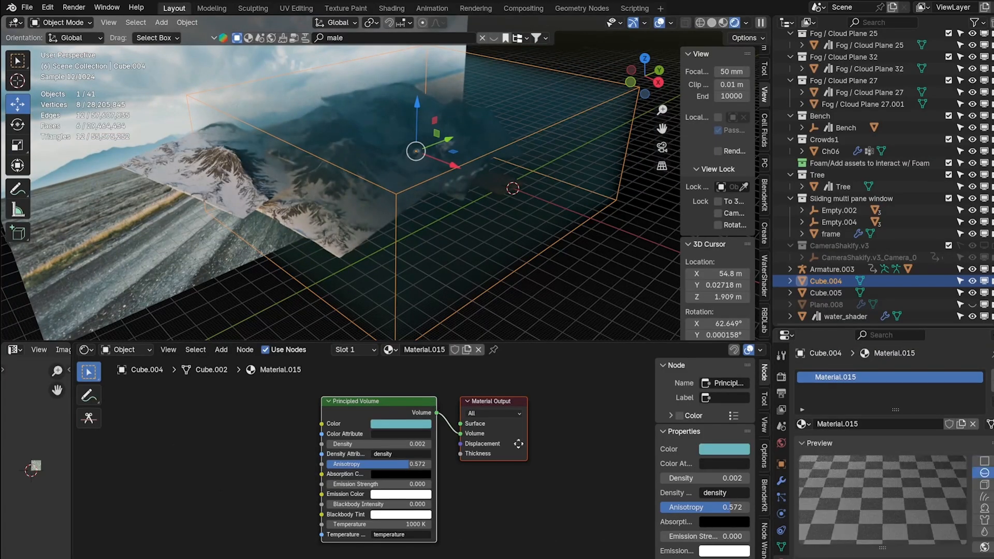
middle_click_drag(518, 444, 508, 446)
left_click_drag(401, 409, 368, 416)
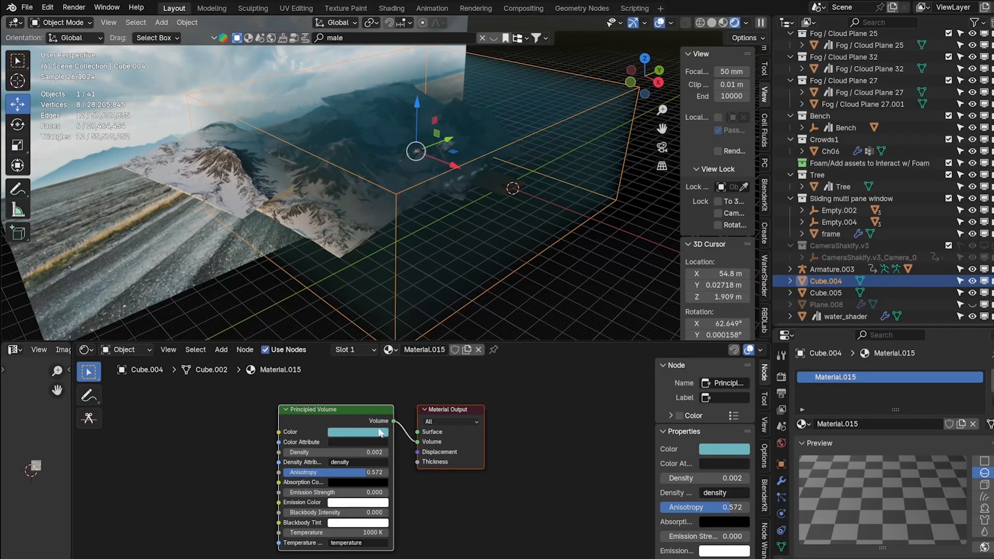
key("shift+a")
left_click(185, 426)
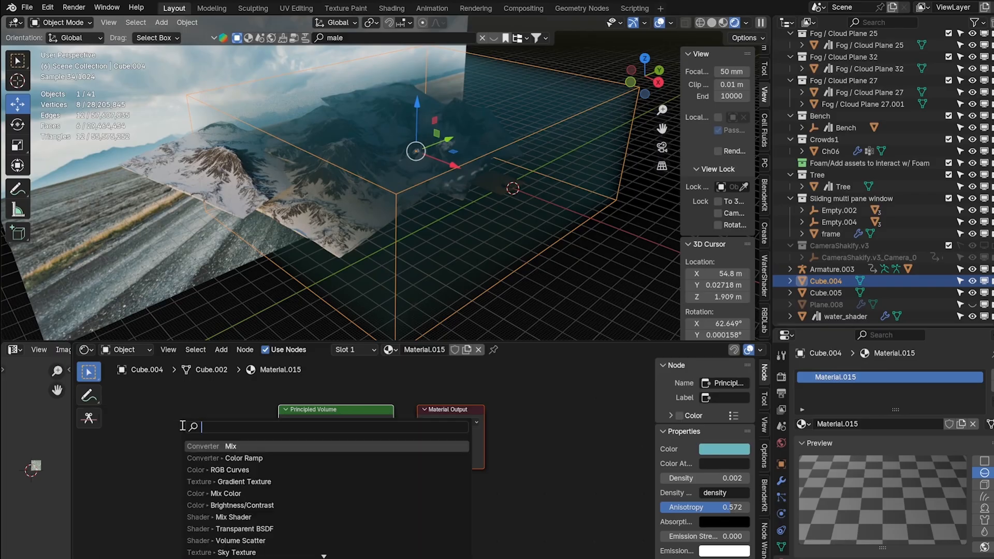
type("vol")
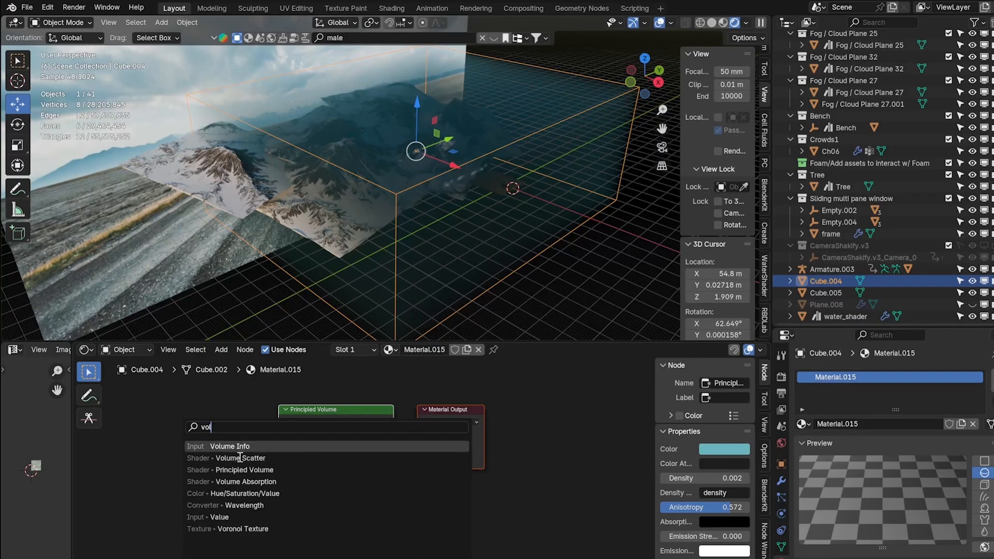
key("Escape")
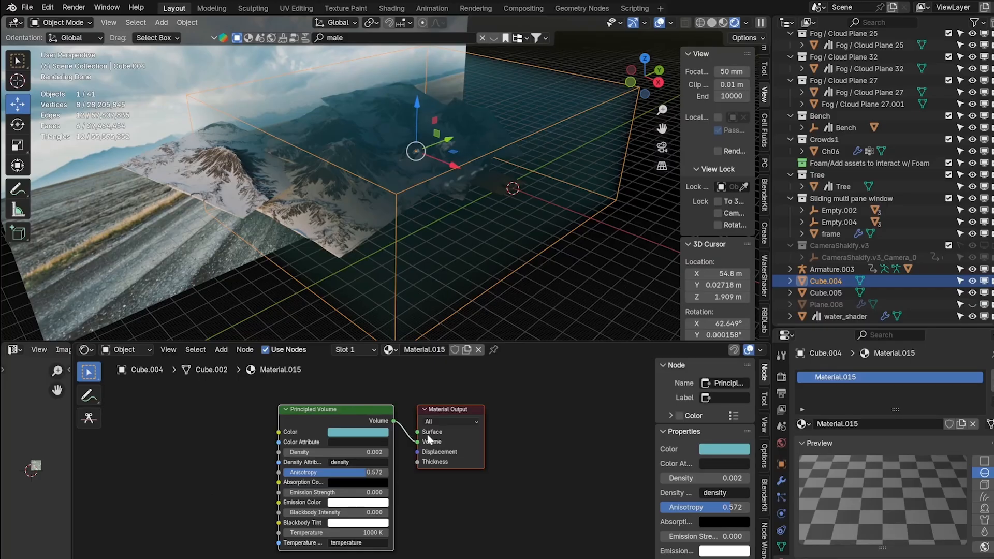
Try linking the Principled Volume to the Material Output's Surface input and reconnect it to Volume
left_click_drag(419, 442, 417, 432)
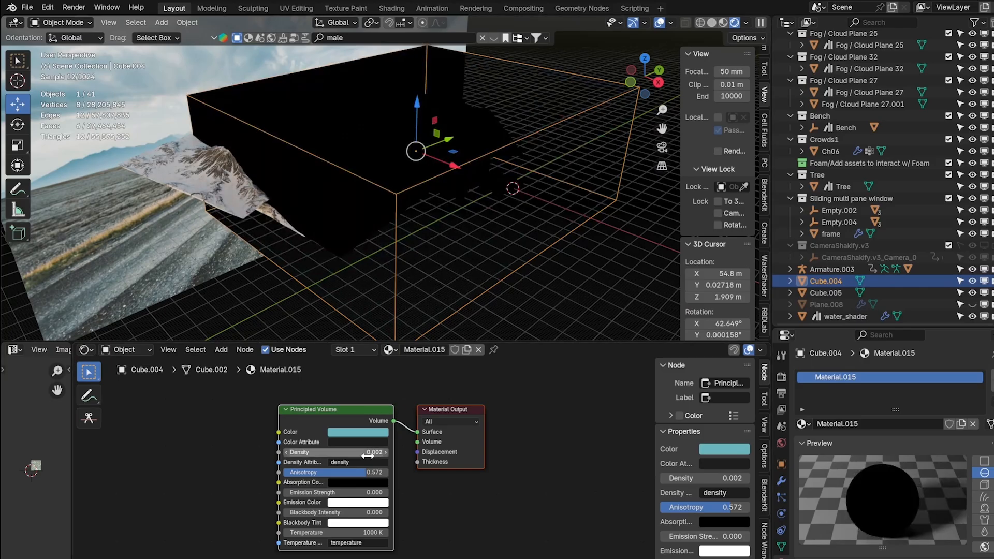
left_click_drag(417, 432, 417, 442)
Look through the camera, try a Principled Volume density of 0.102 and restore it to 0.002
scroll(361, 135, "up", 2)
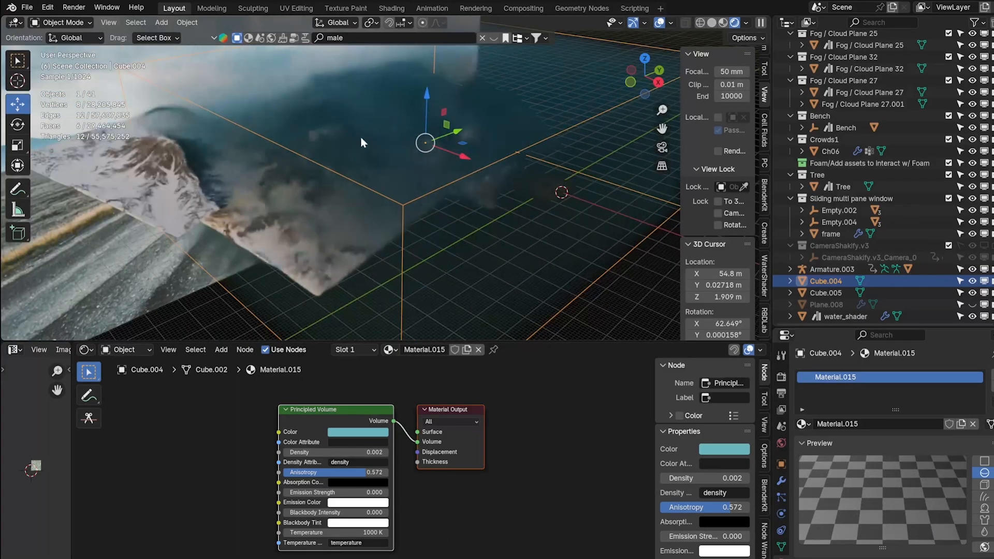
scroll(414, 466, "down", 1)
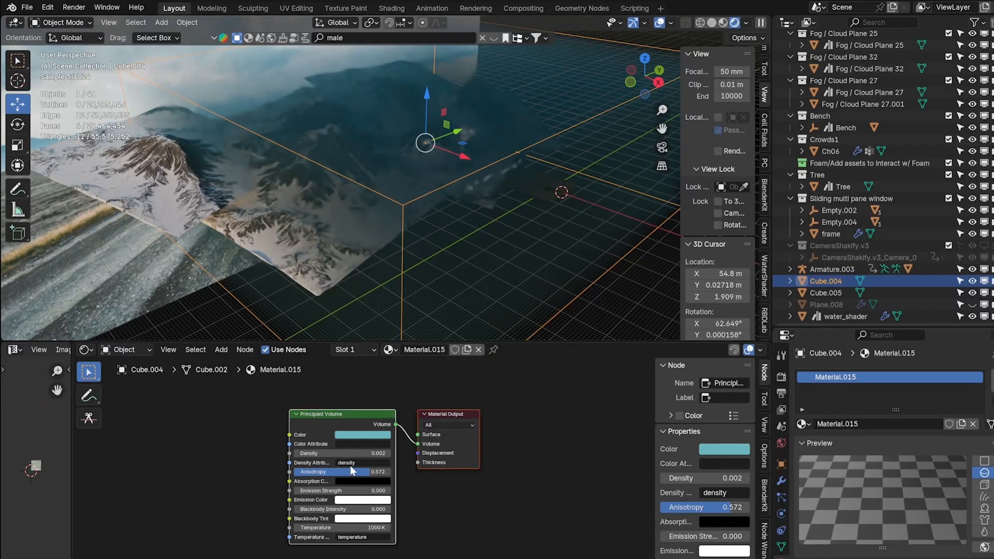
scroll(422, 466, "up", 3)
scroll(365, 451, "up", 1)
key("KP_0")
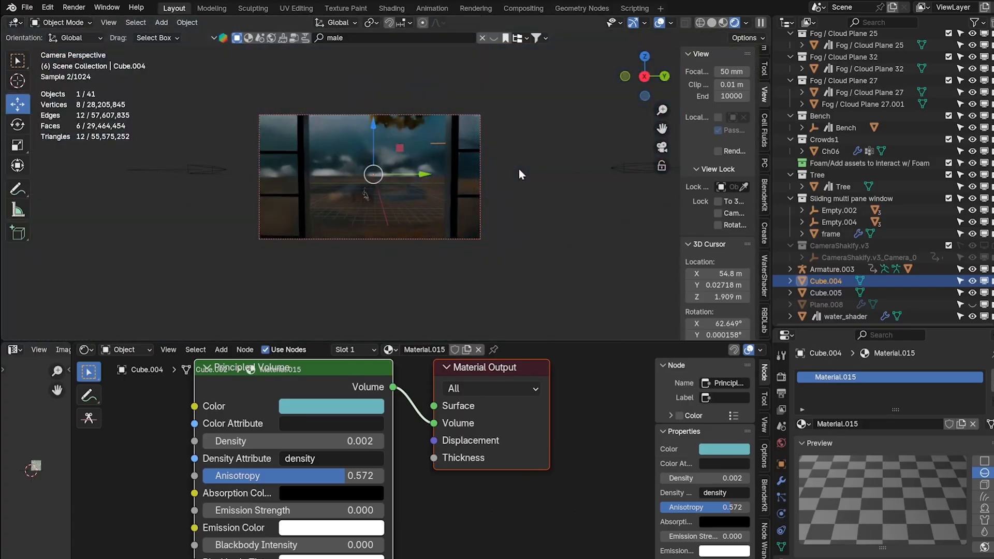
left_click(379, 441)
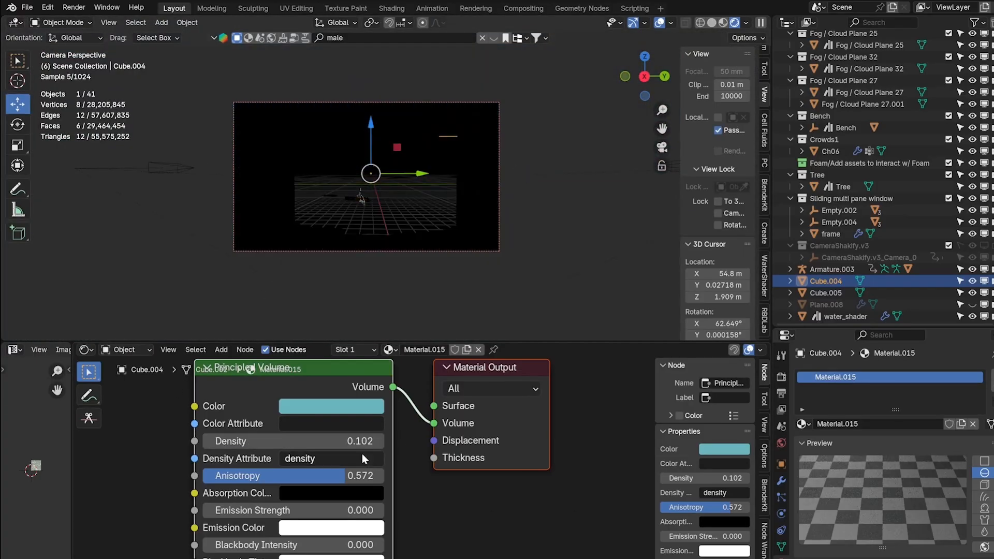
left_click(356, 443)
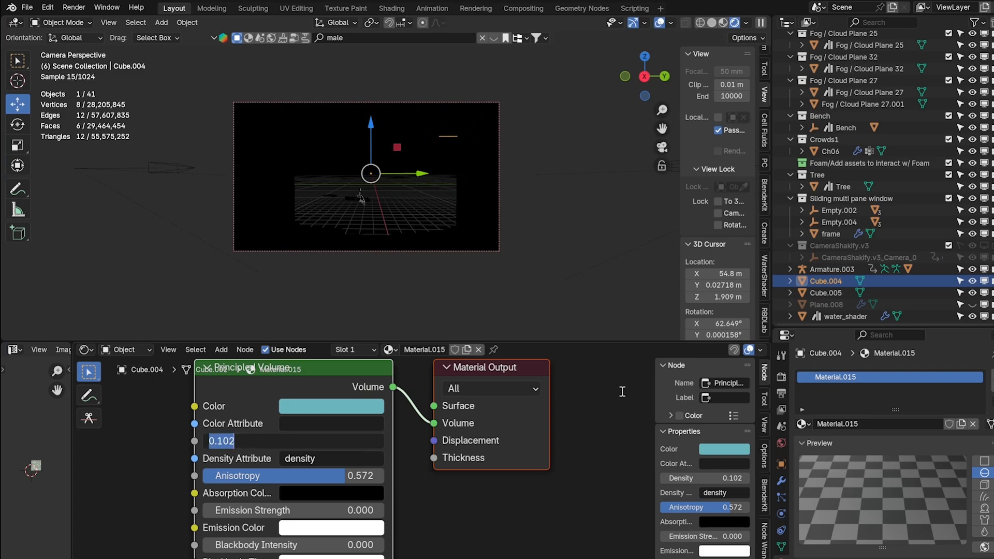
type("0.002")
key("Return")
Set the Principled Volume's anisotropy to 0.428 and view the scene through the camera in solid shading
left_click_drag(344, 476, 353, 475)
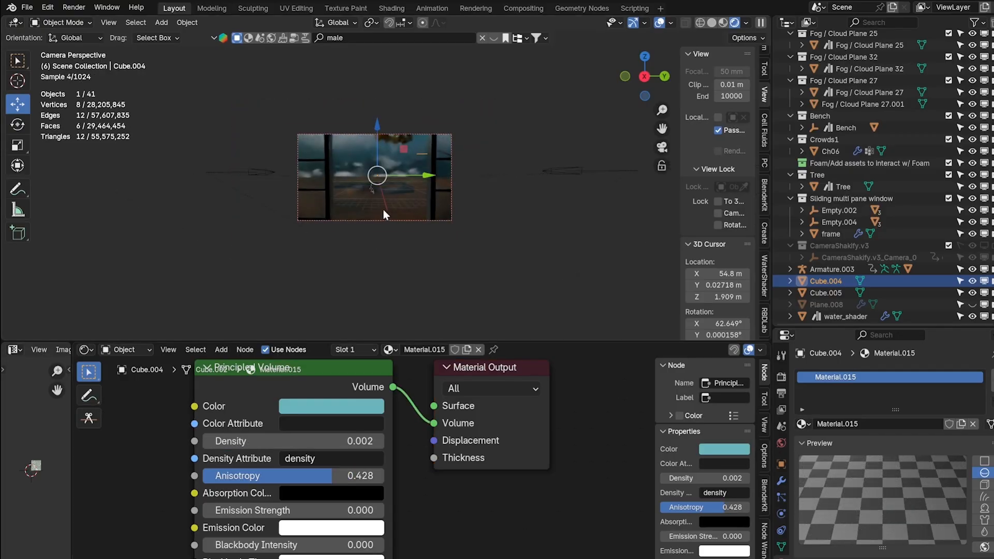
scroll(383, 209, "up", 3)
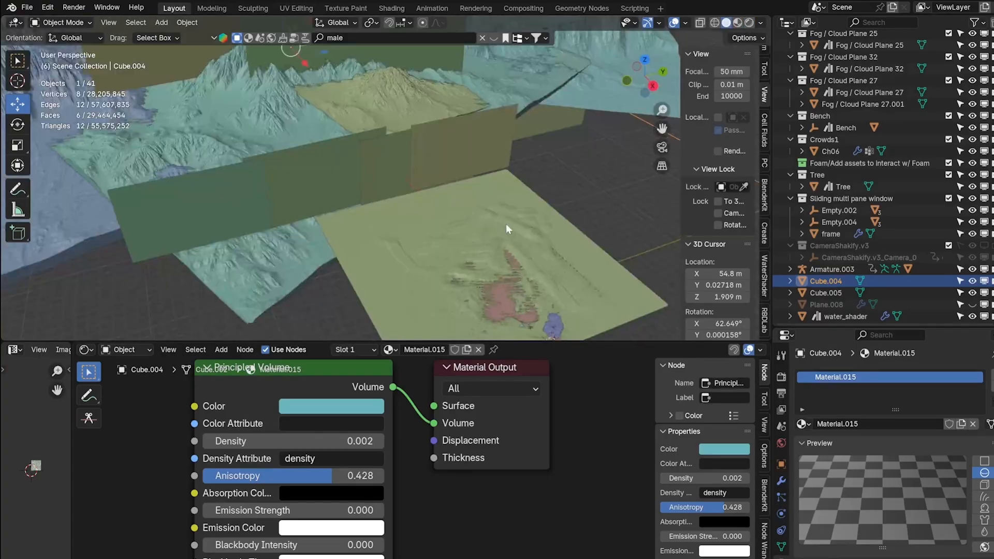
scroll(505, 240, "up", 4)
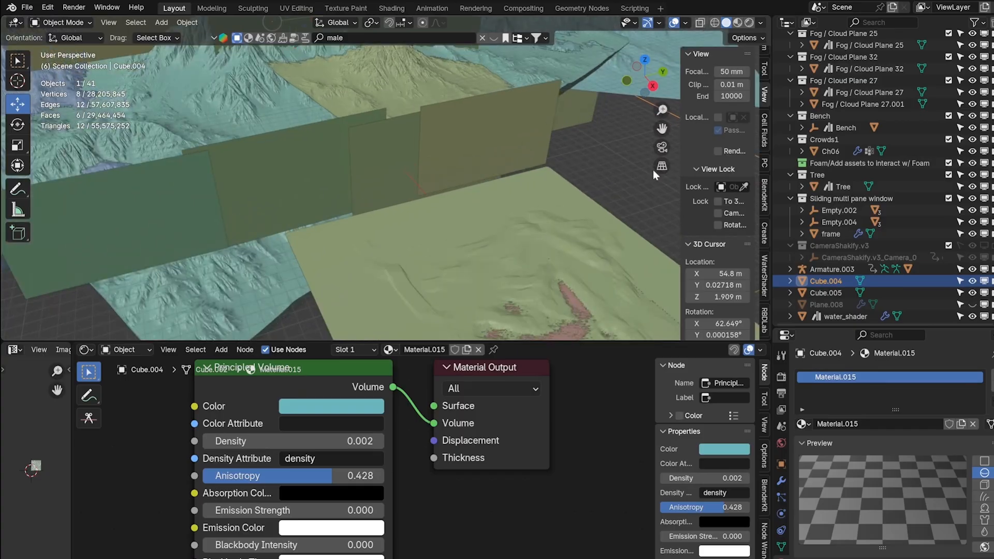
middle_click_drag(670, 132, 685, 216)
key("KP_0")
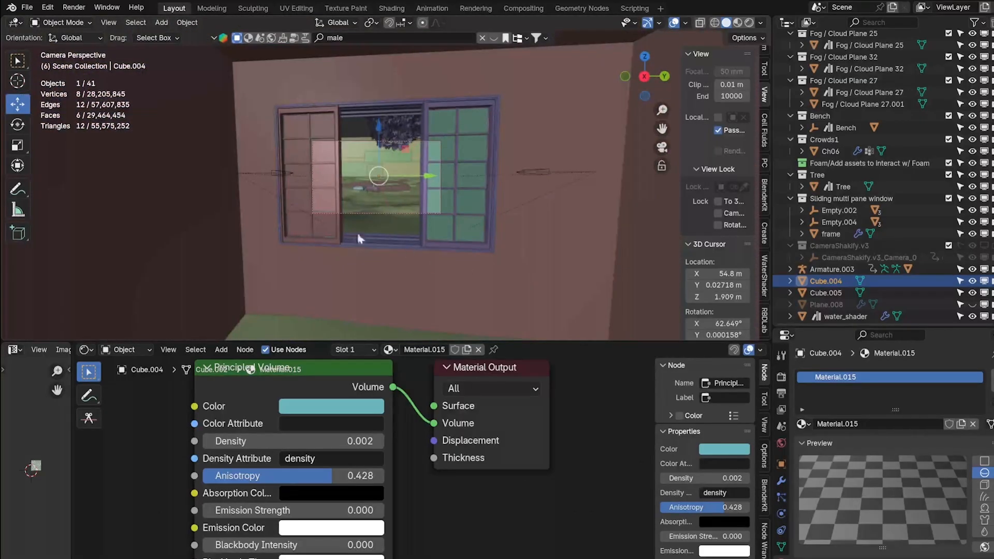
Switch the node editor to the Timeline, select the camera and insert a Location, Rotation & Scale keyframe at frame 1
left_click(95, 354)
left_click(250, 389)
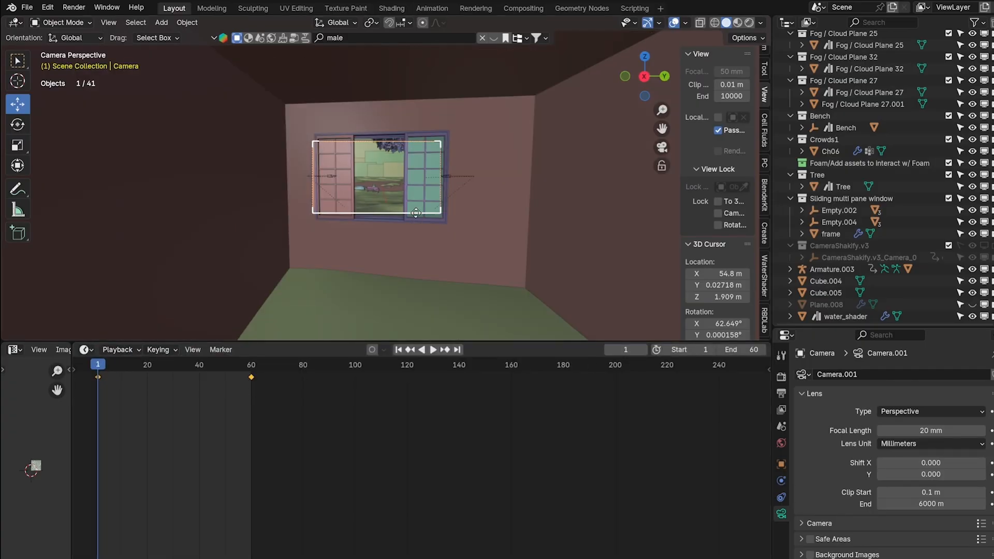
key("i")
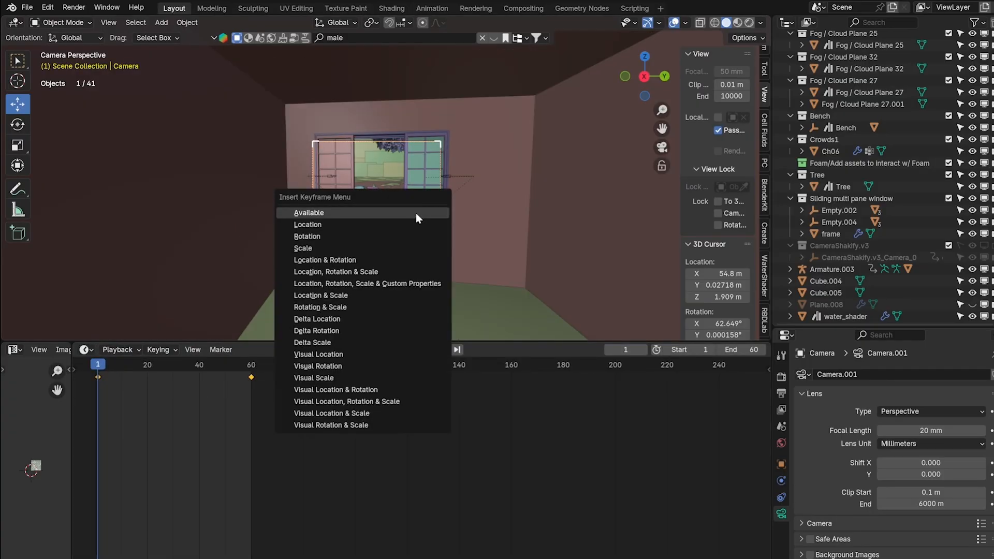
left_click(404, 274)
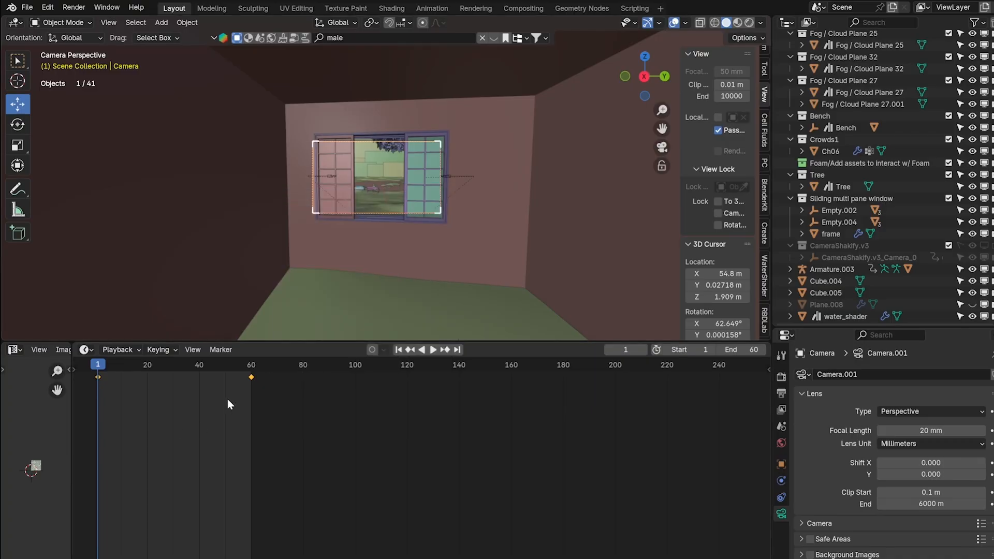
Review the camera animation from the camera's view at frame 60 and scrub the timeline to frame 37
left_click(251, 368)
scroll(404, 218, "up", 4)
middle_click_drag(420, 213, 428, 220)
scroll(436, 225, "down", 5)
key("KP_0")
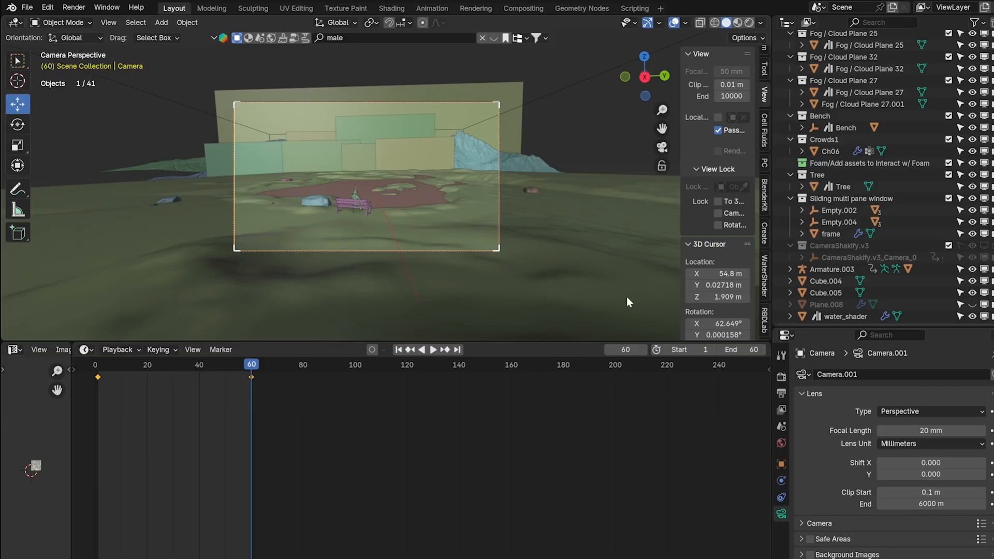
right_click(101, 388)
key("shift+ctrl+space")
left_click_drag(135, 378, 191, 388)
Locate the camera's Camera Shakify settings, browse the Get Extensions list in the Preferences and close it
scroll(846, 520, "down", 5)
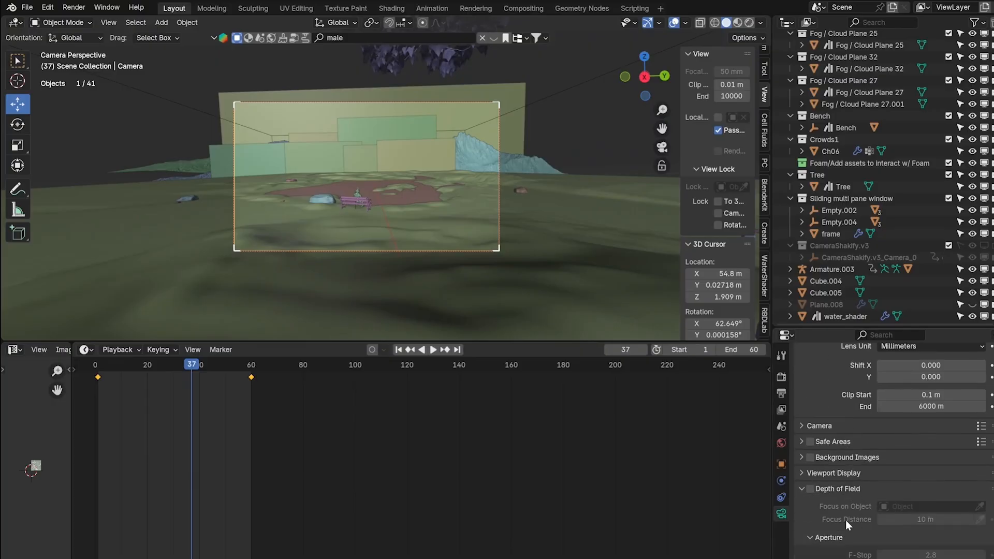
scroll(846, 520, "down", 5)
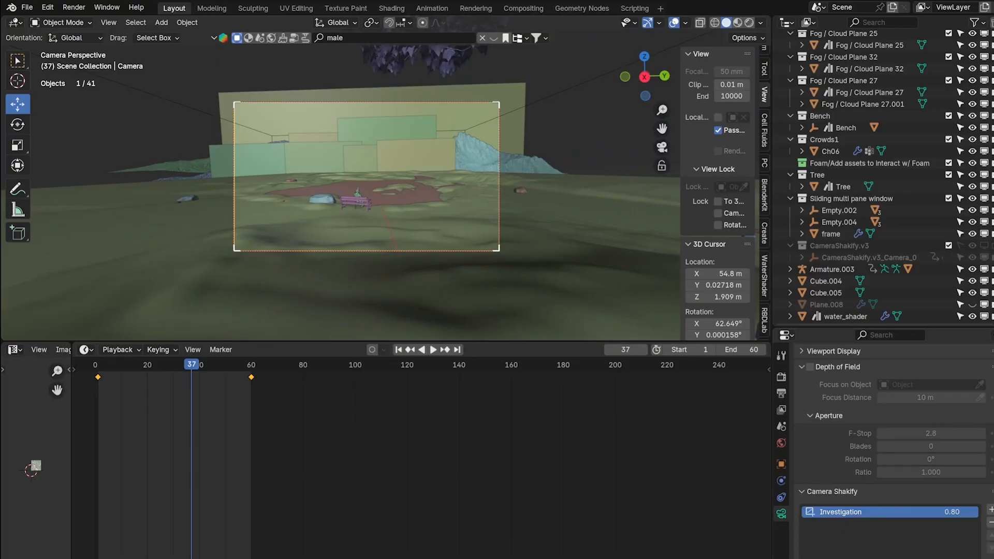
left_click(48, 7)
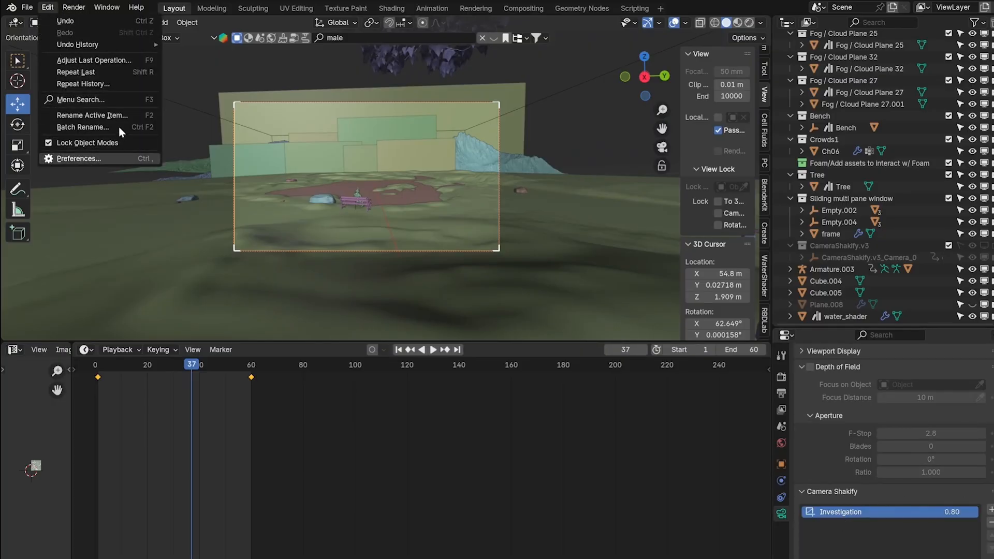
left_click(103, 159)
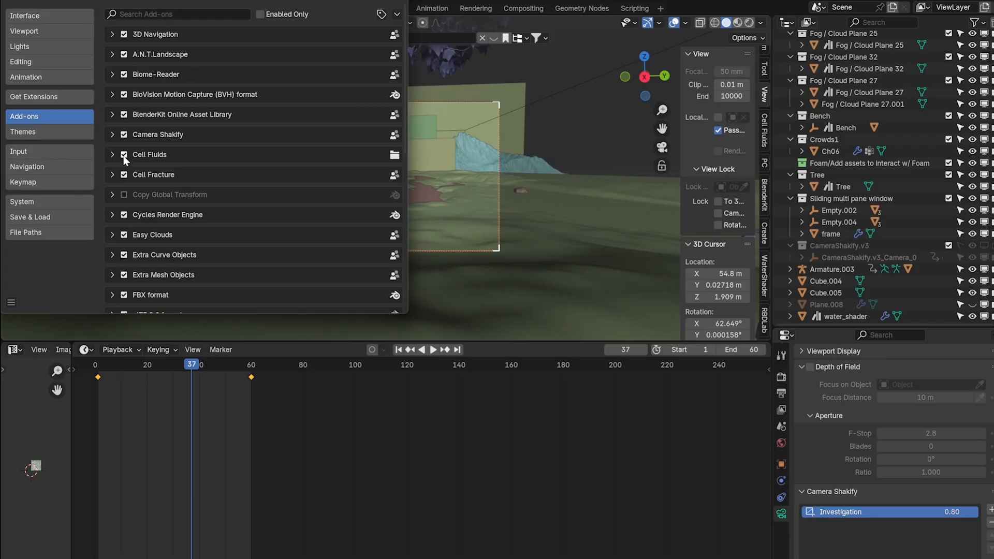
left_click(66, 96)
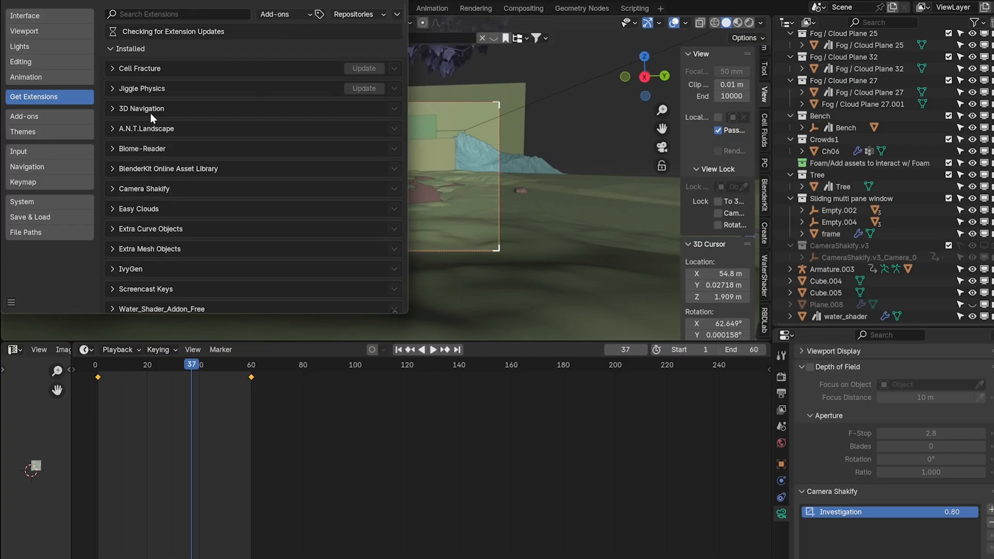
scroll(209, 200, "down", 4)
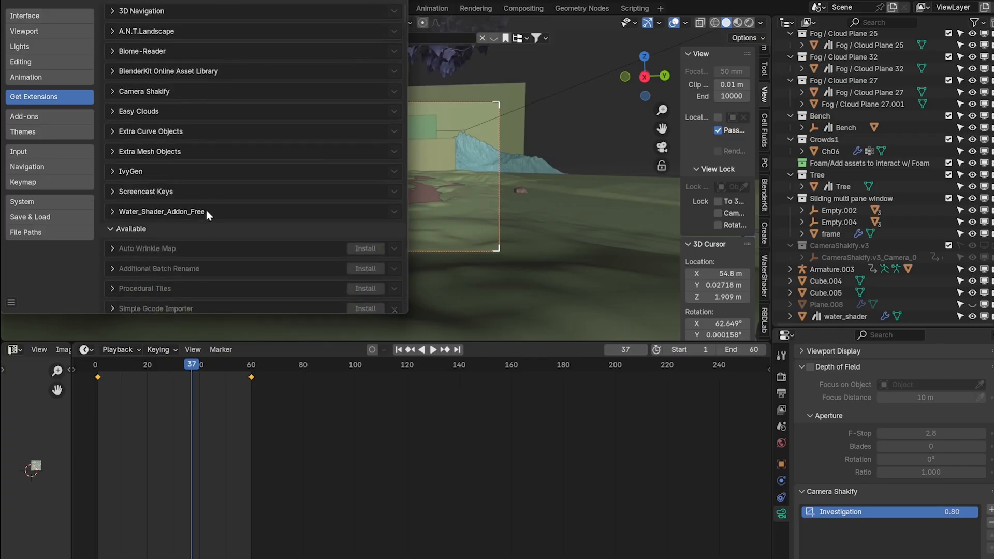
scroll(202, 214, "down", 12)
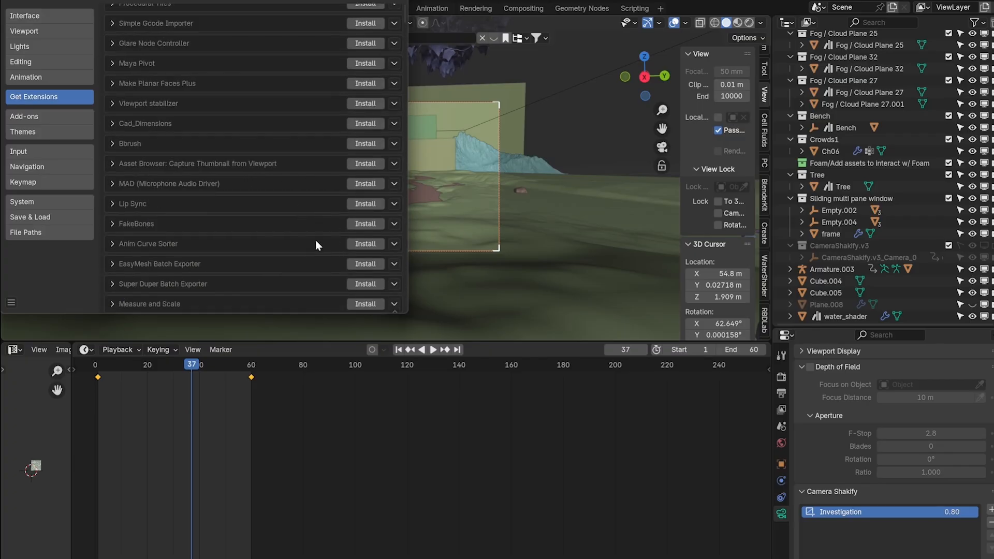
scroll(321, 243, "down", 3)
scroll(304, 244, "down", 2)
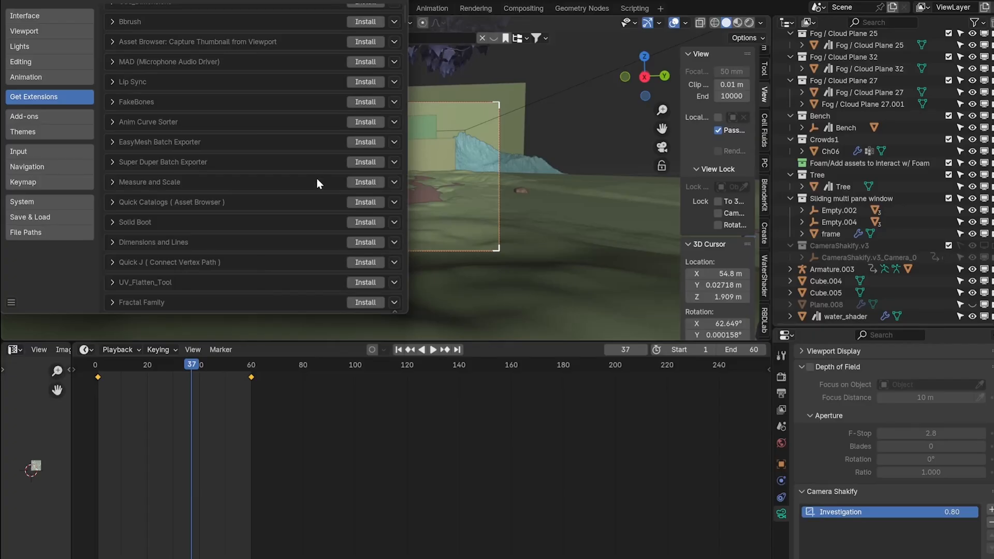
scroll(178, 151, "up", 3)
scroll(178, 151, "up", 15)
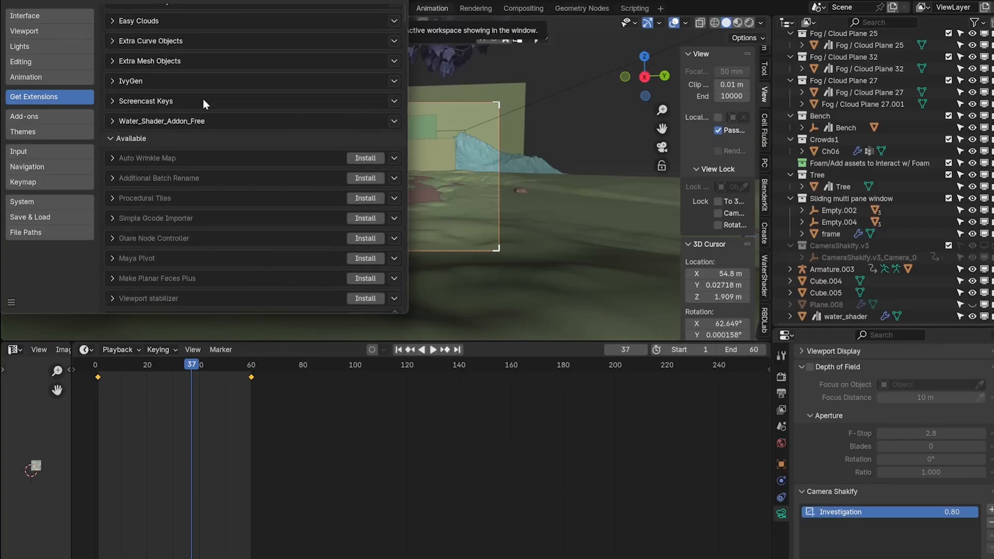
left_click(395, 2)
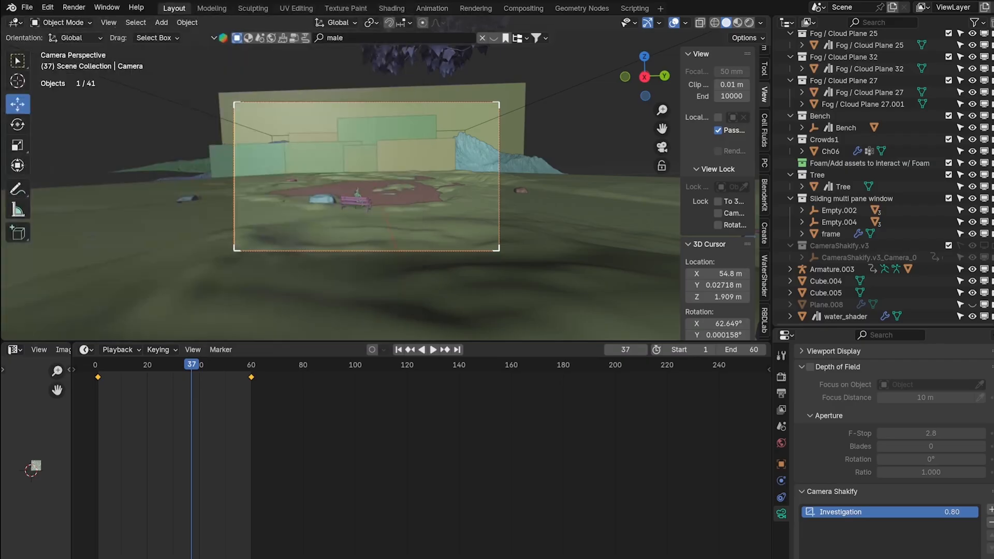
Review the Investigation shake settings in Camera Shakify and set the camera's clip end to 6022 m
scroll(895, 450, "down", 1)
scroll(884, 530, "down", 4)
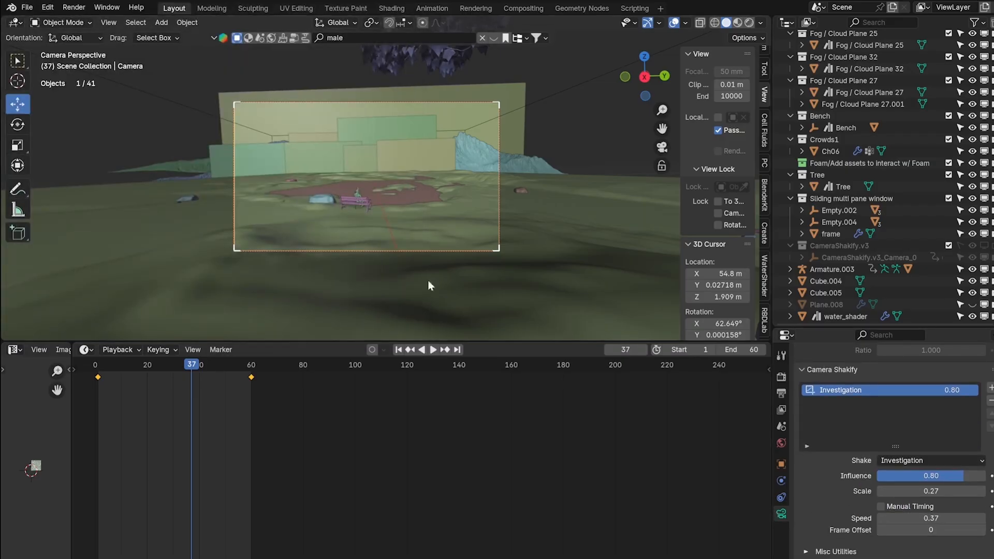
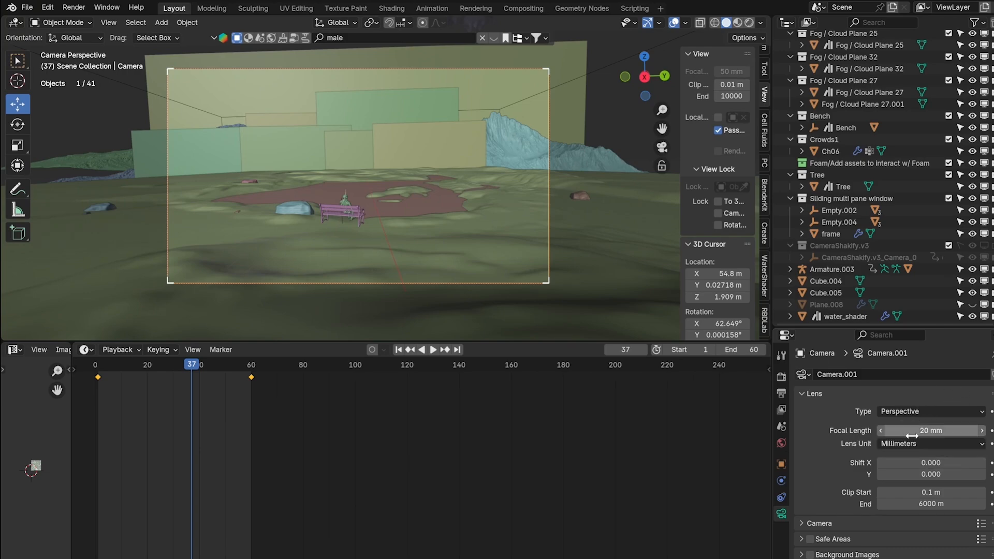
scroll(942, 445, "down", 2)
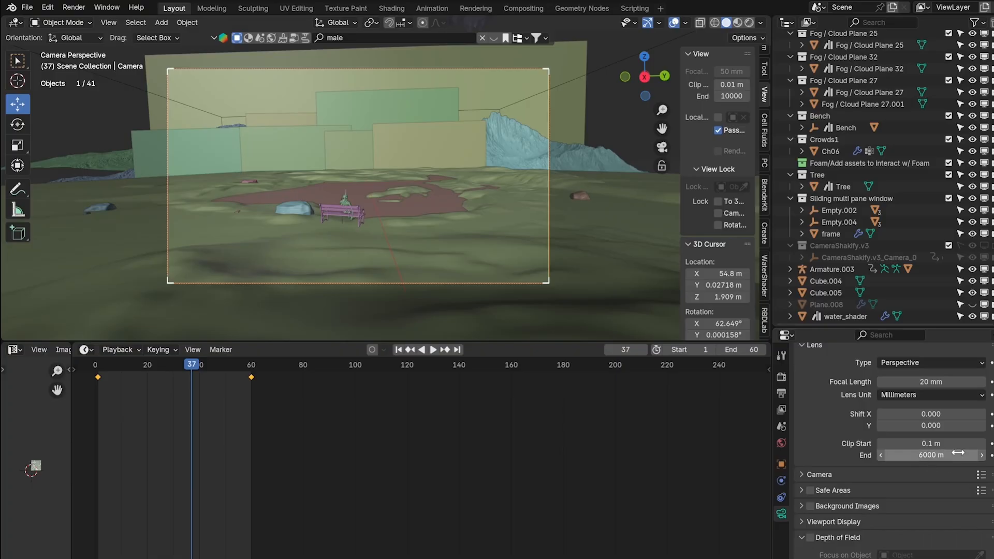
left_click_drag(937, 455, 948, 455)
Leave the camera view and examine the ground, cloud planes and mountains from outside
scroll(209, 177, "down", 4)
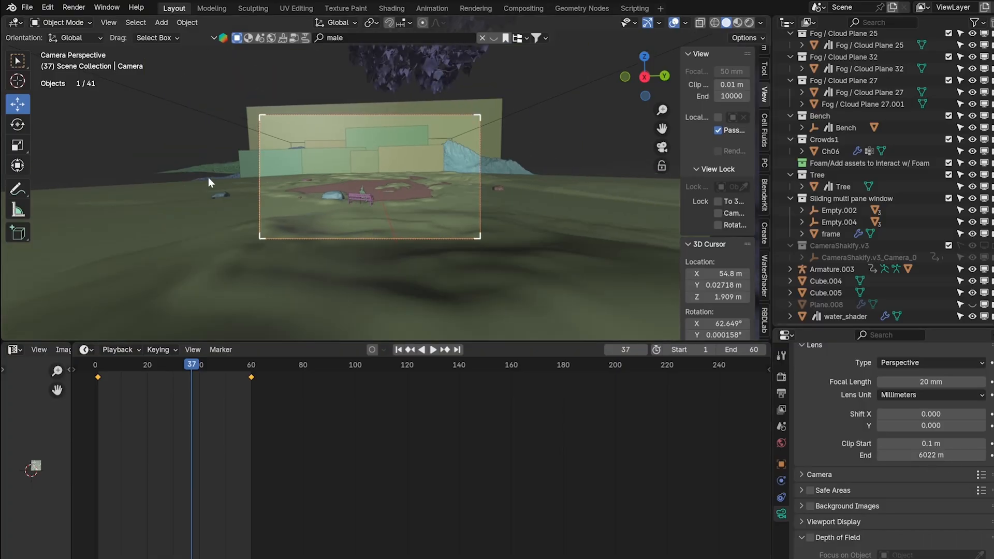
middle_click_drag(208, 177, 243, 195)
scroll(321, 189, "down", 4)
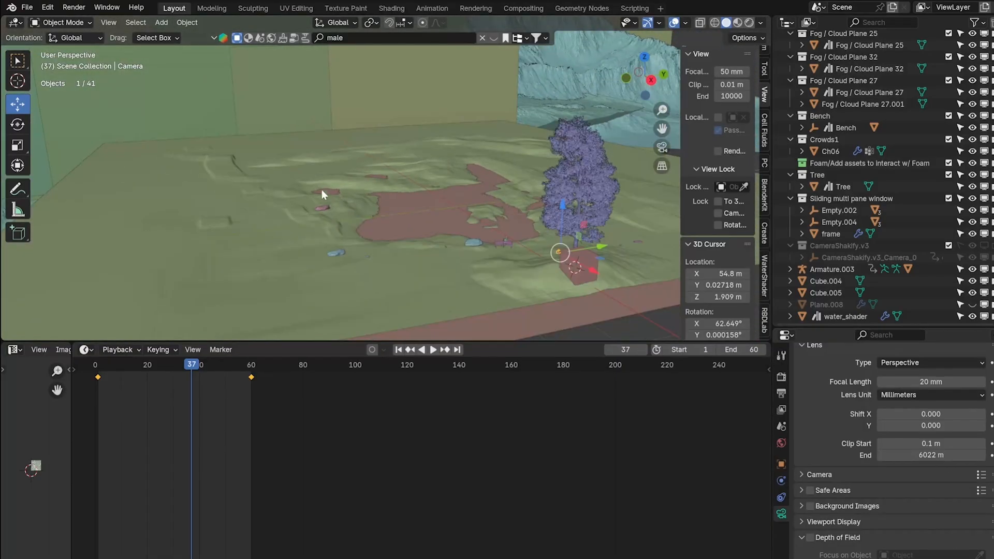
scroll(322, 189, "down", 12)
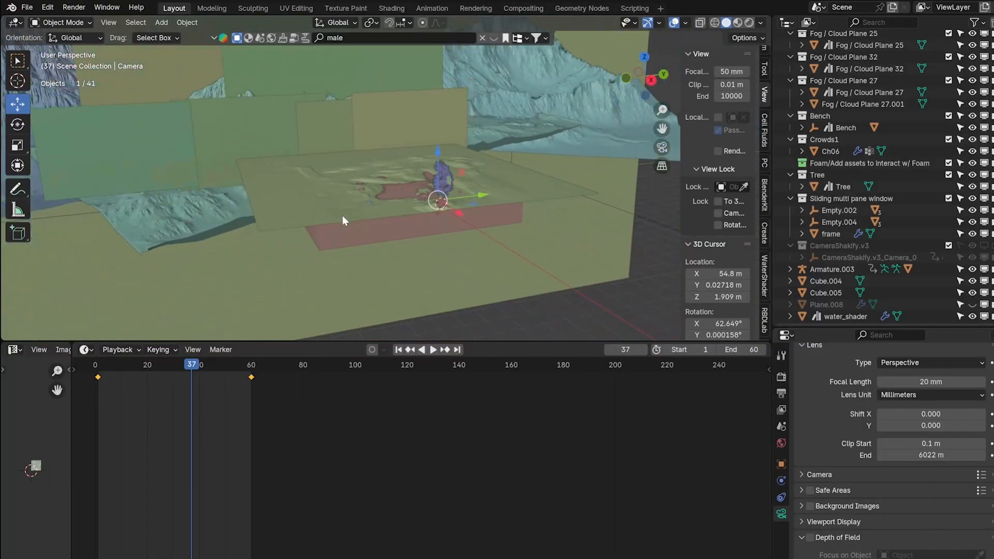
Return to the camera's view, raise the camera's clip end slightly and widen the viewport's sidebar
scroll(482, 198, "up", 14)
middle_click_drag(481, 198, 487, 244)
key("KP_0")
scroll(377, 126, "up", 3)
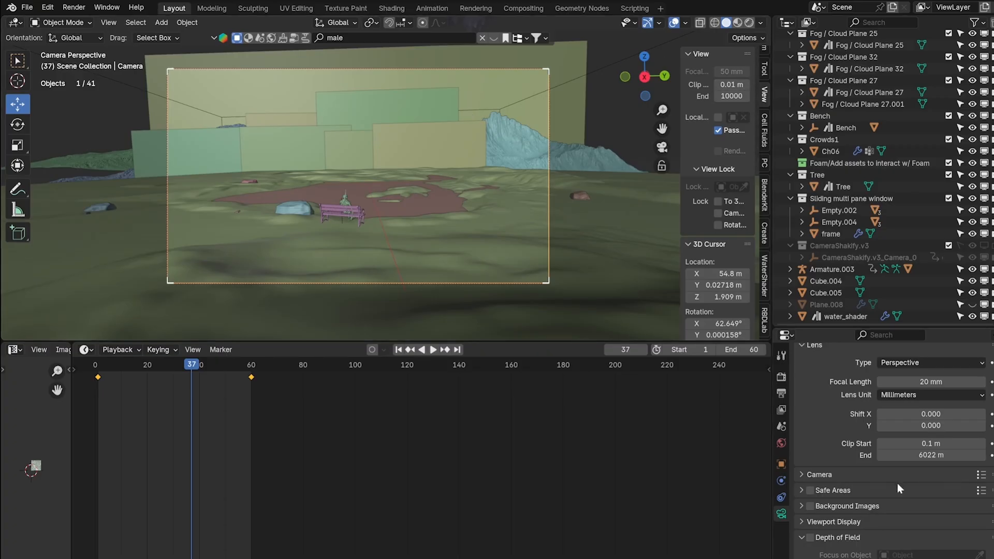
left_click_drag(905, 460, 914, 460)
left_click_drag(679, 123, 564, 122)
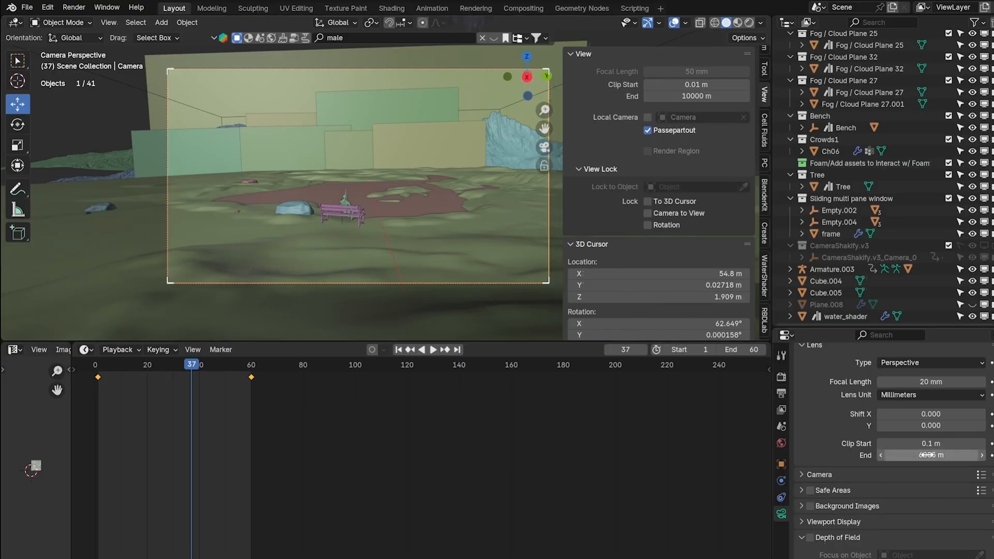
Remove the existing Investigation shake from the camera's Camera Shakify list and add a new shake
scroll(909, 508, "down", 10)
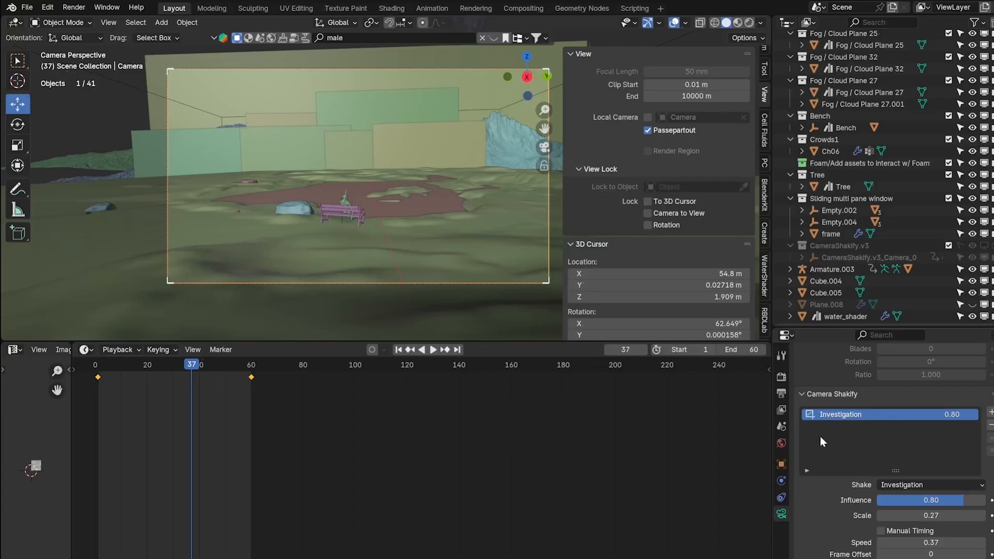
left_click(990, 426)
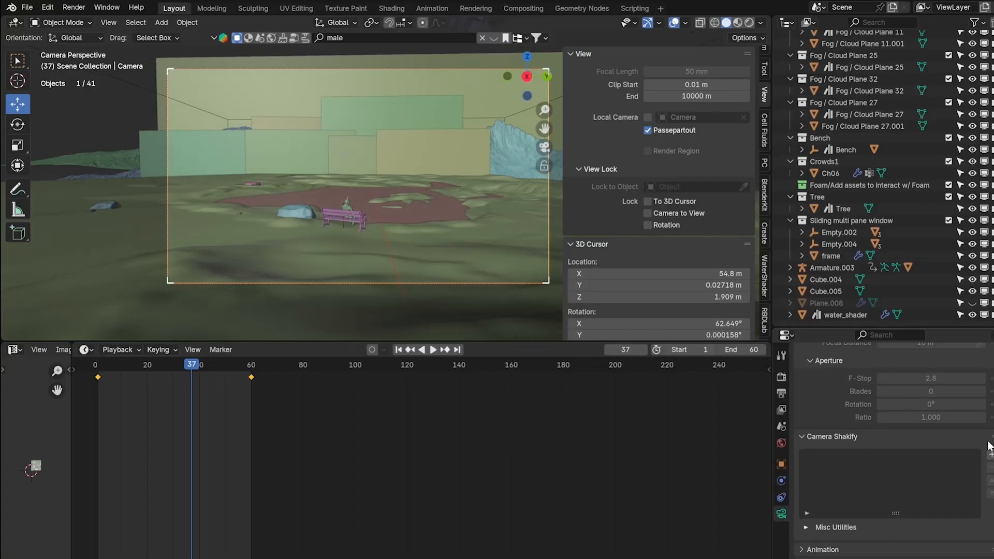
left_click(990, 454)
Try the new Investigation shake at an influence of 1.00 and play back the camera animation
mouse_move(960, 494)
left_mouse_down()
mouse_move(944, 494)
mouse_move(970, 495)
mouse_move(951, 494)
left_mouse_up()
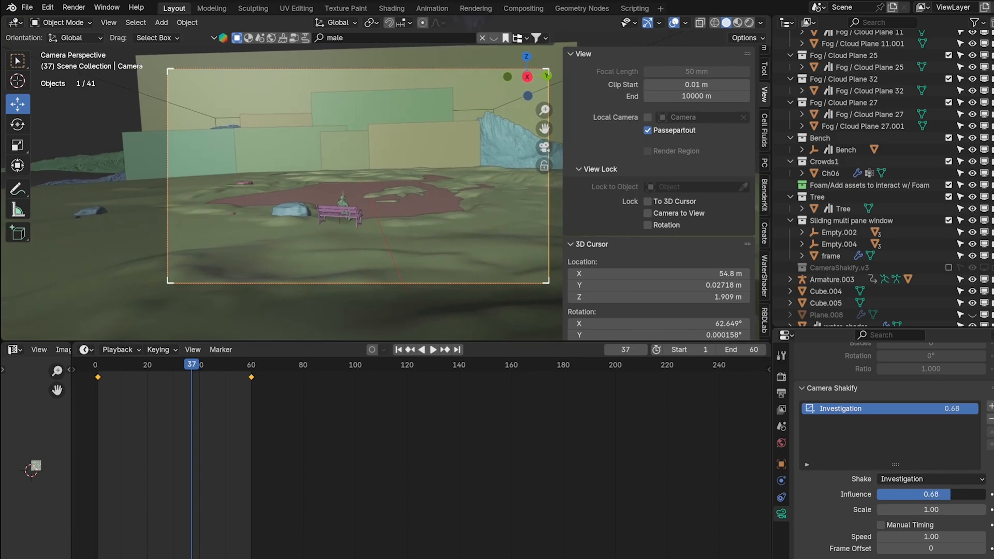
left_click_drag(172, 369, 116, 367)
left_click_drag(951, 497, 986, 497)
key("space")
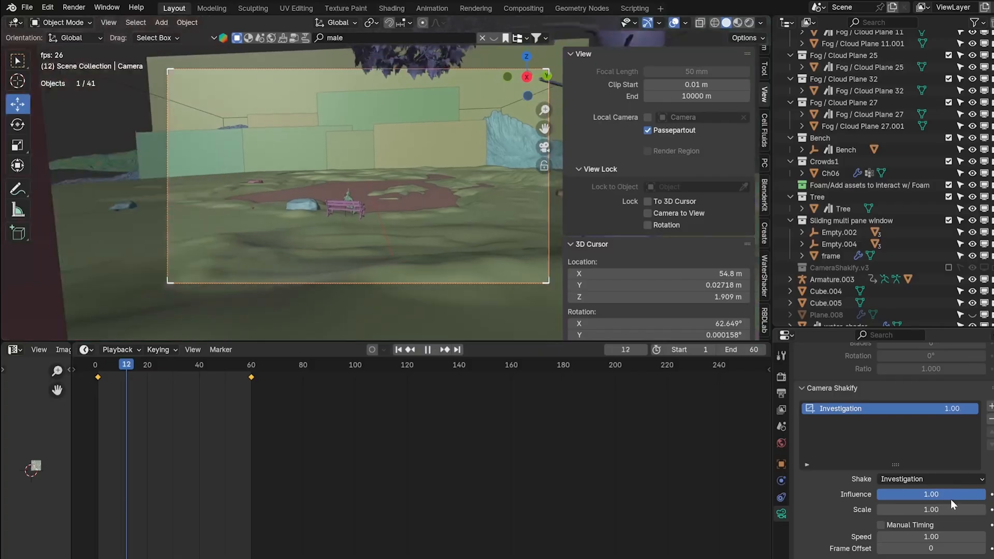
key("space")
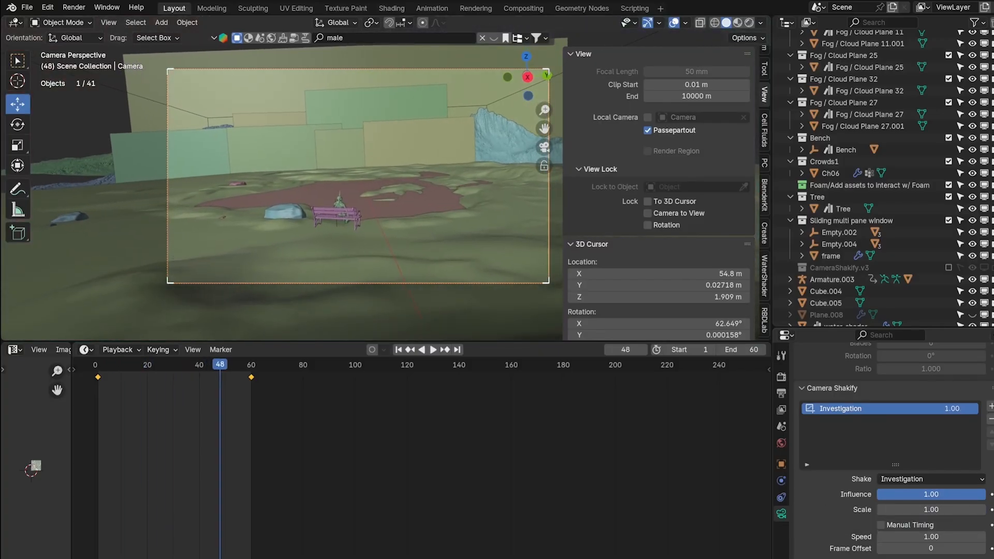
Set the shake's influence to 0.76, try Bike On Gravel (2D) and change the shake type to Out Car Window
left_click_drag(948, 495, 922, 494)
left_click(961, 480)
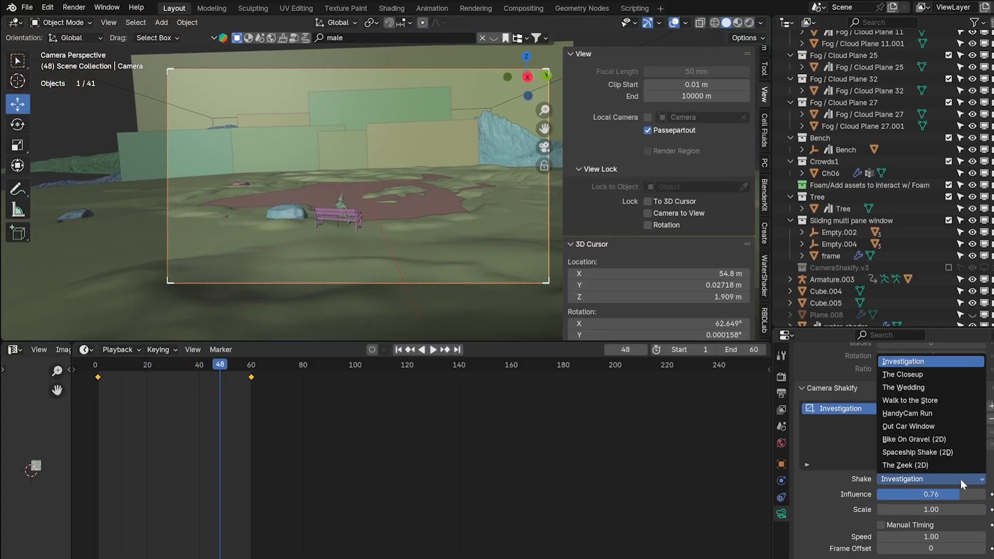
left_click(916, 439)
left_click(932, 480)
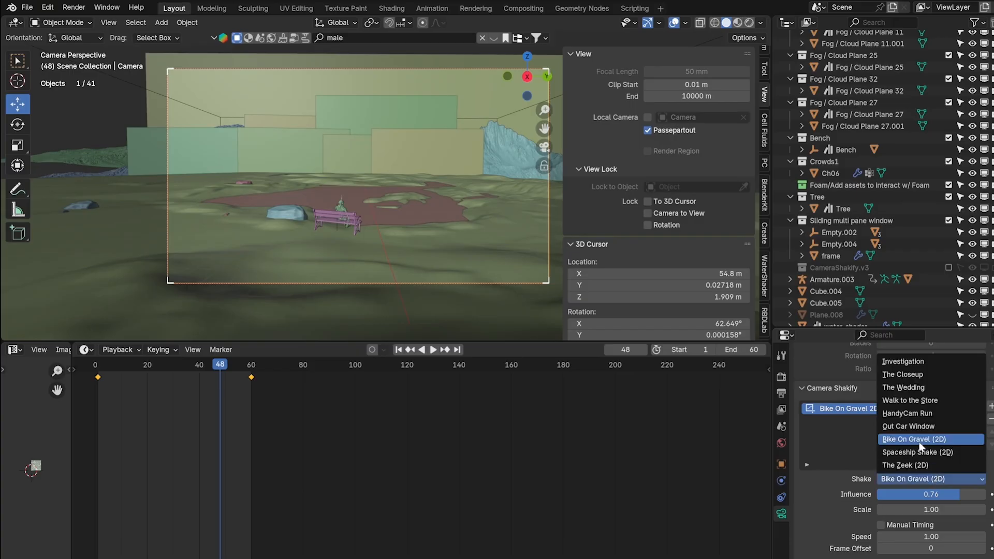
left_click(916, 426)
Play back the Out Car Window shake, set its influence to 0.90 and look at the other shake types
key("space")
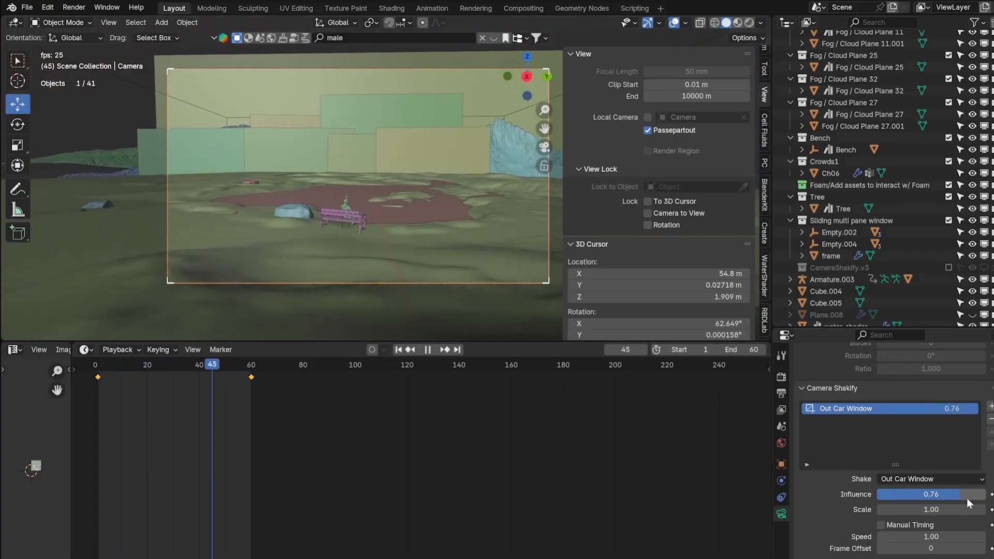
key("space")
left_click_drag(958, 494, 968, 497)
left_click(950, 479)
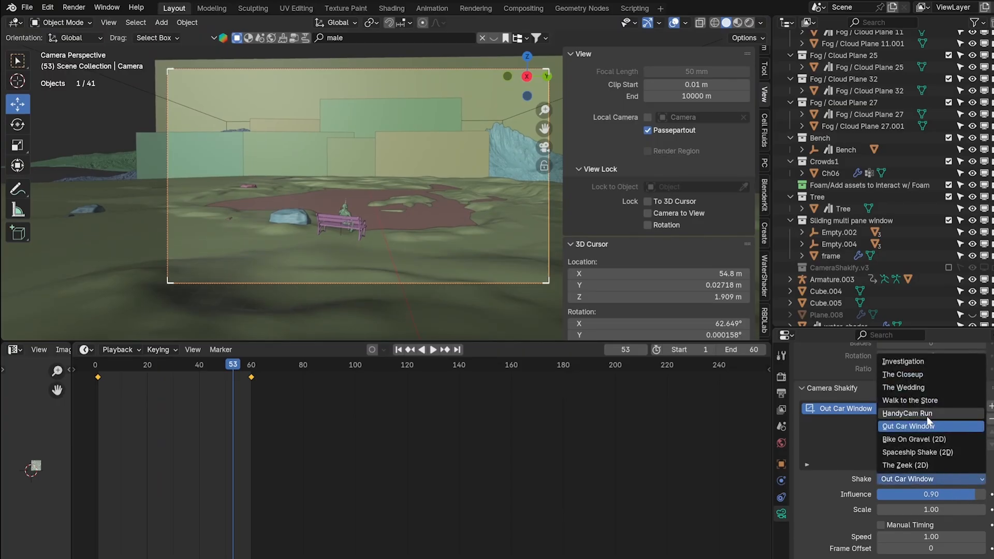
Select the ground plane and leave the camera view to see the terrain from outside
scroll(322, 273, "up", 1)
left_click(321, 273)
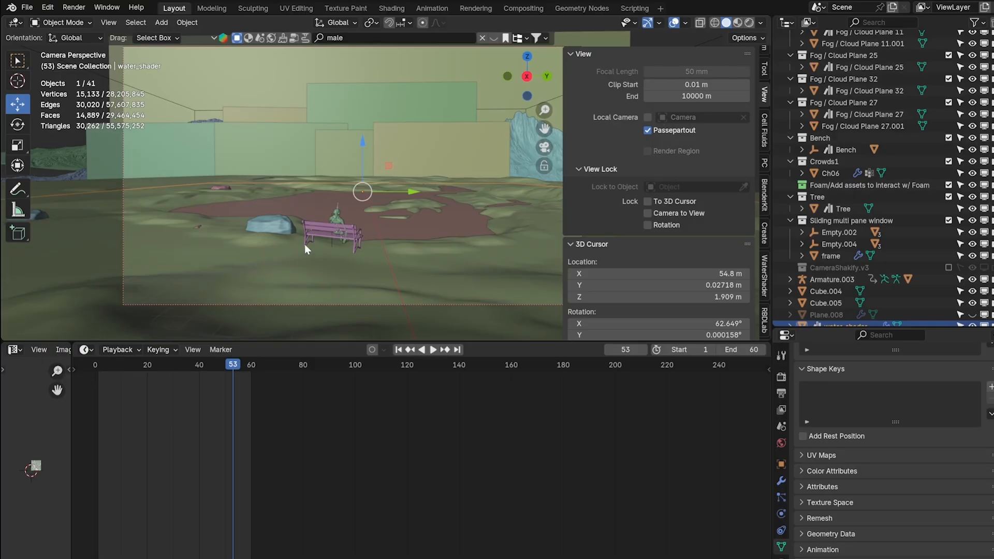
left_click(280, 259)
middle_click_drag(270, 267, 297, 287)
scroll(313, 157, "down", 5)
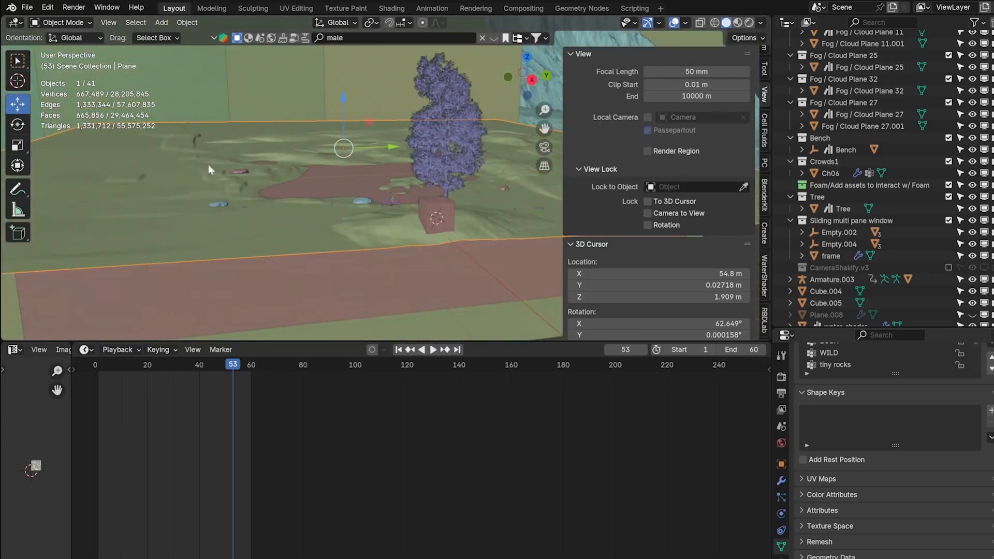
Inspect the ground plane in Edit Mode and Sculpt Mode, and return it to Object Mode
left_click(63, 22)
left_click(69, 46)
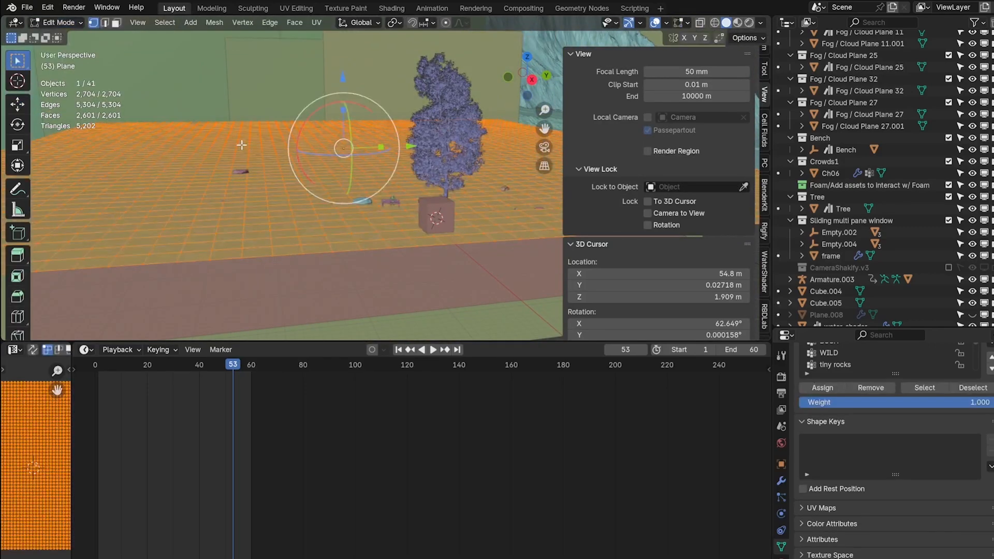
left_click(62, 22)
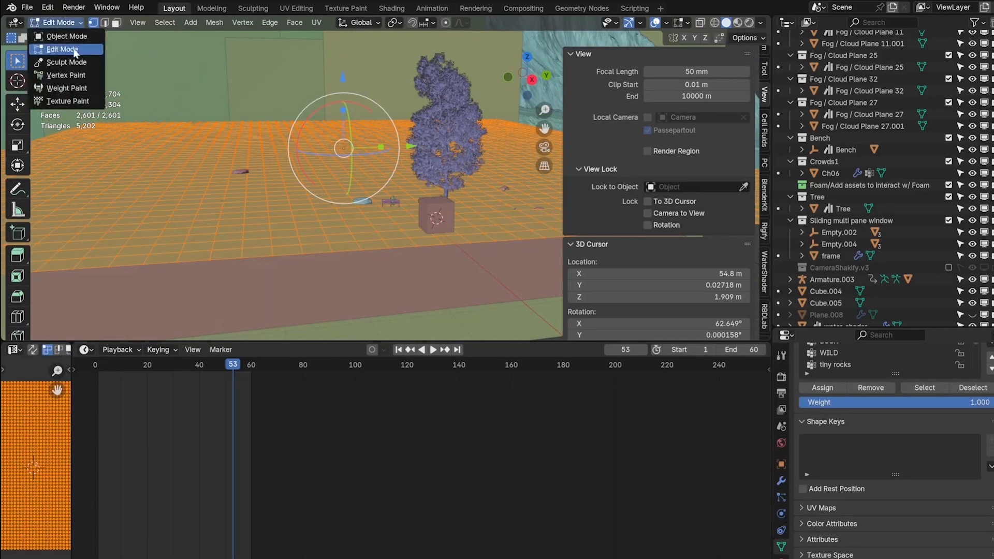
left_click(67, 63)
scroll(199, 127, "up", 6)
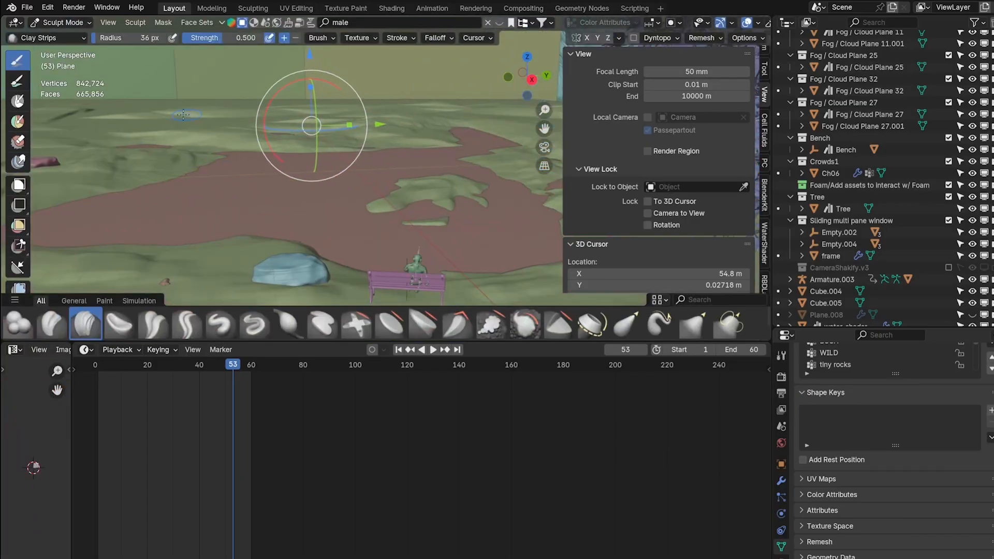
left_click(72, 23)
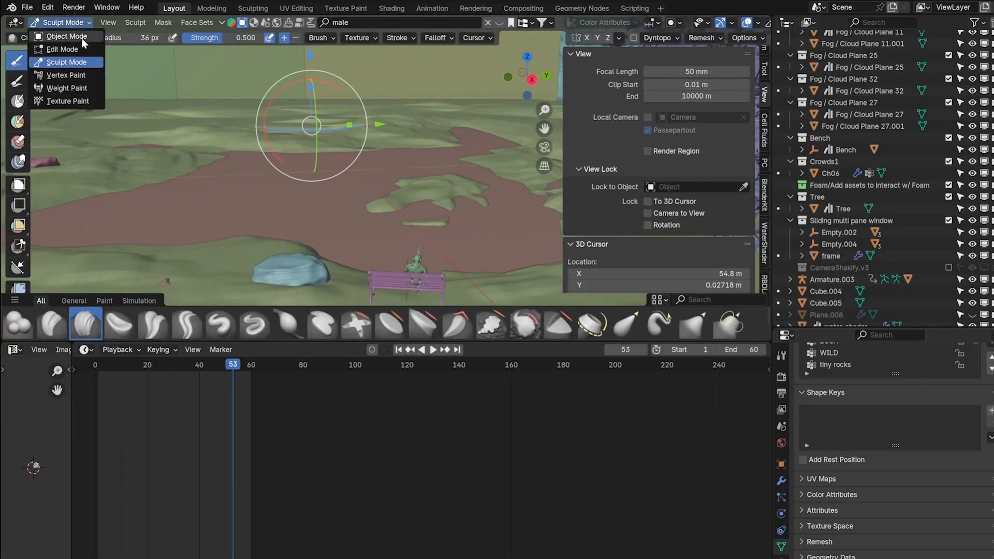
left_click(67, 36)
Examine the sculpted ground around the tree and the water from several angles
scroll(400, 176, "down", 2)
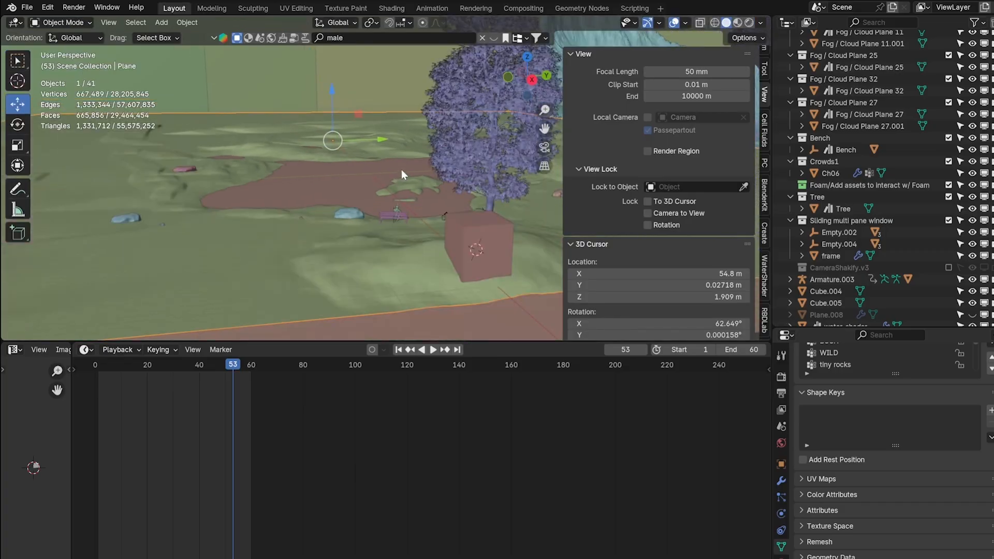
scroll(393, 174, "up", 2)
middle_click_drag(380, 176, 148, 203, "shift")
scroll(171, 207, "down", 3)
scroll(218, 206, "down", 6)
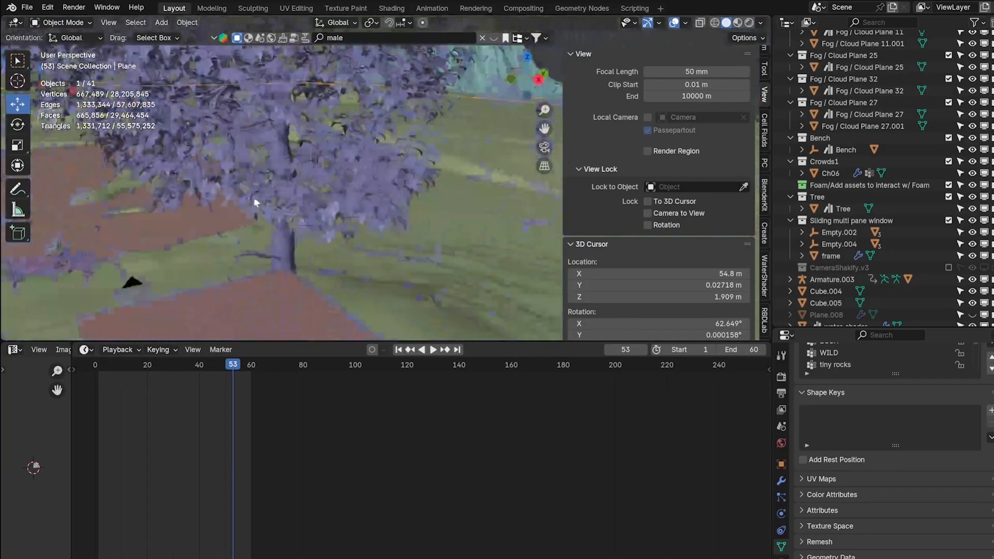
scroll(310, 185, "up", 1)
middle_click_drag(321, 183, 340, 189)
left_click_drag(544, 129, 777, 167)
middle_click_drag(206, 190, 319, 128)
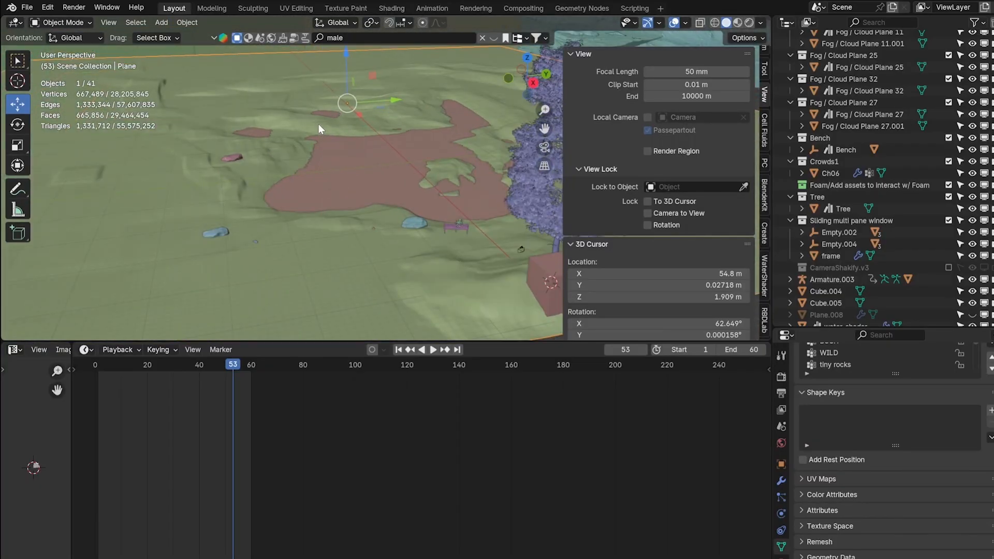
mouse_move(306, 182)
middle_mouse_down()
mouse_move(282, 170)
mouse_move(306, 176)
middle_mouse_up()
scroll(282, 170, "up", 2)
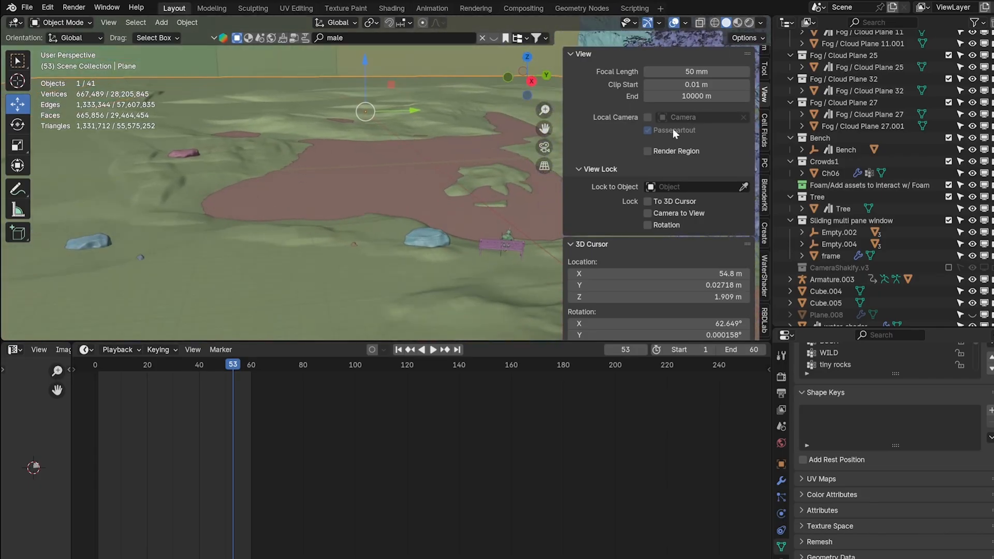
Examine the shoreline, the rock and the character sitting on the bench up close
left_click_drag(546, 129, 535, 170)
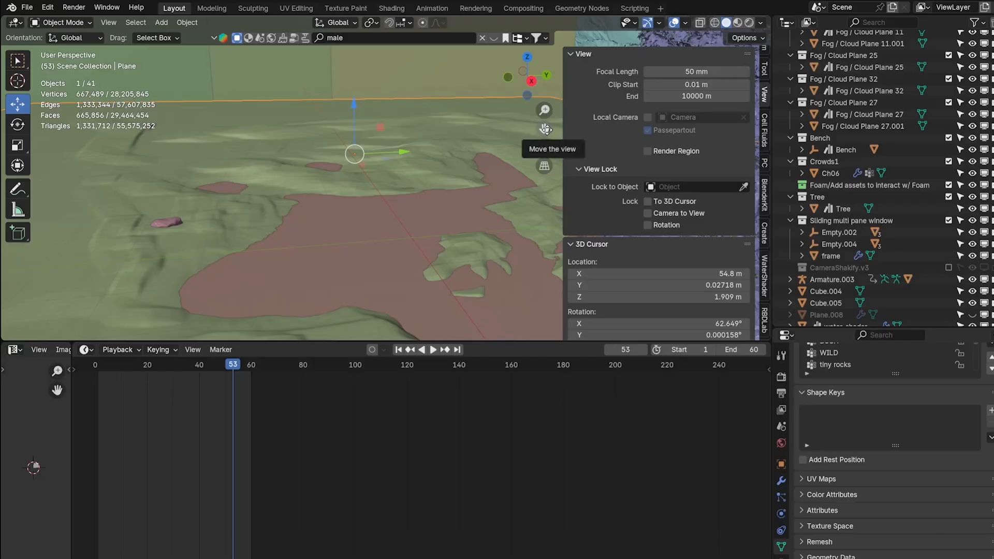
left_click_drag(544, 129, 424, 134)
middle_click_drag(355, 252, 414, 267)
left_click_drag(544, 129, 533, 202)
scroll(449, 199, "up", 6)
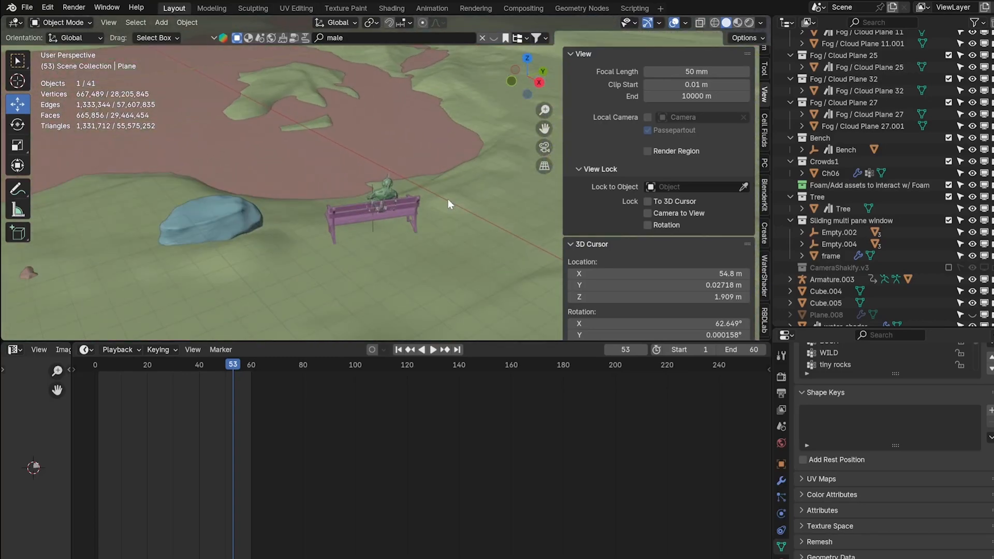
middle_click_drag(446, 231, 400, 221)
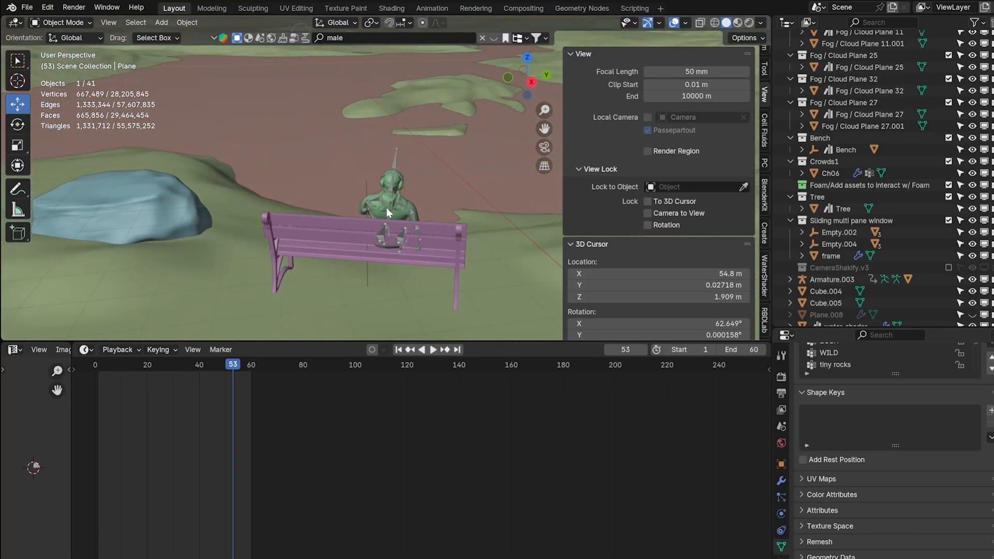
scroll(312, 190, "down", 3)
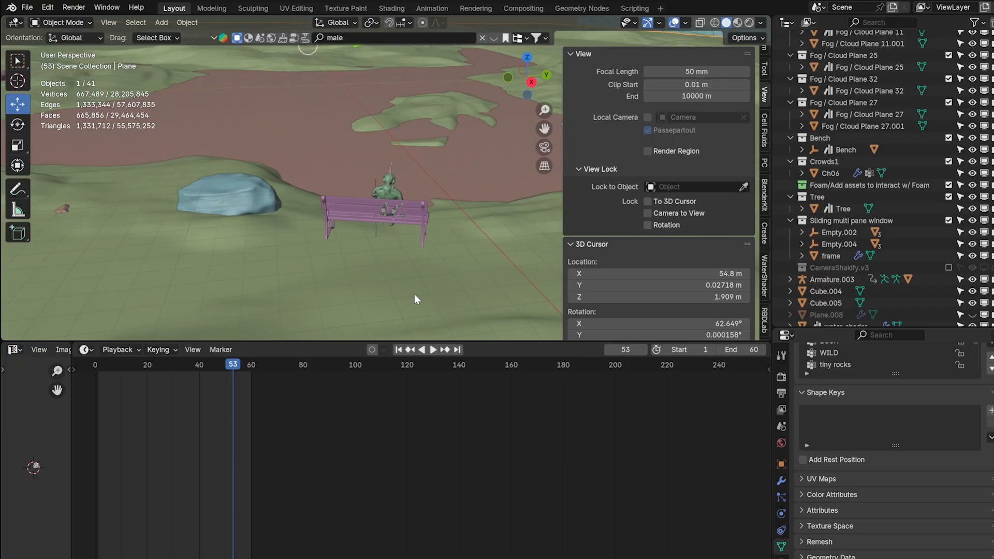
scroll(398, 249, "down", 2)
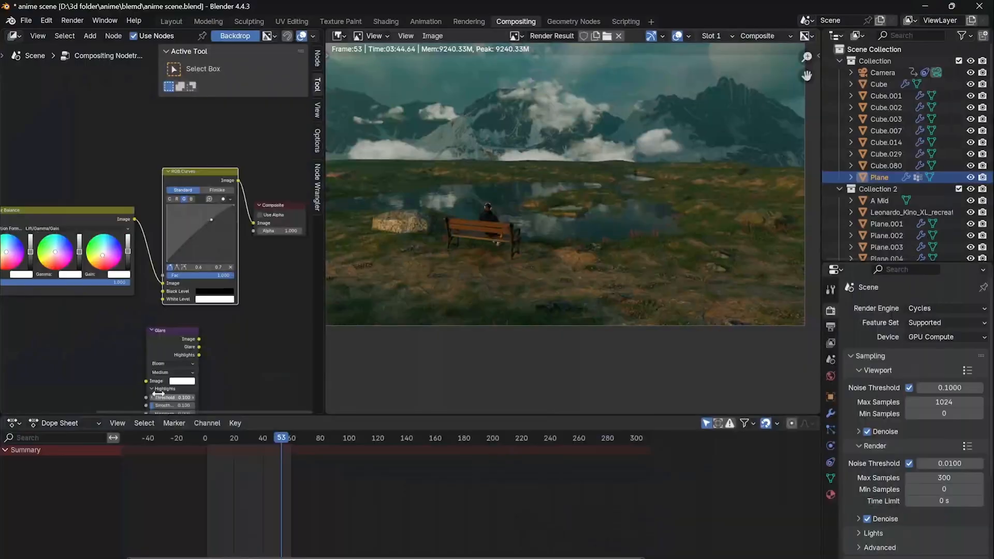
Widen the compositor's node editor and examine the Render Layers, Color Balance and RGB Curves nodes
scroll(452, 323, "down", 2)
middle_click_drag(117, 363, 248, 360)
scroll(278, 300, "down", 1)
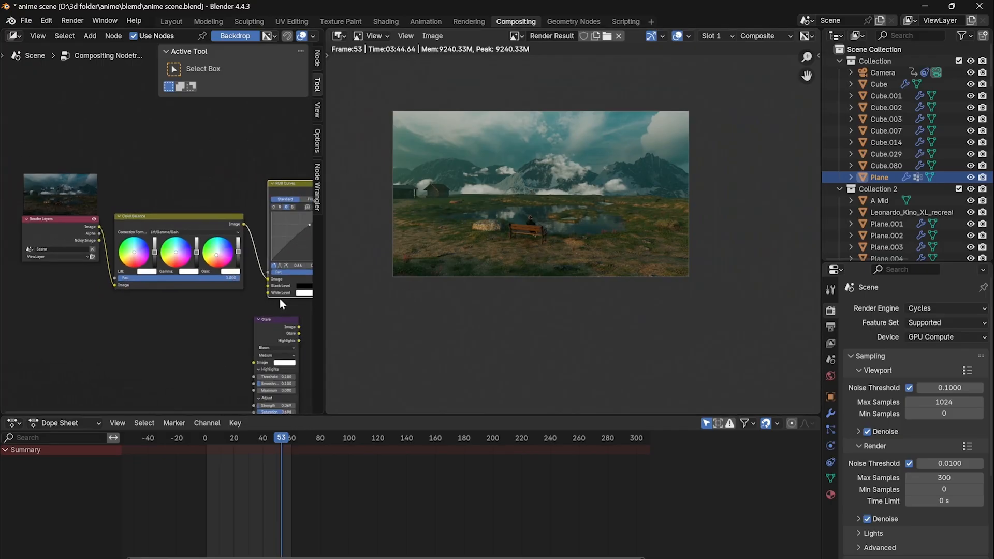
left_click_drag(324, 289, 471, 288)
scroll(214, 269, "up", 2)
scroll(214, 270, "up", 2)
middle_click_drag(87, 306, 221, 275)
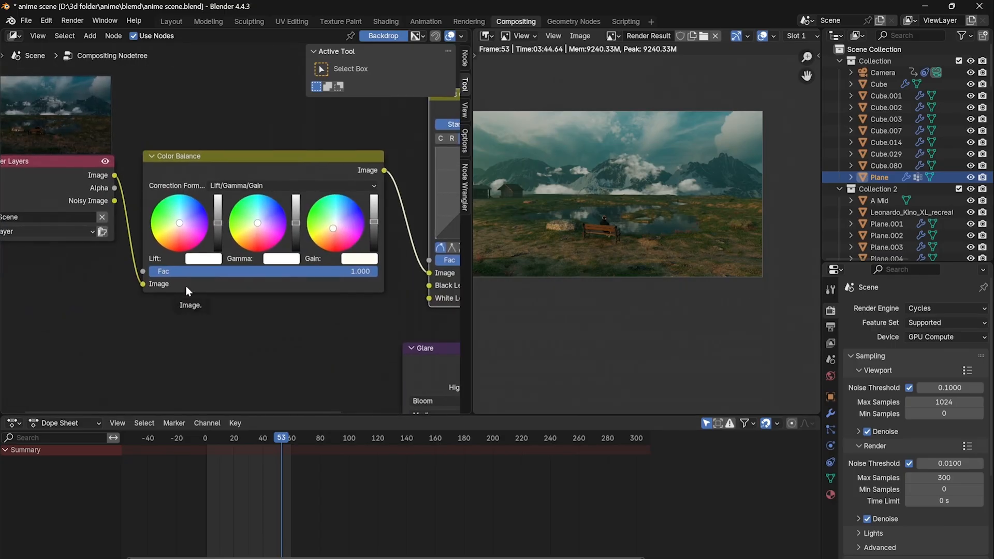
scroll(333, 232, "right", 3, "ctrl")
scroll(303, 254, "down", 1)
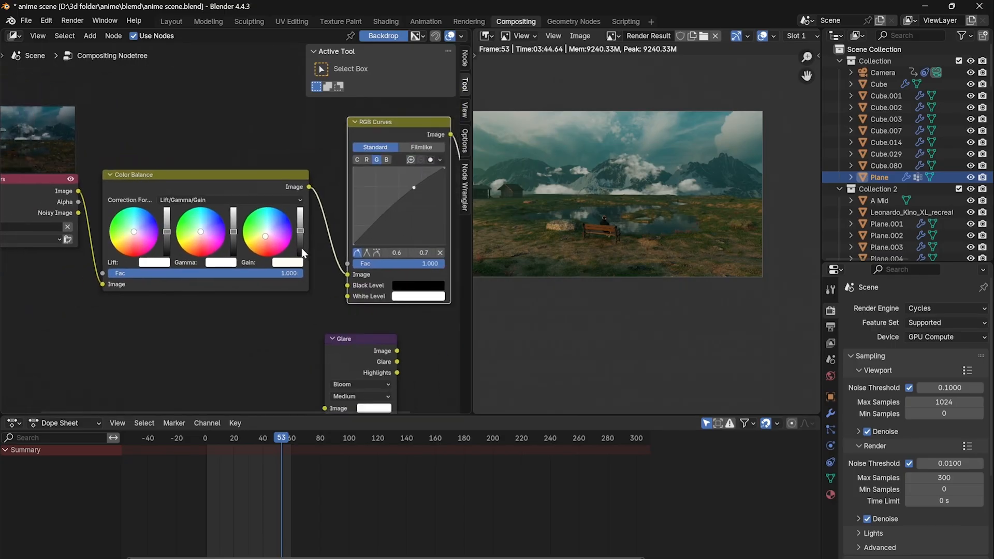
scroll(303, 254, "right", 5, "ctrl")
Bypass the RGB Curves node so Color Balance feeds Composite directly, and move RGB Curves out of the way
left_click_drag(230, 278, 357, 194)
left_click_drag(301, 134, 365, 325)
middle_click_drag(225, 267, 312, 240)
scroll(322, 231, "up", 1)
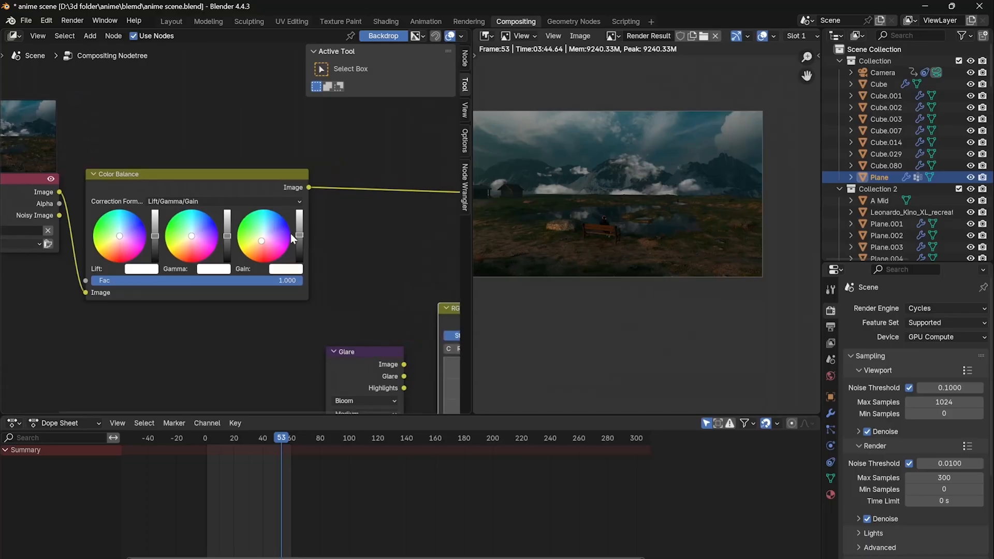
Slightly adjust the gain brightness in the Color Balance node
left_click_drag(300, 236, 300, 241)
middle_click_drag(244, 294, 259, 289)
scroll(233, 258, "up", 1)
Move the Color Balance and Composite nodes closer together and recentre the render result for comparison
middle_click_drag(233, 258, 85, 251)
left_click_drag(232, 214, 338, 200)
middle_click_drag(381, 215, 228, 240)
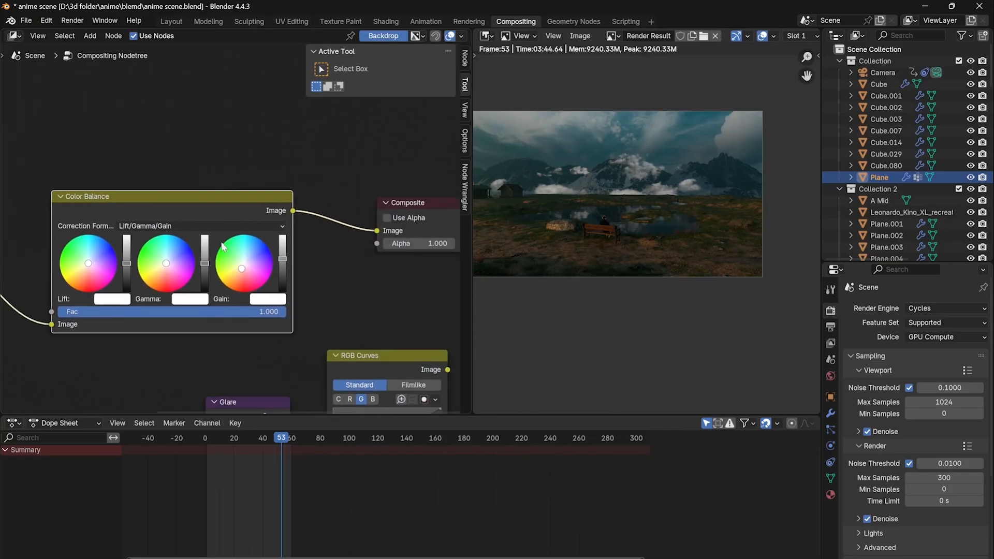
scroll(229, 240, "down", 1)
left_click_drag(397, 209, 368, 207)
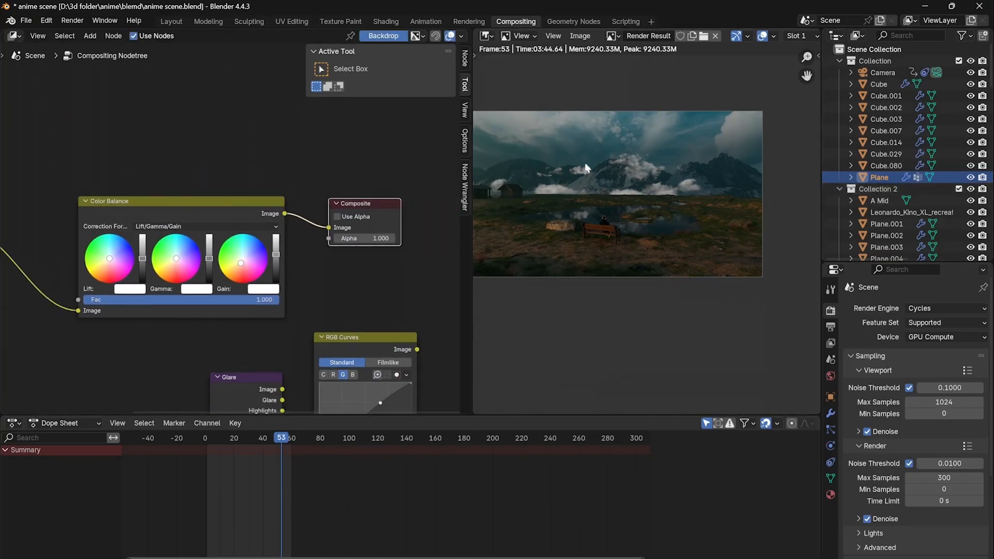
middle_click_drag(645, 207, 694, 253)
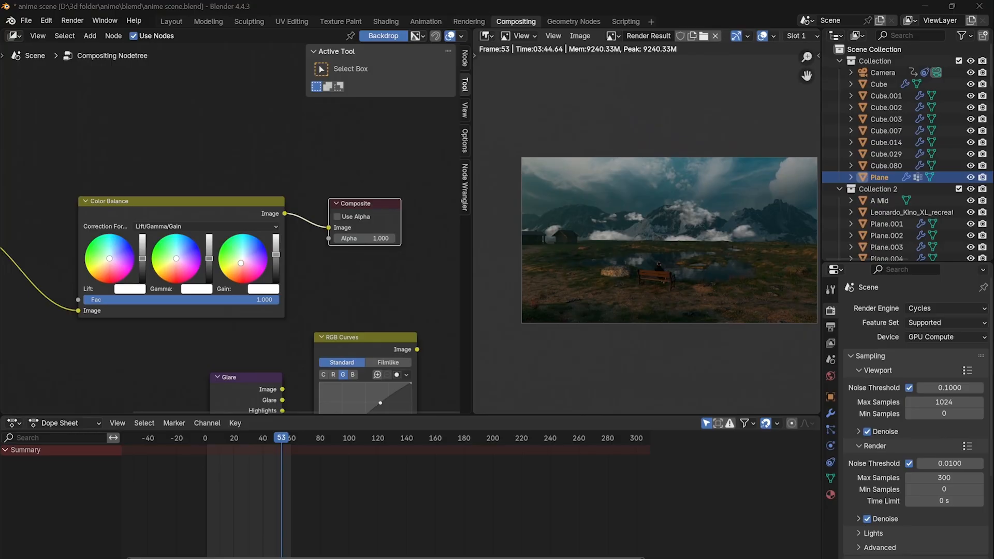
Switch to After Effects to view the graded Pre-comp 1 composition, and return to Blender's compositing nodes
key("alt+Tab")
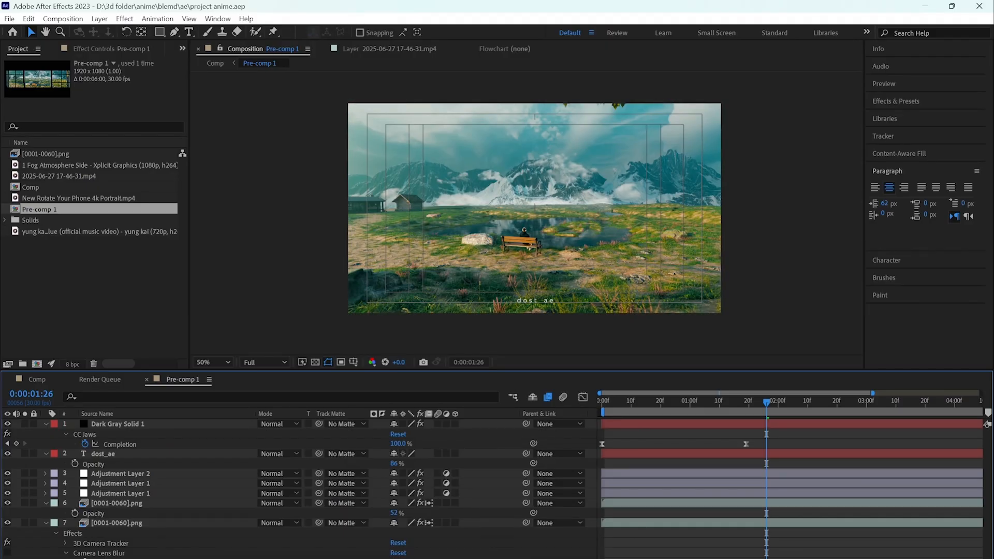
key("alt+Tab")
scroll(244, 204, "down", 1)
middle_click_drag(244, 201, 367, 229)
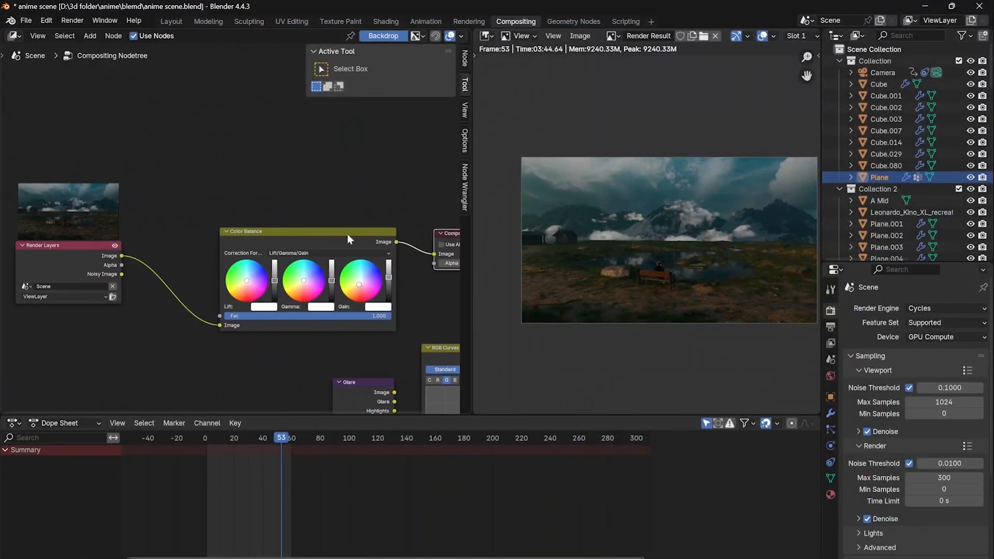
Tidy the compositing node tree by moving the Render Layers, Color Balance and Composite nodes closer together
left_click_drag(52, 268, 109, 258)
middle_click_drag(362, 273, 215, 249)
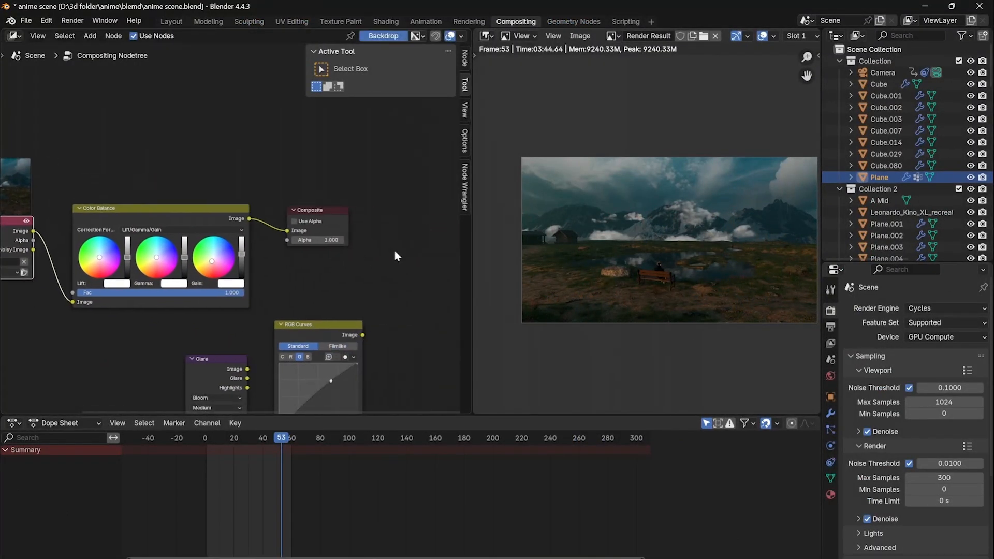
left_click_drag(306, 210, 298, 207)
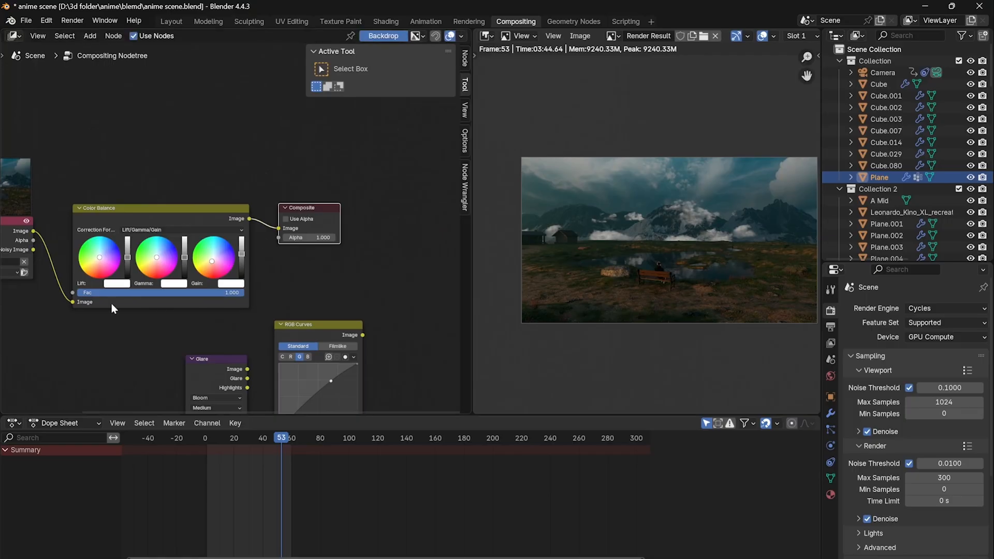
middle_click_drag(117, 215, 191, 212)
left_click_drag(191, 212, 182, 209)
left_click_drag(406, 212, 386, 210)
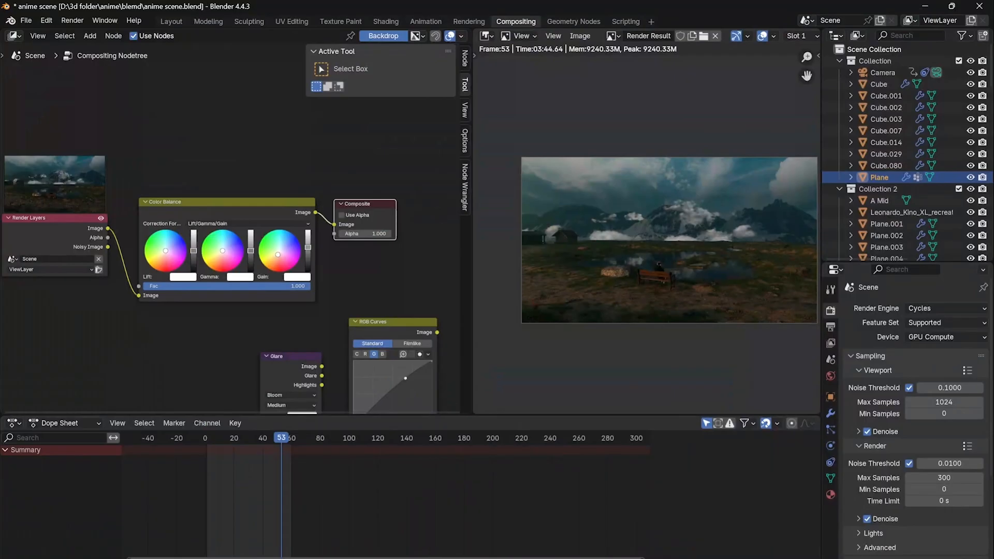
Switch to After Effects, view the render queue, and scrub the main Comp to where Pre-comp 1 begins
key("alt+Tab")
left_click_drag(625, 402, 614, 403)
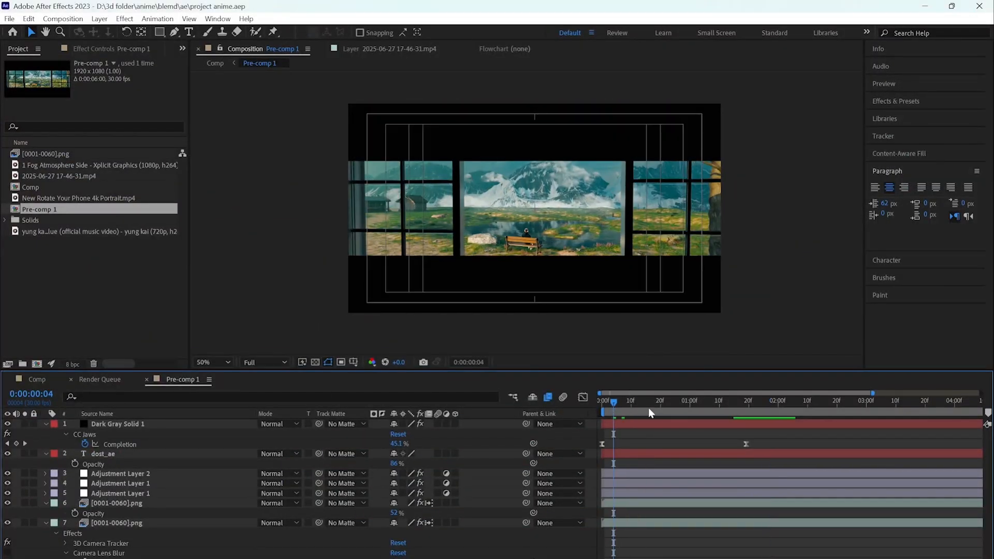
left_click(100, 379)
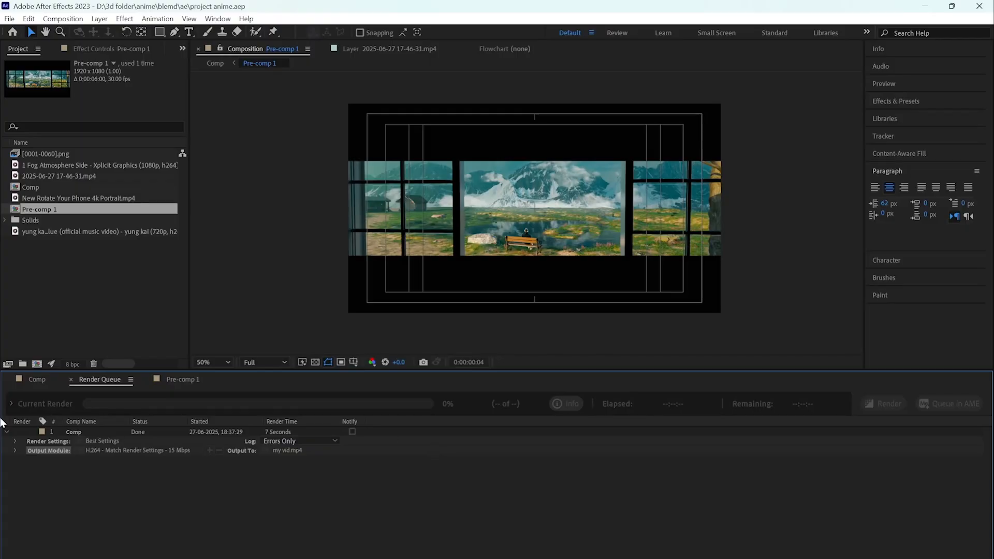
left_click(37, 379)
left_click_drag(682, 405, 715, 431)
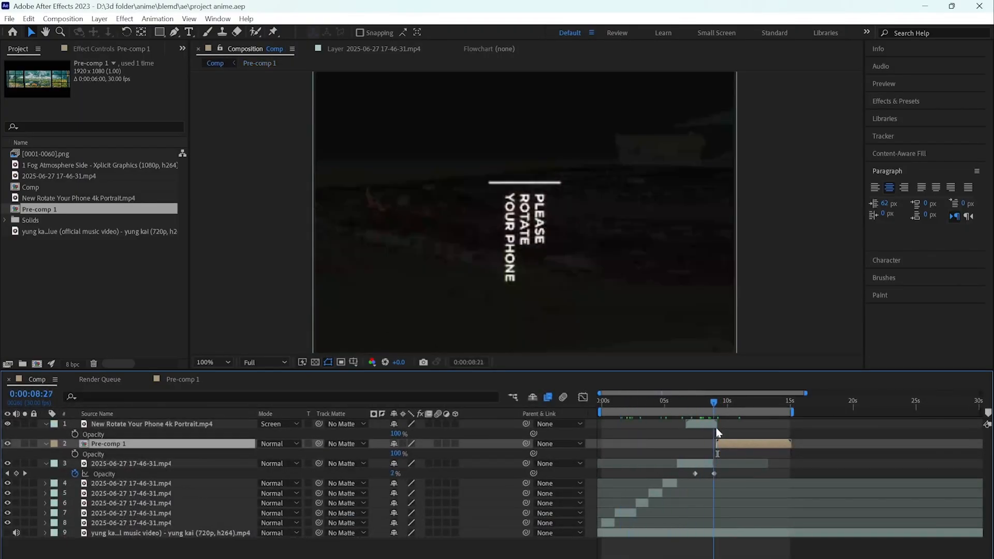
Open Pre-comp 1 from the Comp timeline and inspect its graded frame at 0:00:01:10
double_click(741, 446)
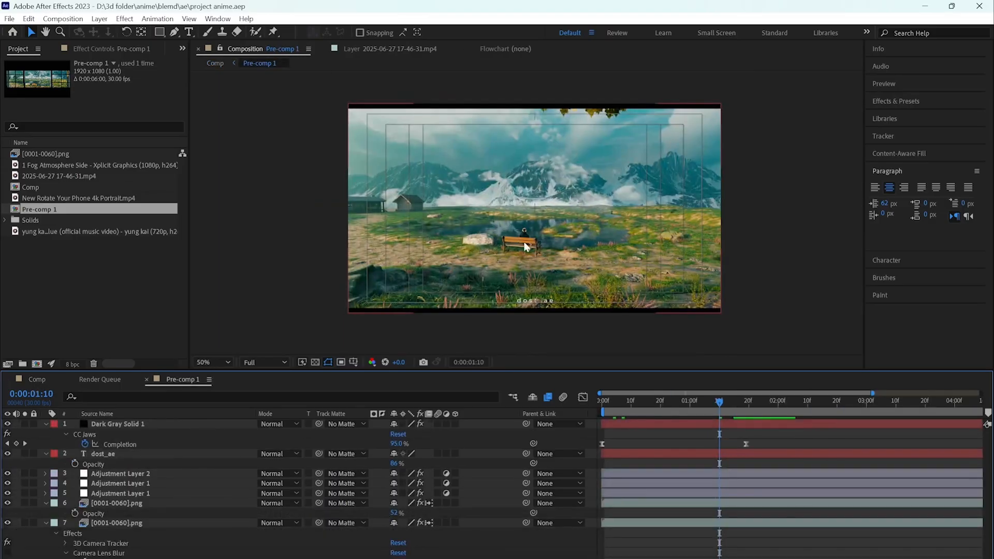
scroll(529, 228, "up", 2)
scroll(530, 228, "down", 1)
scroll(548, 271, "down", 1)
Switch back to Blender and view the Render Layers, Color Balance and Composite node chain
key("alt+Tab")
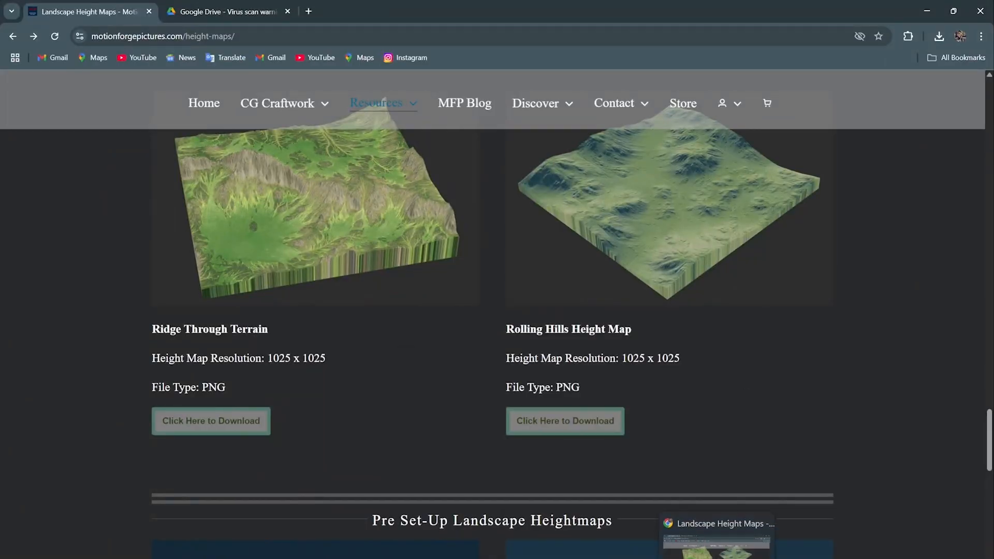
left_click(719, 558)
left_click(673, 558)
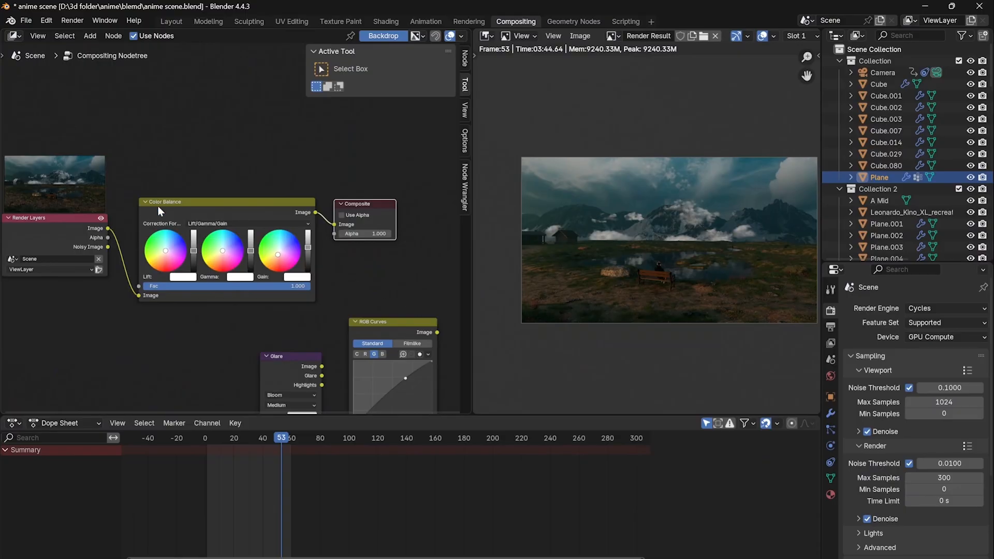
middle_click_drag(246, 271, 264, 291)
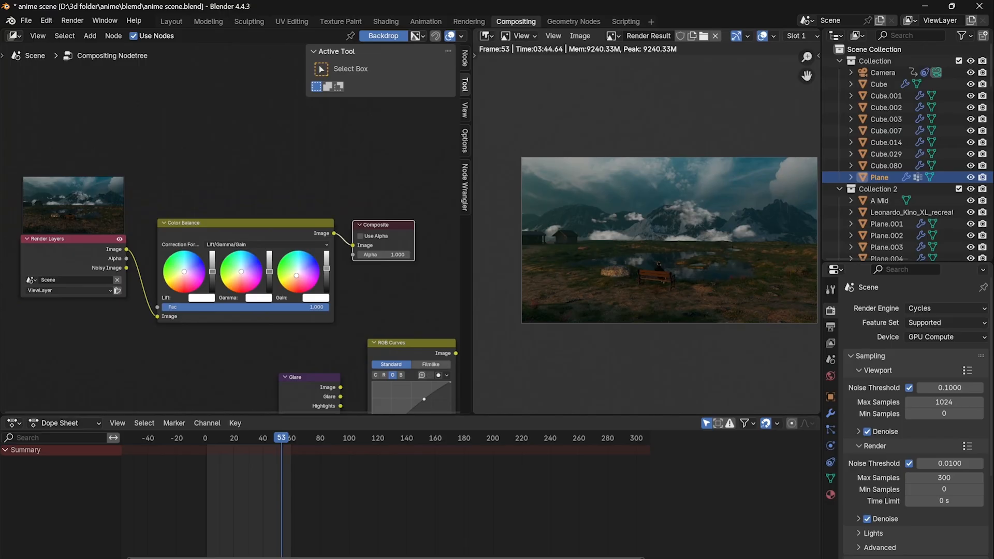
Switch to After Effects and view the whole Pre-comp 1 frame
mouse_move(640, 558)
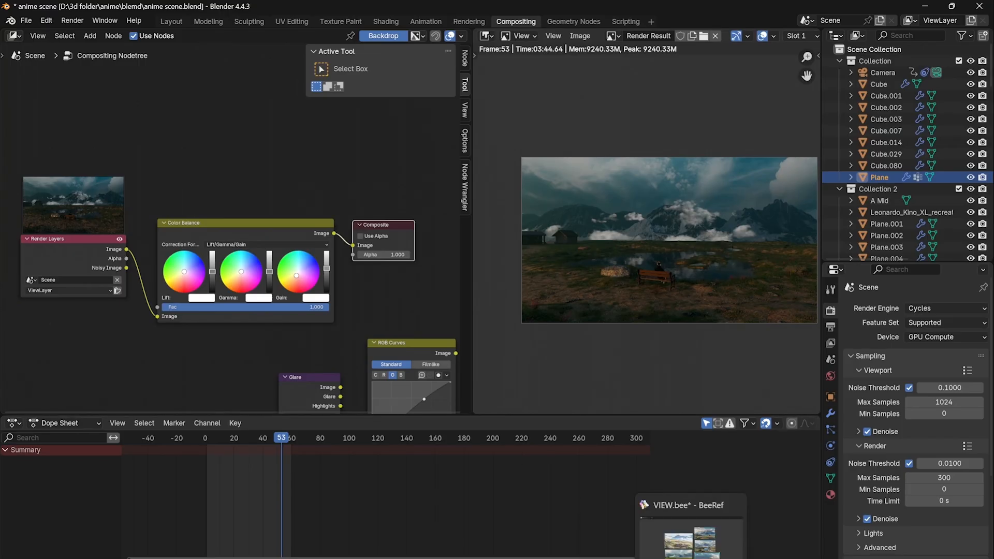
left_click(690, 558)
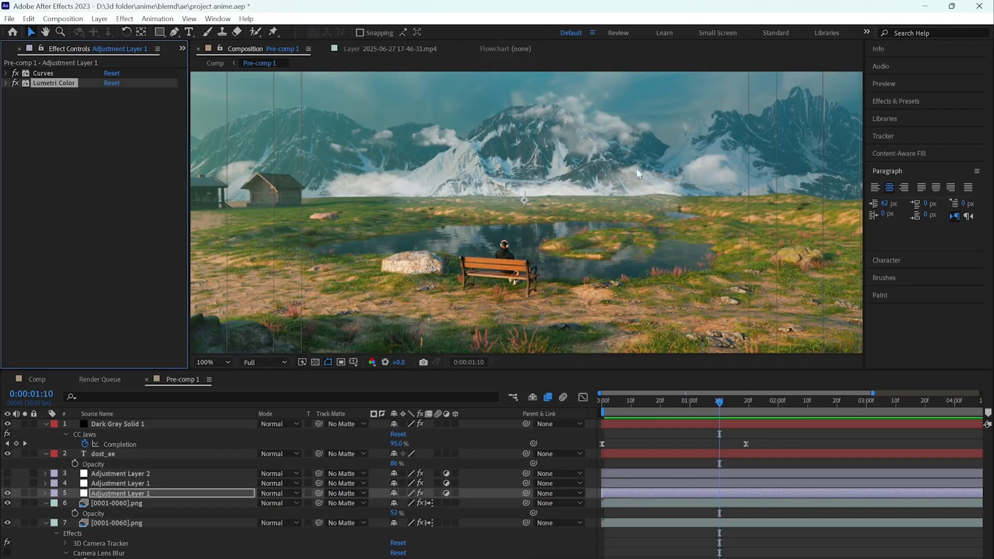
scroll(637, 170, "down", 2)
scroll(614, 206, "up", 1)
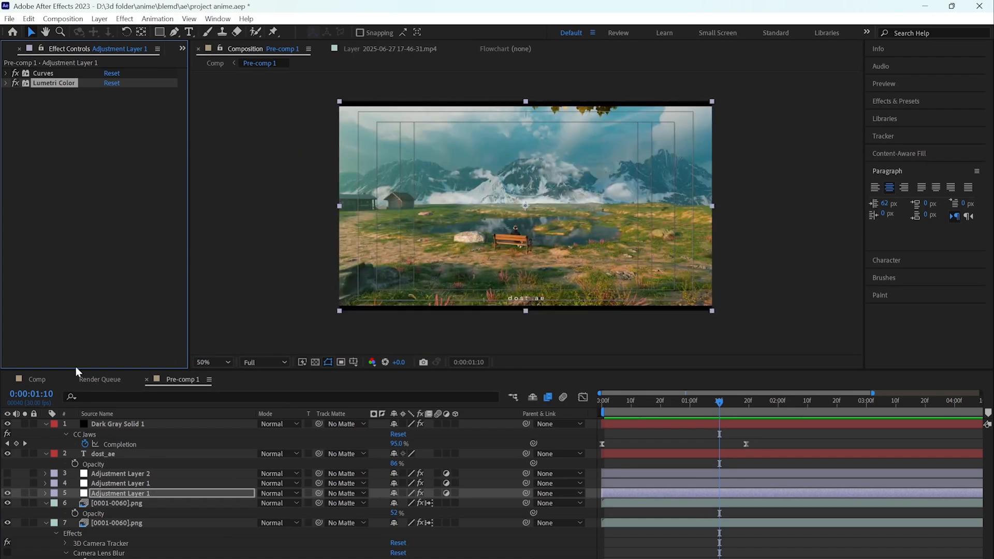
Try a slight change to the upper RGB curve point in the Curves effect of layer 5's Adjustment Layer 1, and undo it
left_click(160, 494)
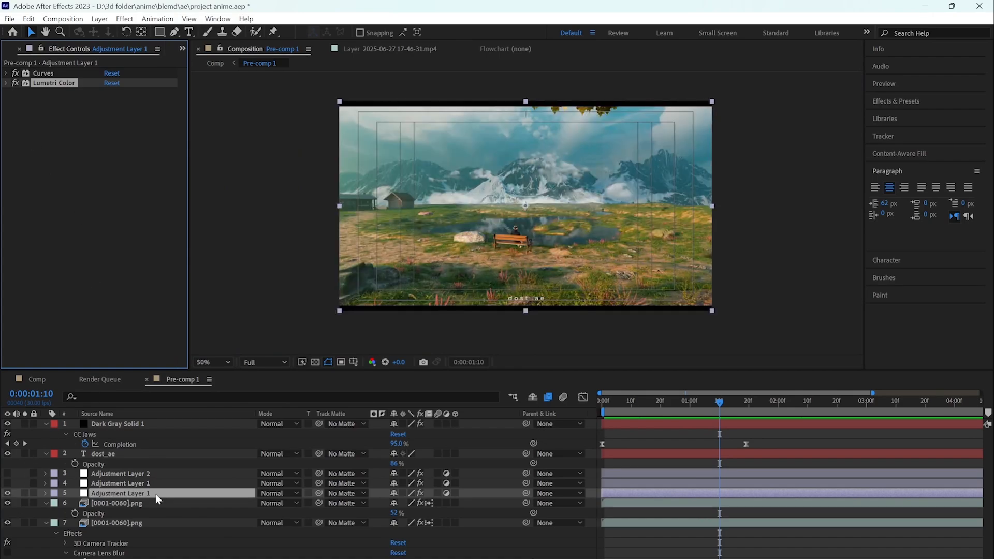
left_click(6, 73)
left_click(115, 85)
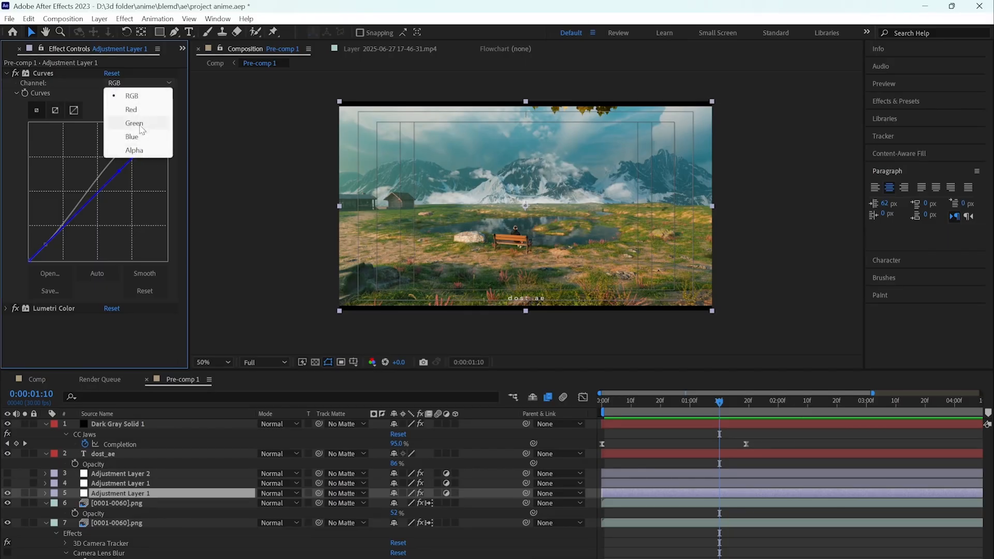
left_click(138, 96)
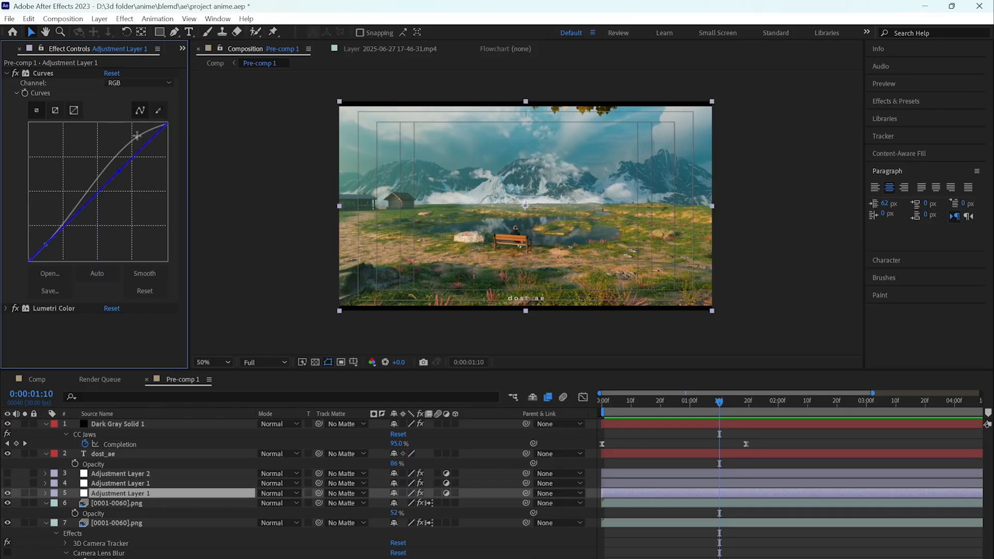
left_click_drag(136, 133, 136, 136)
key("ctrl+z")
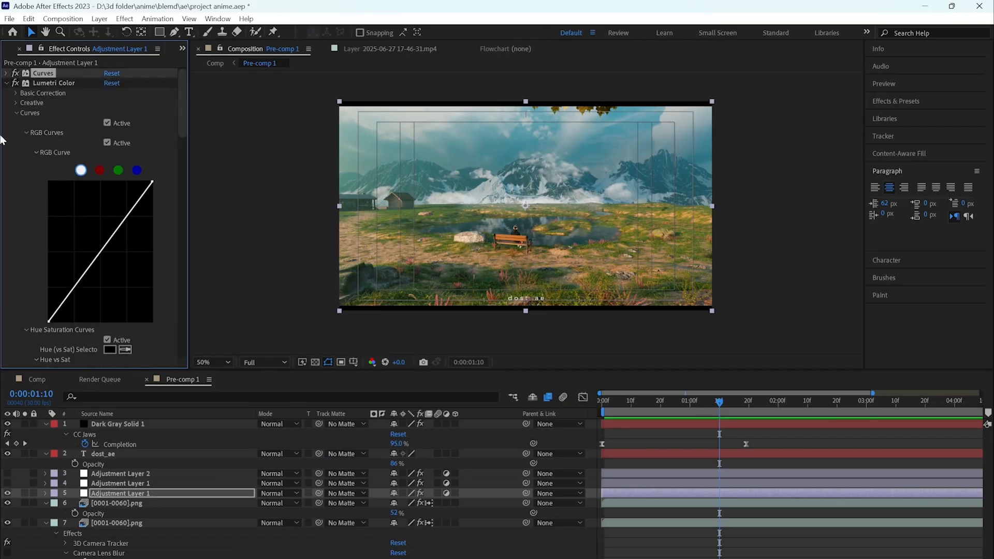
Adjust Lumetri Color's Creative saturation on layer 5, trying 111 and settling on 106, and check the graded frame at 100%
left_click(16, 94)
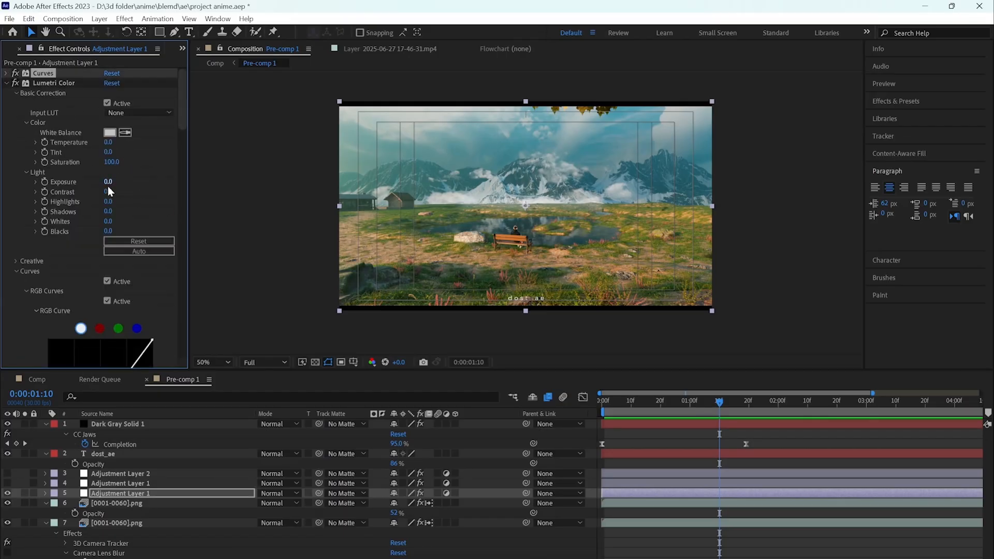
scroll(97, 290, "down", 10)
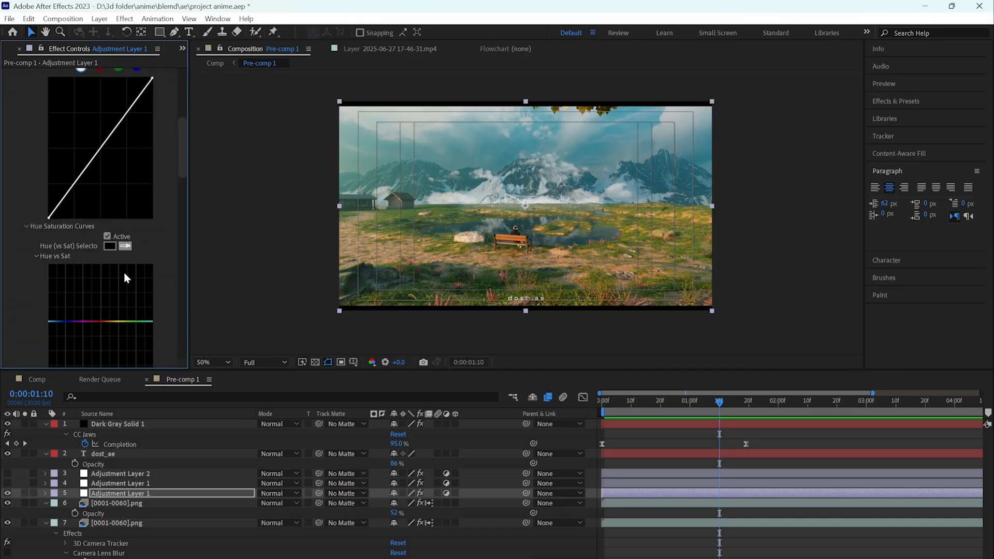
scroll(123, 300, "up", 10)
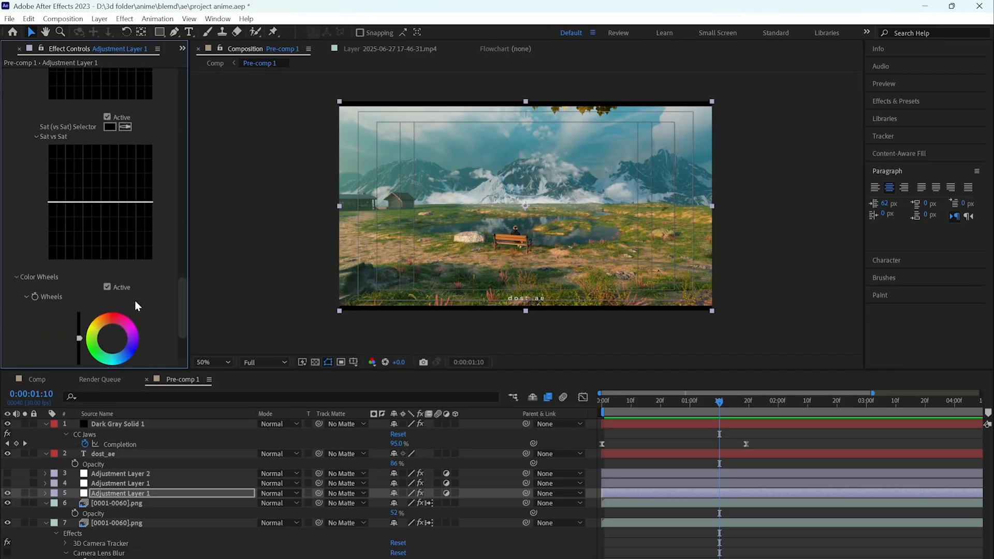
left_click_drag(112, 285, 116, 284)
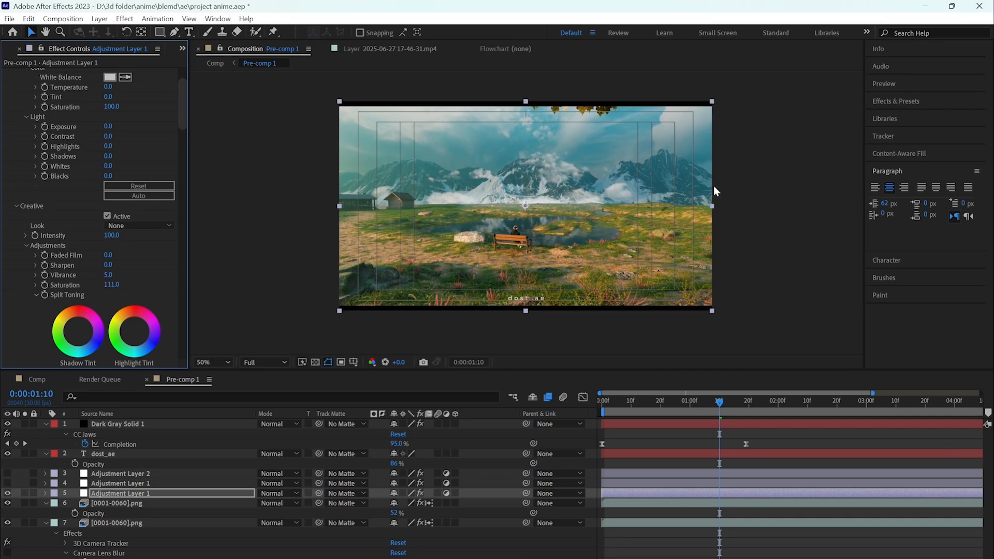
key("/")
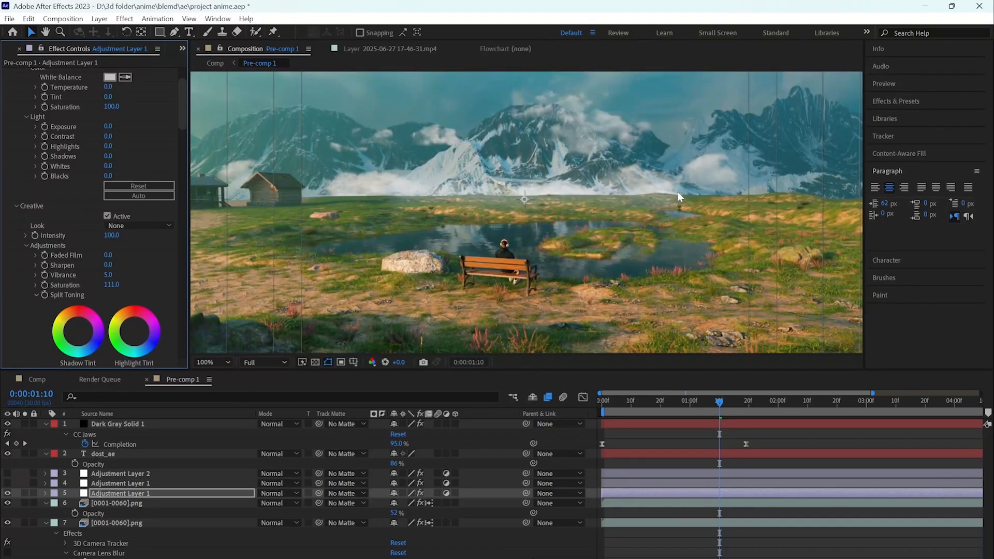
key("comma")
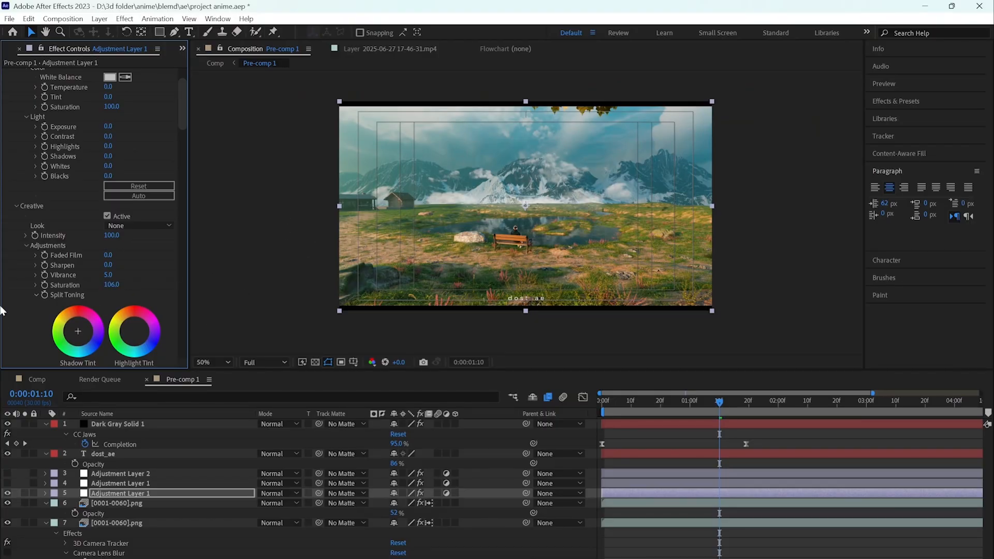
key("/")
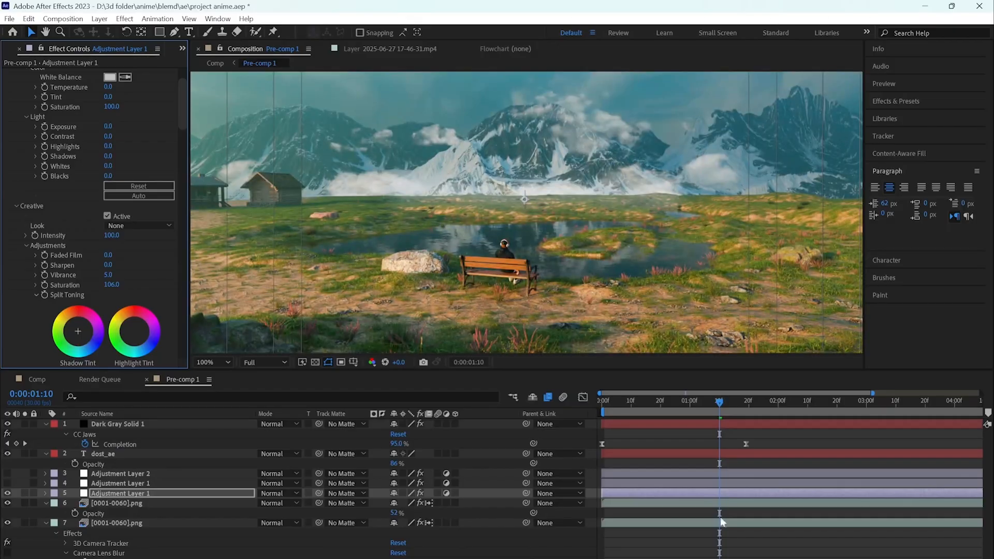
key("comma")
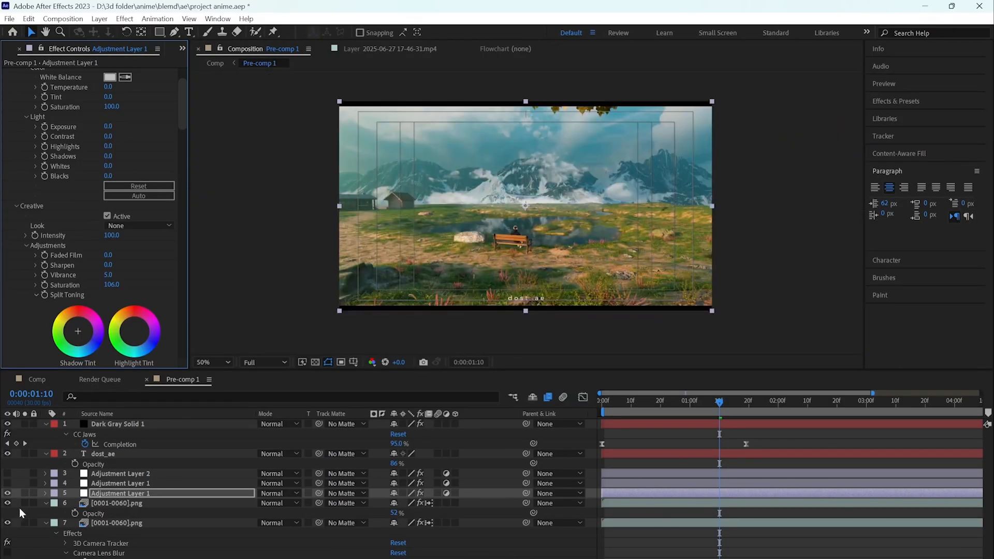
Turn on layer 4's Adjustment Layer 1 and open its look in the Magic Bullet Looks editor
left_click(8, 485)
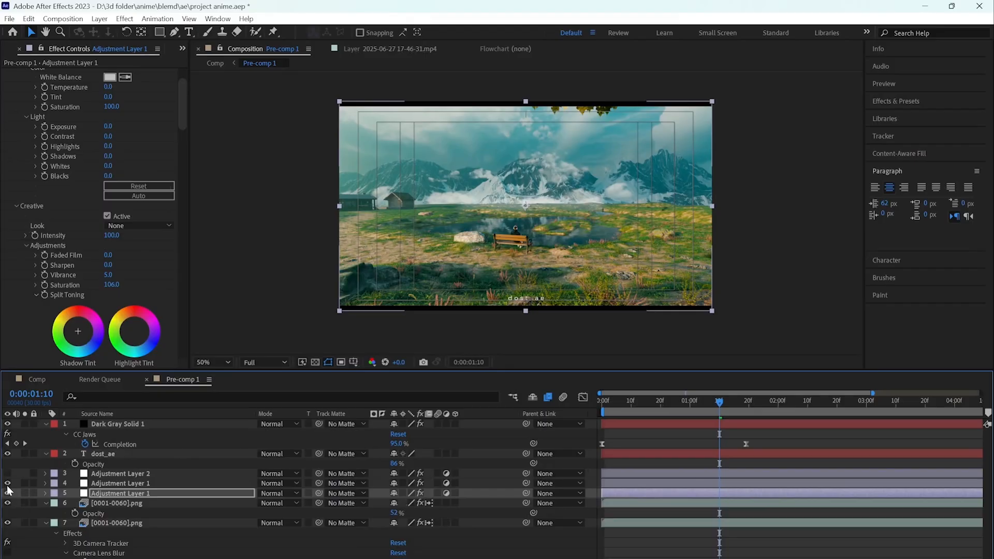
left_click(117, 484)
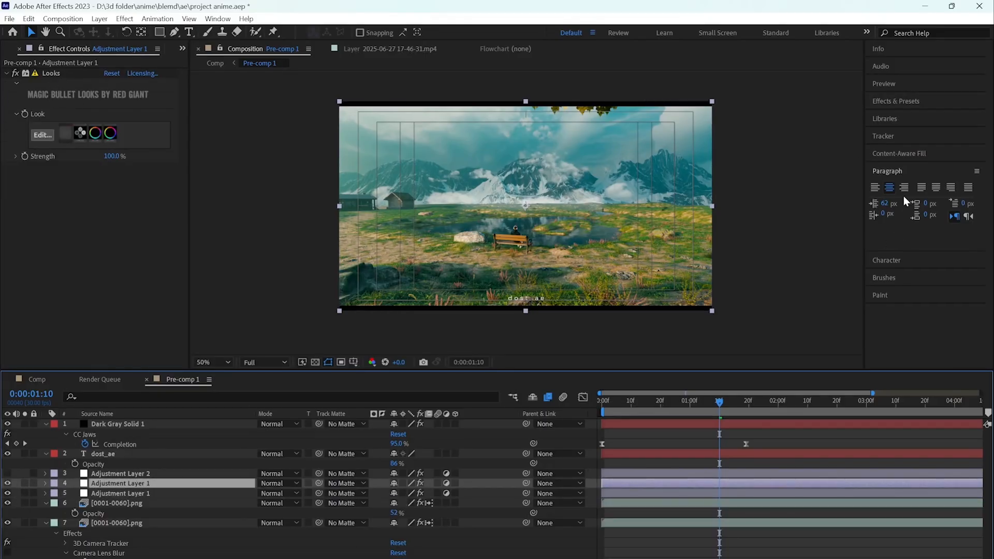
left_click(43, 134)
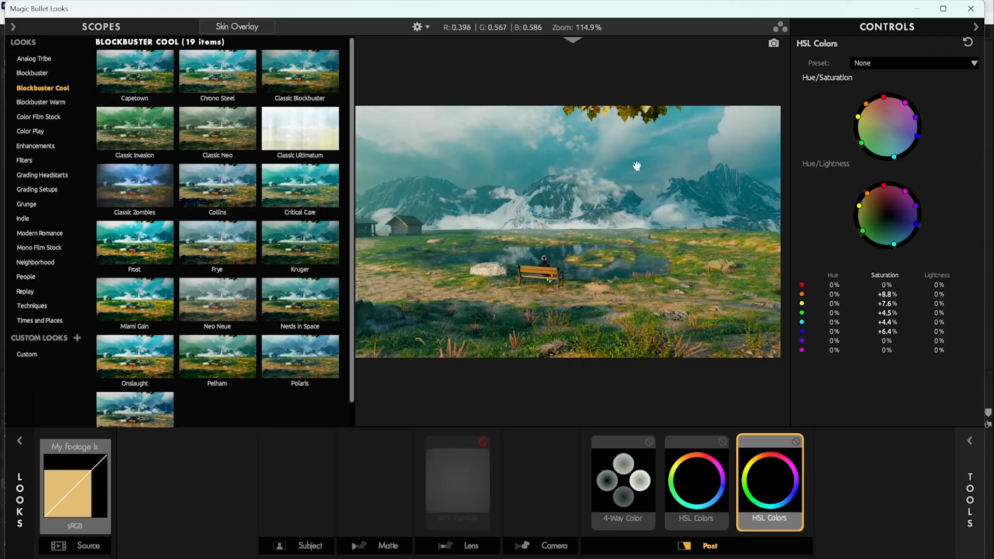
Examine the look's HSL Colors and 4-Way Color settings, close the editor, and compare the frame with layer 4 off and on
left_click(704, 485)
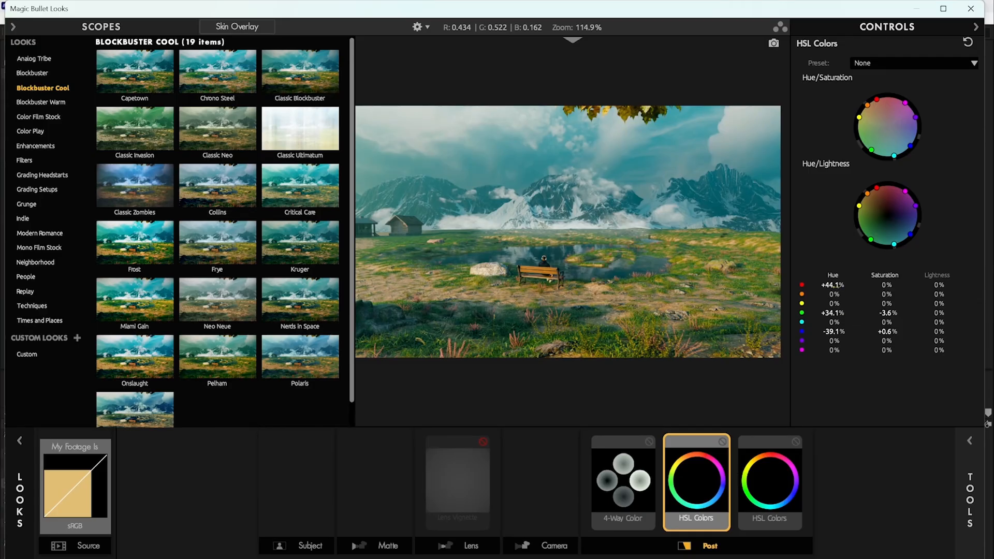
left_click(642, 485)
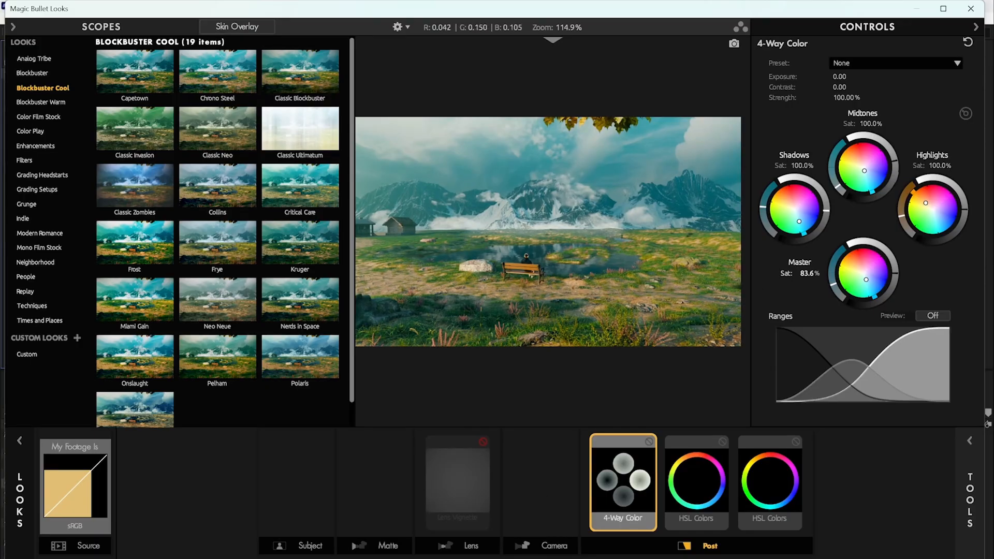
left_click(439, 479)
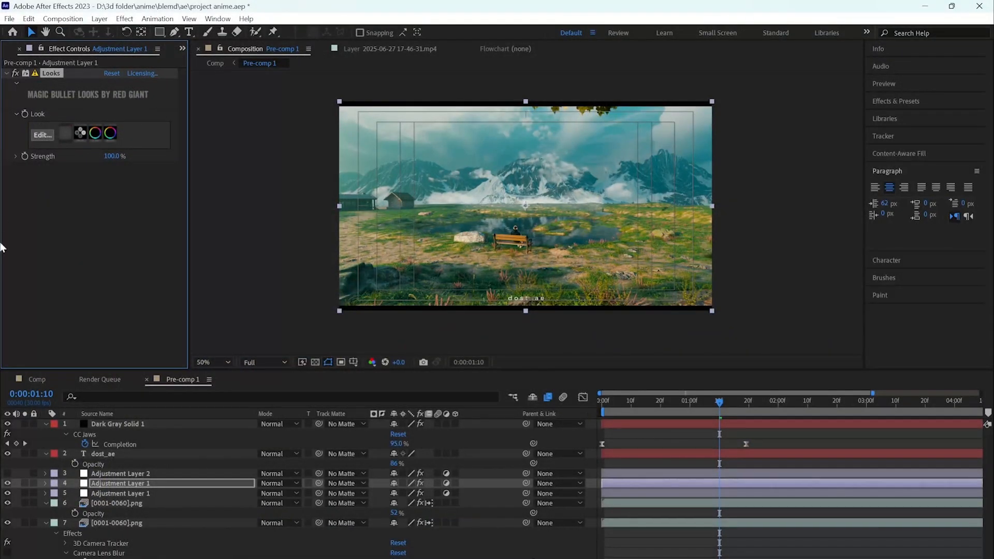
left_click(7, 483)
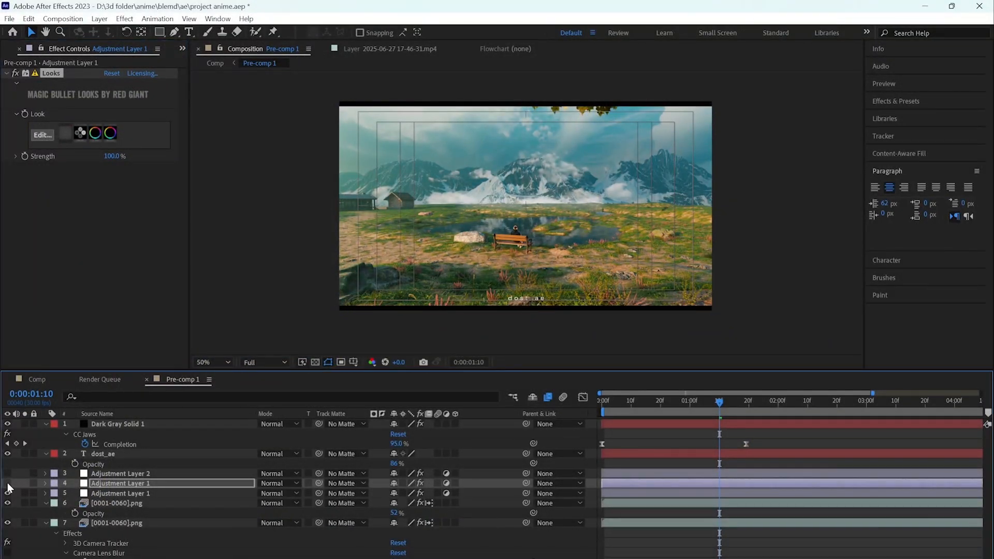
left_click(7, 483)
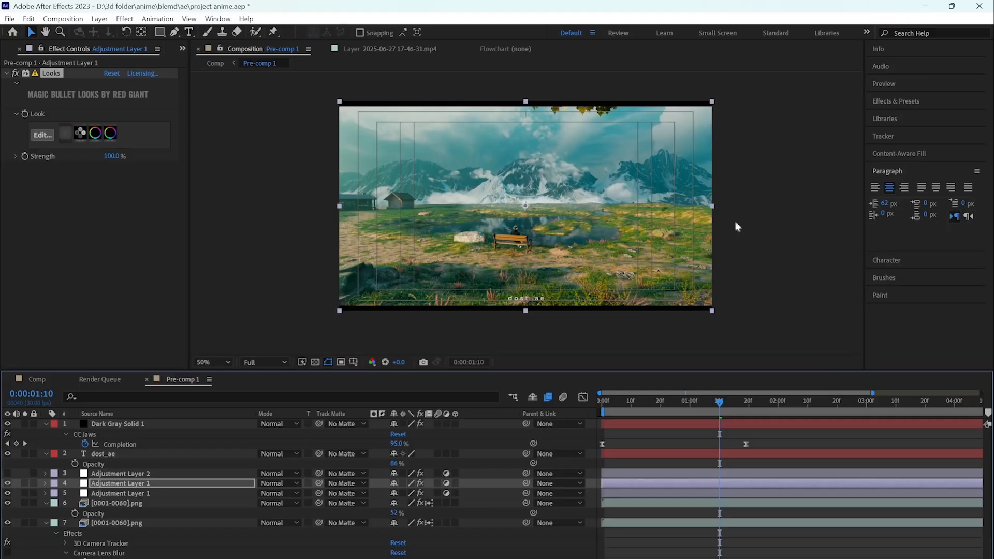
Compare the frame with Adjustment Layer 2 on and off, and show that layer's Sharpen and Unsharp Mask settings
left_click(7, 474)
key("slash")
key("comma")
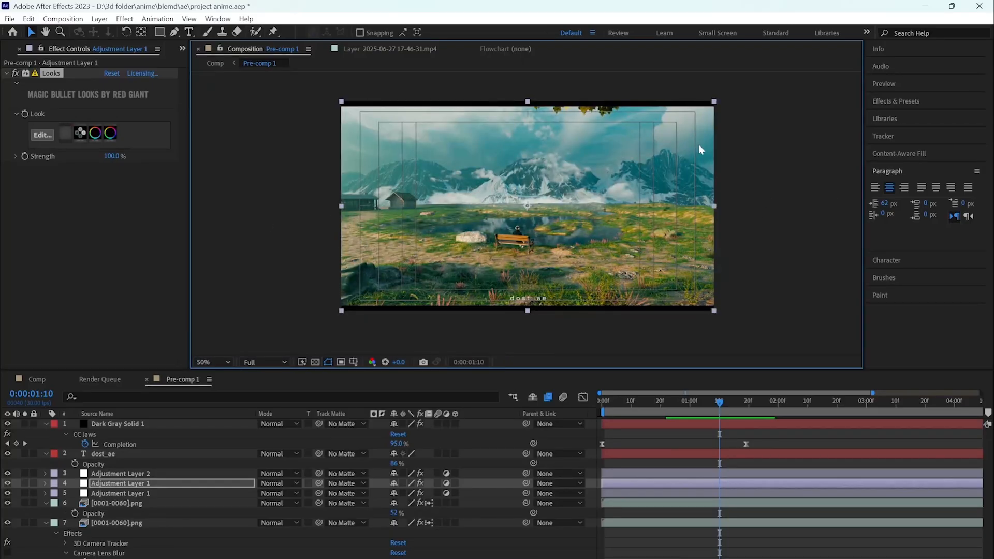
left_click(8, 474)
left_click(72, 474)
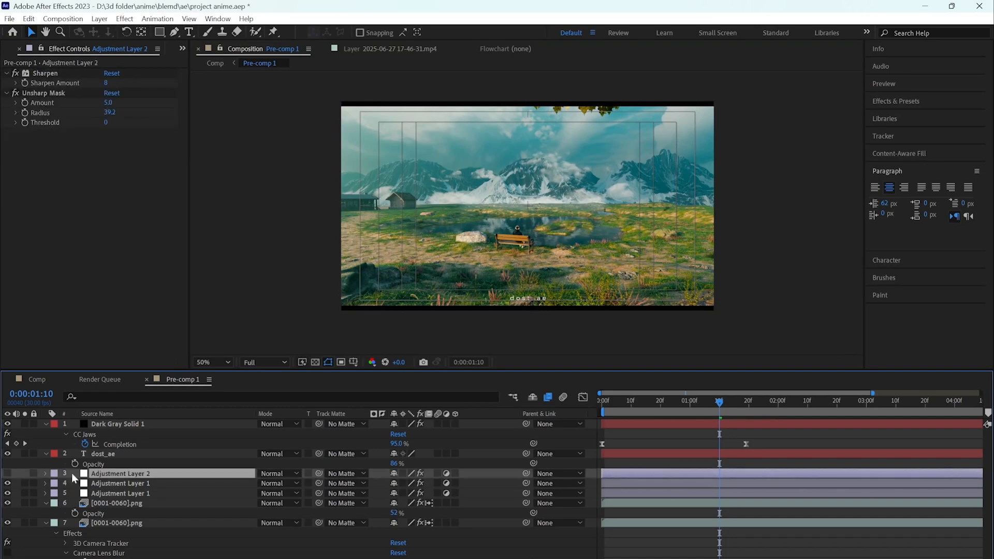
Turn layer 3's Adjustment Layer 2 back on and inspect the sharpened lake, shore and mountains up close
left_click(8, 474)
left_click(47, 200)
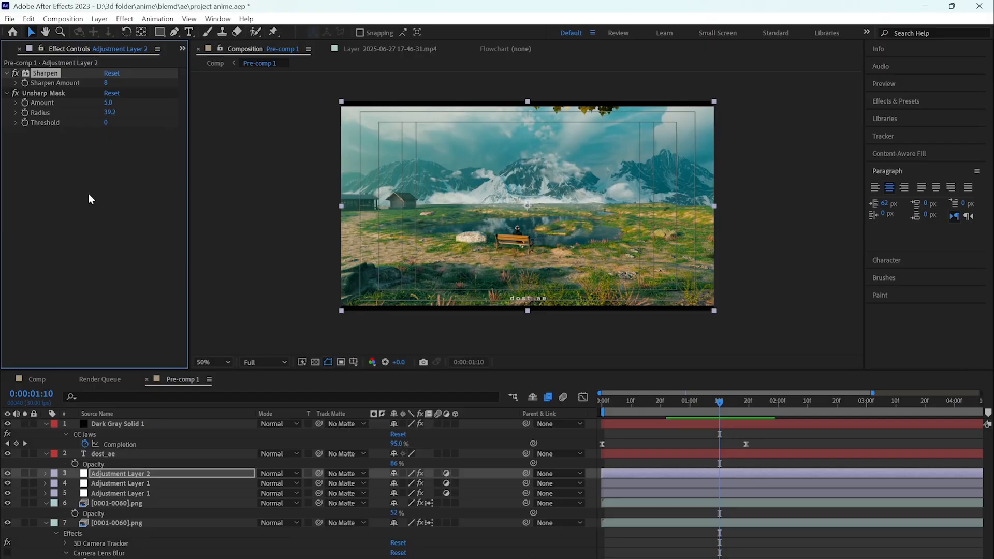
scroll(599, 233, "up", 6)
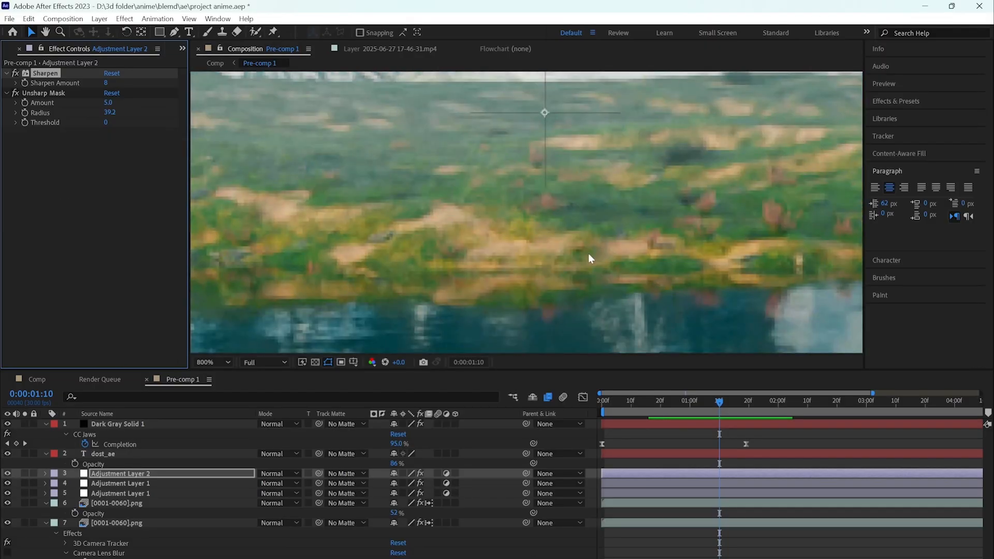
scroll(595, 250, "down", 1)
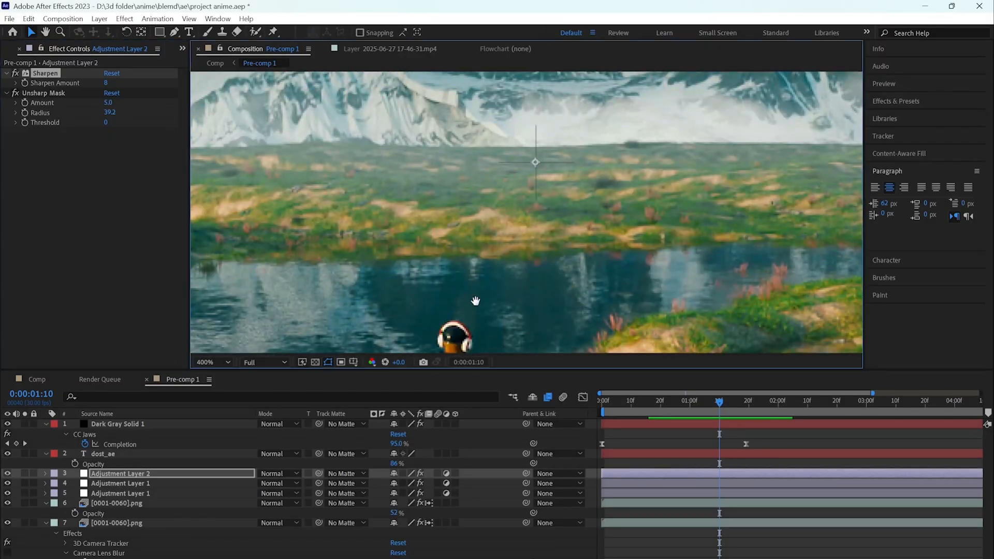
scroll(548, 138, "down", 1)
scroll(548, 138, "down", 1)
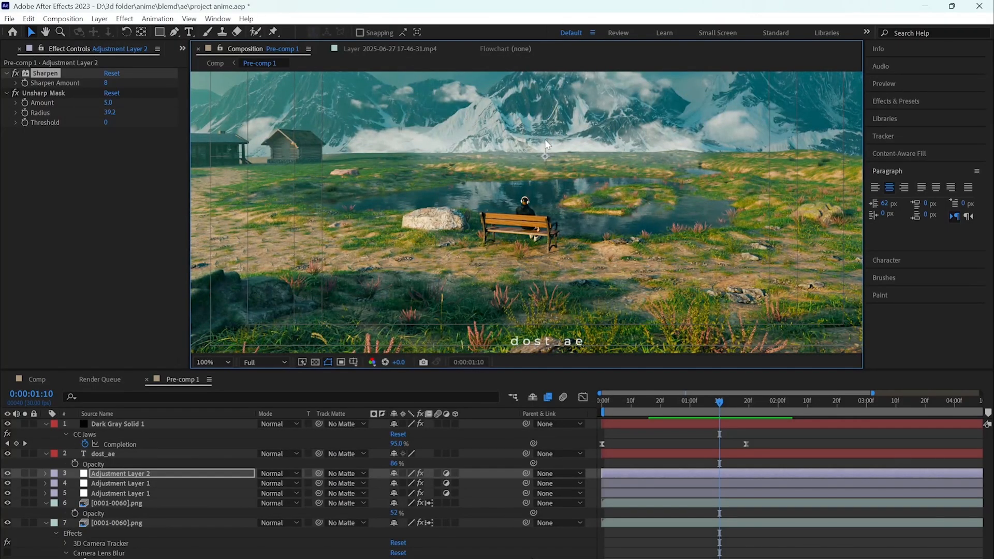
scroll(729, 251, "down", 1)
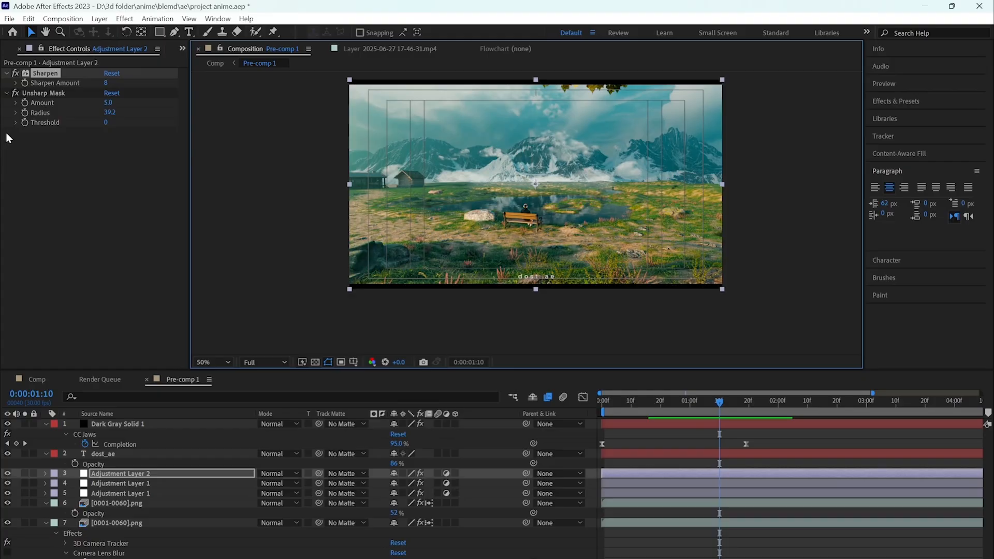
Compare the rock and bench area with Adjustment Layer 2's Unsharp Mask off and on, finishing on the whole frame at 50%
left_click(16, 94)
scroll(526, 213, "up", 2)
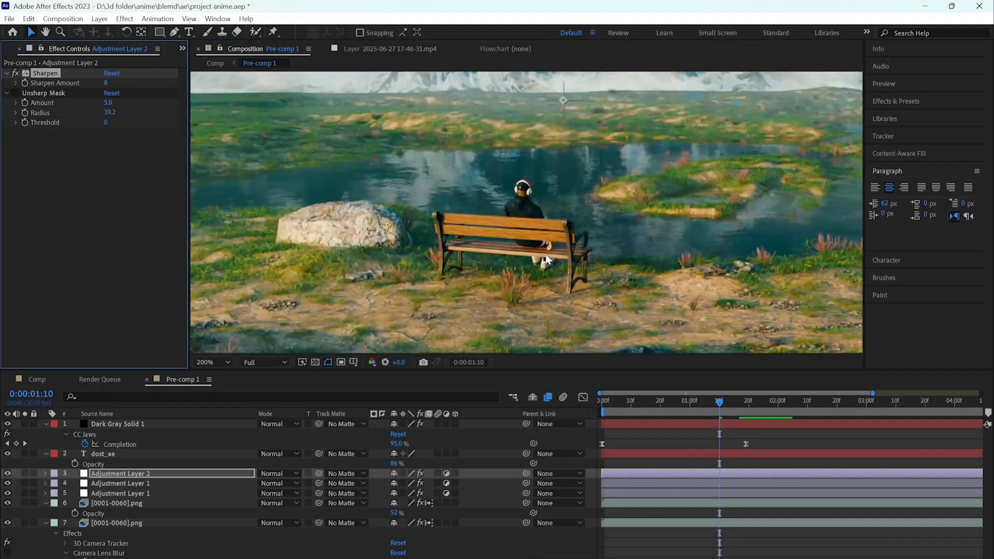
scroll(570, 284, "up", 1)
middle_click_drag(504, 269, 902, 214)
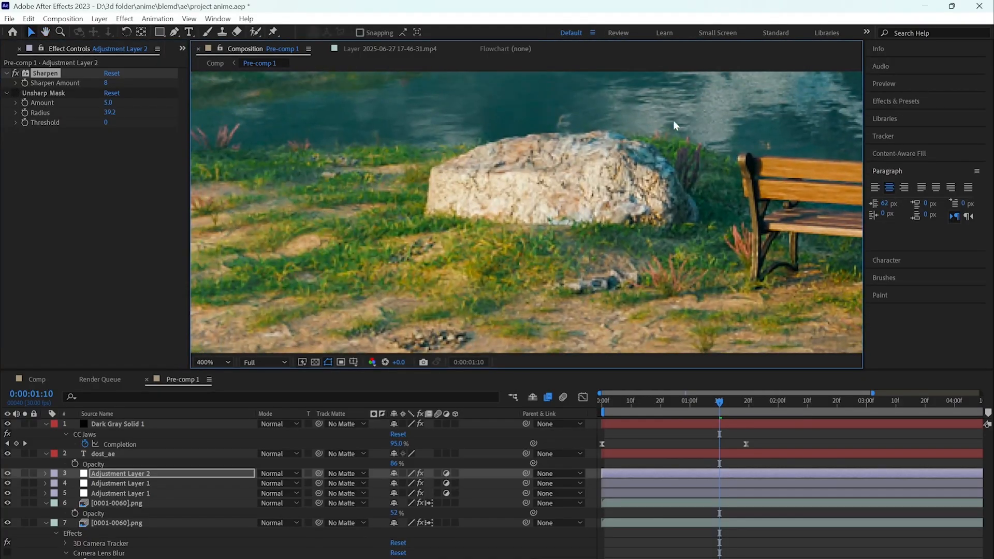
scroll(672, 137, "up", 1)
left_click(16, 93)
scroll(708, 126, "down", 4)
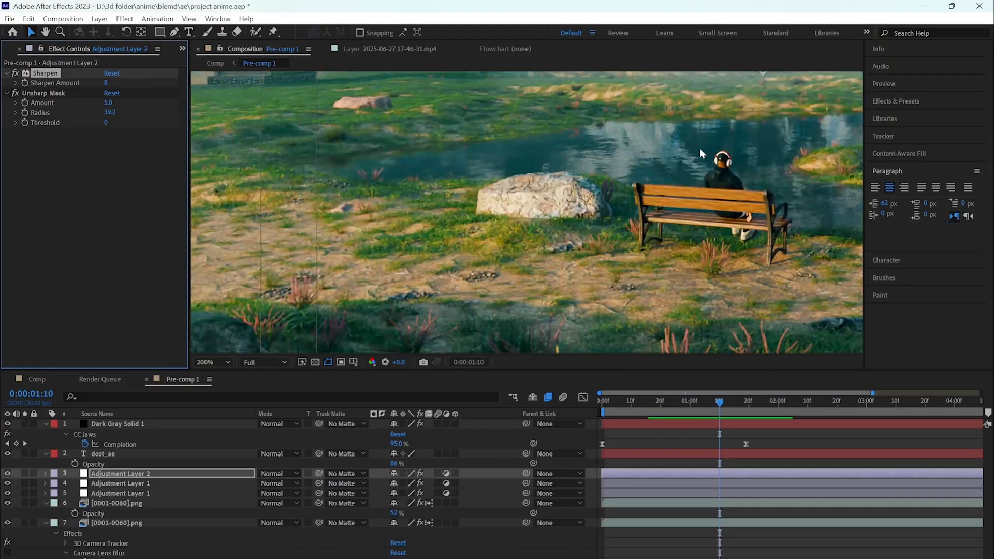
scroll(524, 234, "up", 1)
scroll(579, 235, "down", 1)
middle_click_drag(628, 233, 521, 283)
middle_click_drag(595, 271, 679, 259)
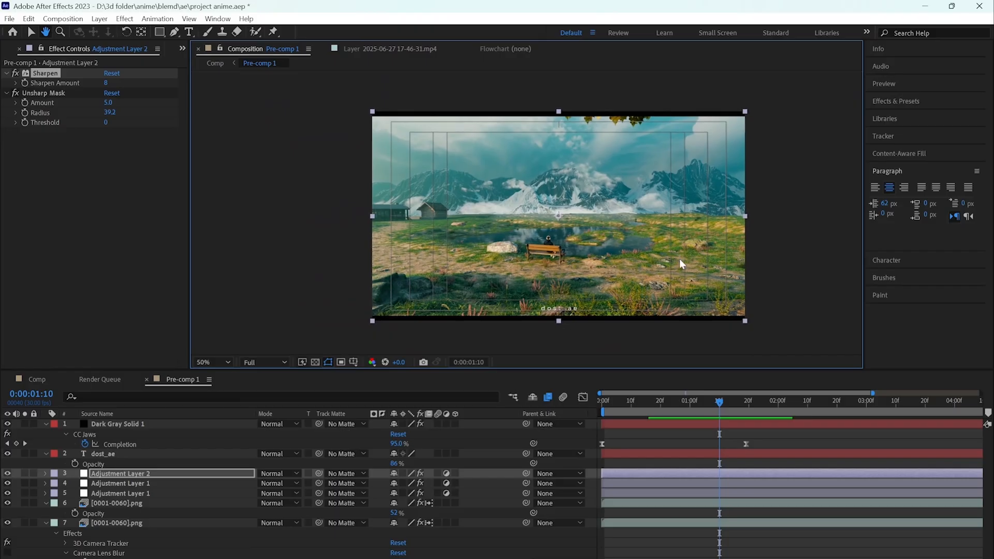